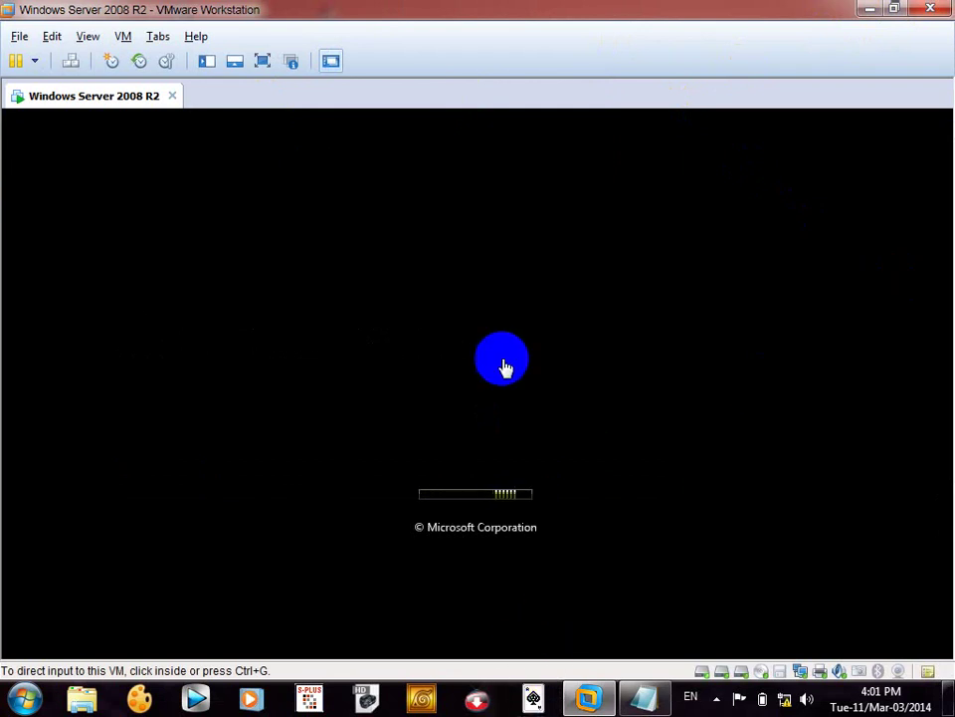
- Show the booted Windows Server 2008 R2 VM full screen, toggling full screen off and back on
click(263, 68)
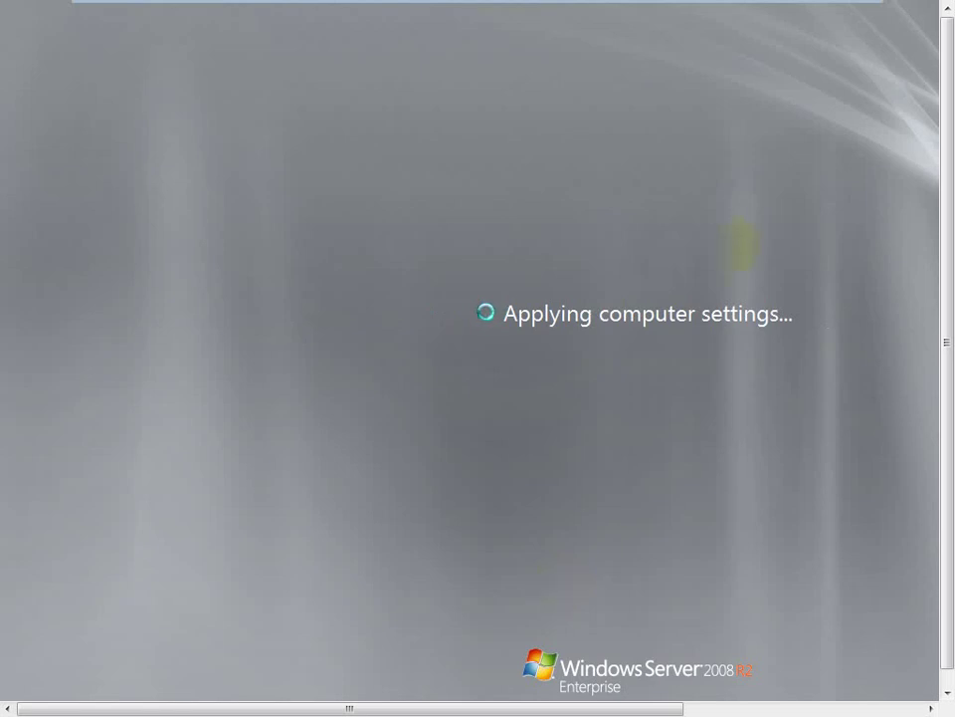
mouse_move(699, 8)
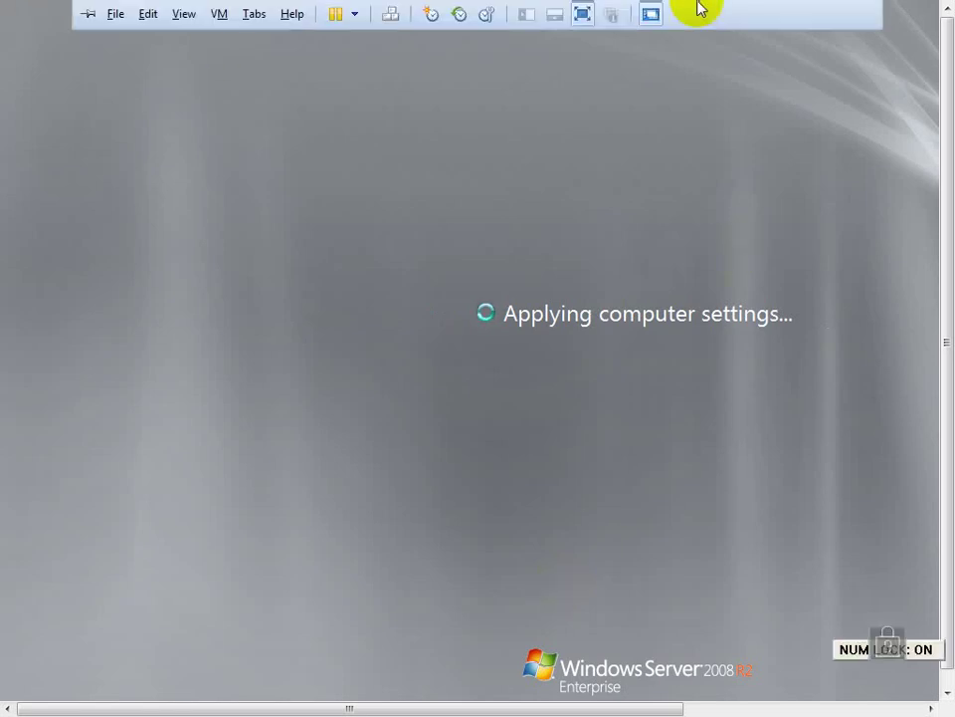
click(582, 42)
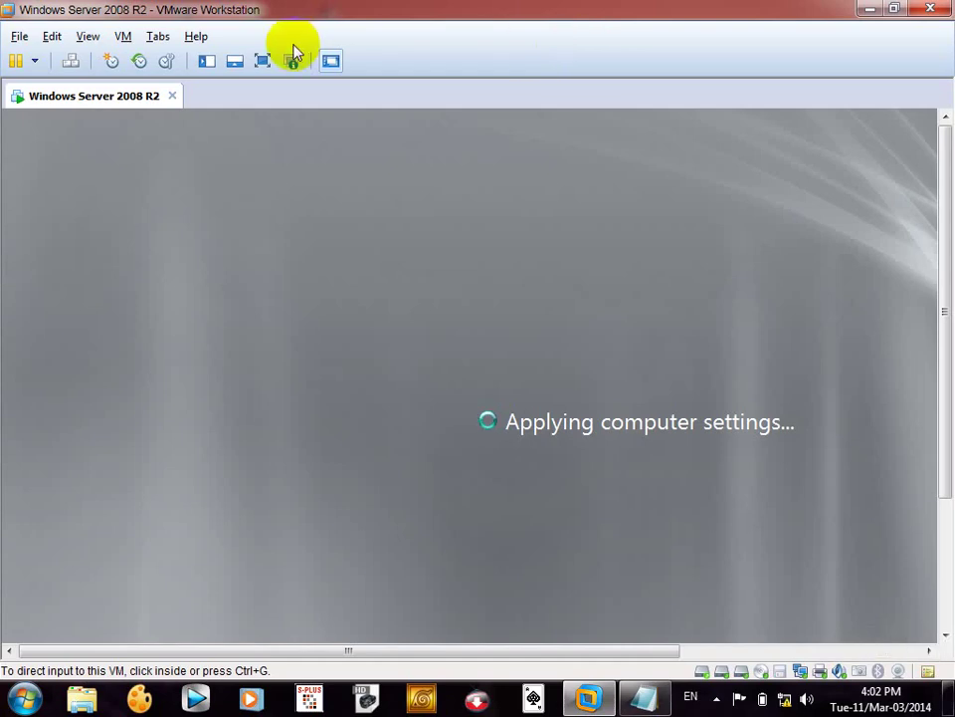
click(265, 56)
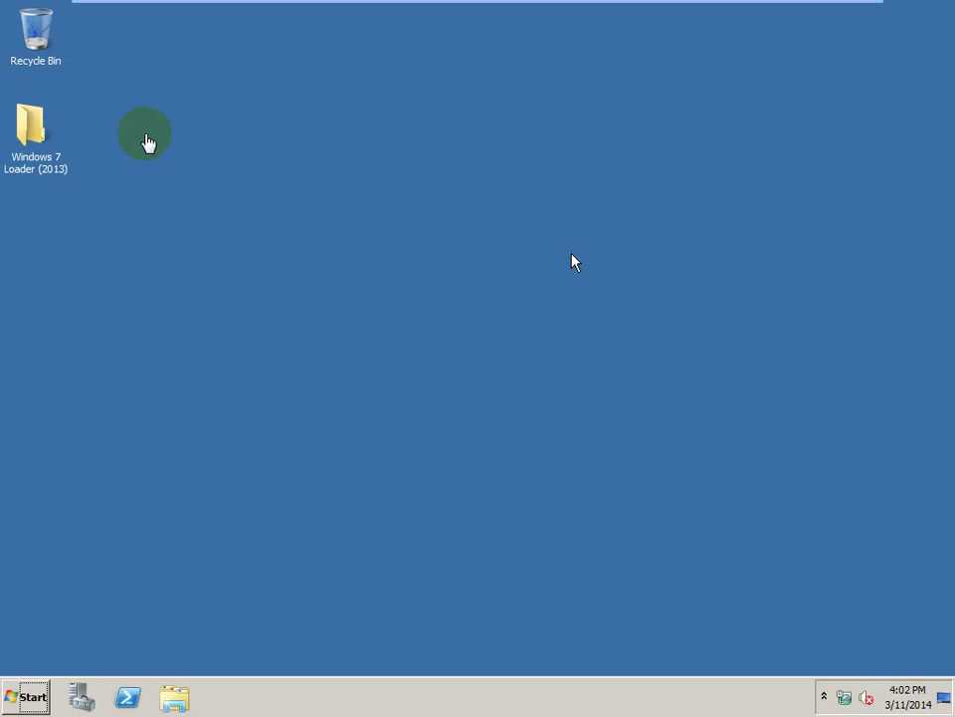
- Launch Computer Management from Start > Administrative Tools, then close and relaunch it
key(Num_Lock)
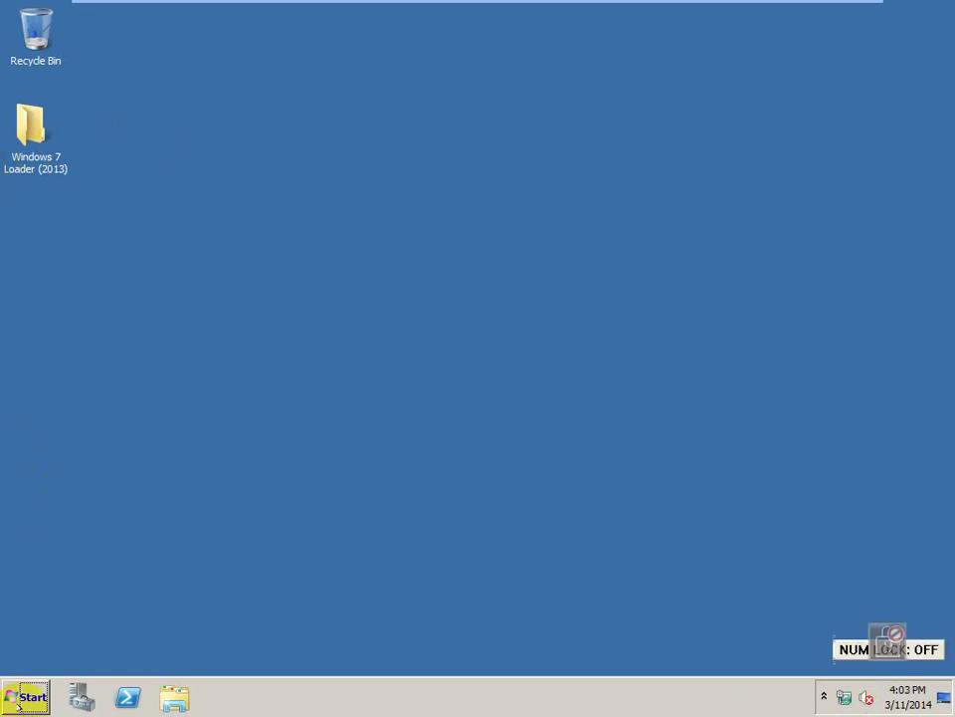
click(18, 700)
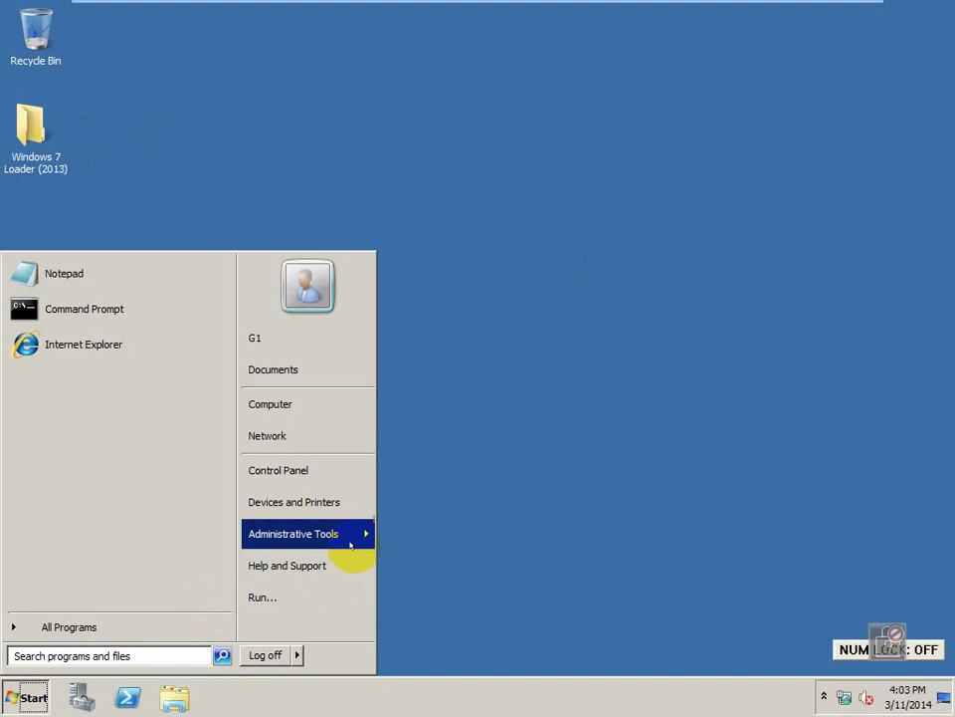
click(360, 538)
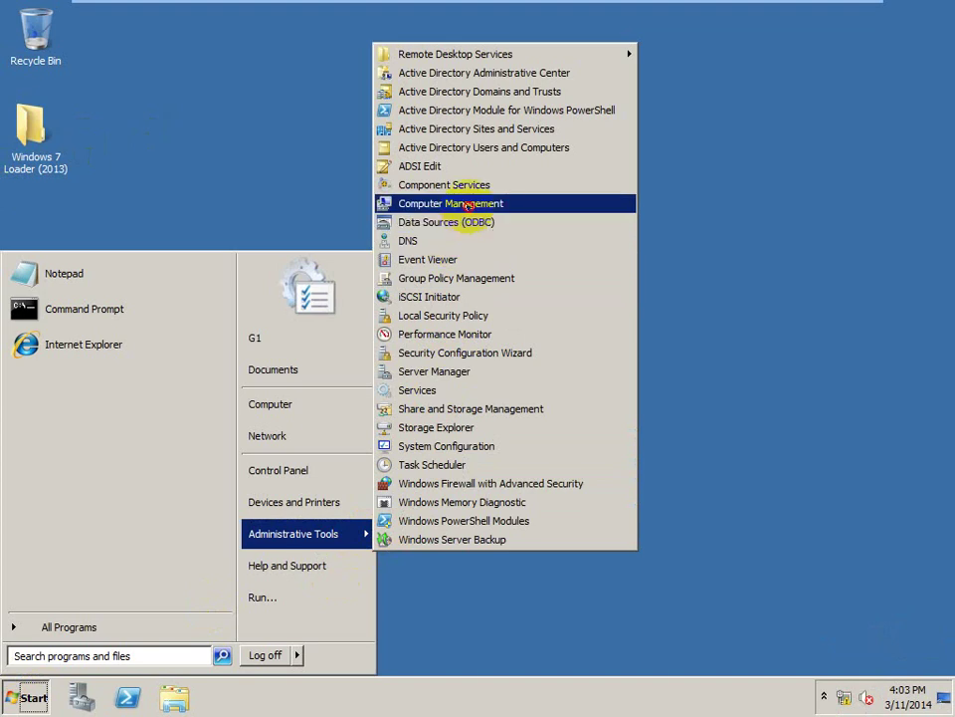
click(467, 205)
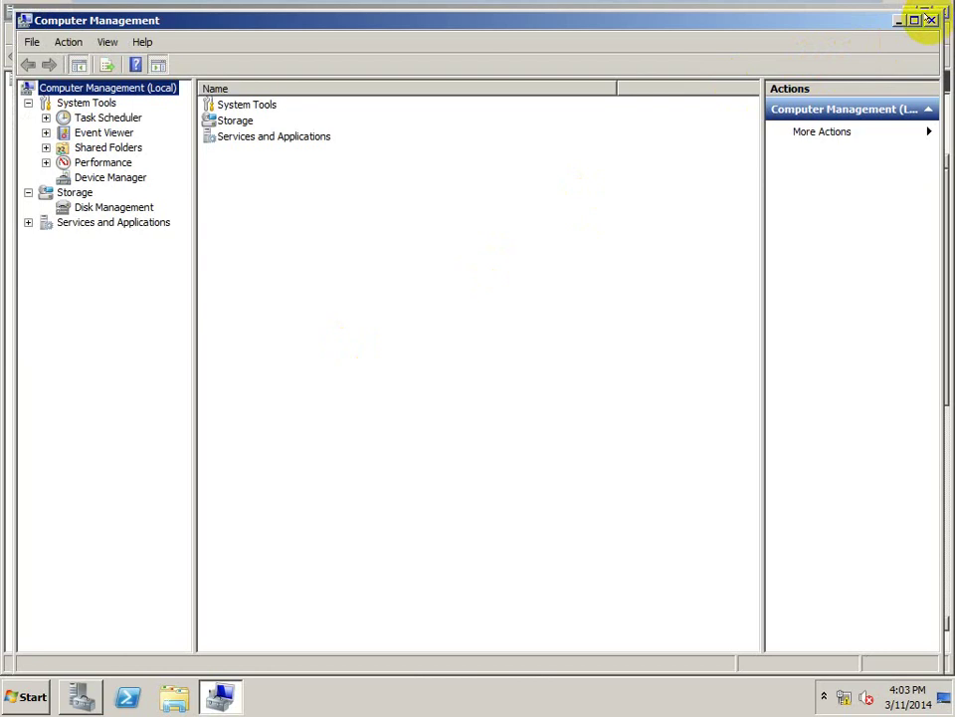
click(929, 20)
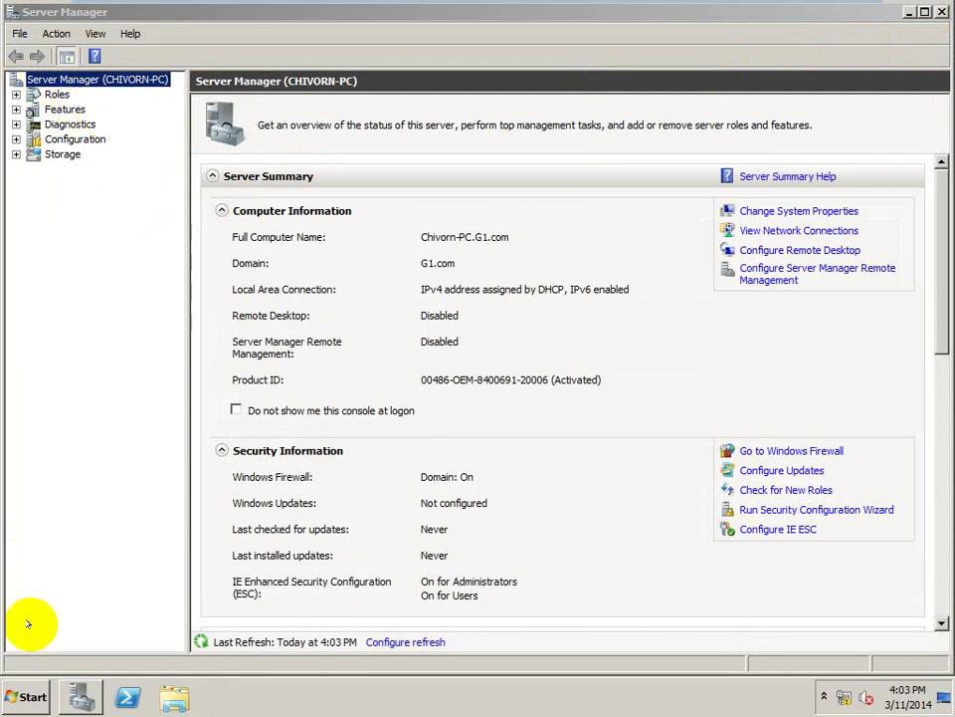
click(28, 695)
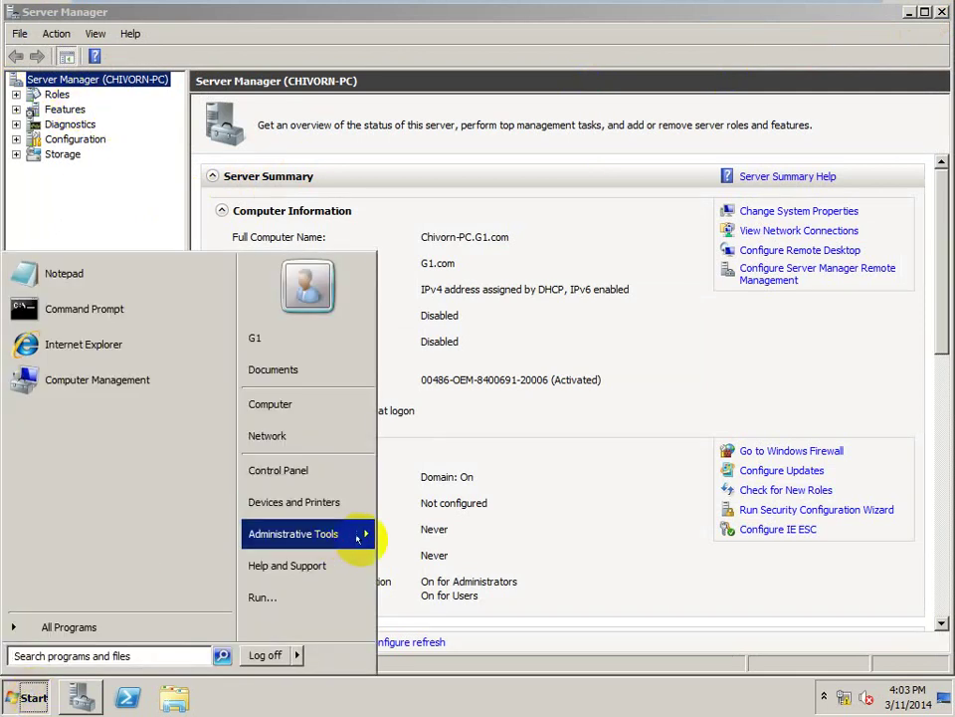
mouse_move(358, 543)
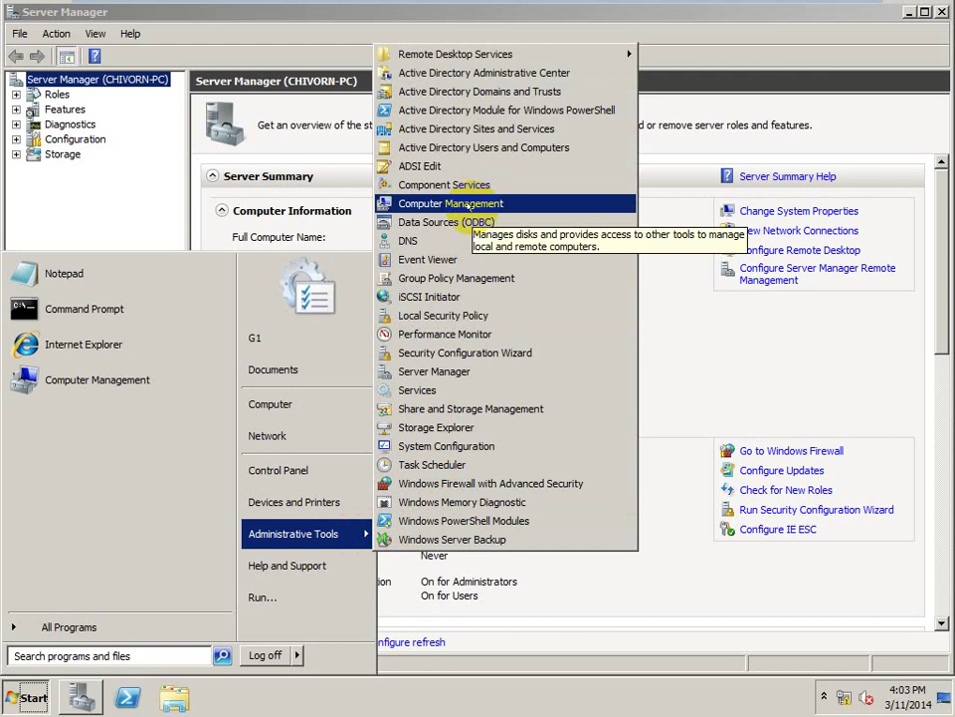
click(468, 206)
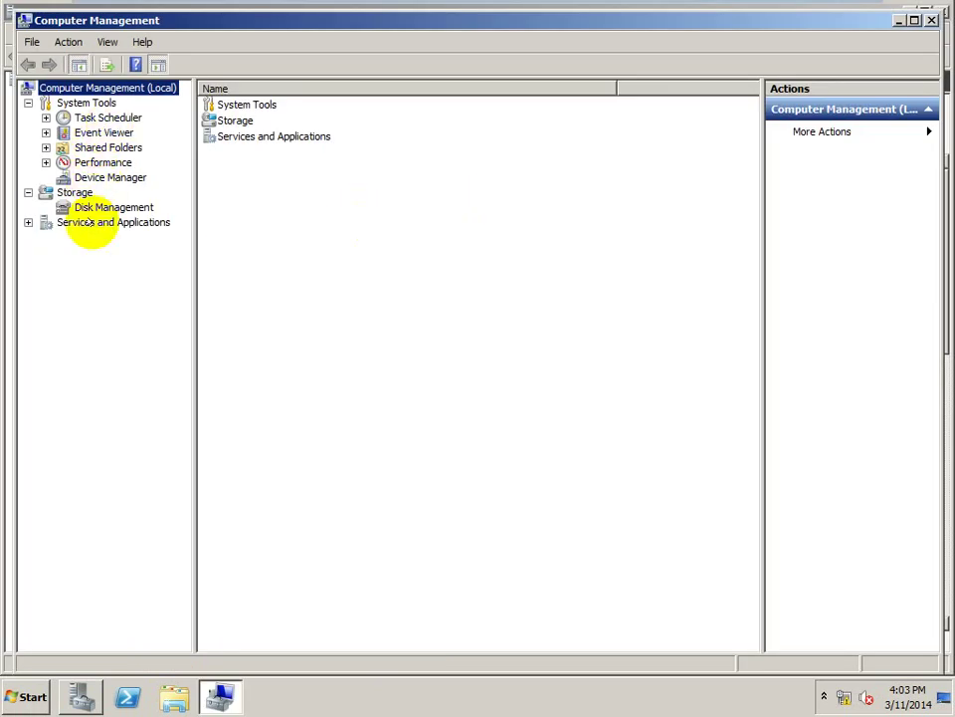
- In Disk Management, bring Disk 2 online and initialize it
click(106, 207)
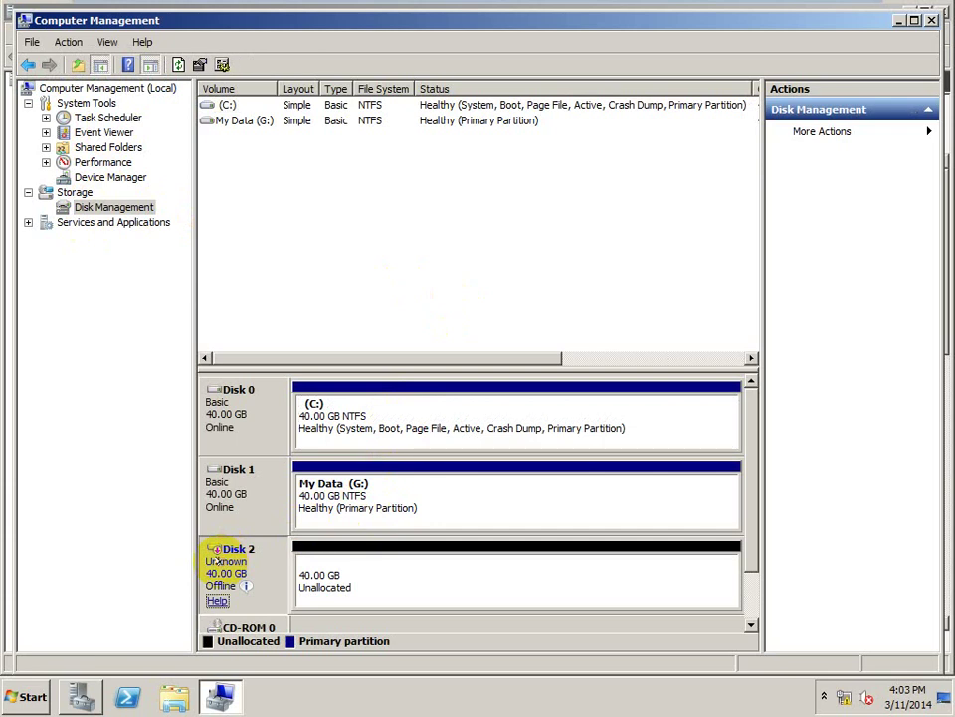
right_click(219, 559)
click(228, 567)
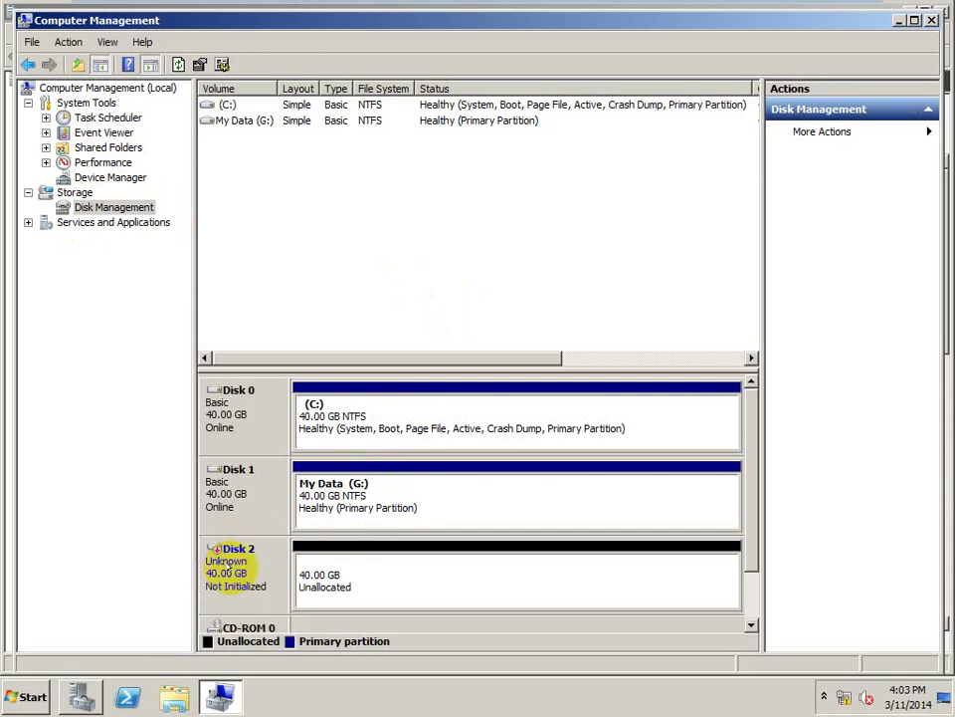
right_click(234, 570)
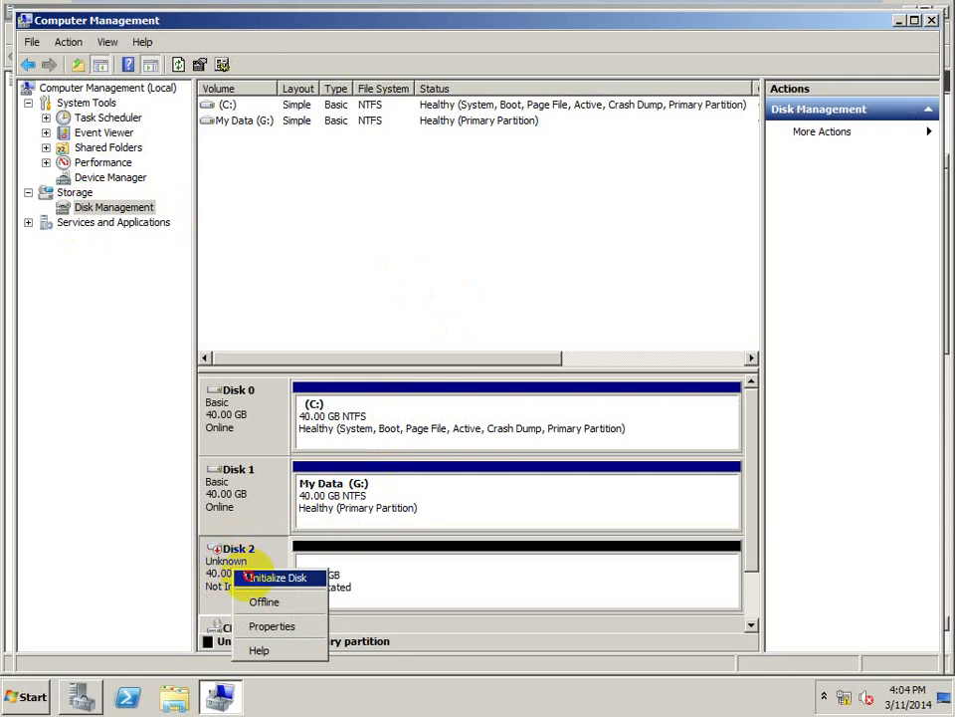
click(246, 576)
click(535, 456)
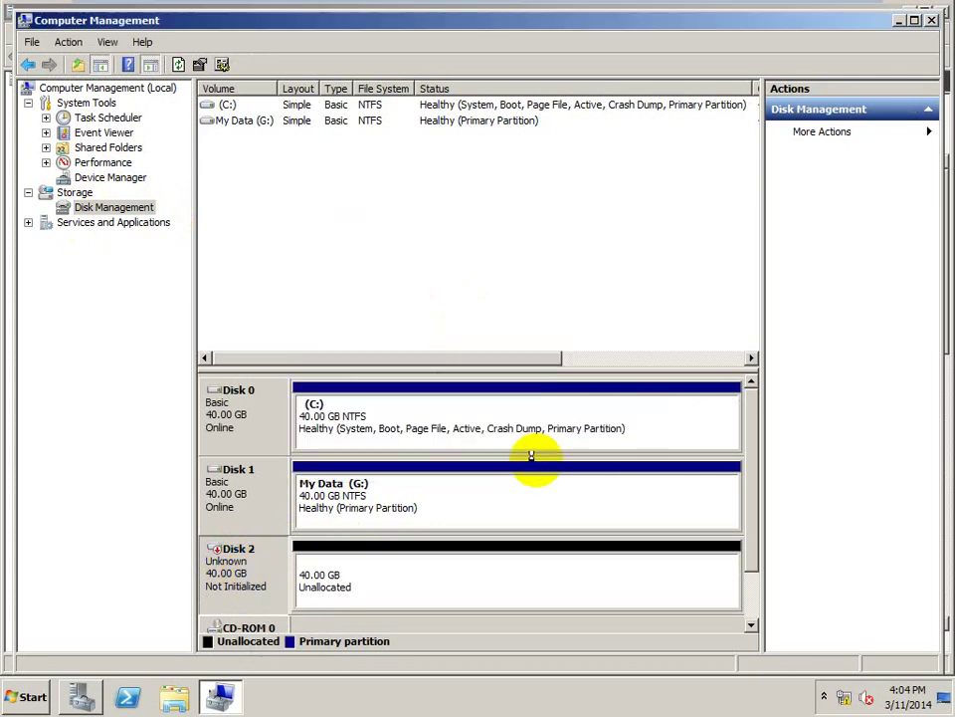
- Create a full-size simple volume on Disk 2's unallocated space as drive E:
right_click(351, 576)
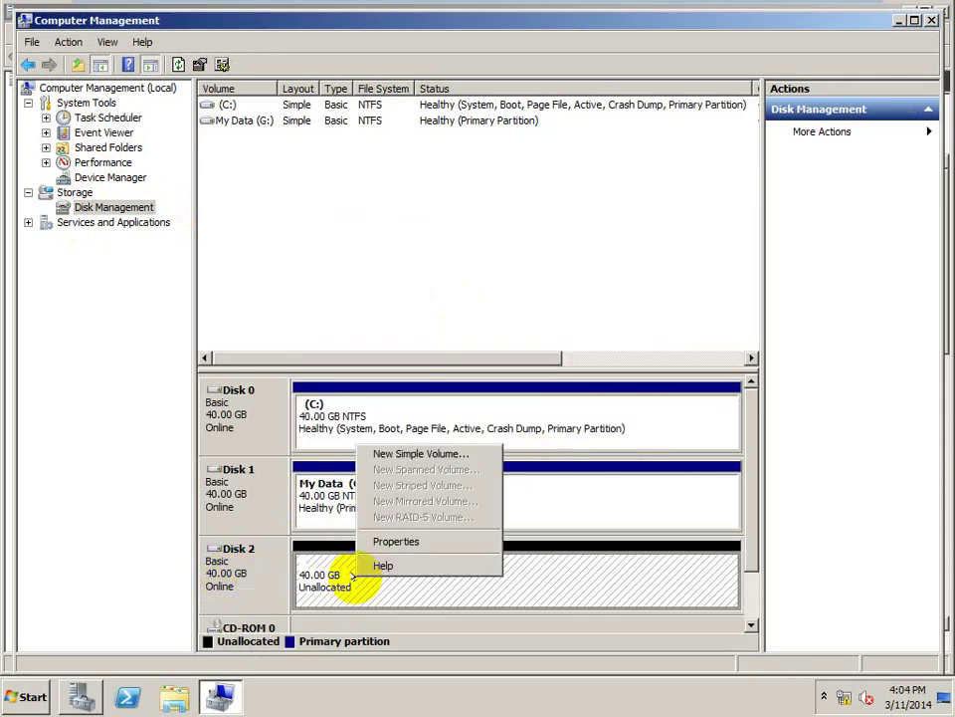
click(427, 453)
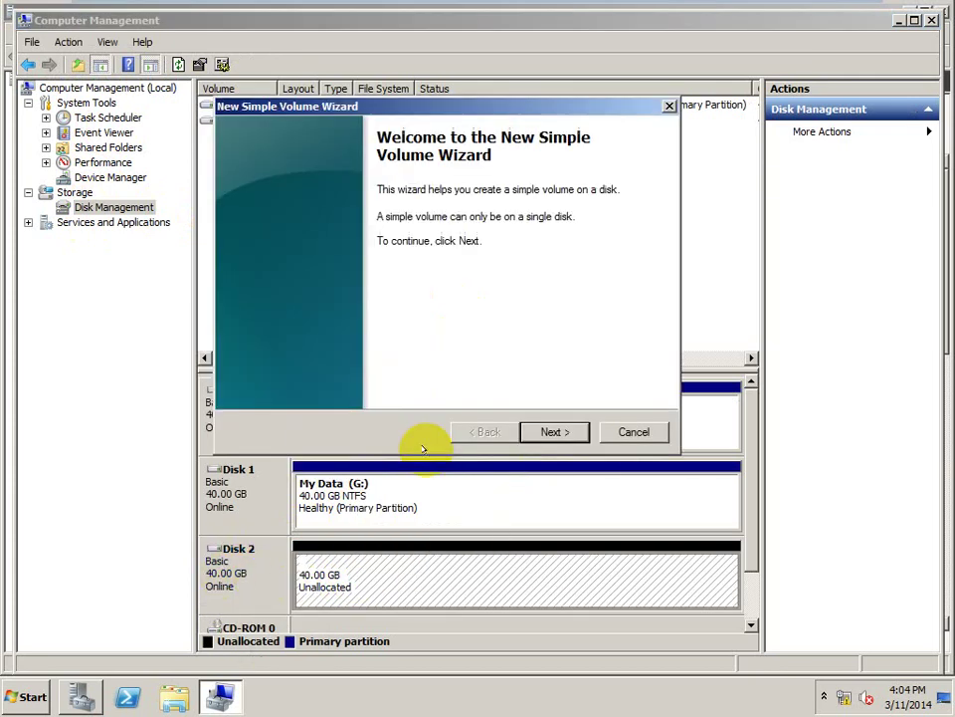
click(553, 432)
click(554, 432)
click(555, 432)
click(556, 432)
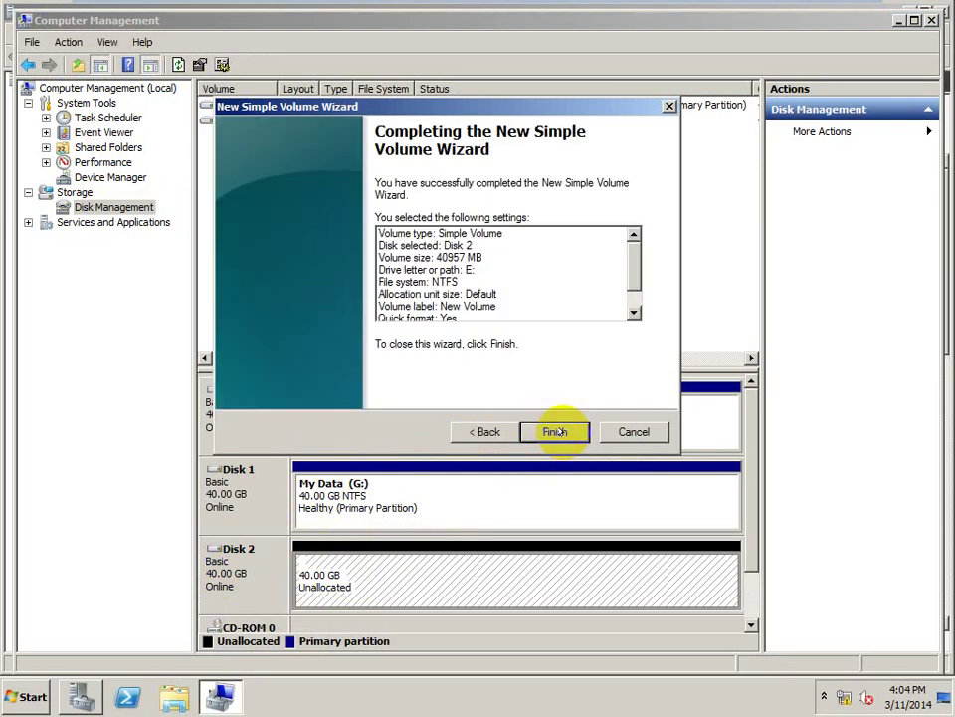
click(554, 432)
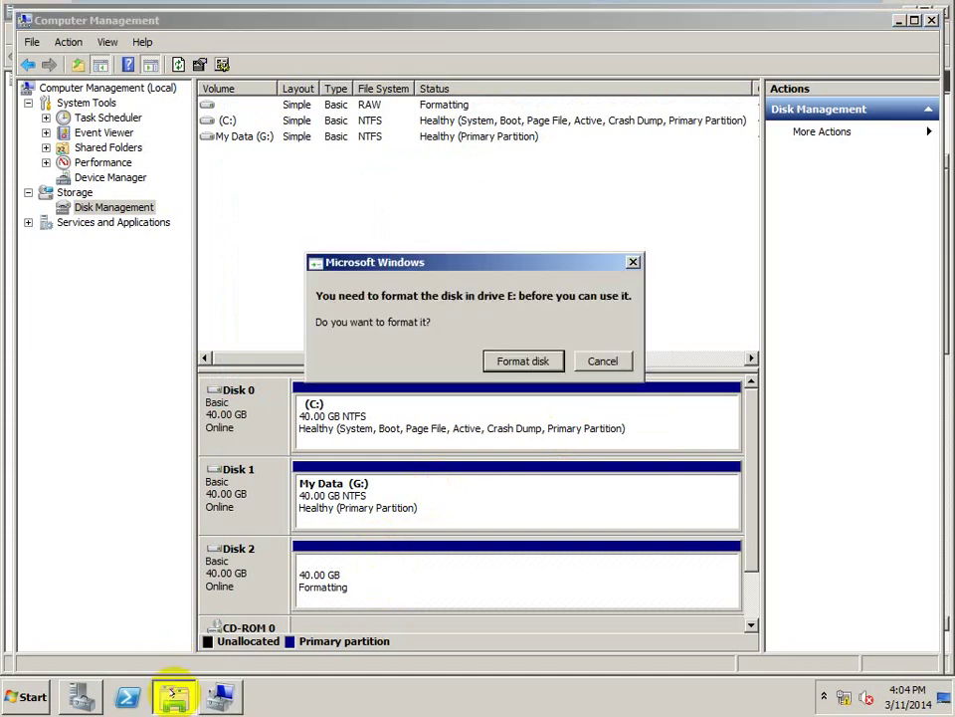
- Accept formatting E:, dismiss the can't-format error, and leave the Disk 2 partition formatting
click(536, 360)
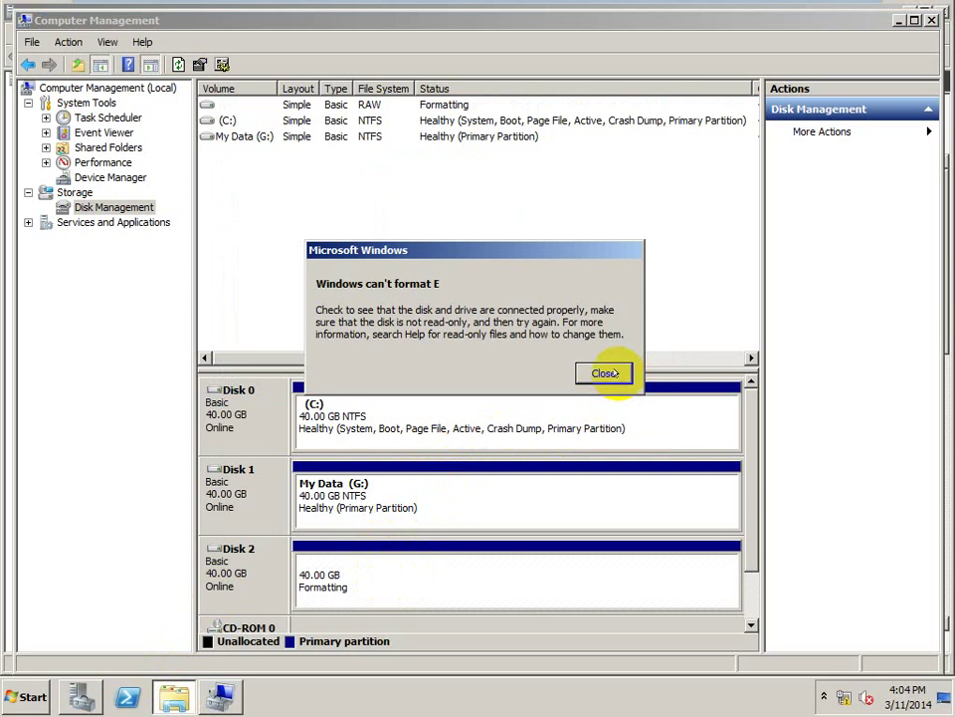
click(605, 374)
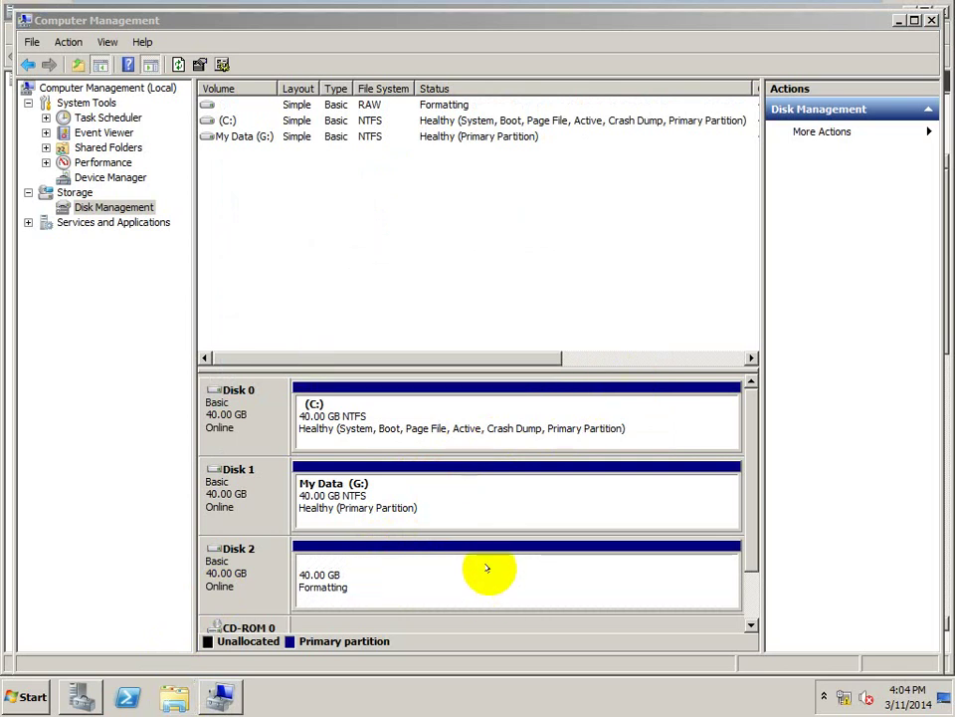
right_click(489, 569)
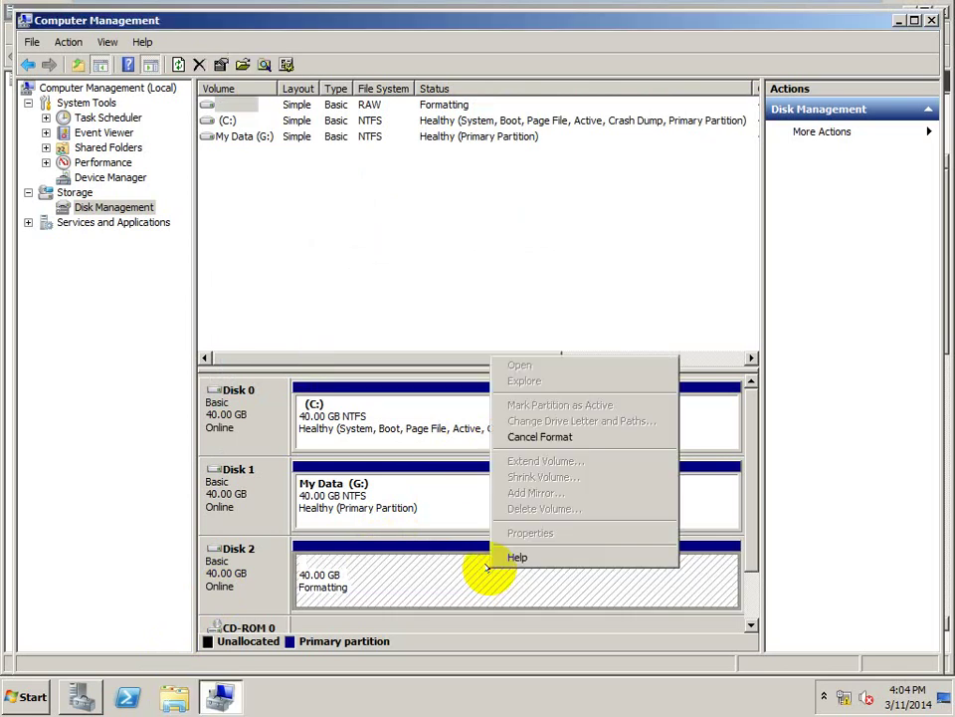
click(389, 583)
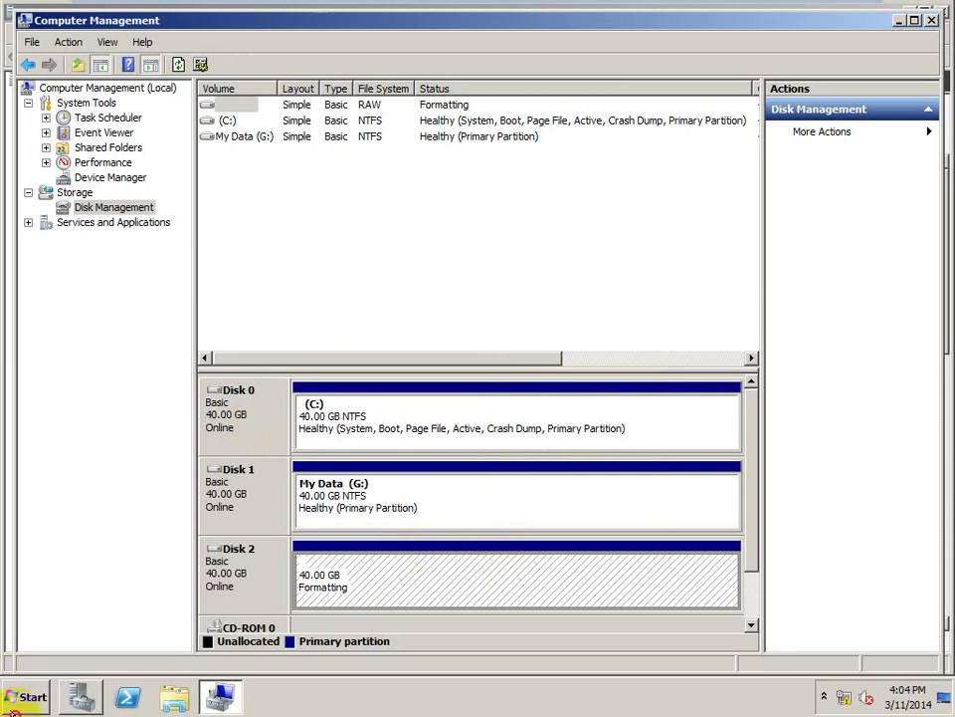
- Start the Add Features Wizard from Server Manager's Features view
click(12, 710)
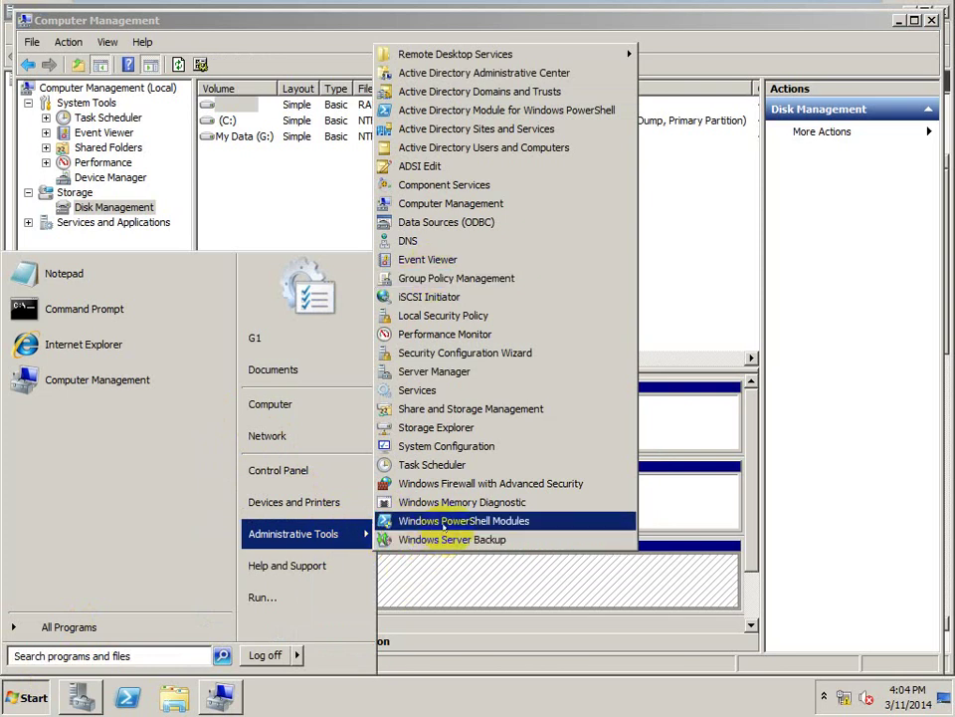
click(79, 695)
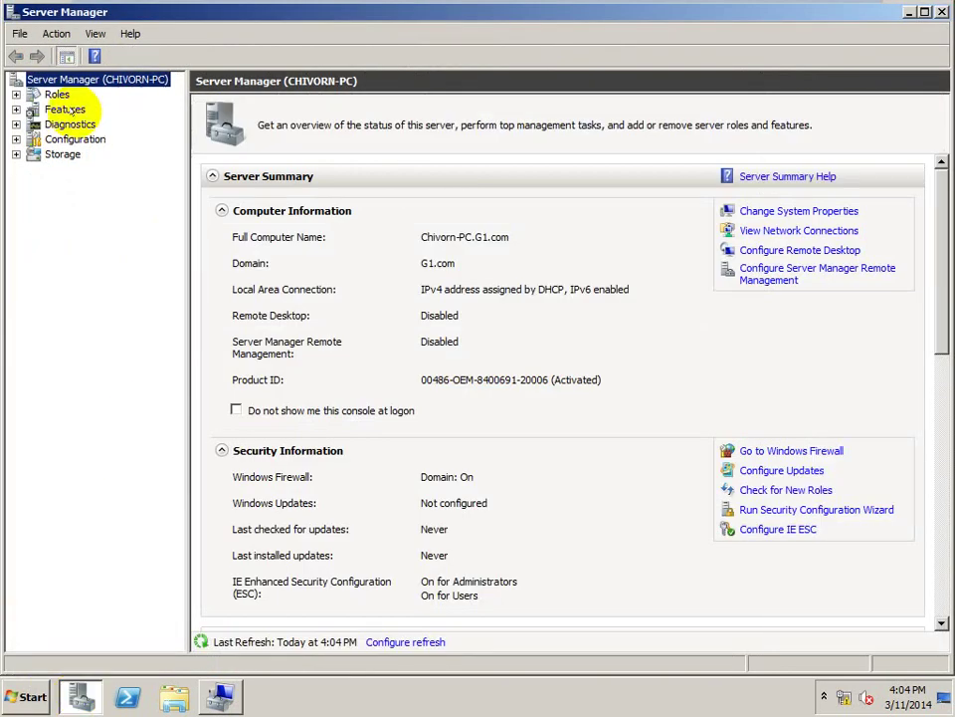
click(66, 110)
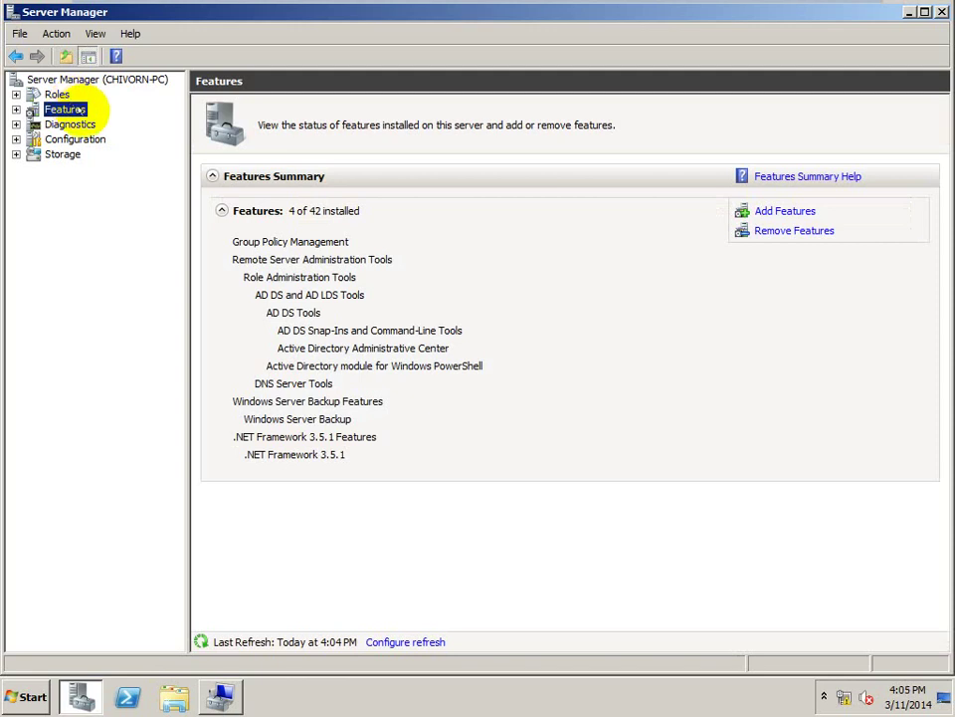
click(787, 211)
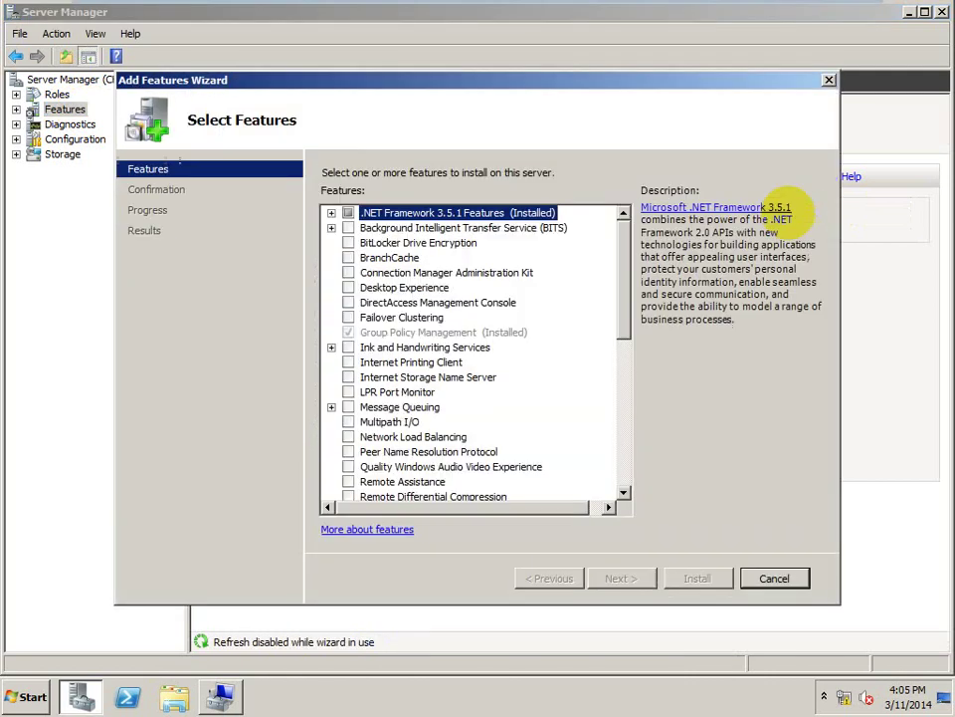
- Tick and untick Backup Command-line Tools, cancel the wizard, and close Server Manager
drag(614, 320, 622, 476)
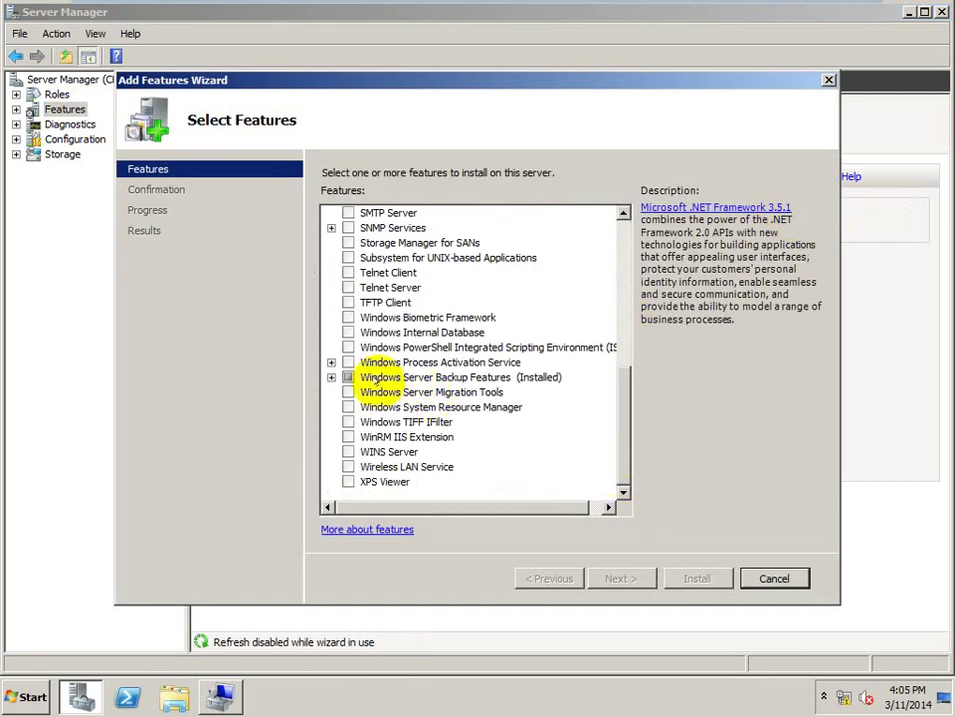
click(331, 377)
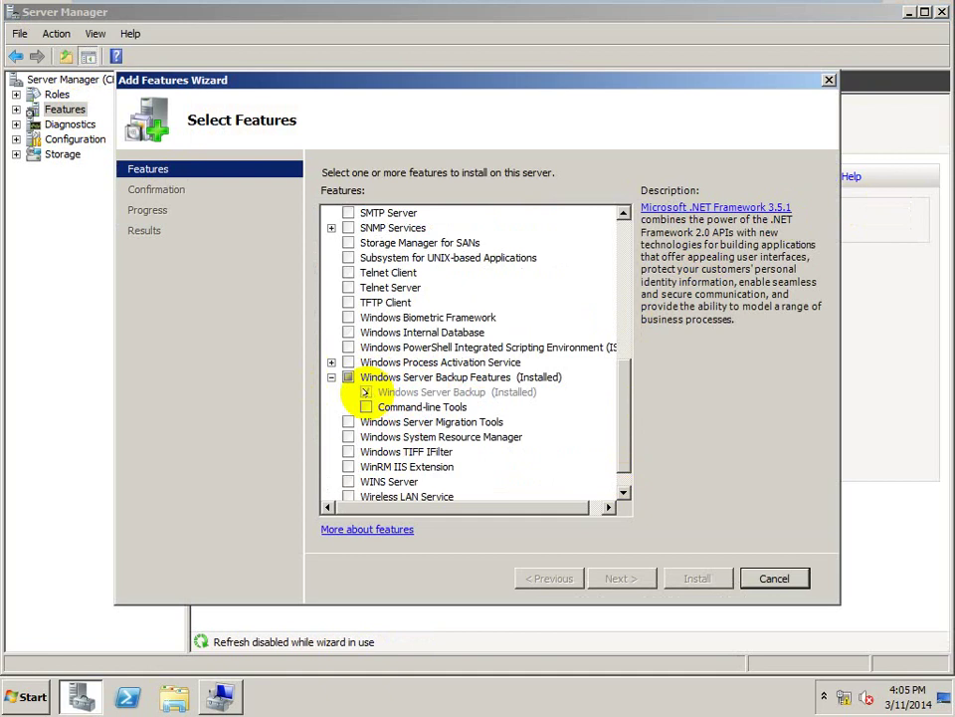
click(366, 405)
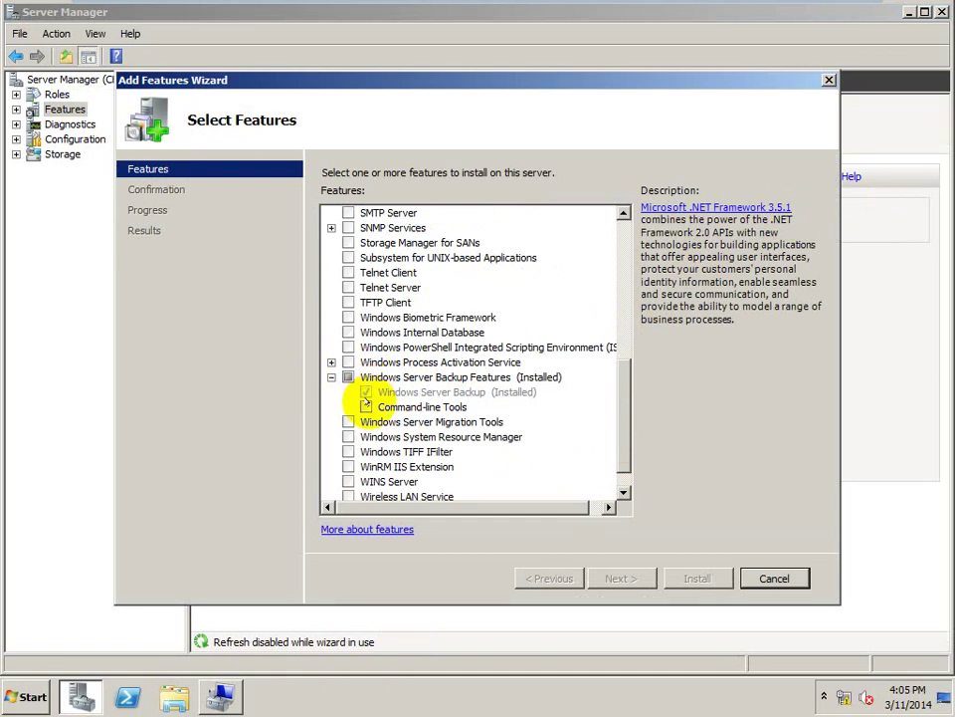
click(366, 405)
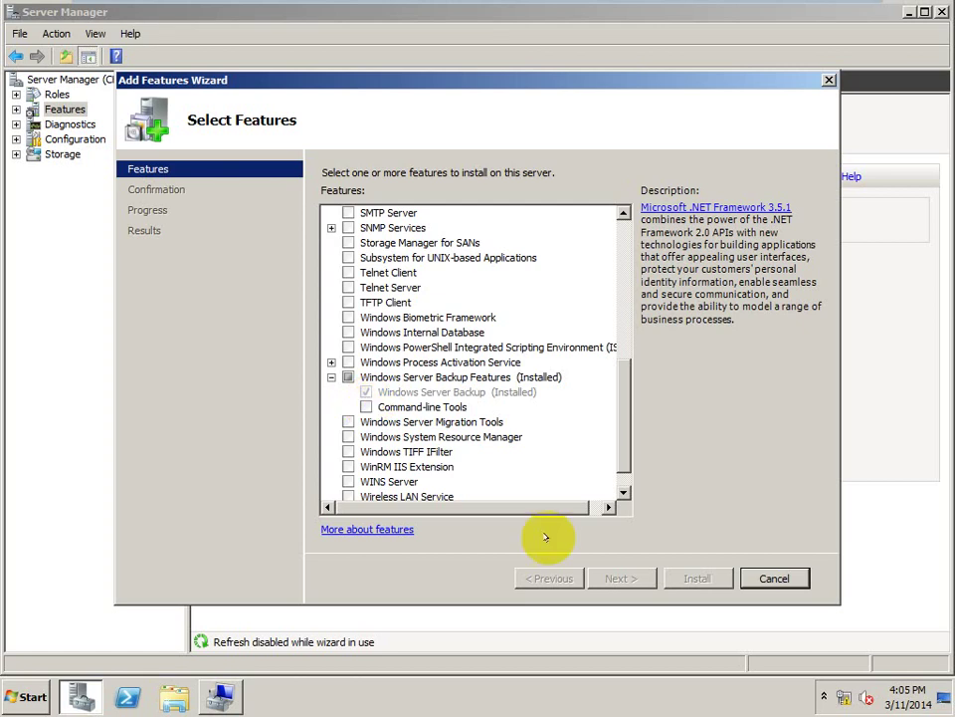
click(775, 577)
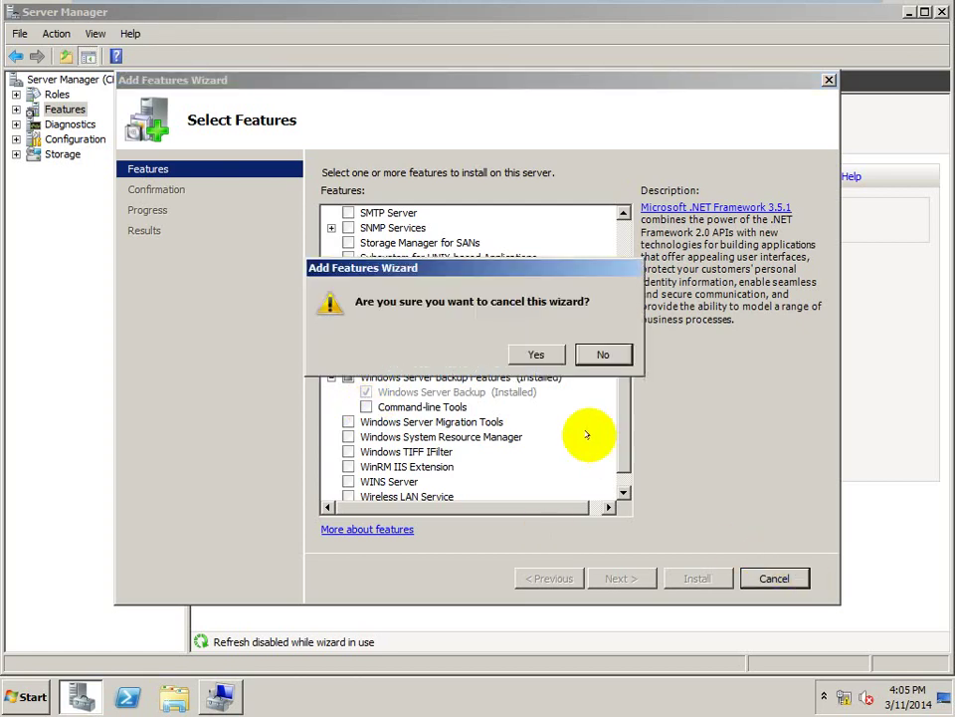
click(546, 358)
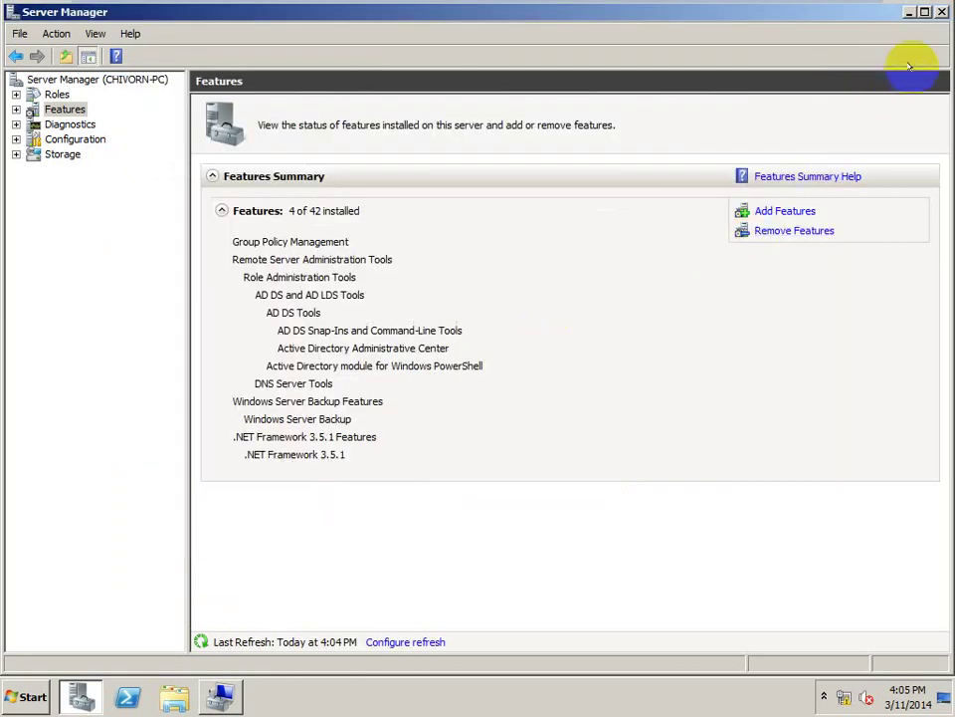
click(938, 12)
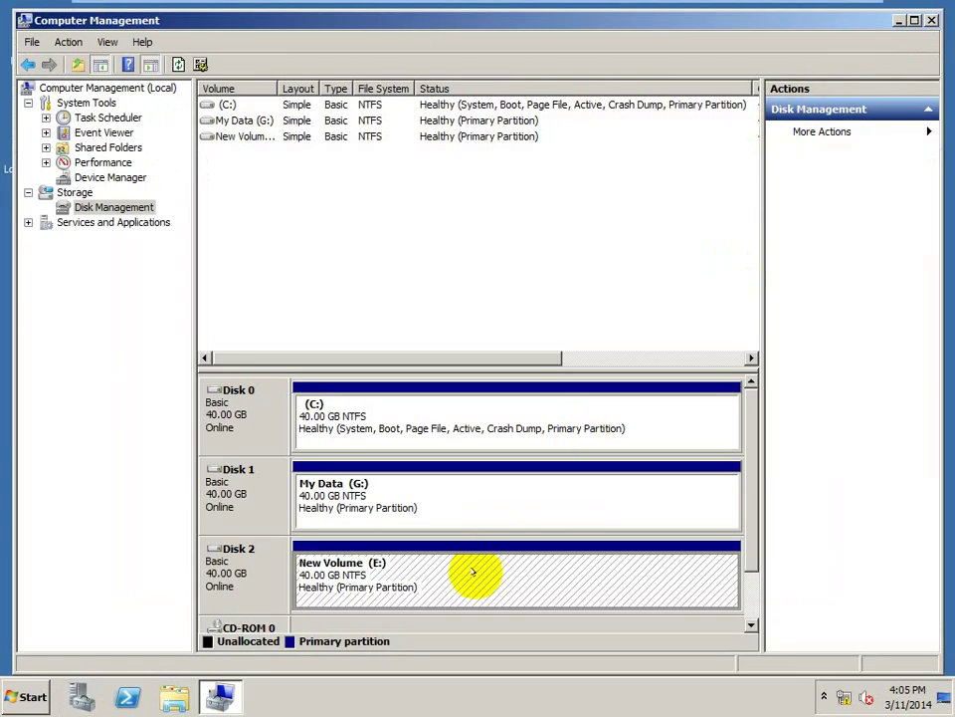
- Review the C: and New Volume (E:) partitions, then close Computer Management
click(474, 571)
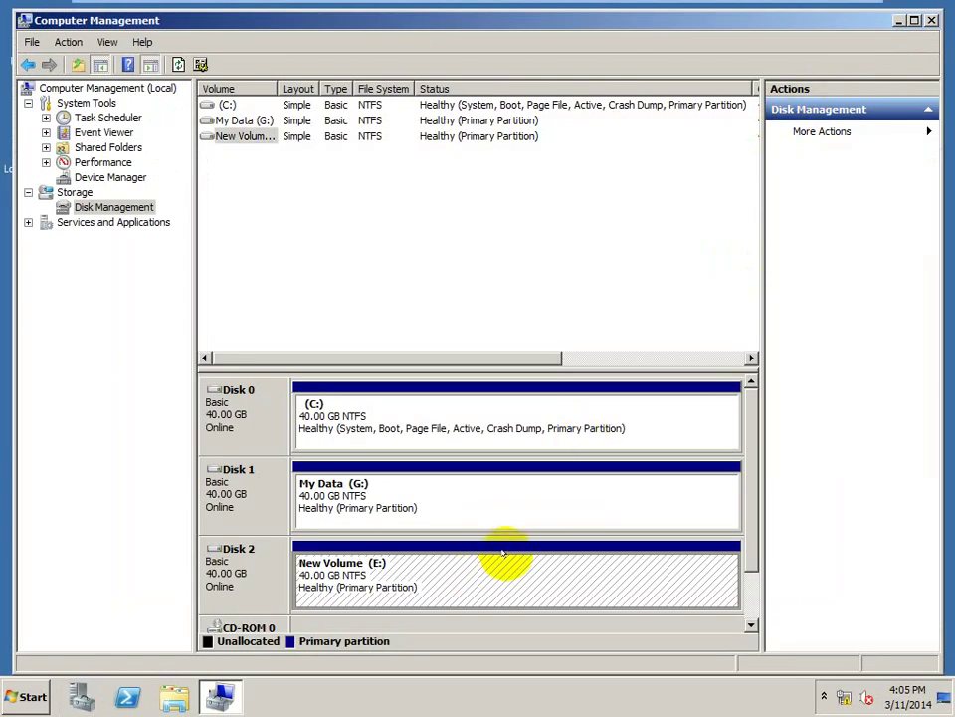
key(super+e)
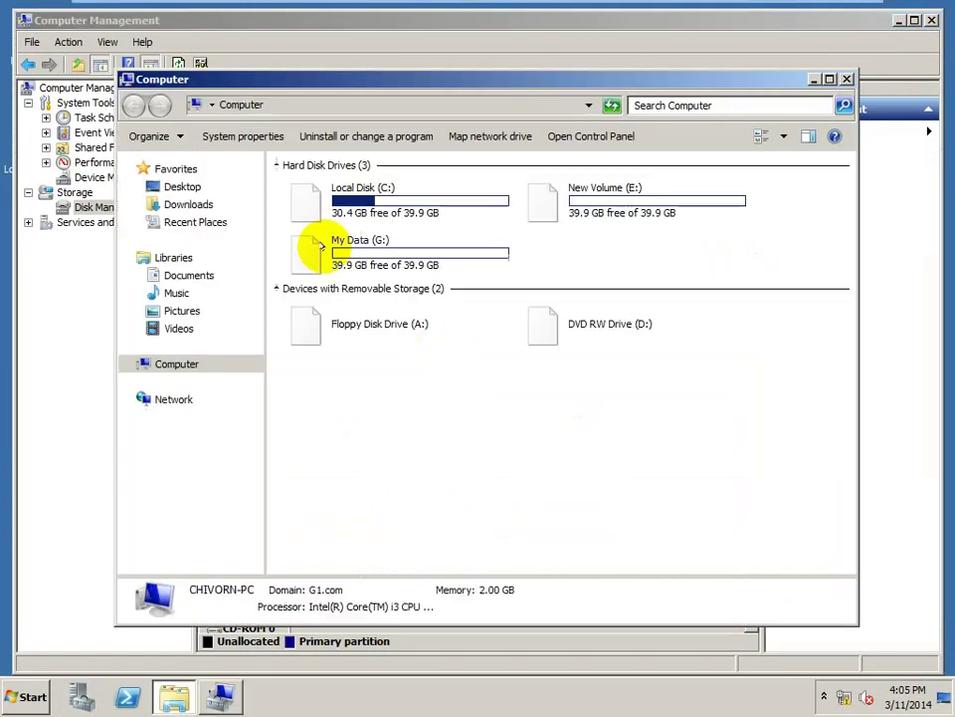
click(811, 79)
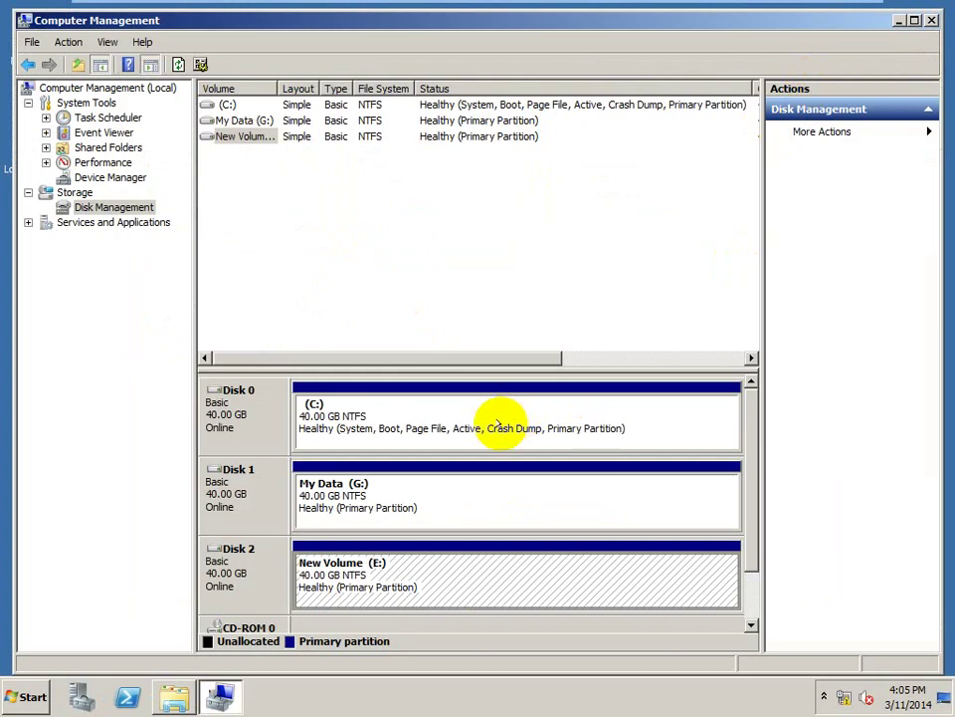
click(448, 435)
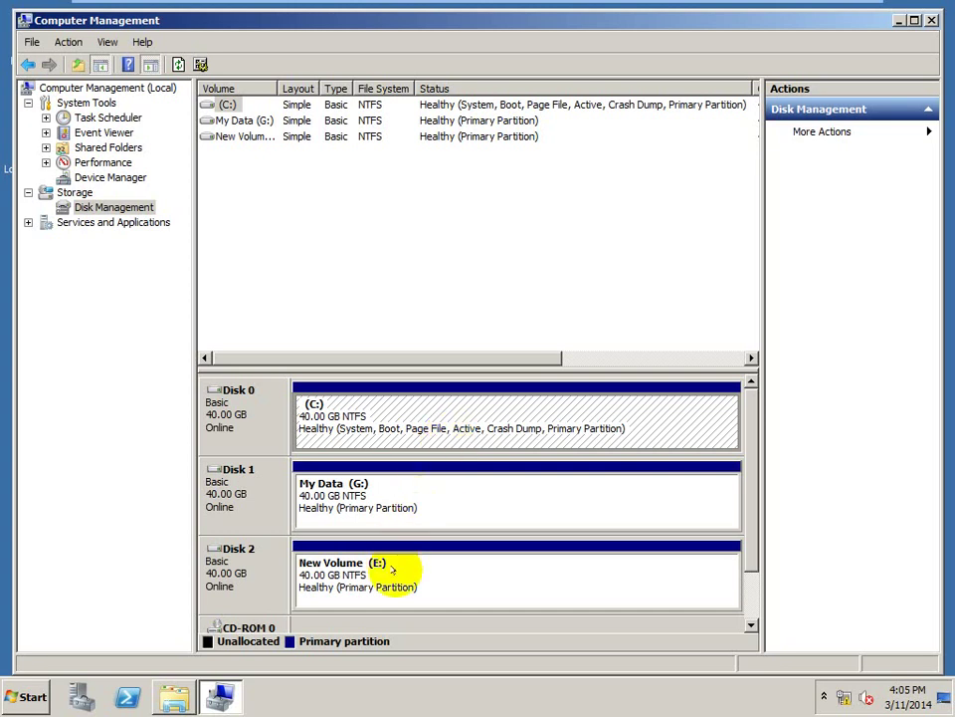
click(394, 570)
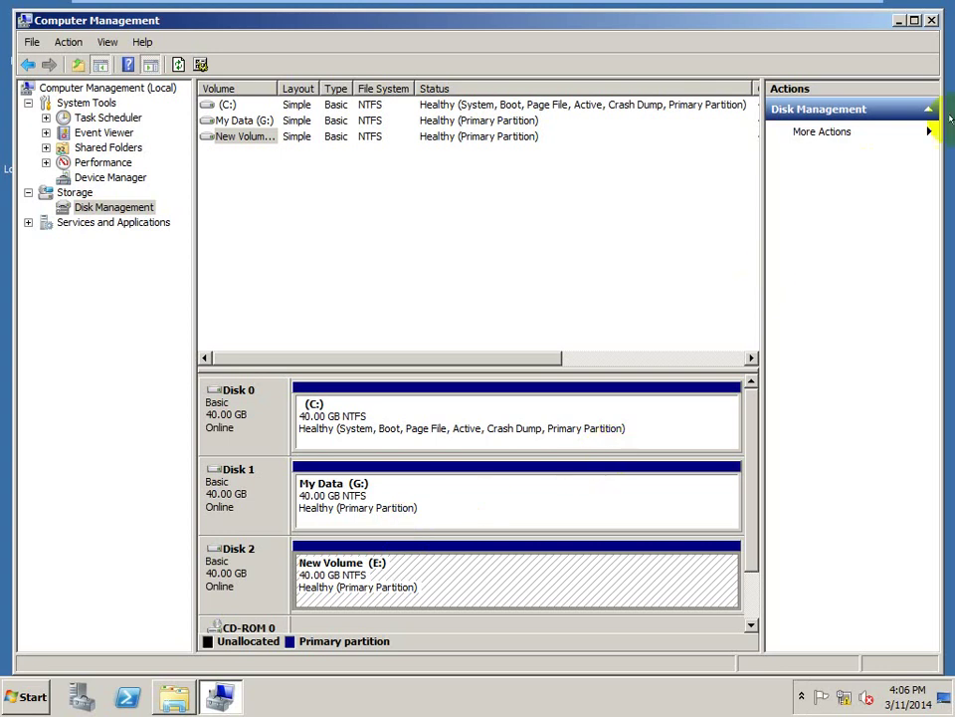
click(927, 18)
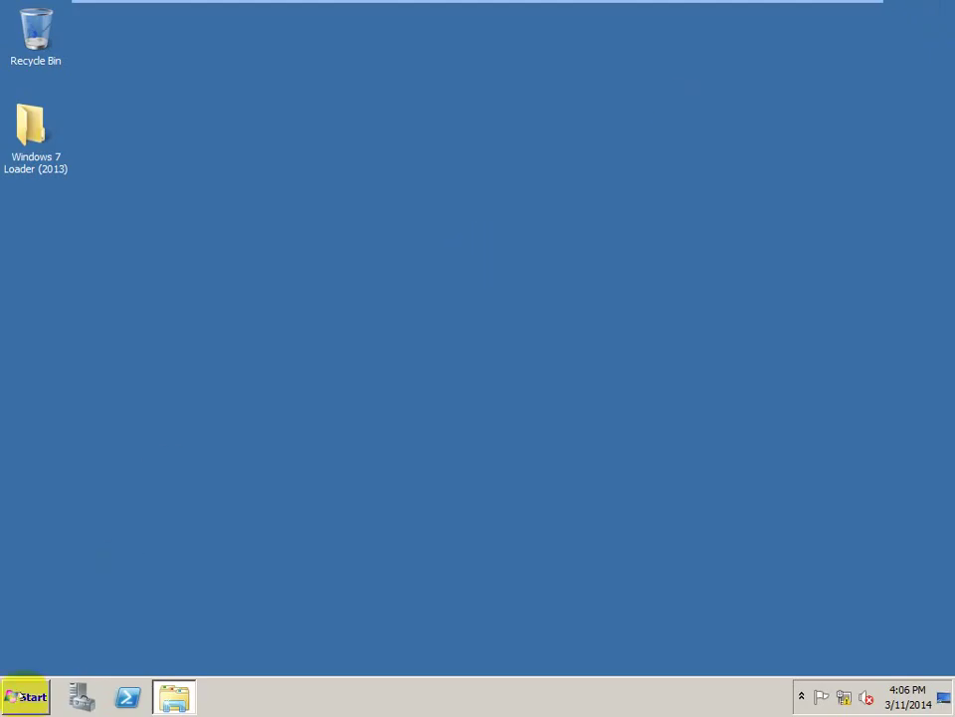
- Launch Windows Server Backup from Start > Administrative Tools
click(24, 696)
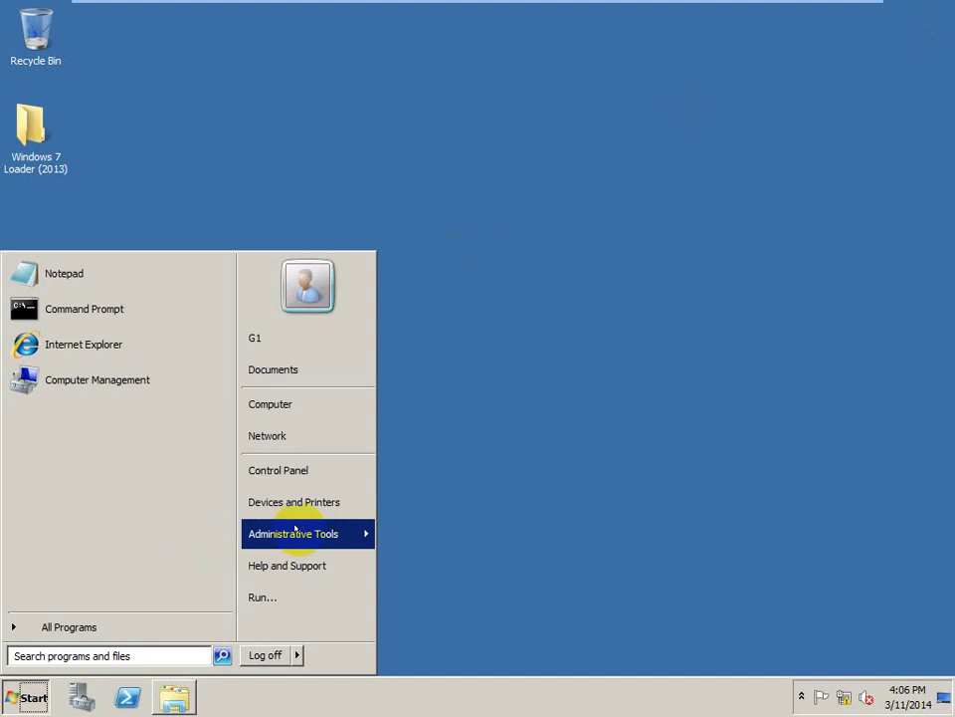
mouse_move(297, 529)
click(415, 538)
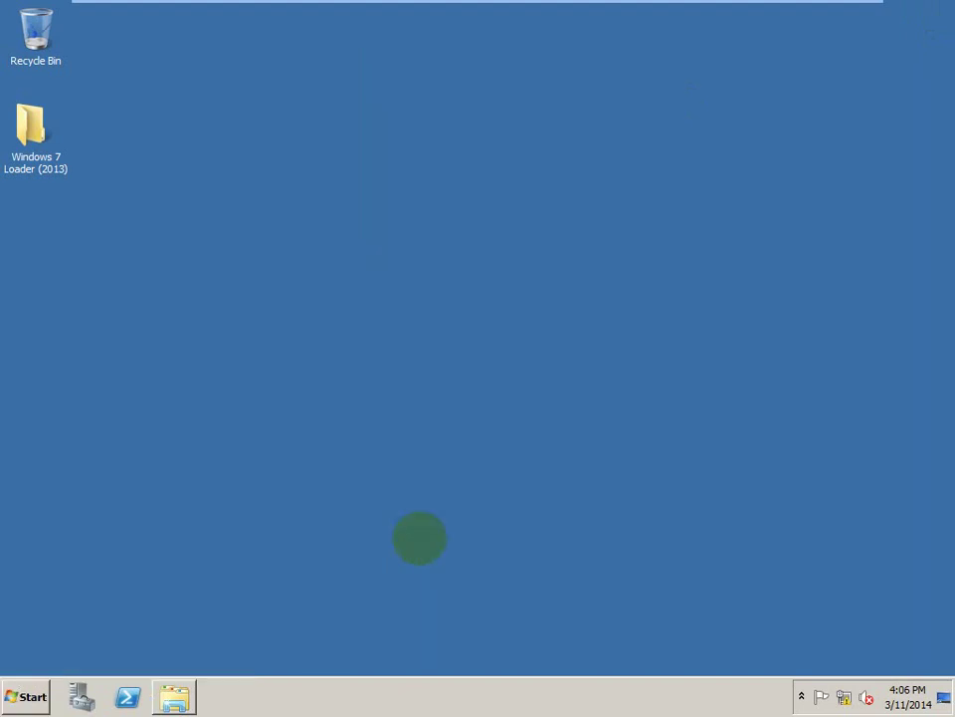
- Minimize the VM to the host and select the Senario 1 lines in Notepad
key(Num_Lock)
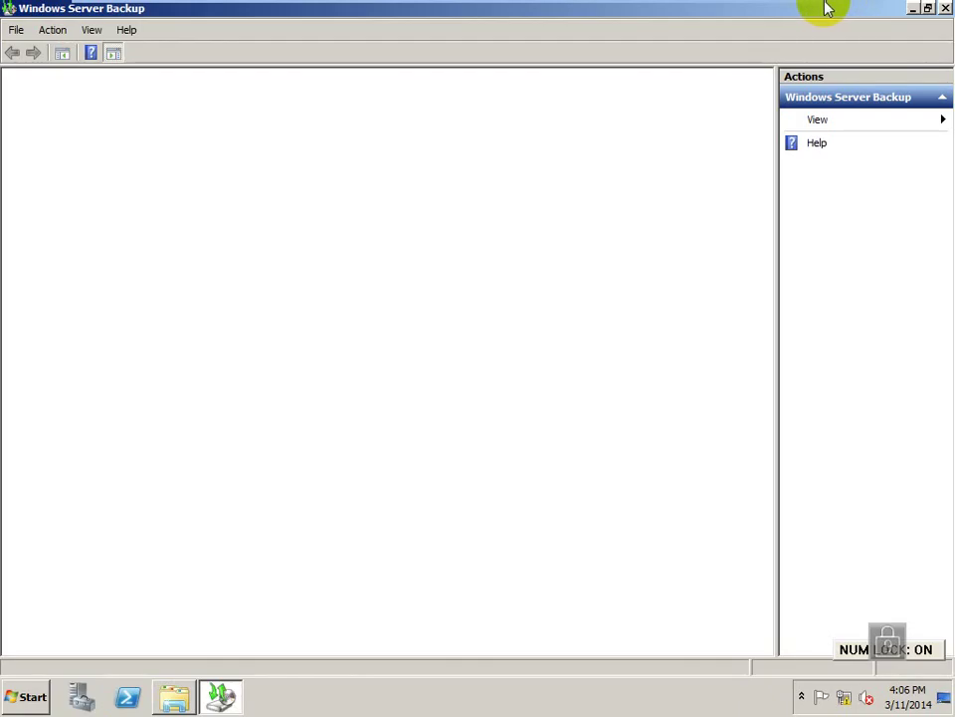
mouse_move(864, 11)
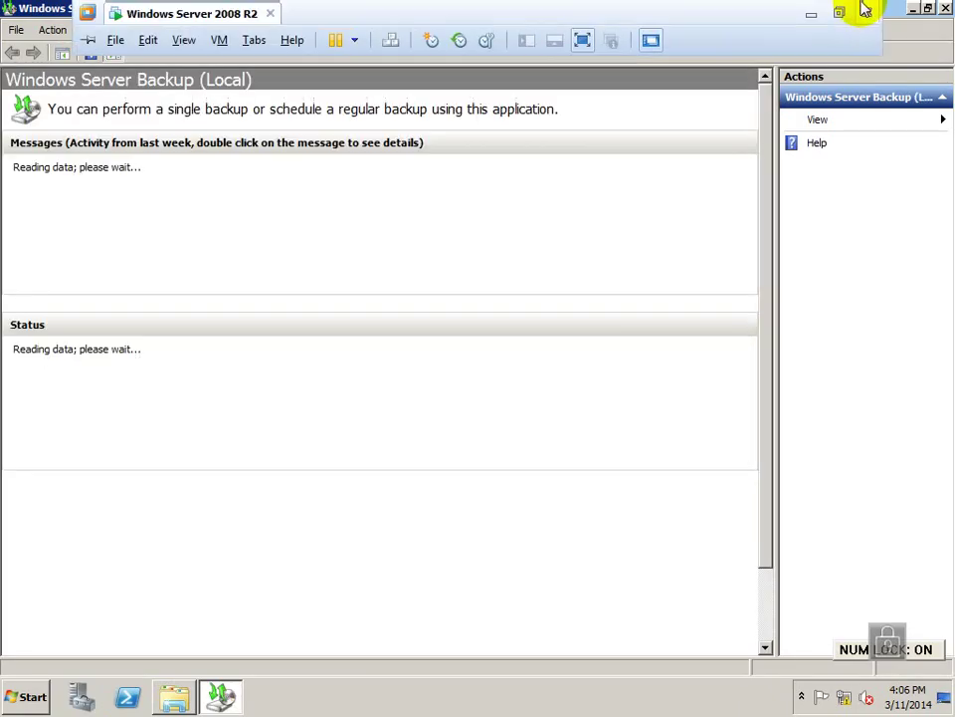
click(808, 16)
drag(253, 81, 3, 62)
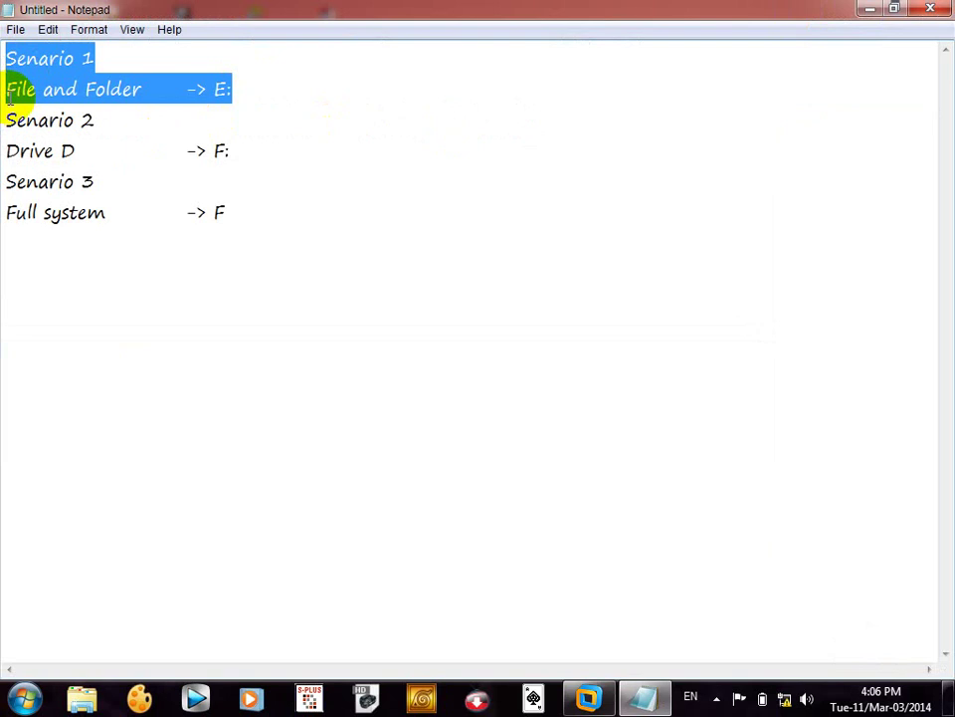
- Add 'Windows 2008 -> Drive' and 'Winodws 2008 R2 -> Drive, Folder, File' below 'File and Folder -> E:'
click(8, 92)
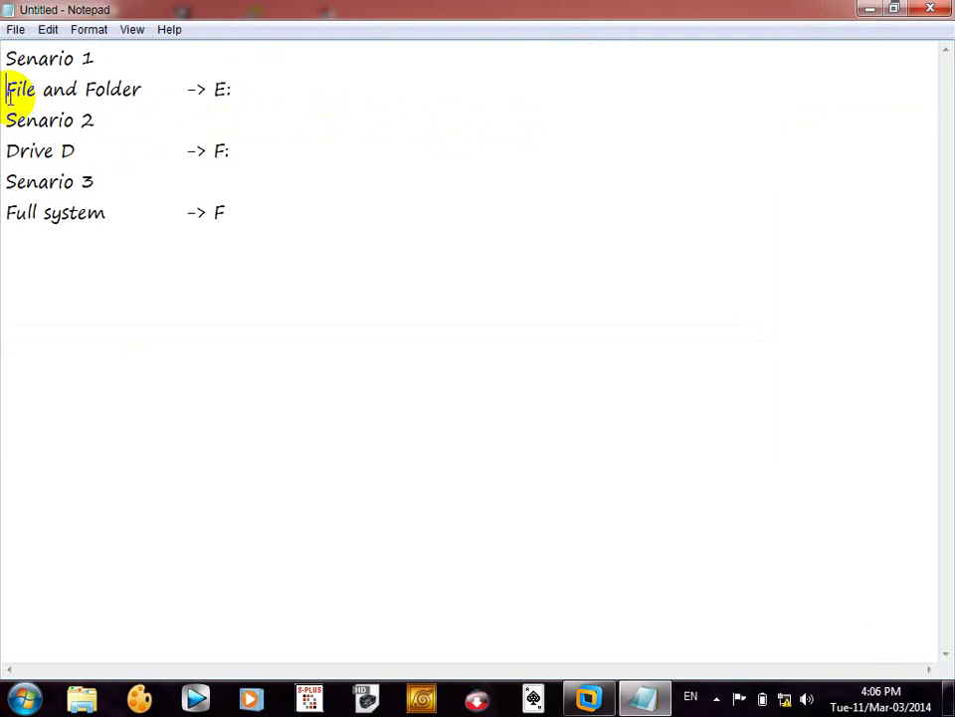
click(318, 84)
key(Return)
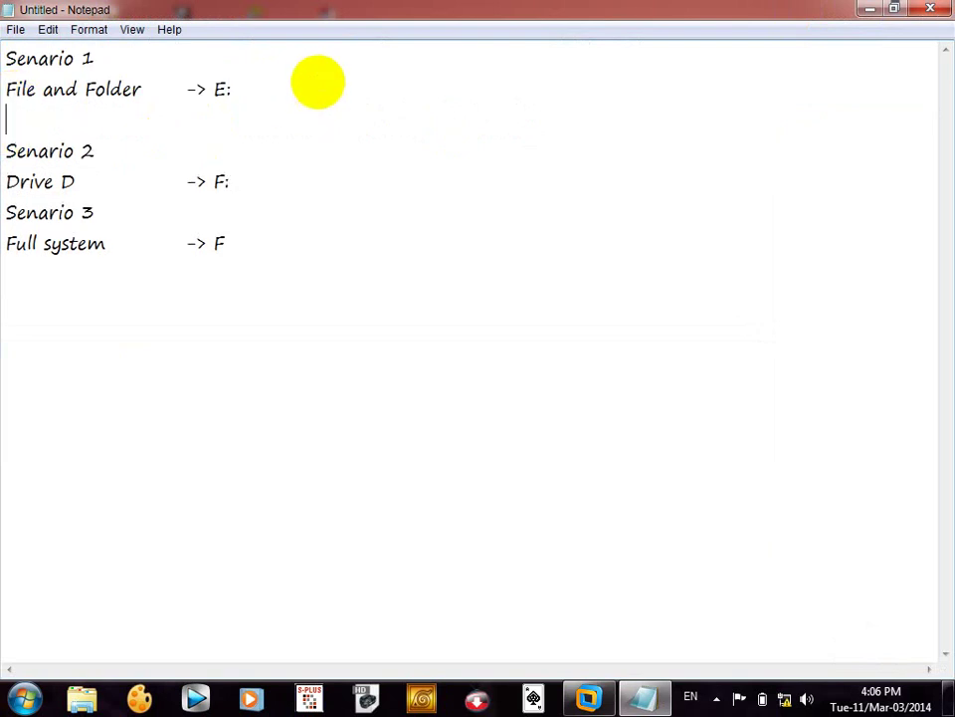
text(Windows 200)
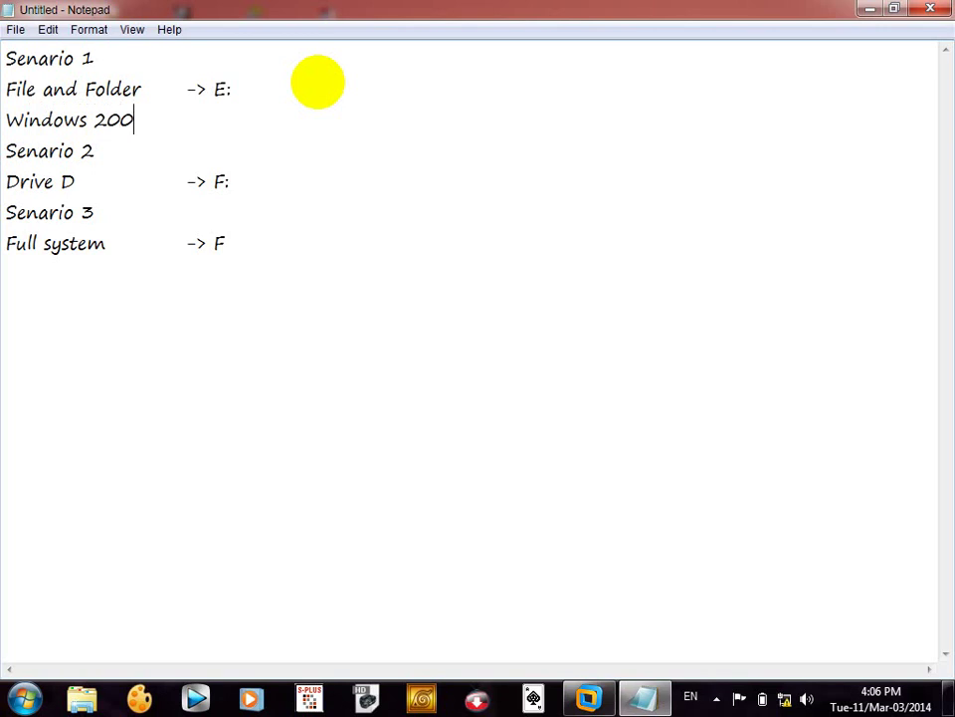
text(8 -> Driv)
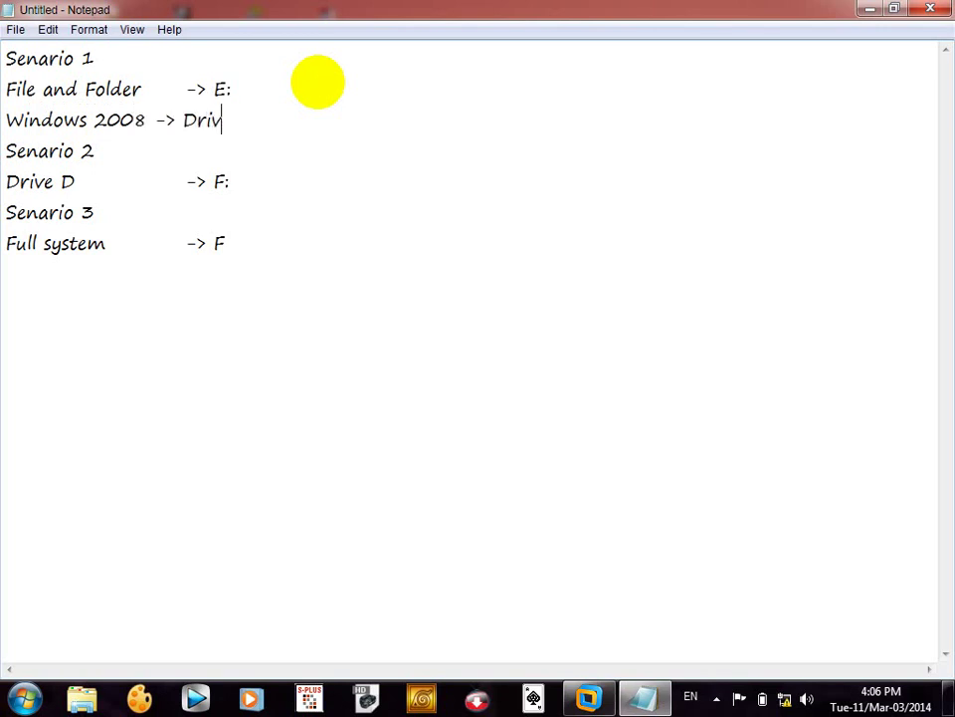
text(e)
key(Return)
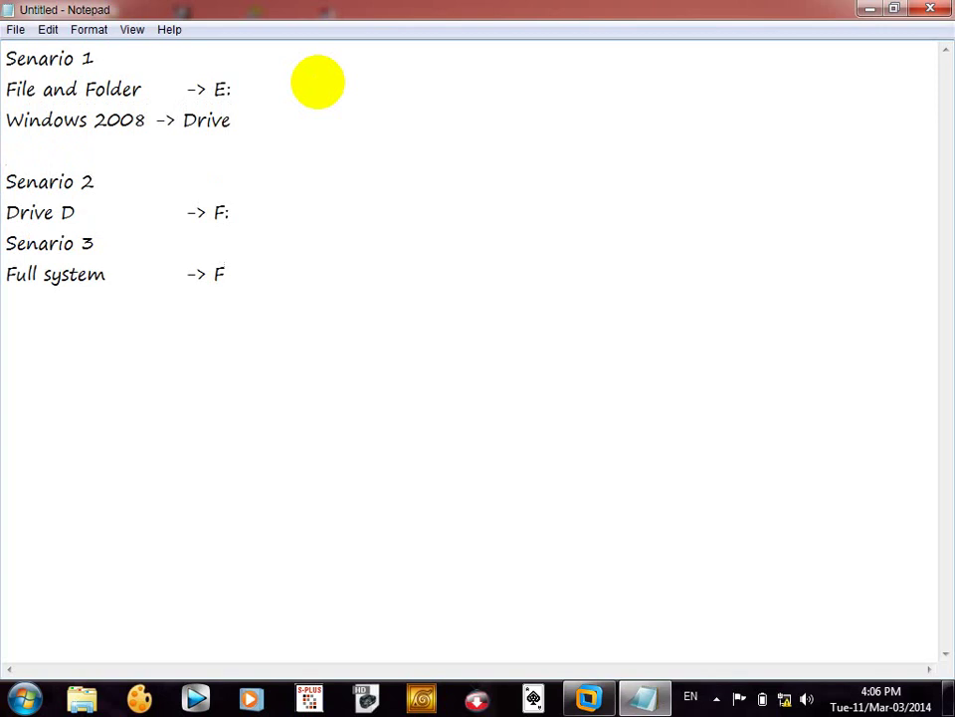
text(Winodws 20)
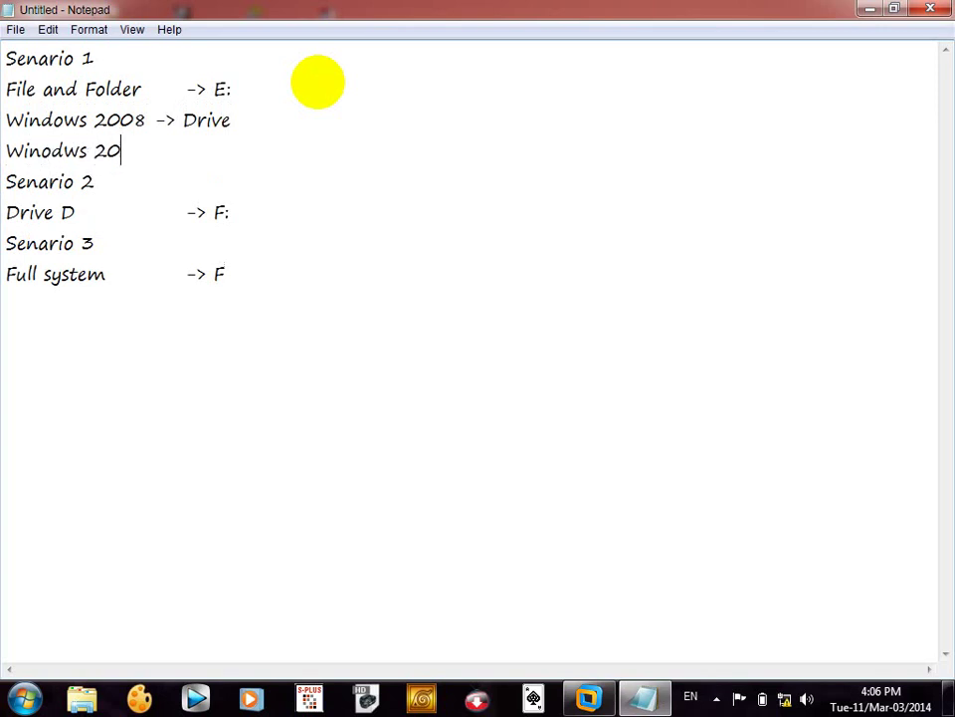
text(08 R2 -)
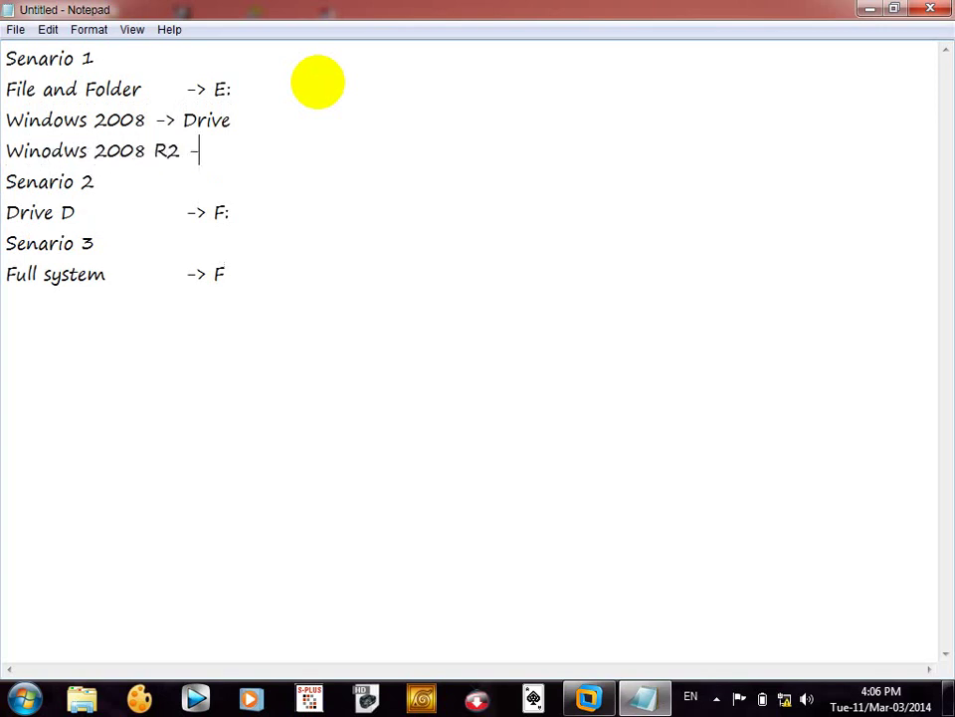
text(> Drive, Folde,)
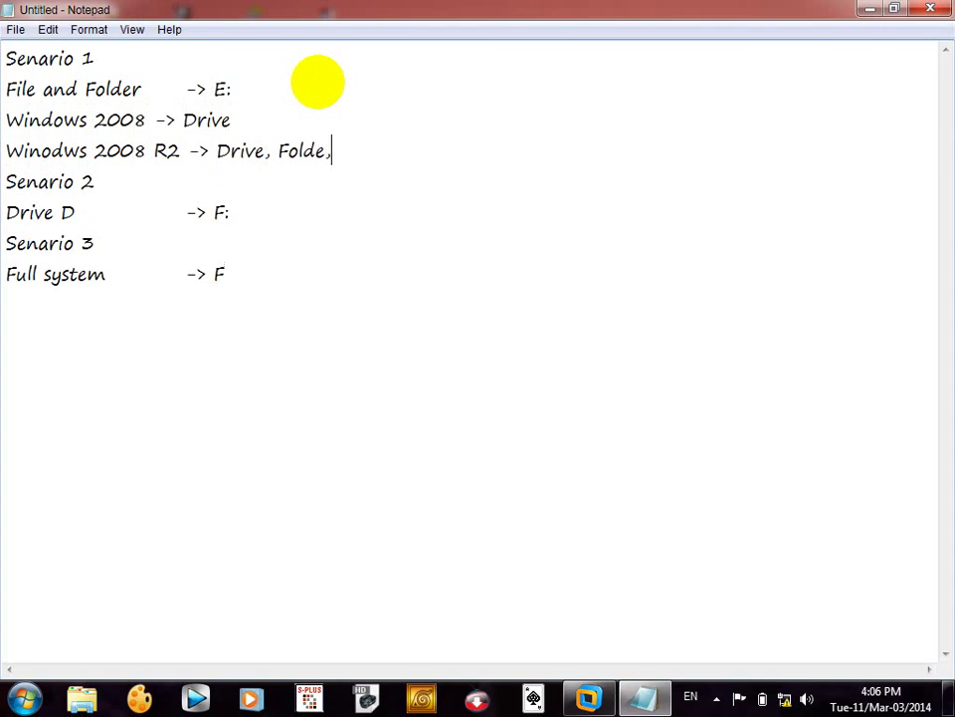
key(BackSpace)
text(r, File)
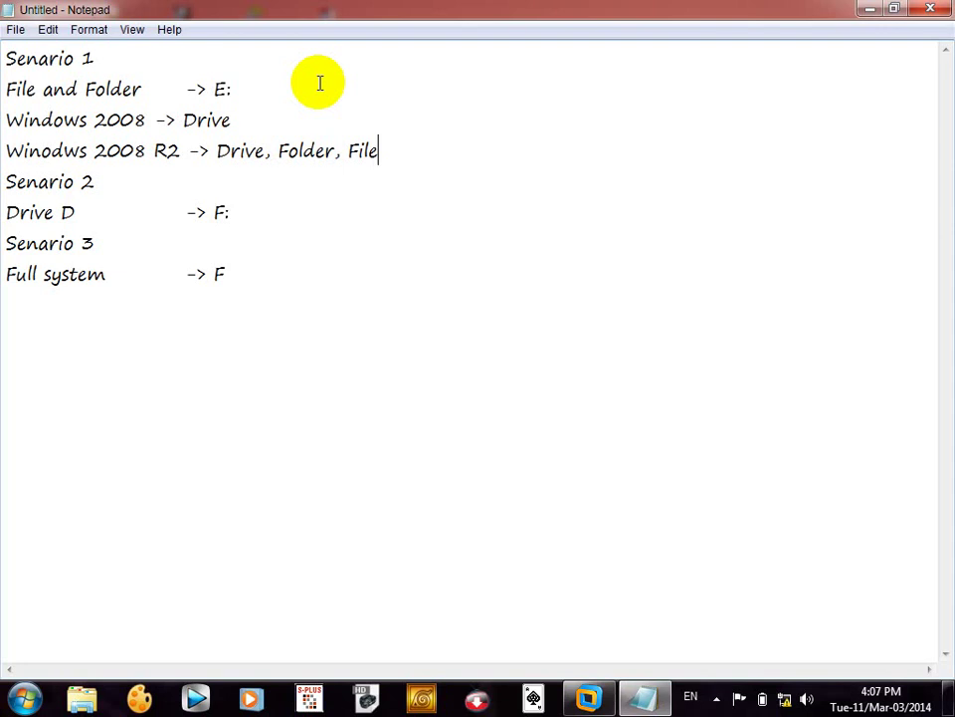
- Return from the host to the Windows Server VM showing Windows Server Backup
key(super)
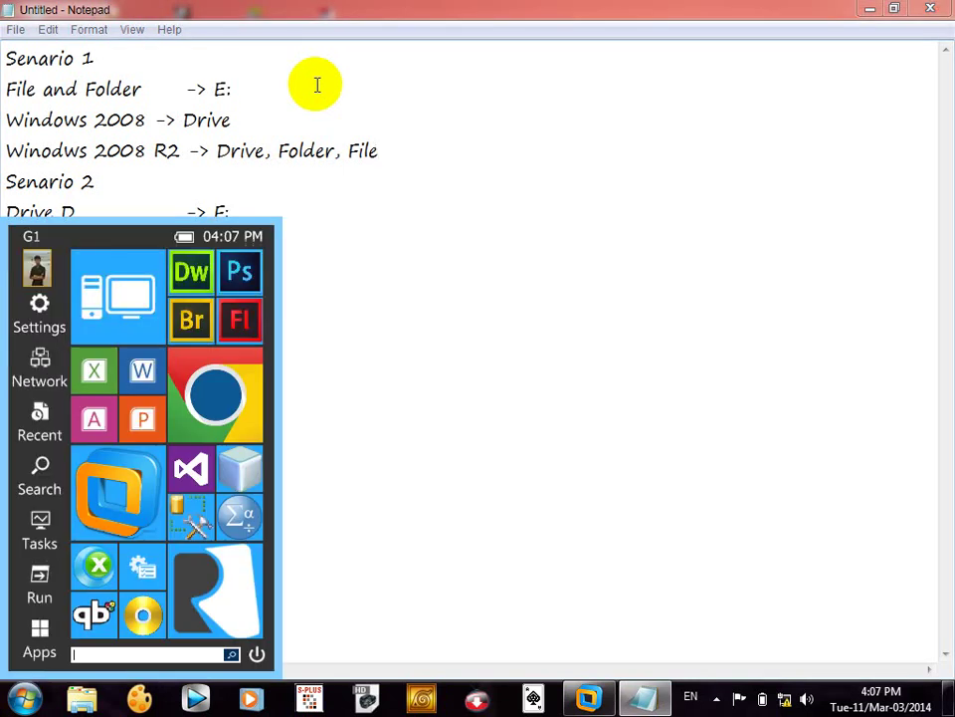
mouse_move(454, 305)
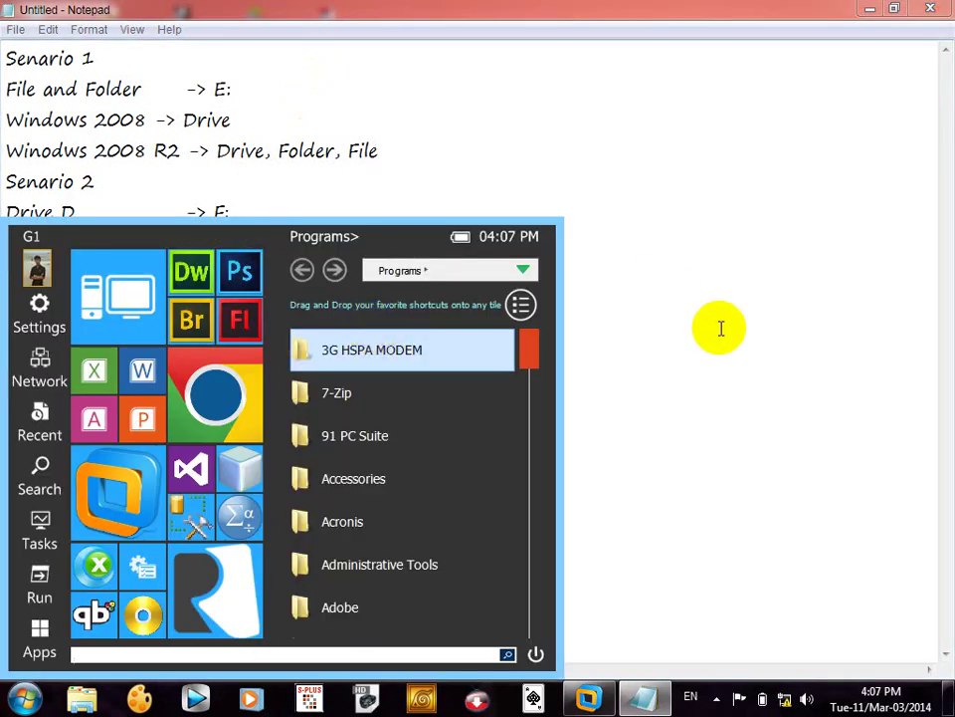
click(720, 329)
click(590, 697)
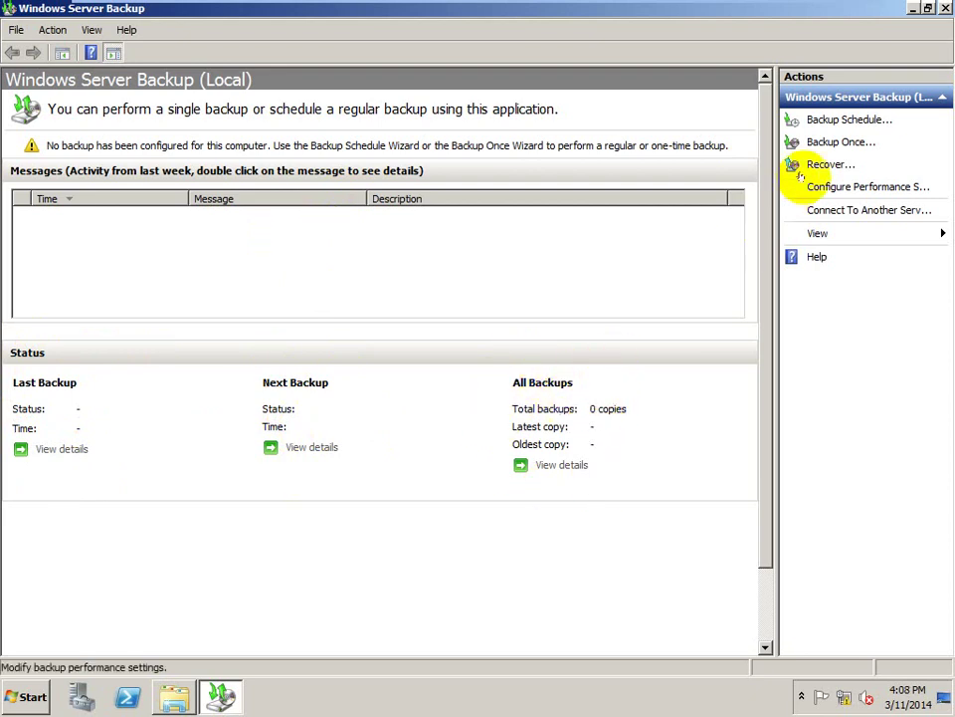
- Widen the Actions pane and open Configure Performance Settings (Optimize Backup Performance)
drag(782, 166, 731, 159)
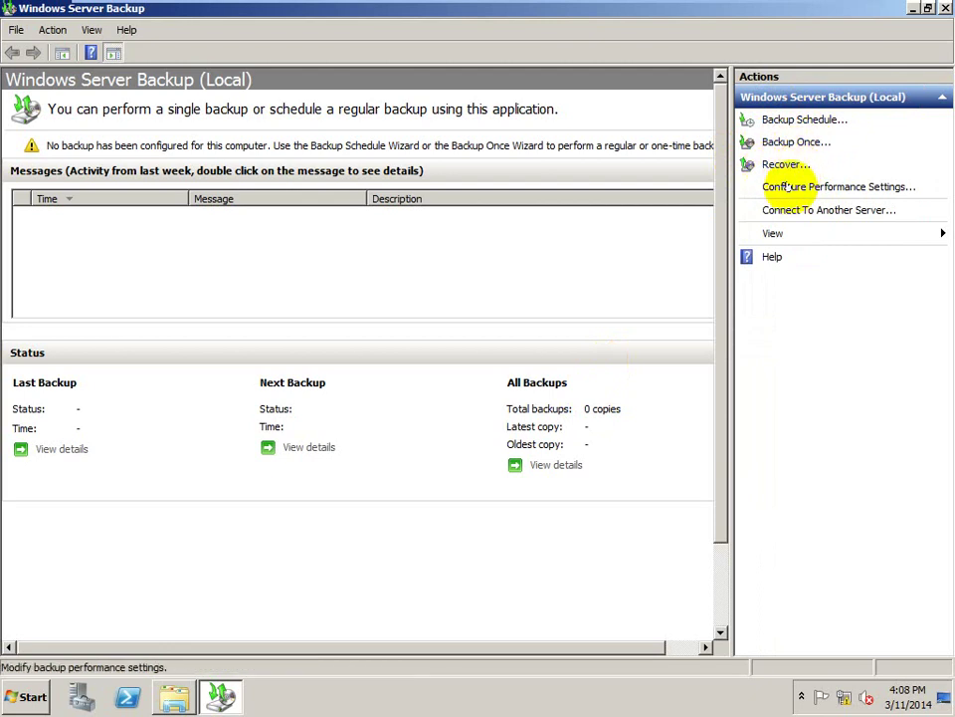
click(794, 186)
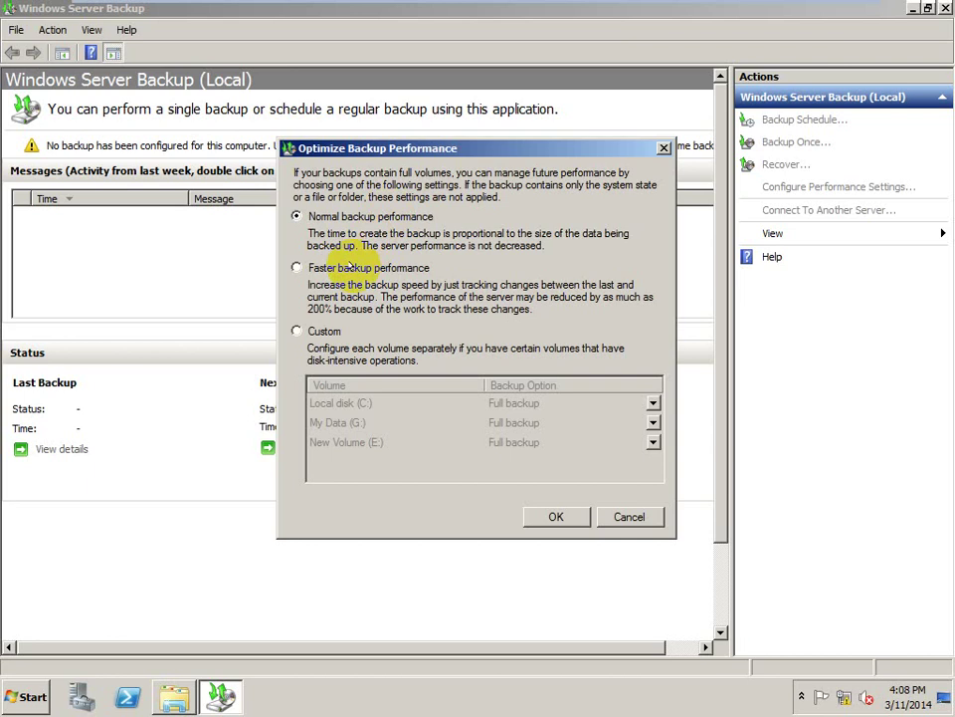
click(298, 332)
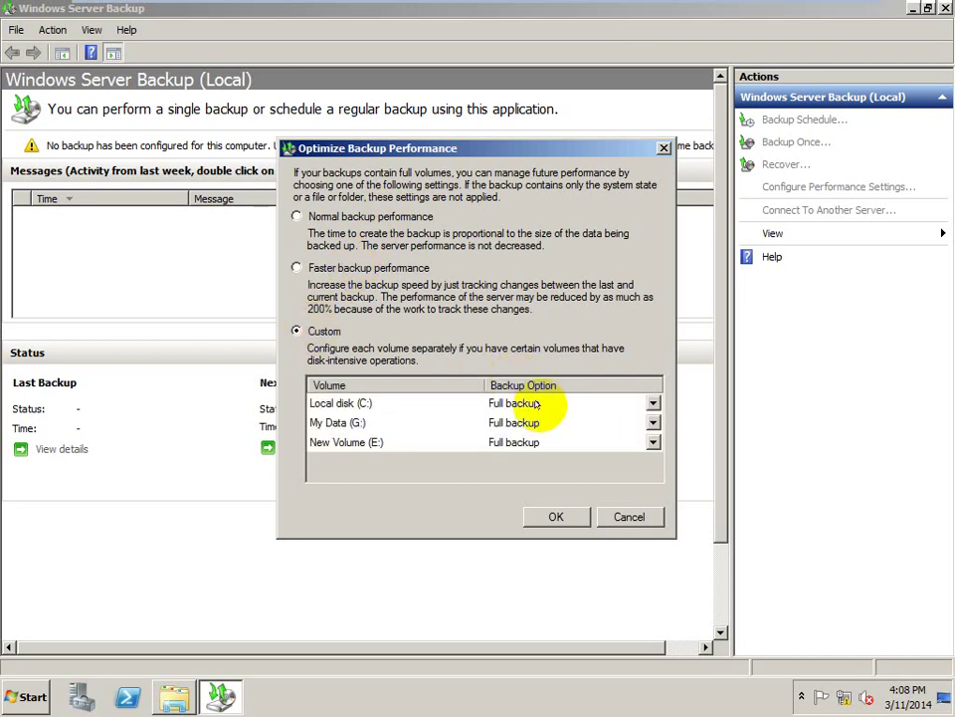
click(503, 422)
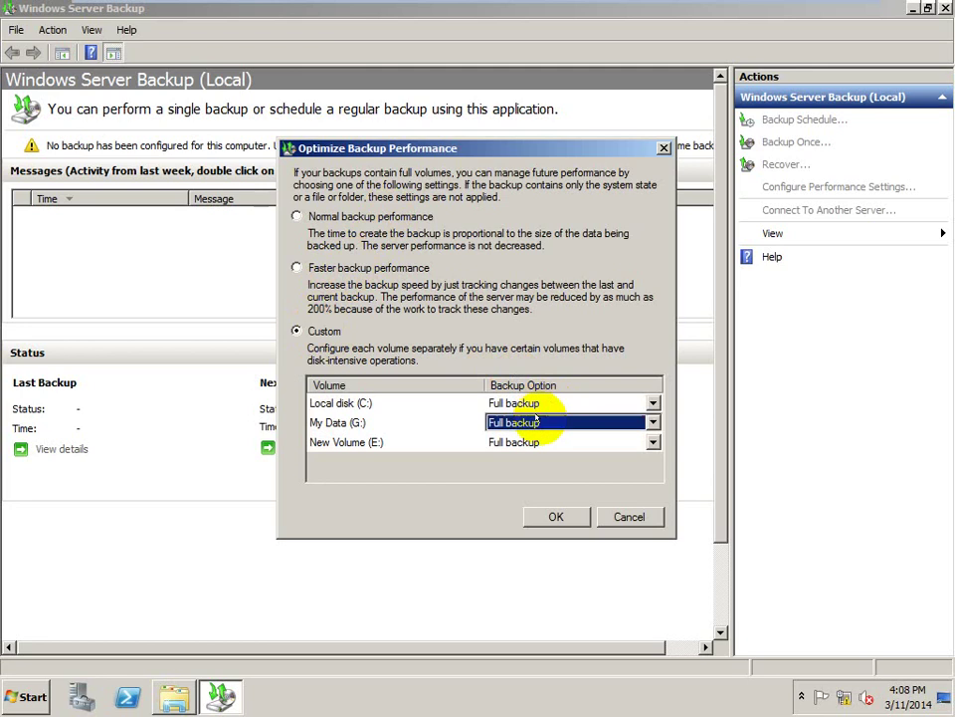
click(645, 422)
click(644, 422)
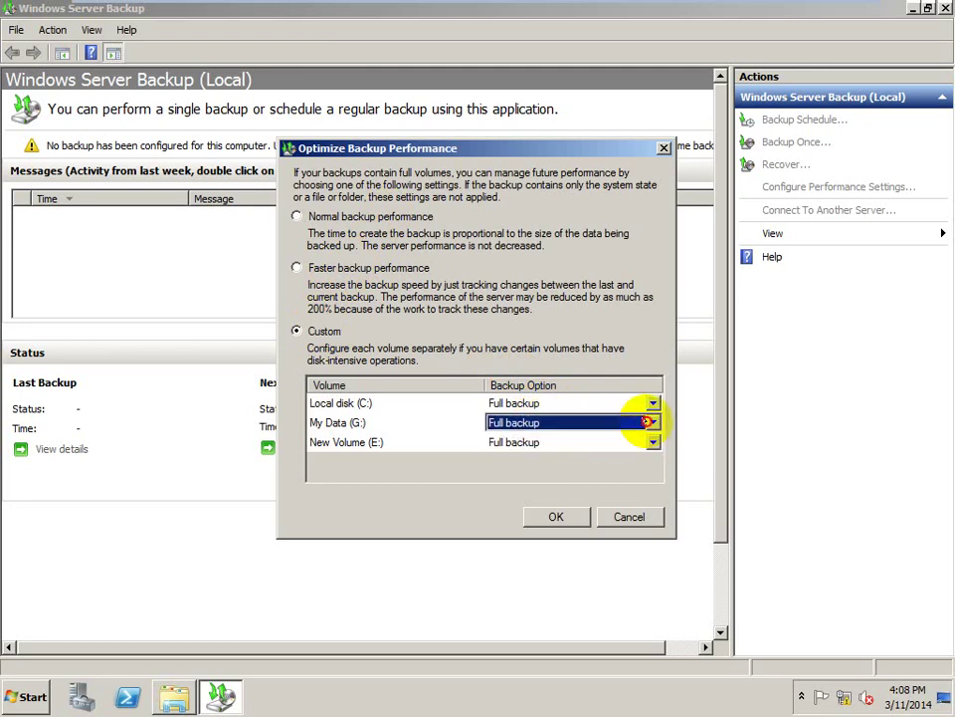
click(644, 442)
click(645, 441)
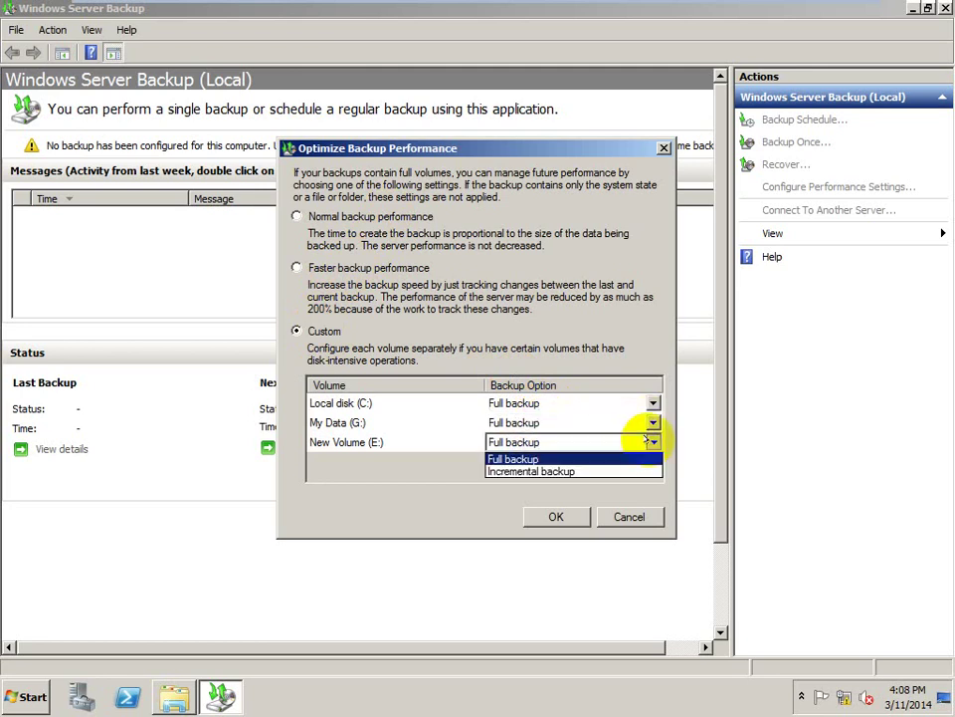
click(645, 441)
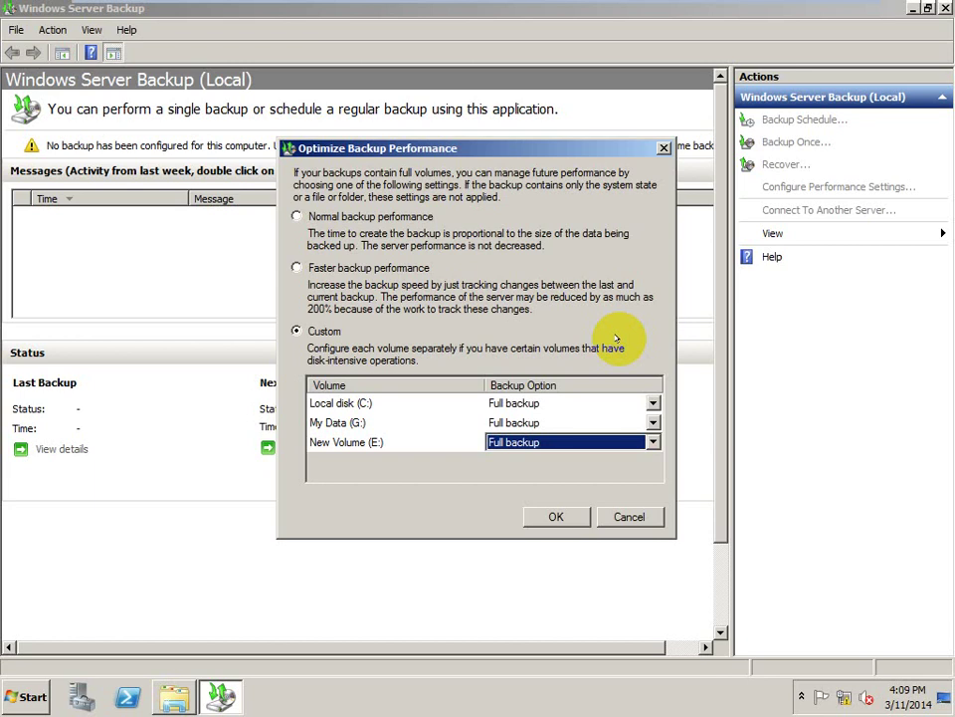
click(622, 517)
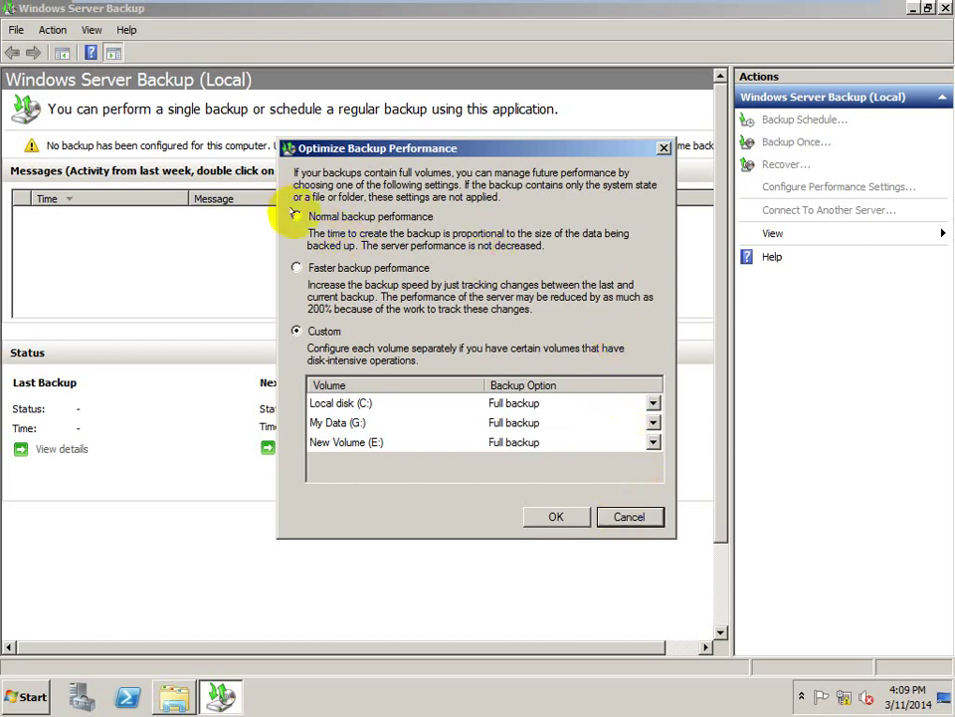
click(297, 216)
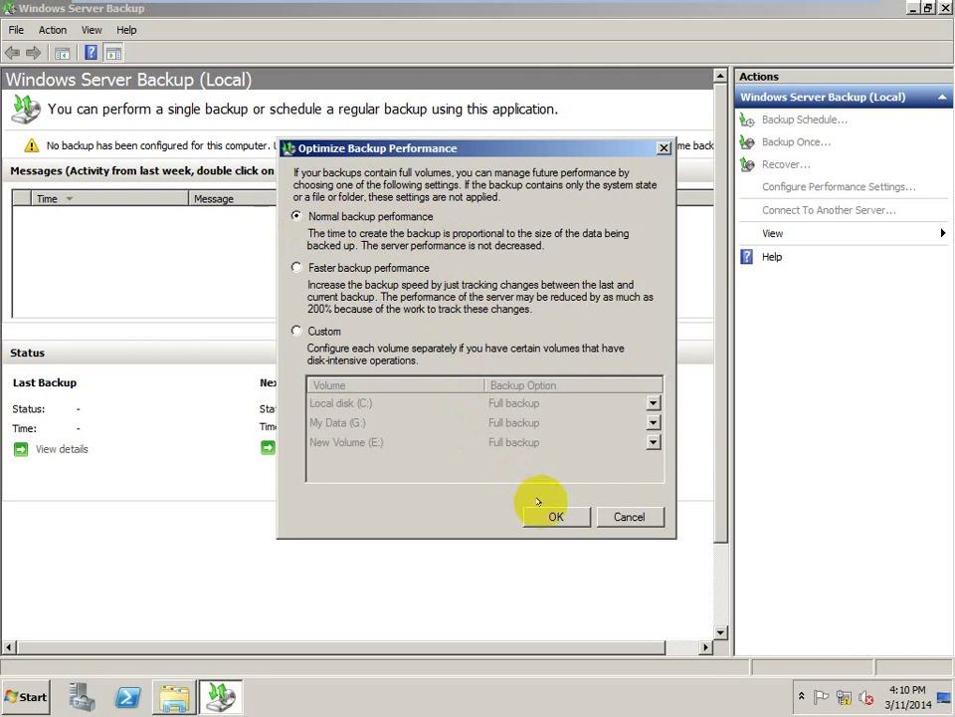
- Leave VMware full screen and confirm Normal backup performance in Optimize Backup Performance
key(Num_Lock)
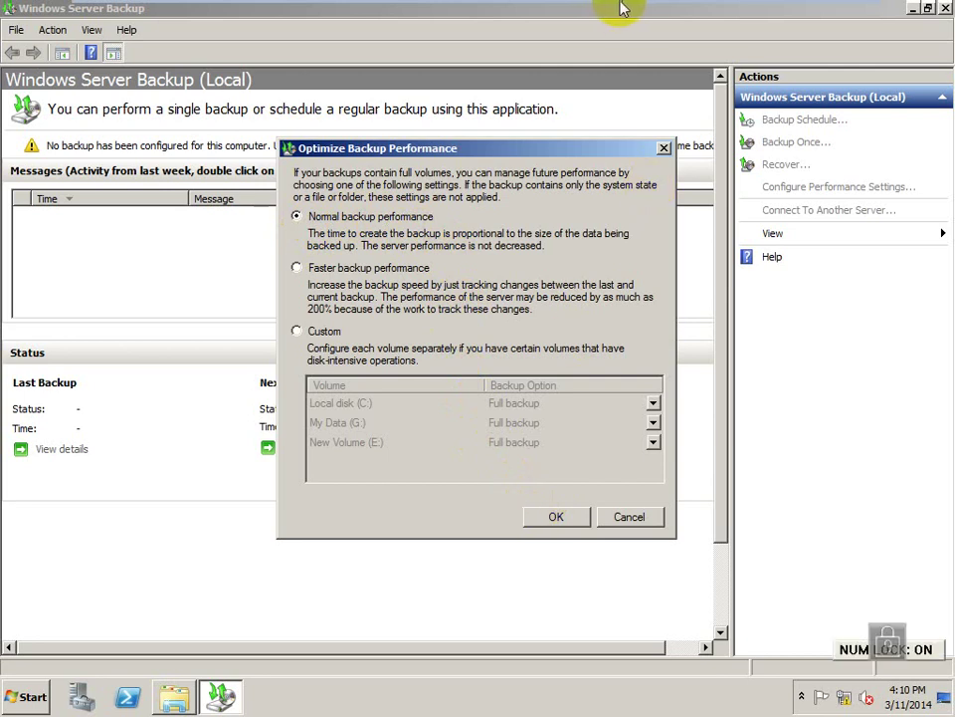
mouse_move(740, 11)
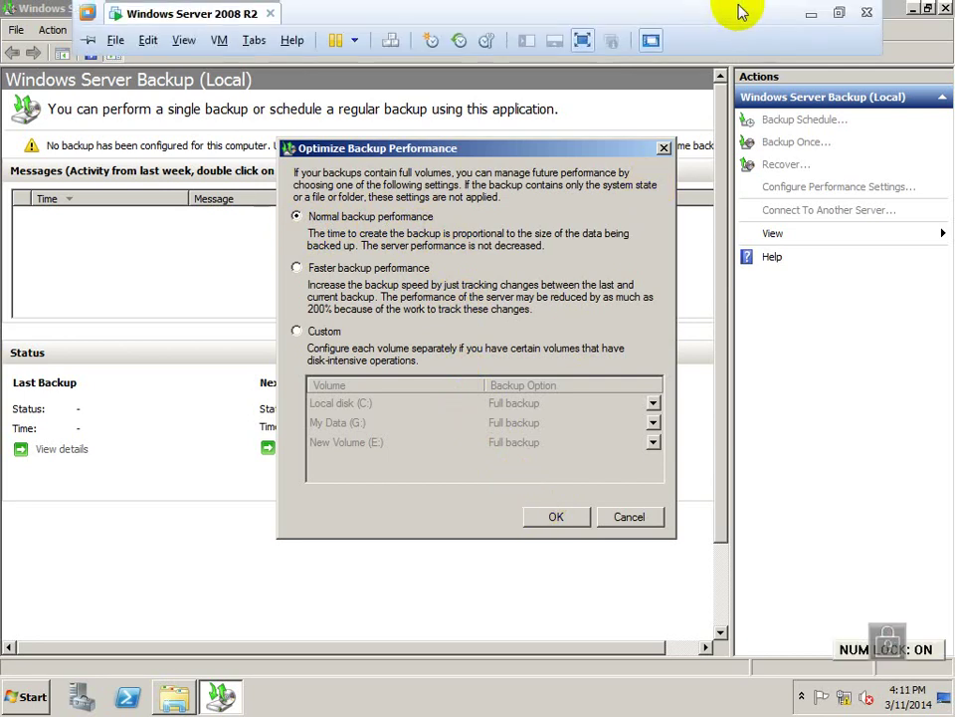
click(837, 14)
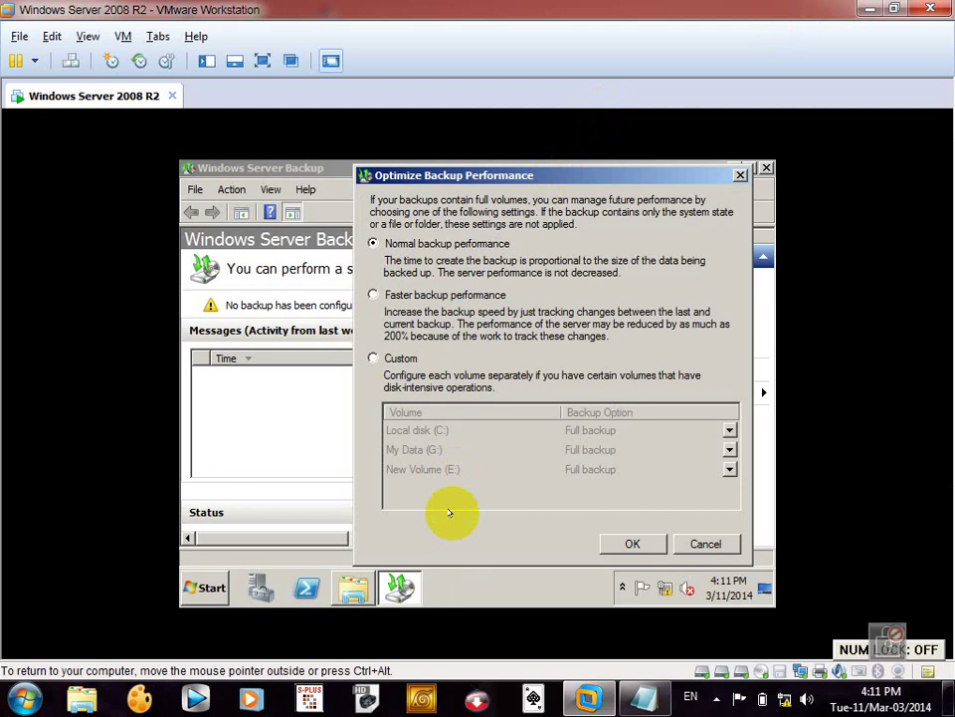
mouse_move(582, 700)
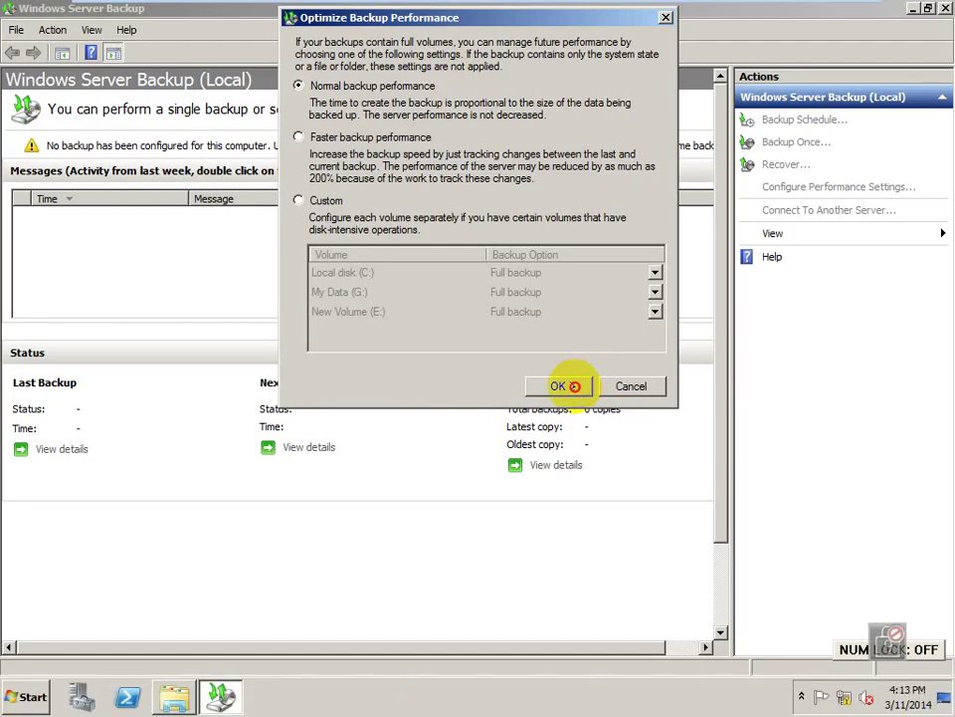
click(563, 386)
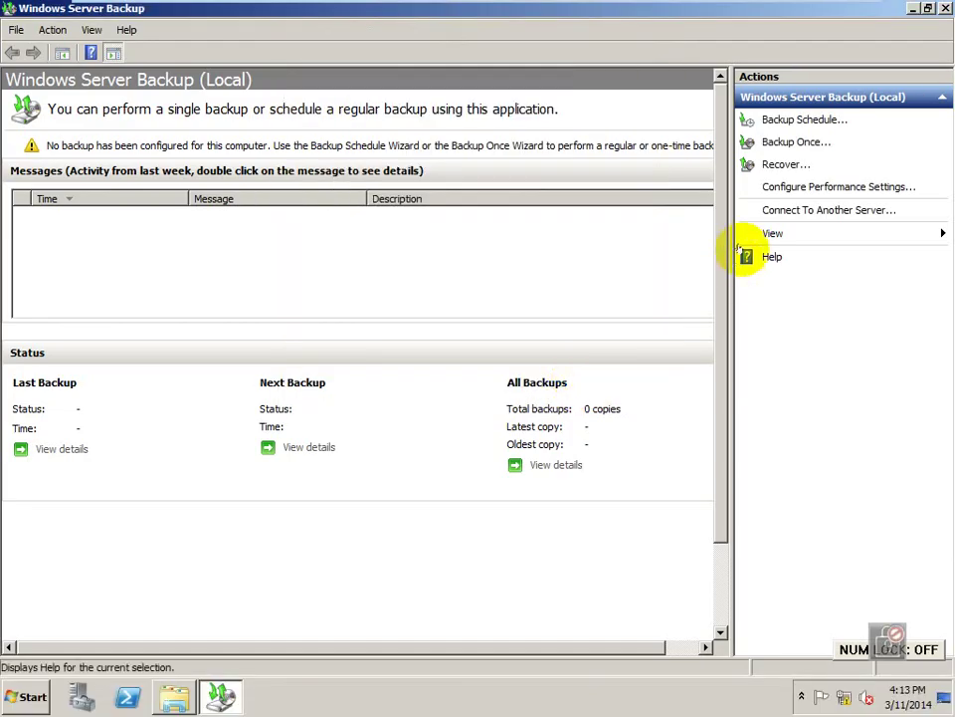
- Open the Computer window from the taskbar, maximized and shown in F11 full screen
click(175, 696)
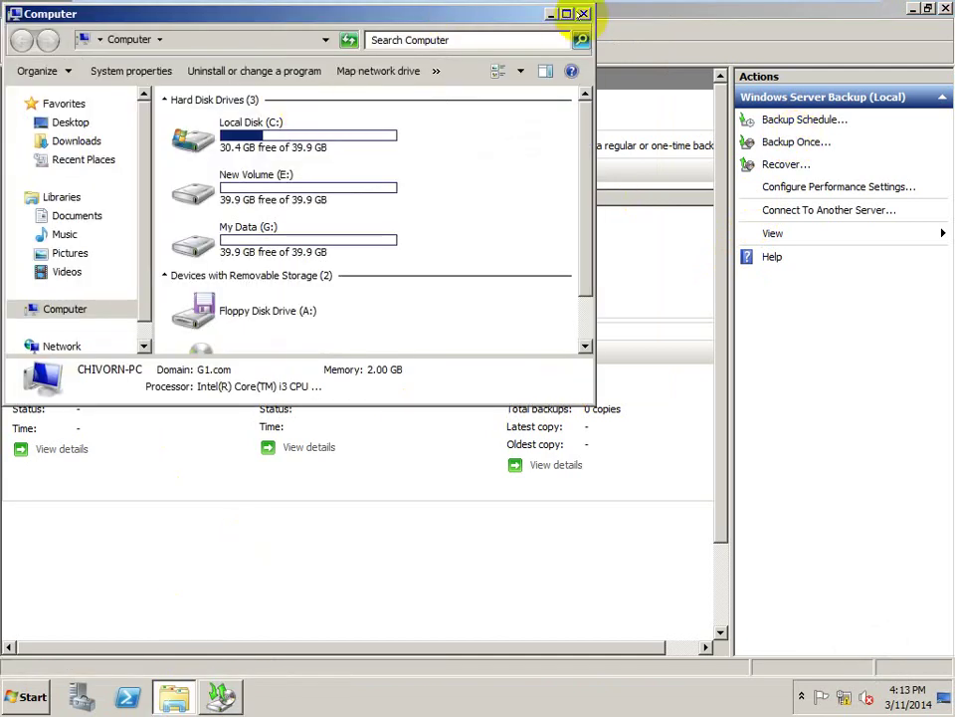
click(565, 13)
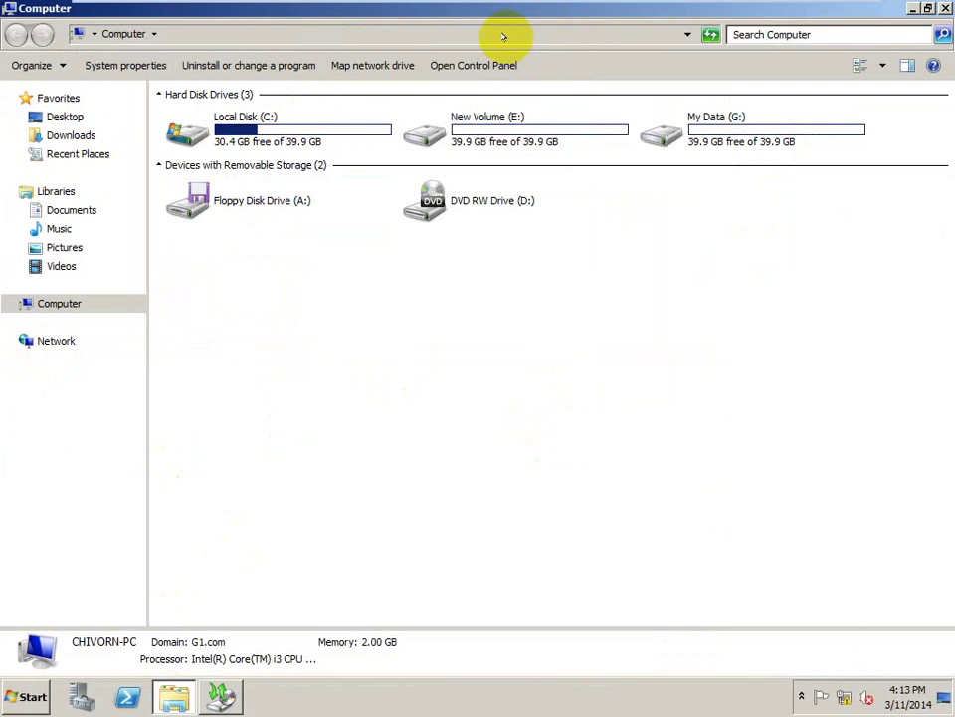
mouse_move(517, 5)
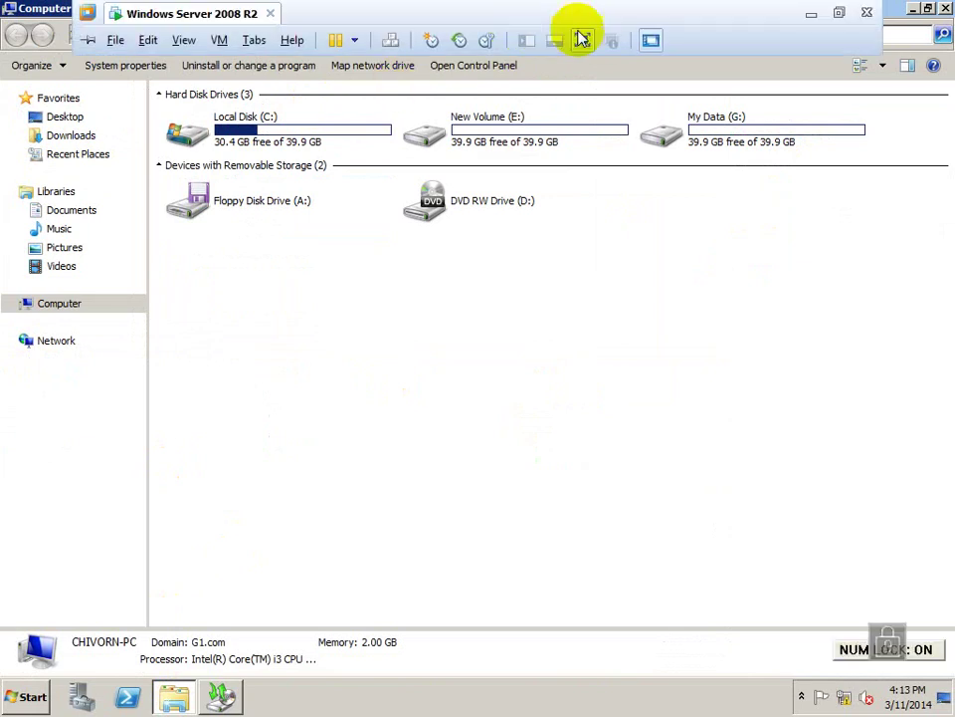
click(582, 39)
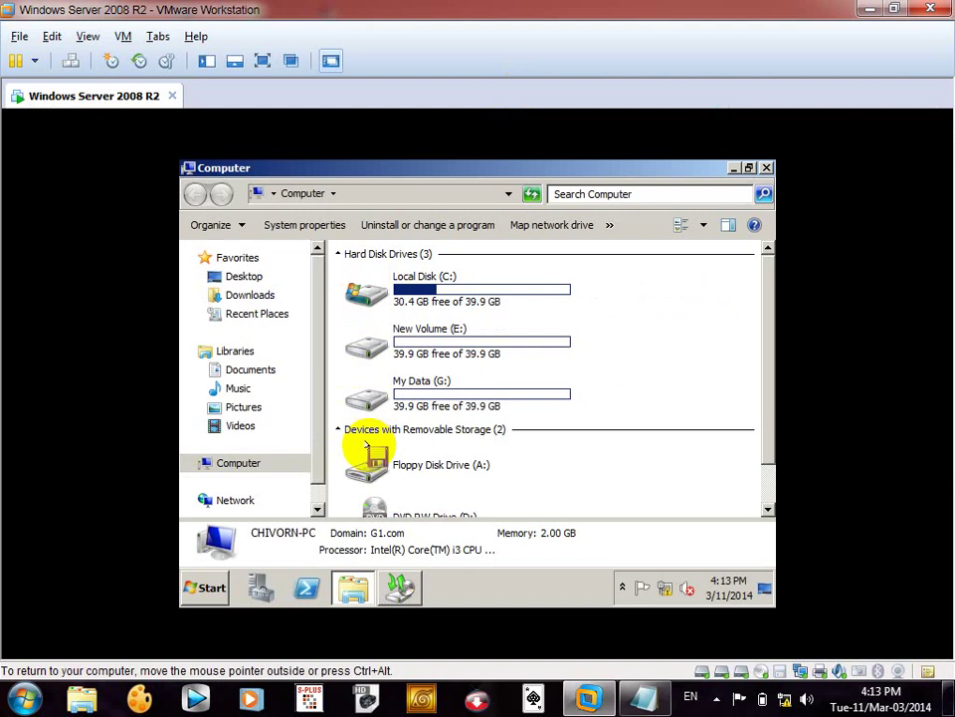
key(F11)
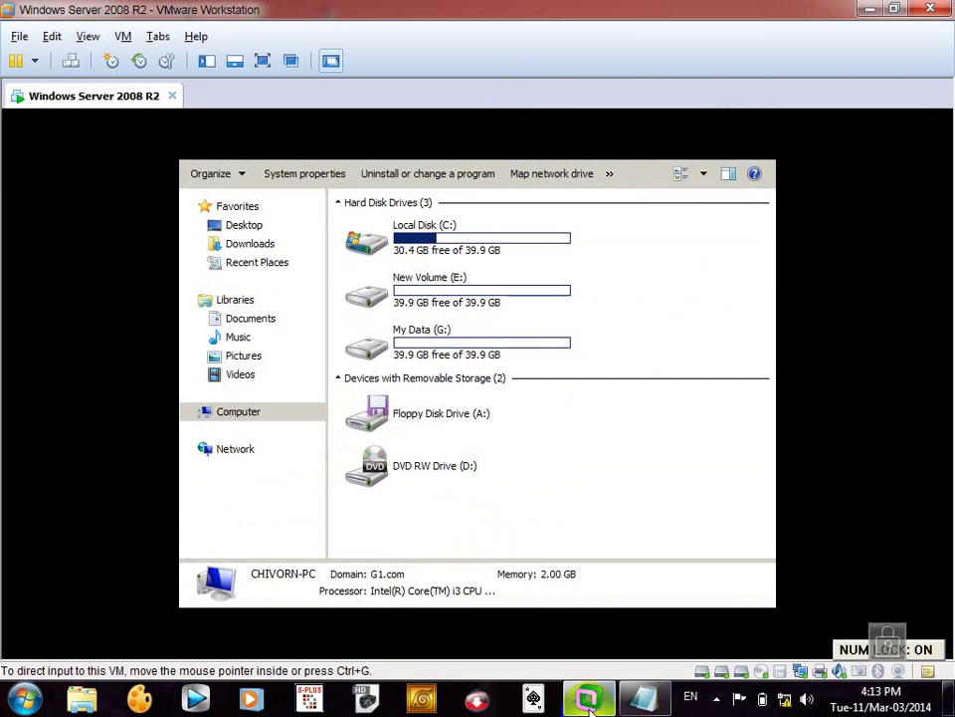
click(719, 699)
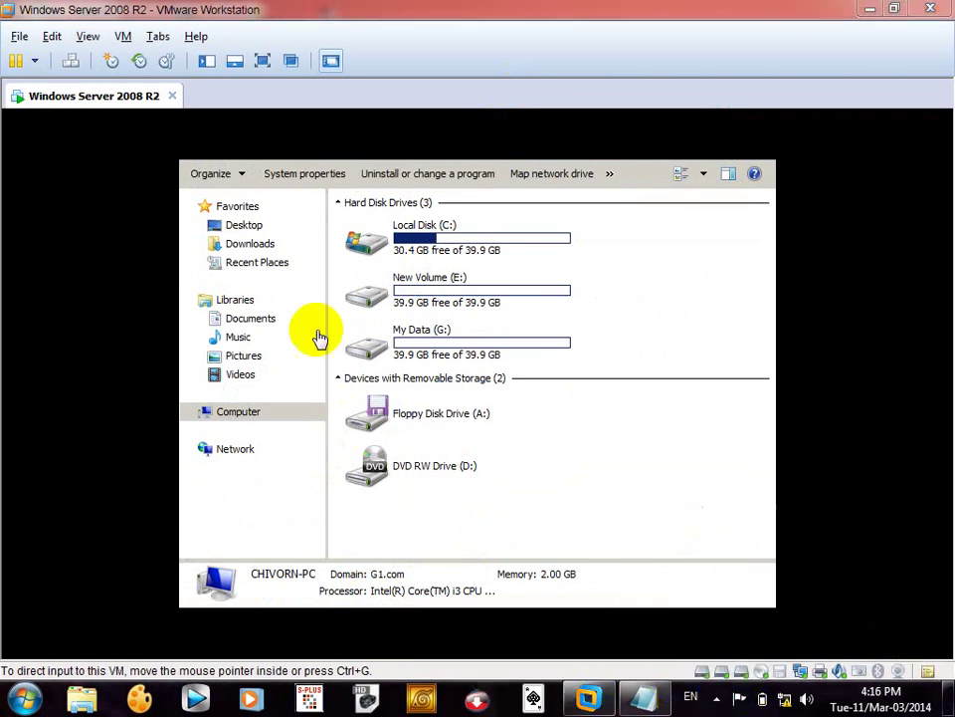
click(263, 61)
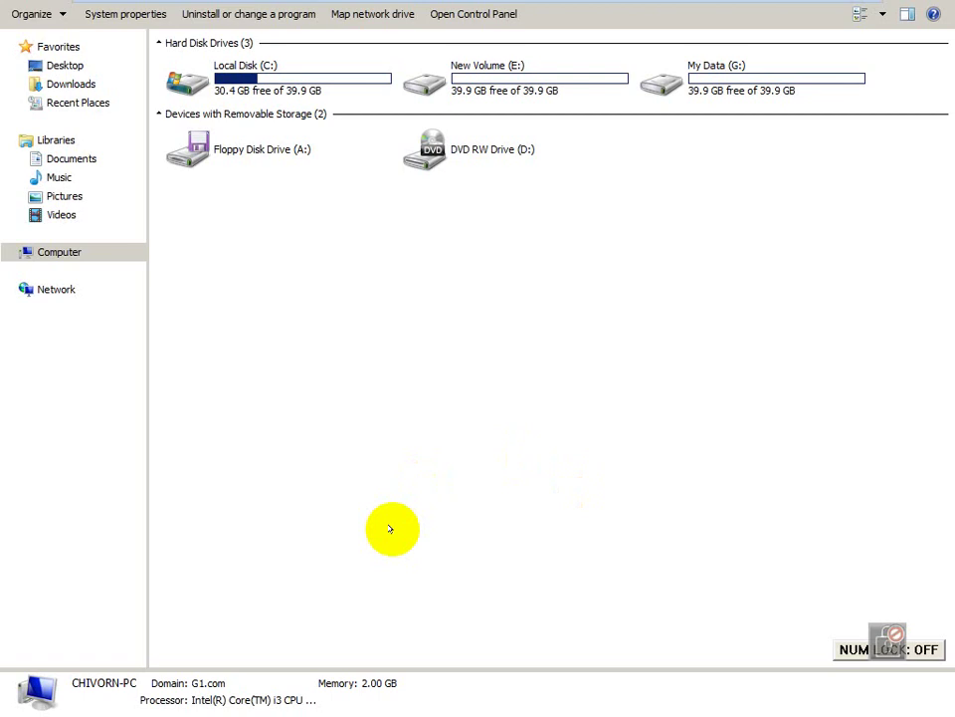
- Expand Computer and open the empty New Volume (E:) drive
click(10, 252)
click(61, 288)
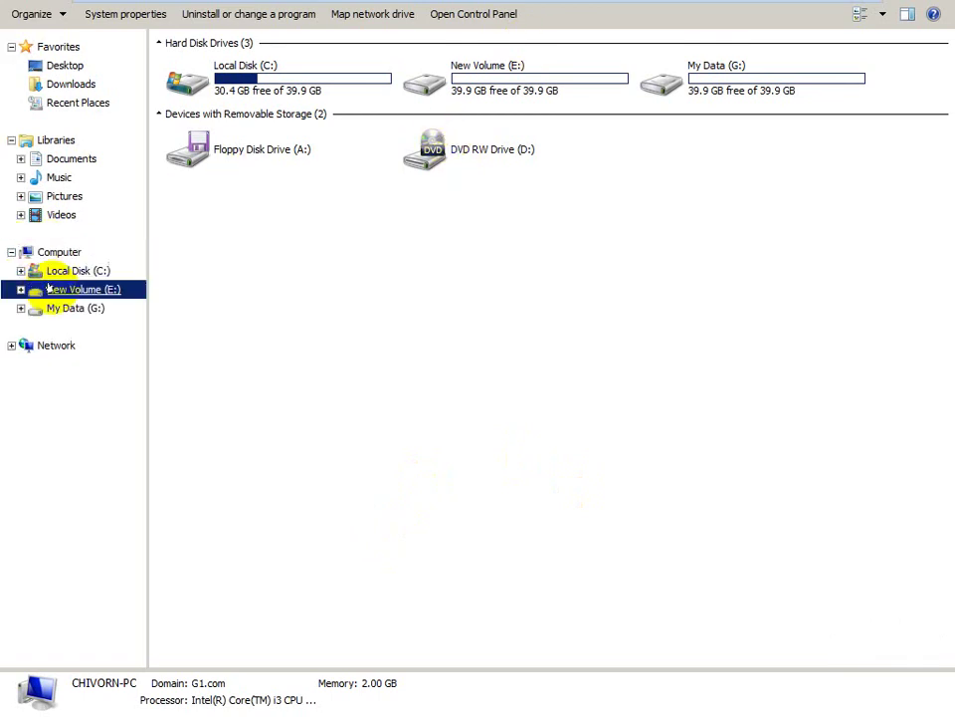
right_click(230, 308)
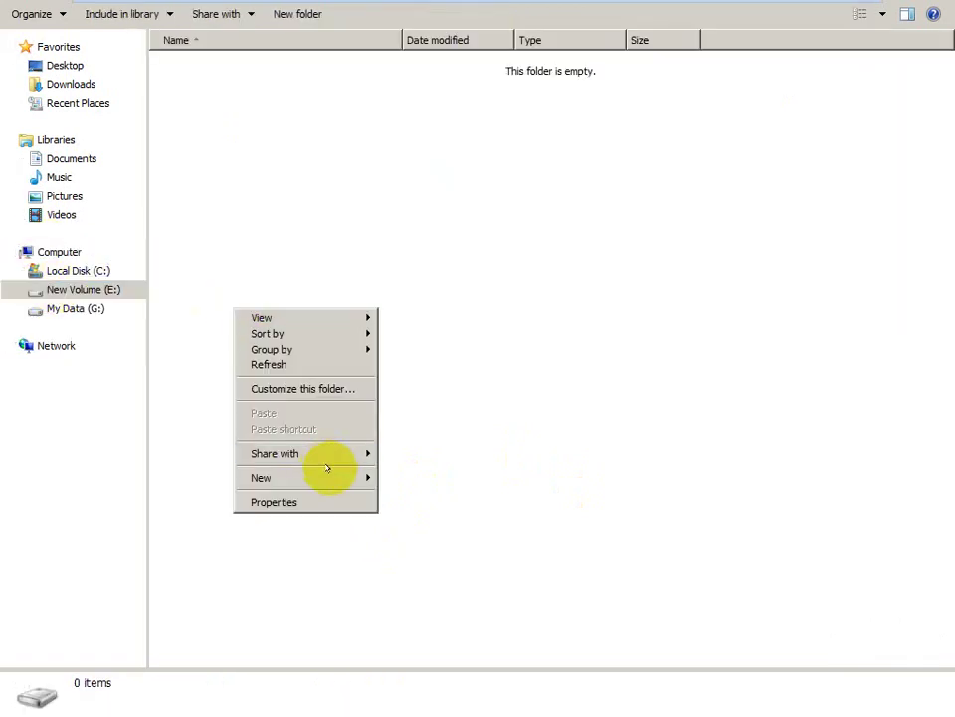
- Create a folder named 'Hello Word' on drive E: and open it
mouse_move(344, 480)
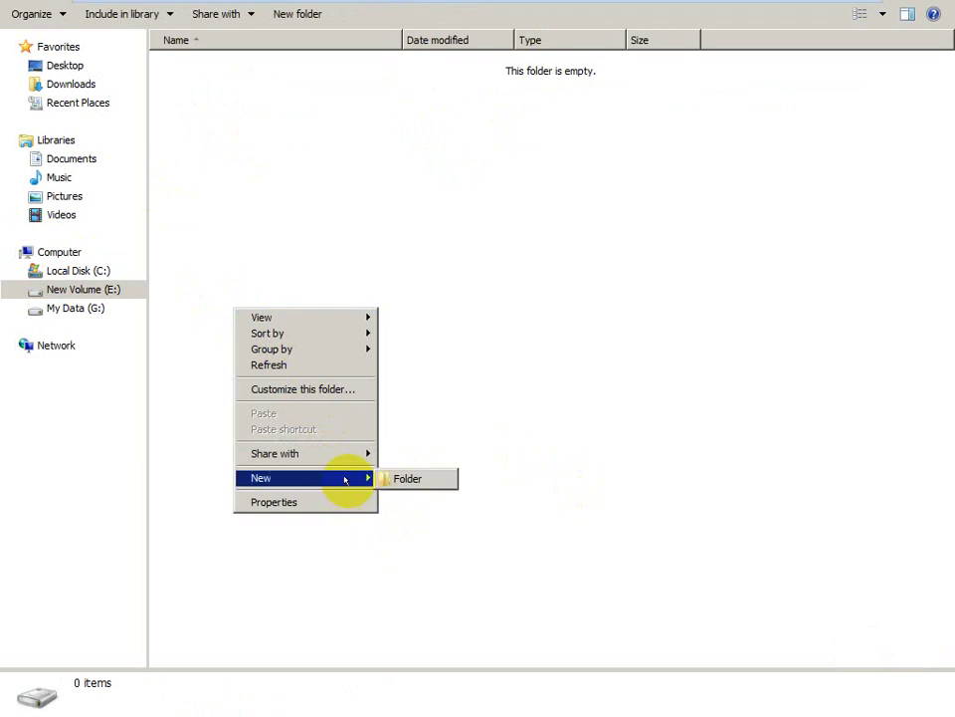
click(405, 477)
text(Hello)
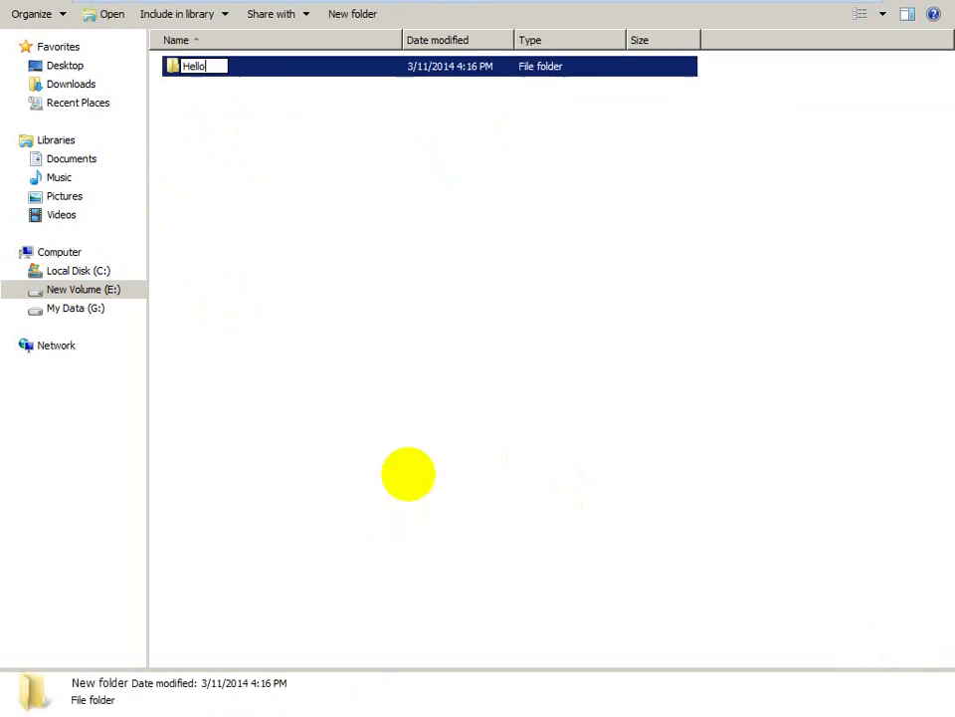
text( Word)
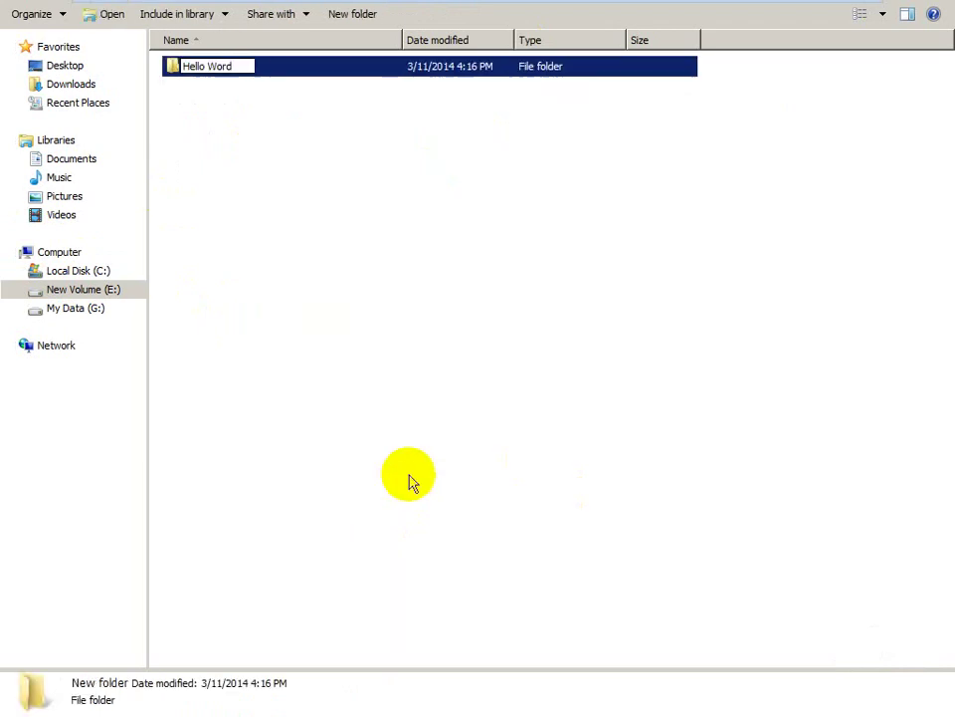
key(Return)
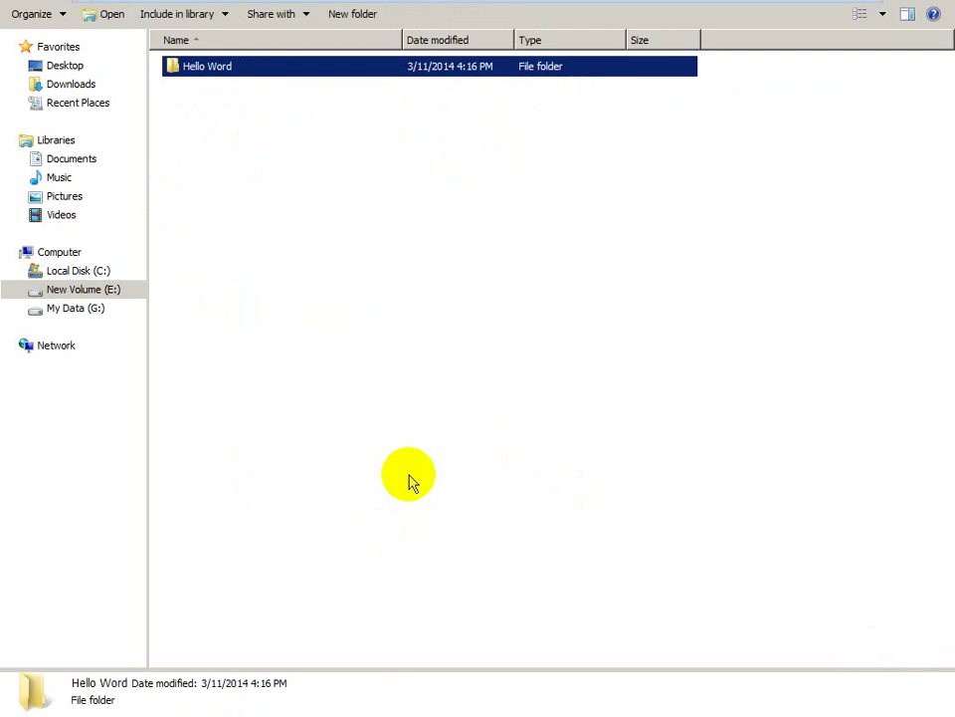
double_click(294, 66)
- Create a new text document in Hello Word and rename it 'my password'
right_click(308, 154)
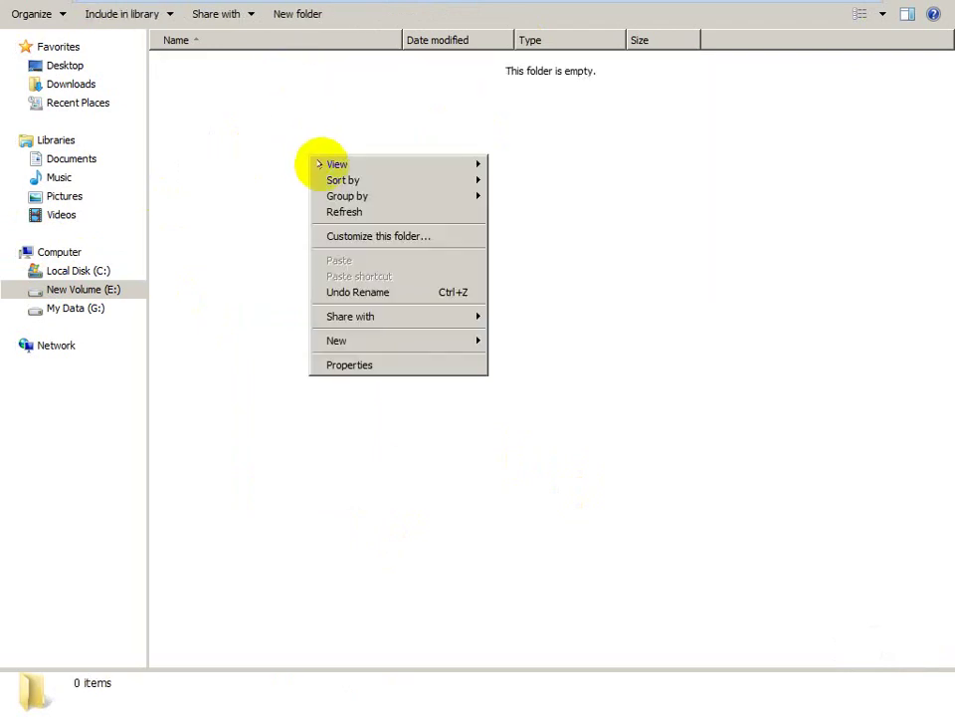
mouse_move(463, 340)
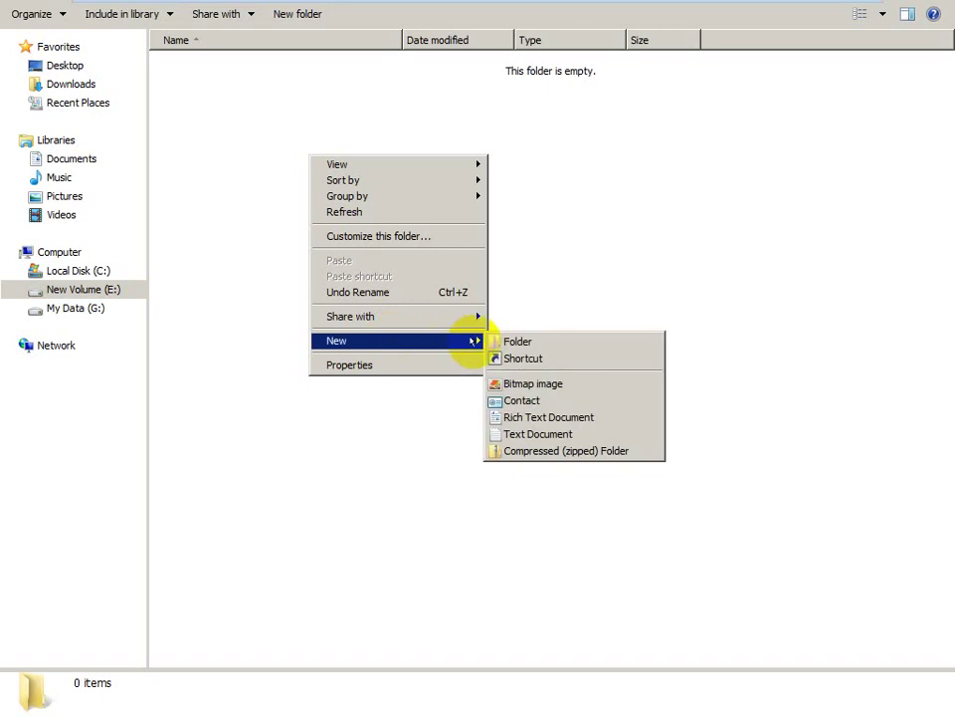
click(529, 430)
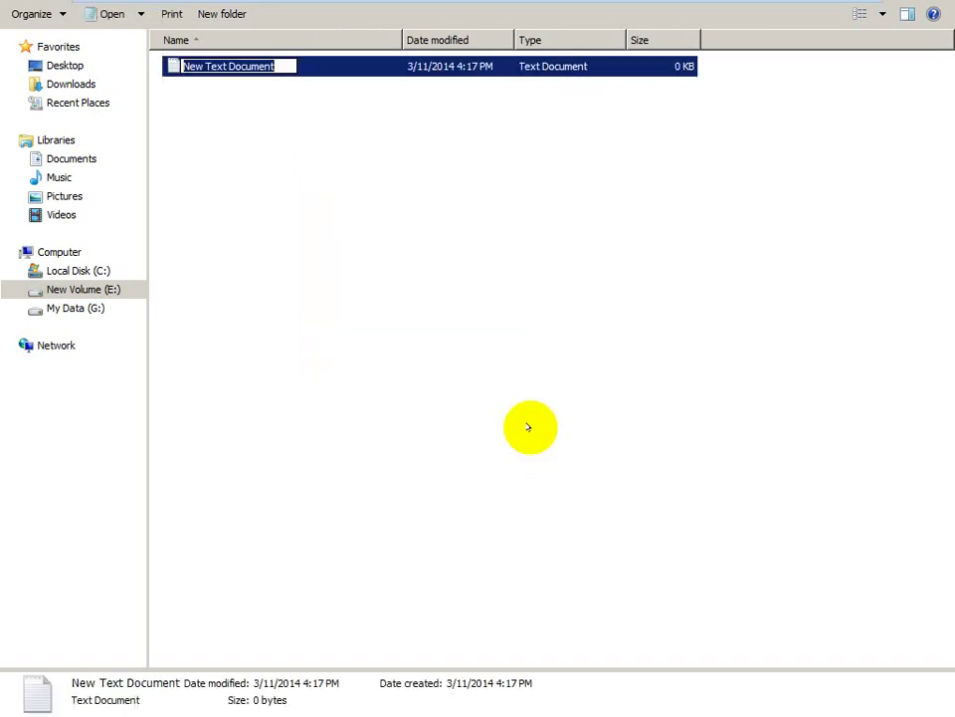
click(529, 427)
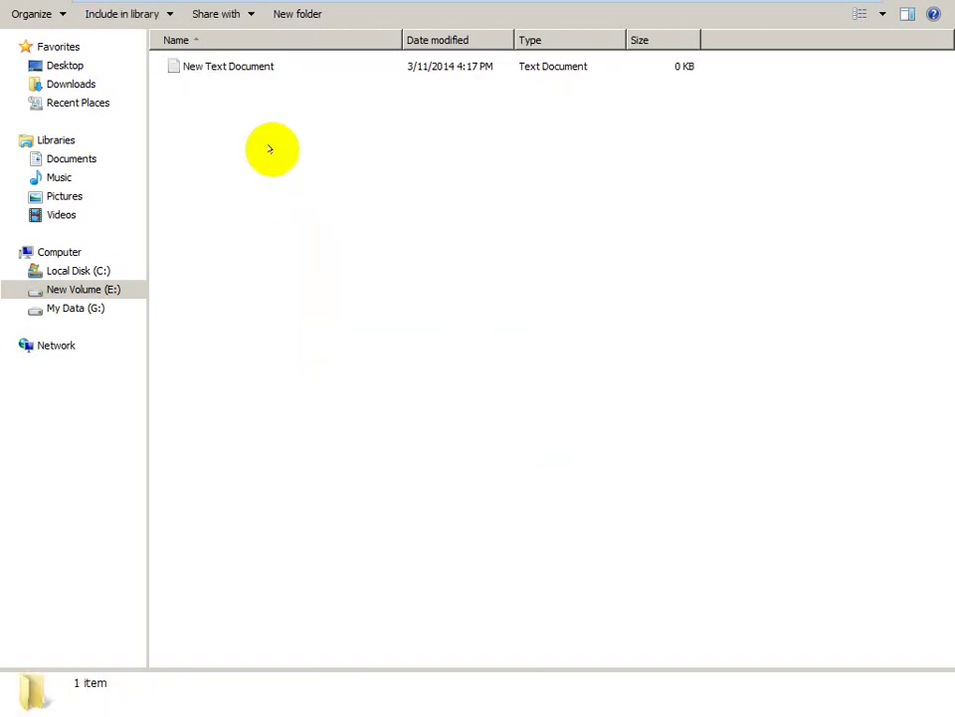
click(231, 65)
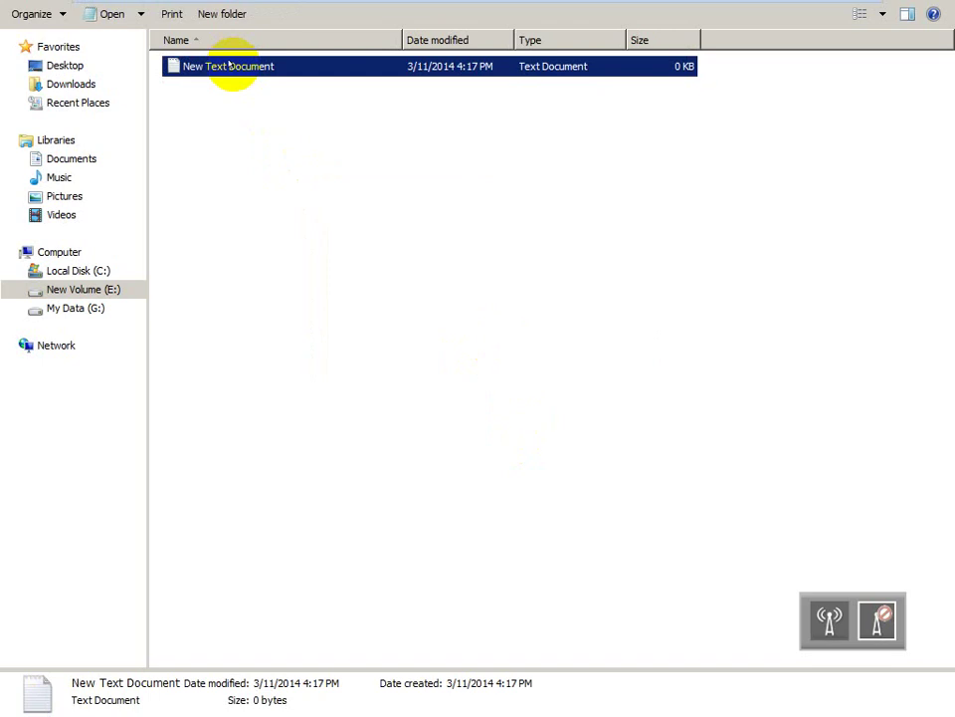
click(230, 65)
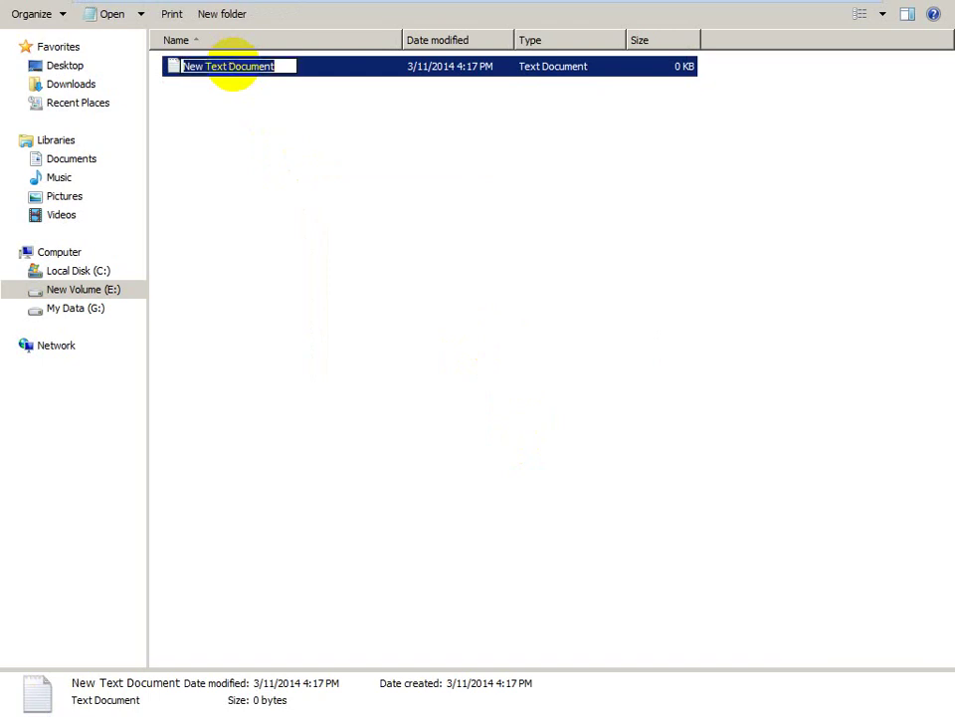
text(my le)
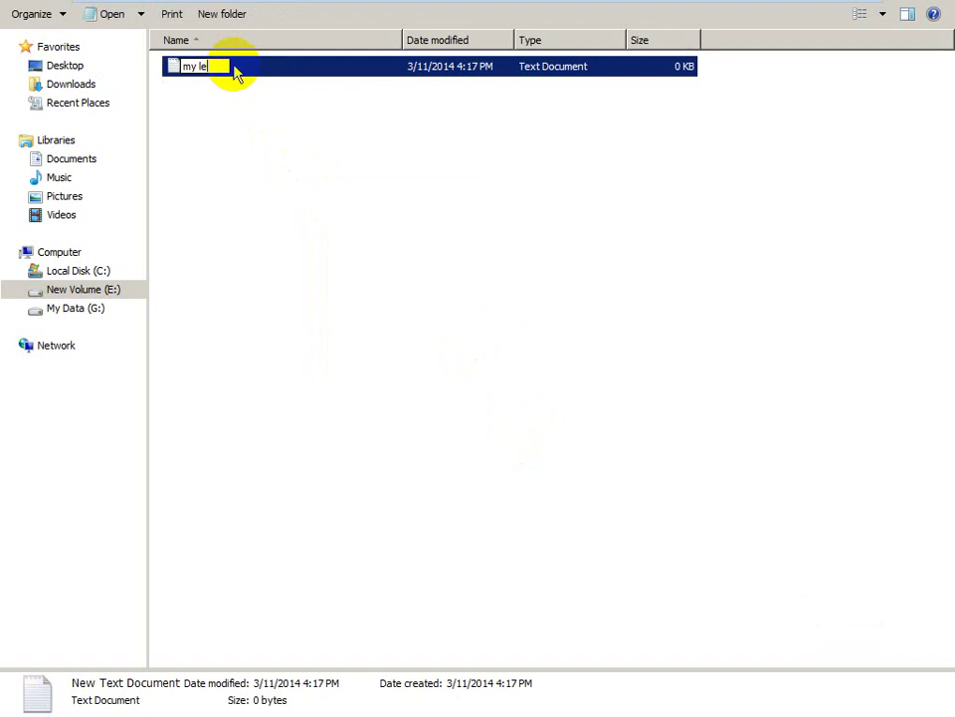
key(BackSpace)
key(BackSpace)
text(pasws)
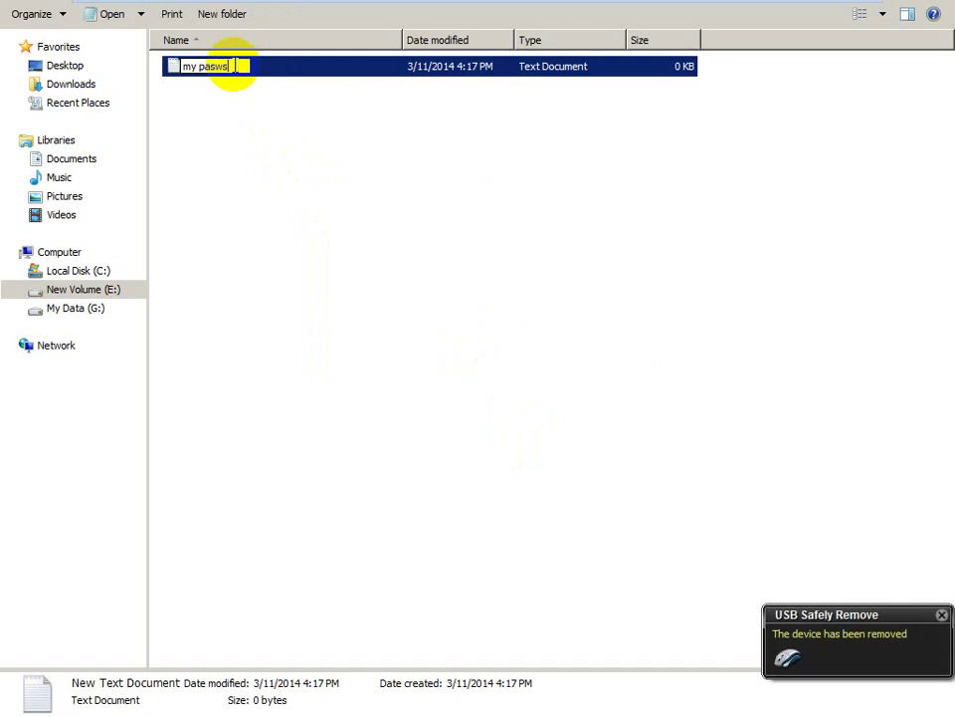
text(word)
key(Return)
- Open the my password file and type a user line and a password line
double_click(235, 68)
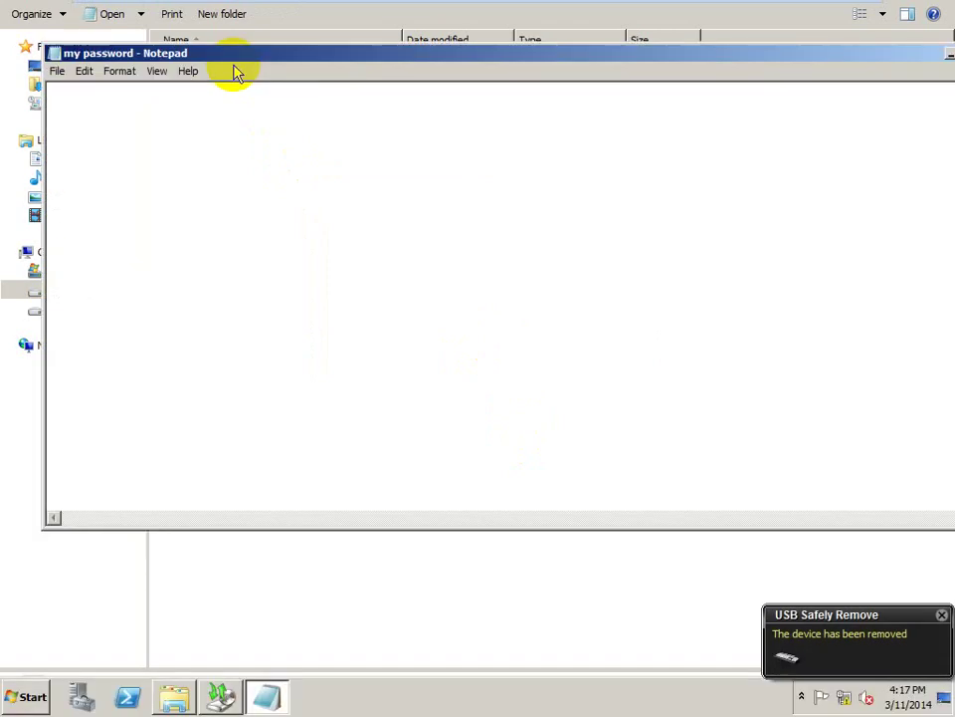
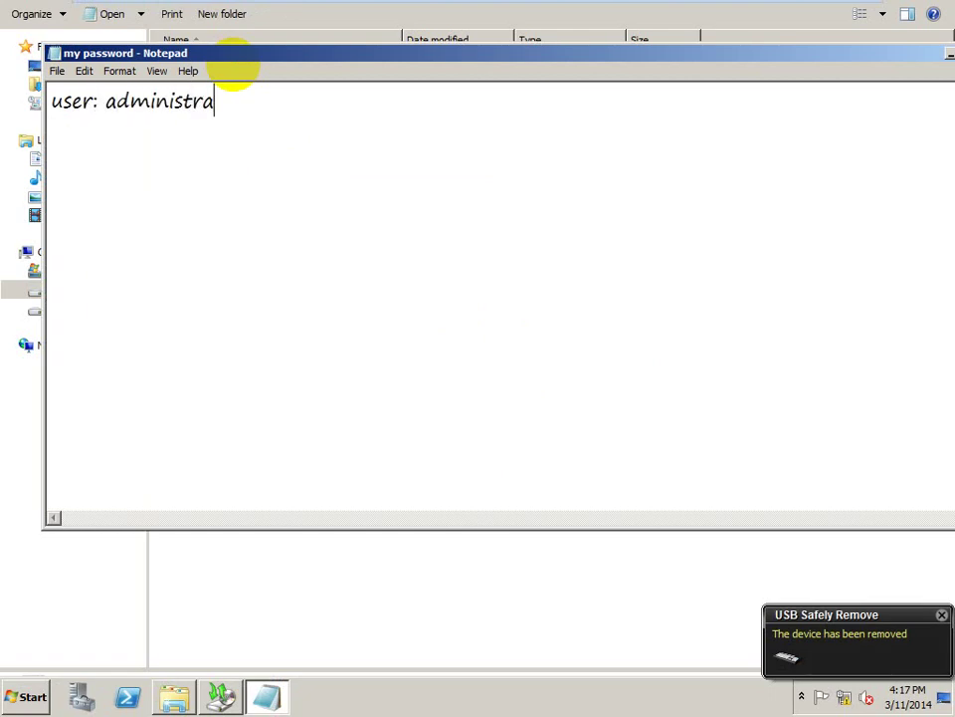
key(Return)
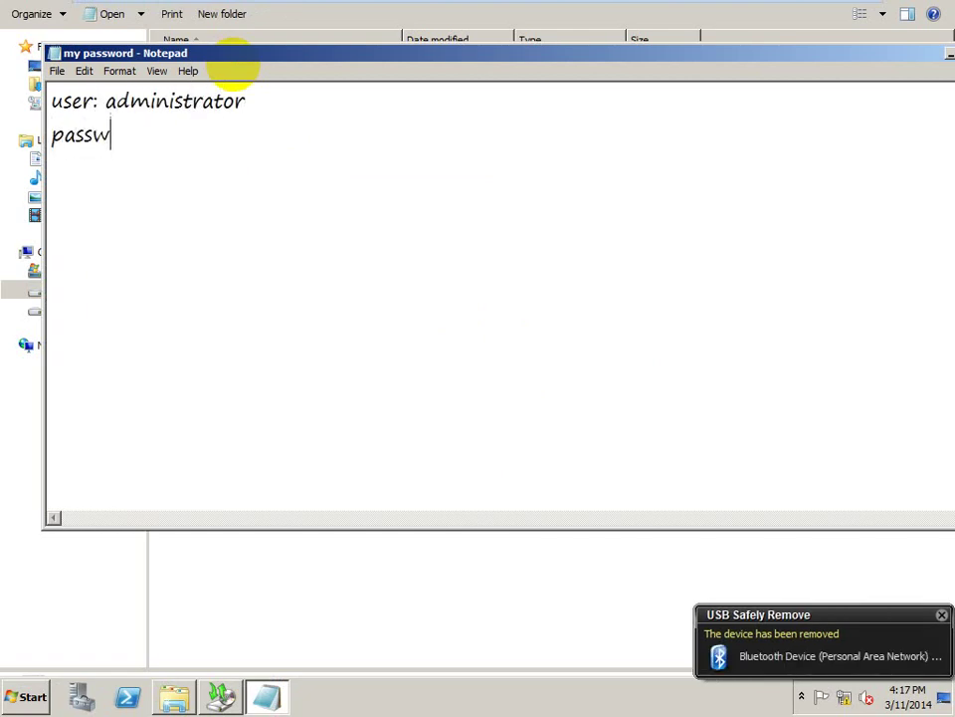
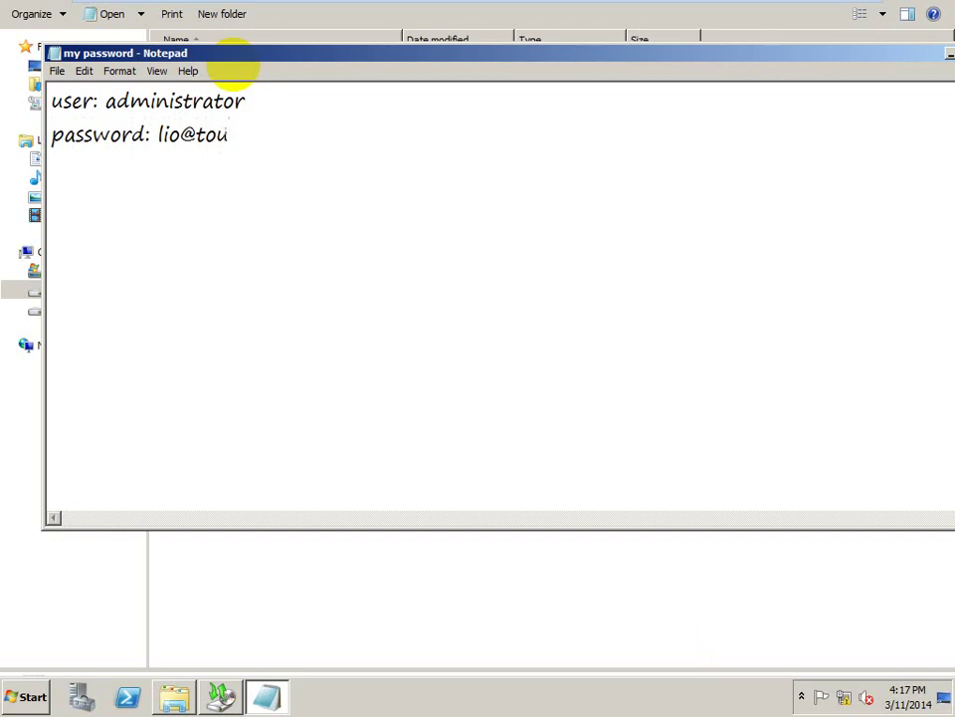
- Maximize the Notepad window, then close it, keeping the text
key(Num_Lock)
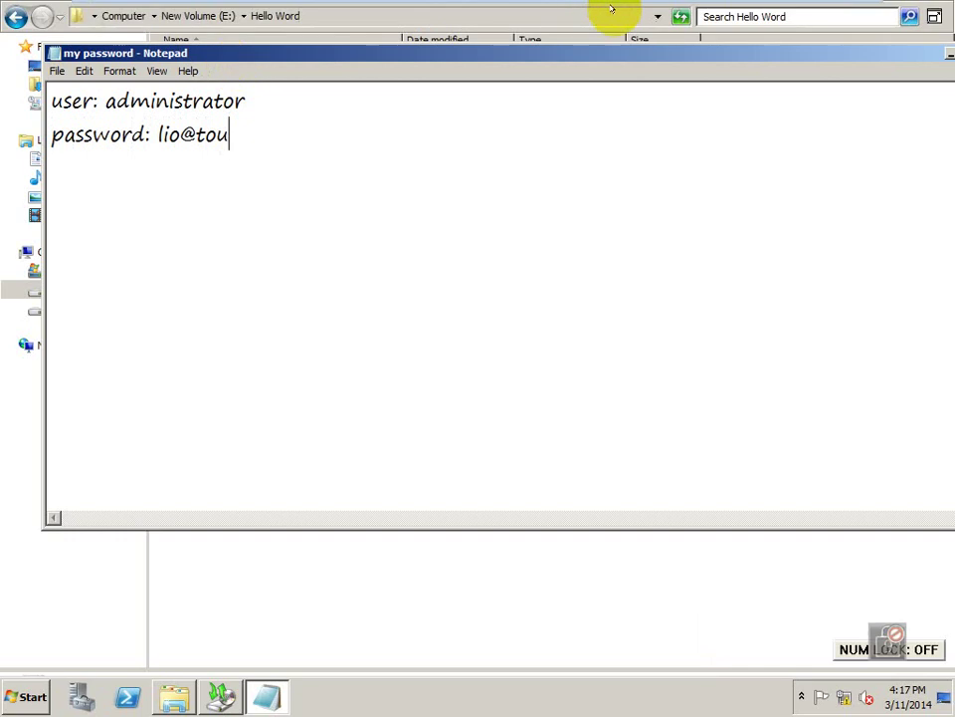
drag(885, 50, 850, 56)
double_click(808, 51)
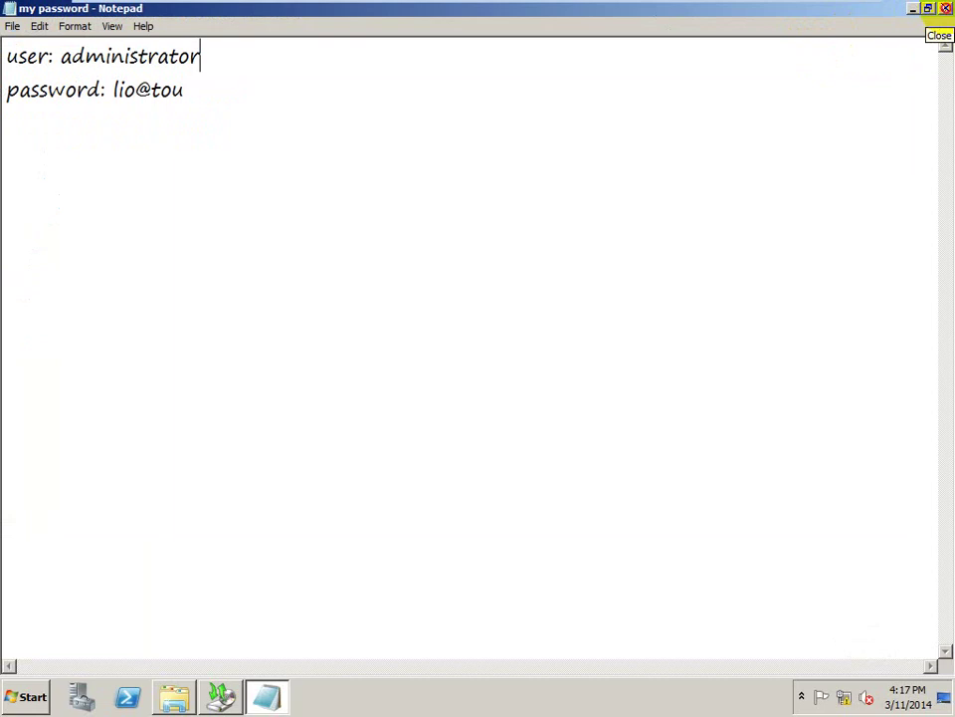
click(945, 8)
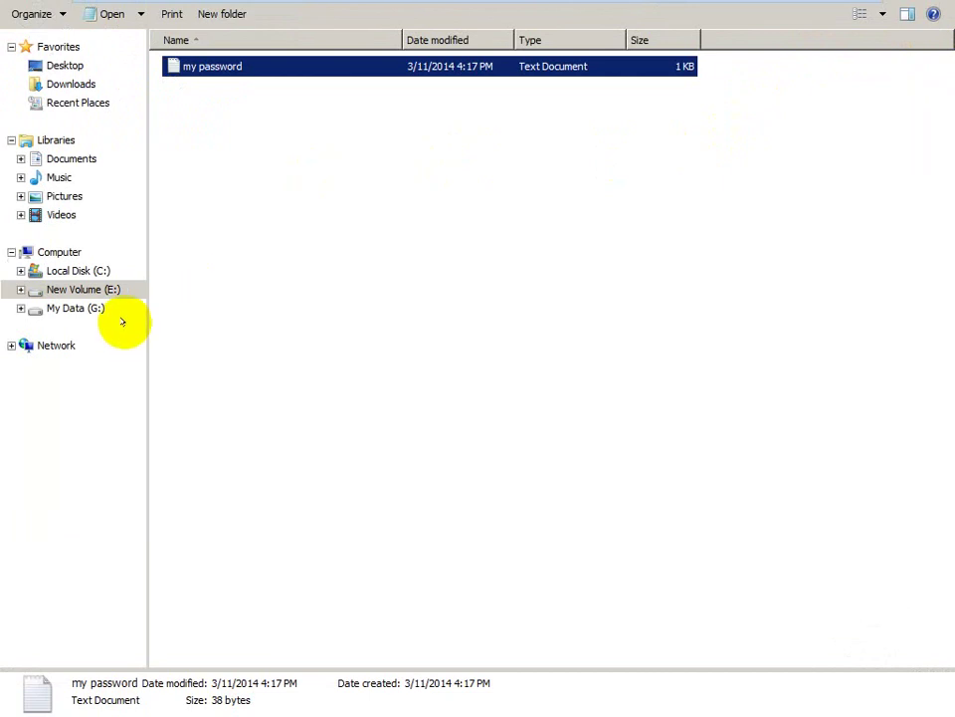
- Open My Data (G:) and check the contents of the My Backup folder
click(85, 307)
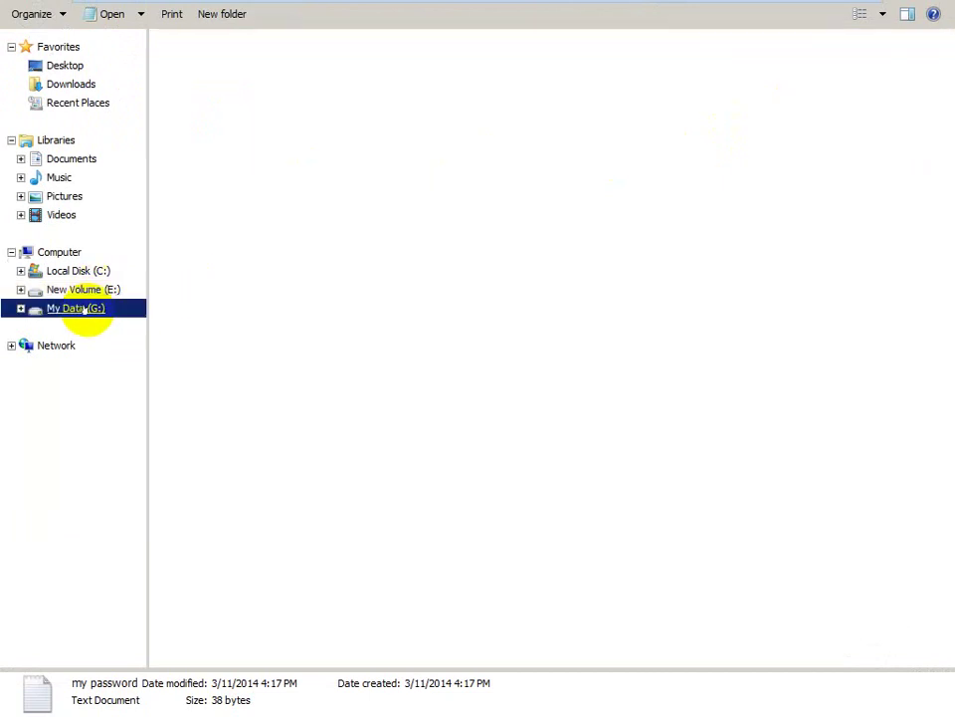
click(95, 288)
click(89, 307)
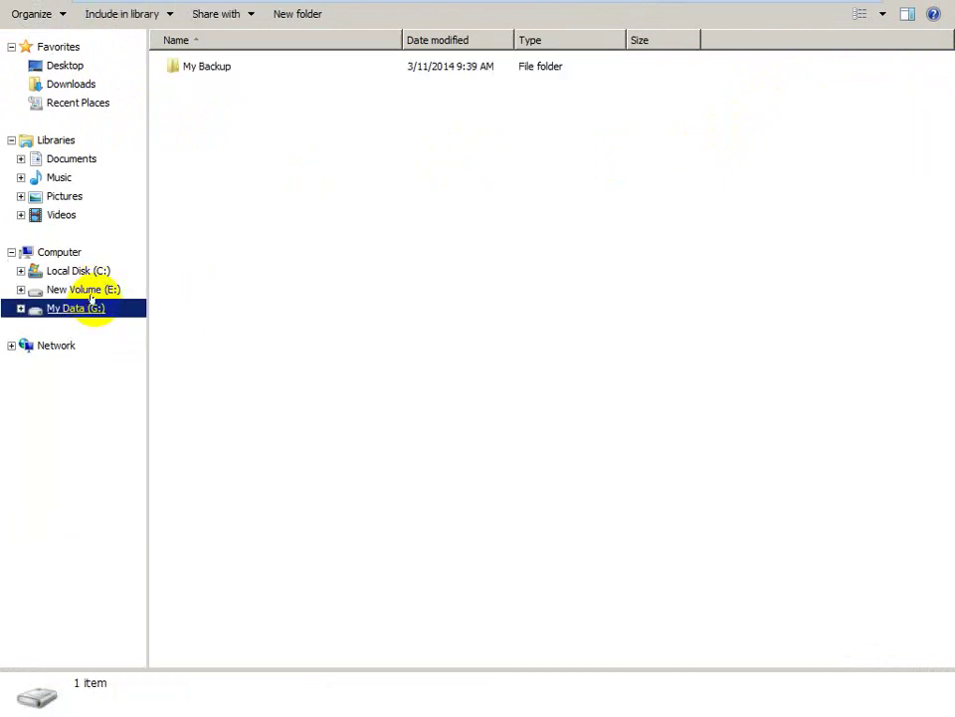
click(197, 66)
double_click(197, 66)
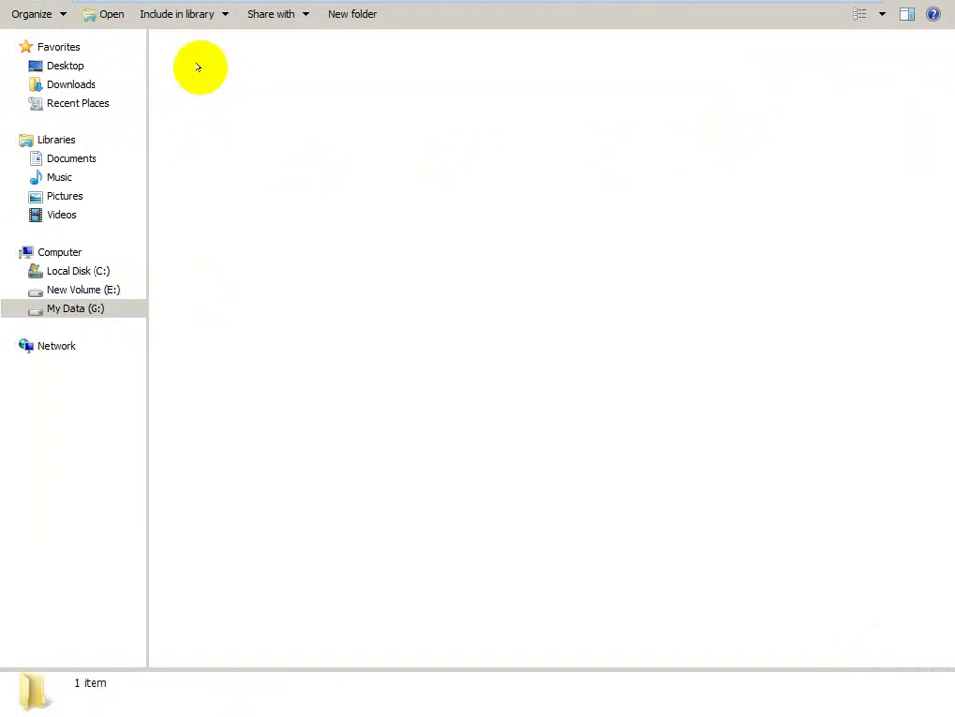
key(BackSpace)
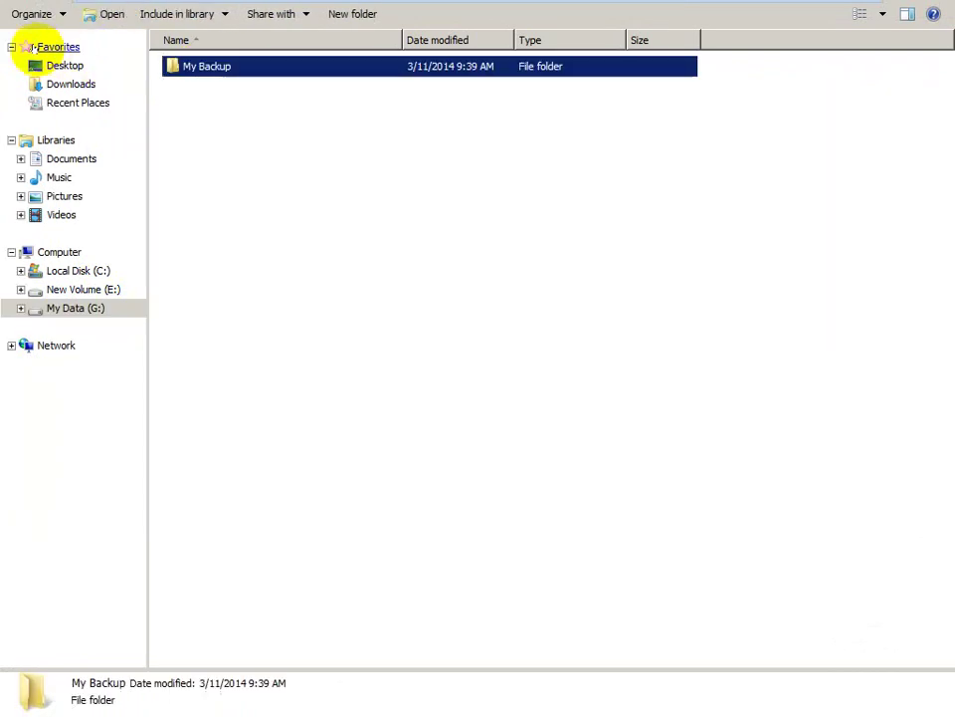
- Permanently delete My Backup with administrator permission, then return to New Volume (E:)
key(shift+Delete)
key(Return)
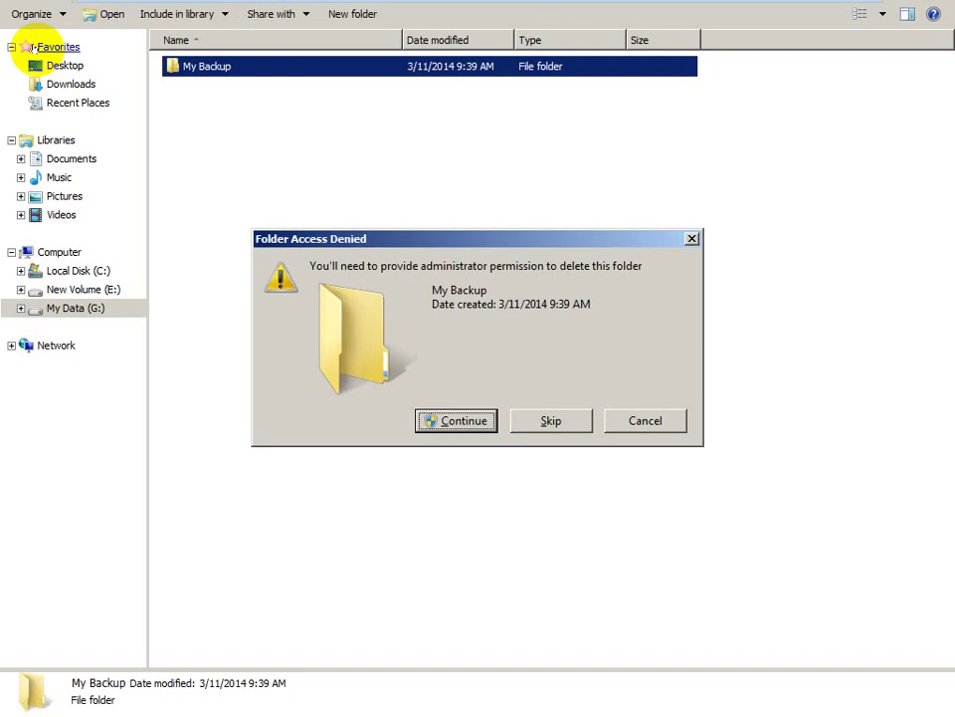
click(425, 419)
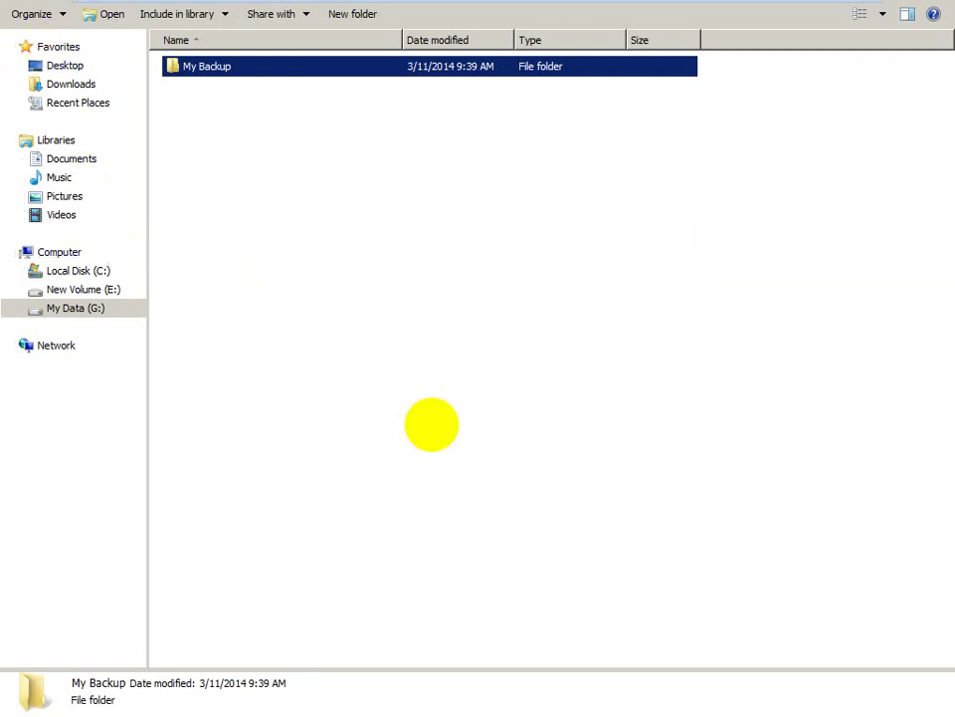
click(112, 290)
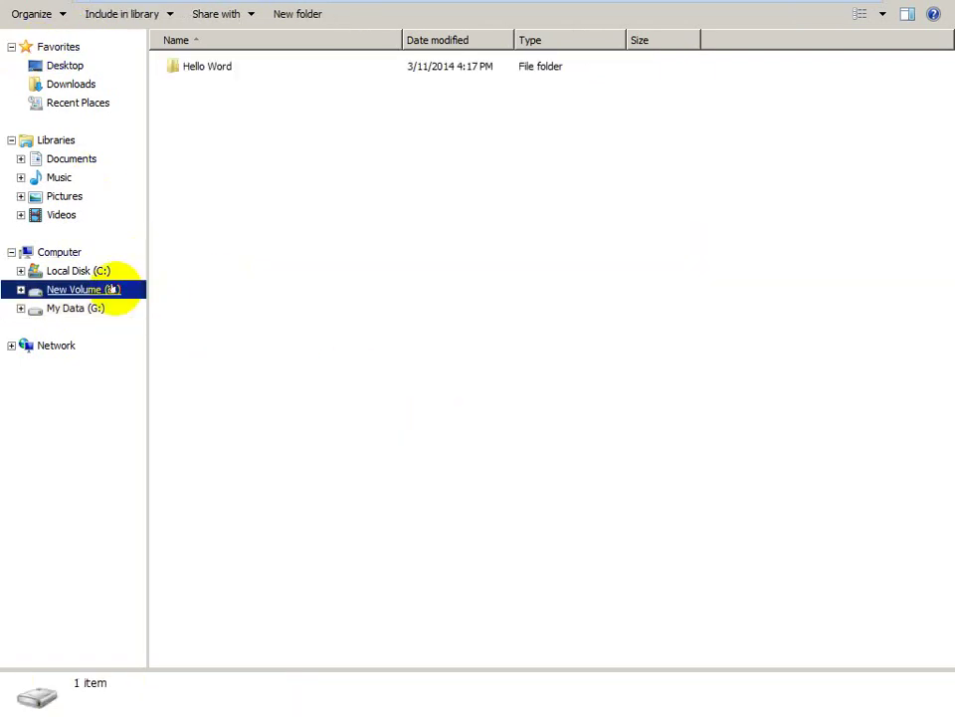
key(Num_Lock)
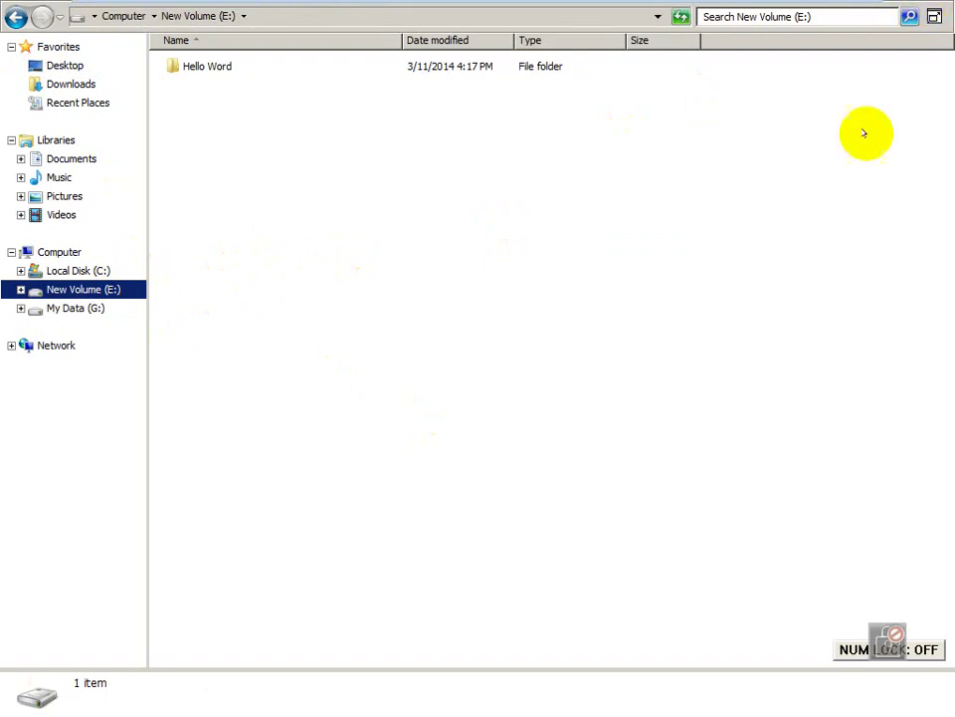
click(825, 252)
key(Num_Lock)
- Start Backup Once with different options and choose a Custom backup configuration
mouse_move(782, 5)
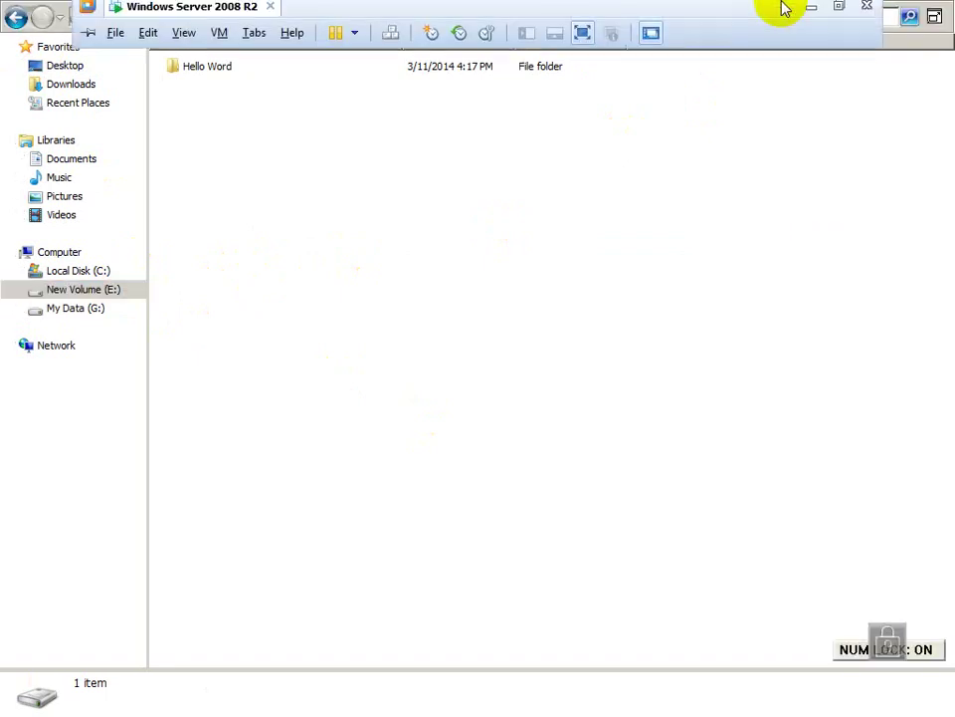
click(784, 278)
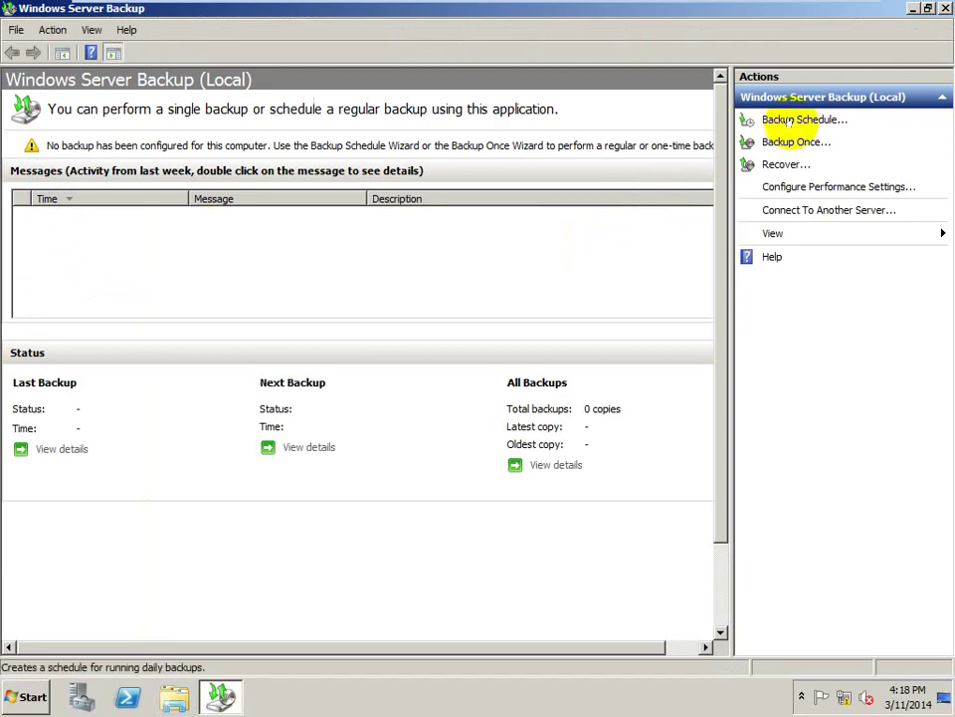
click(789, 142)
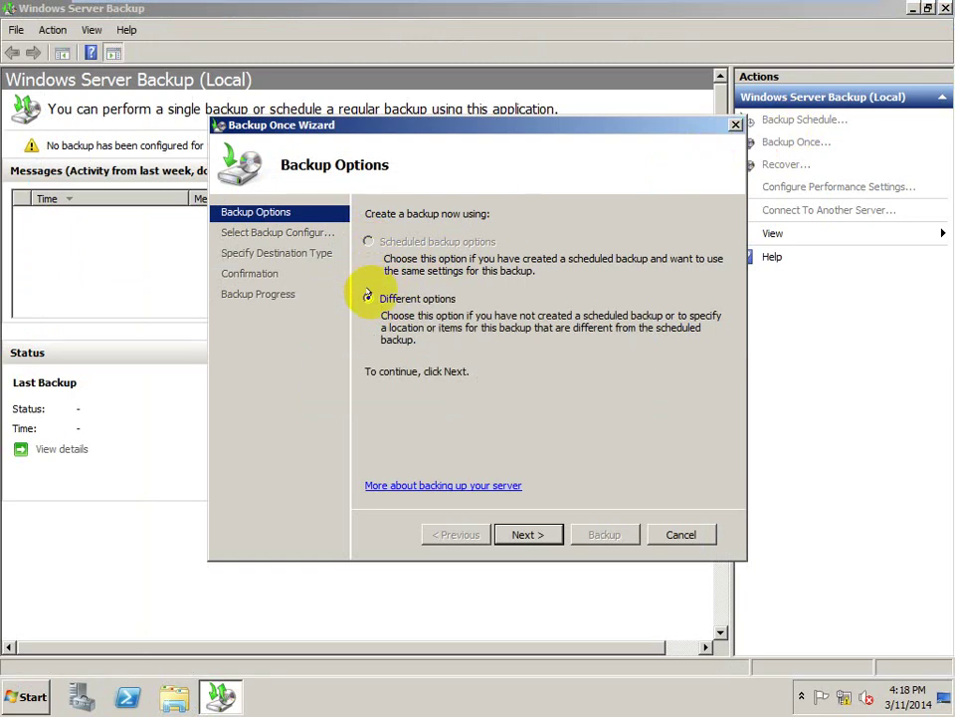
click(528, 535)
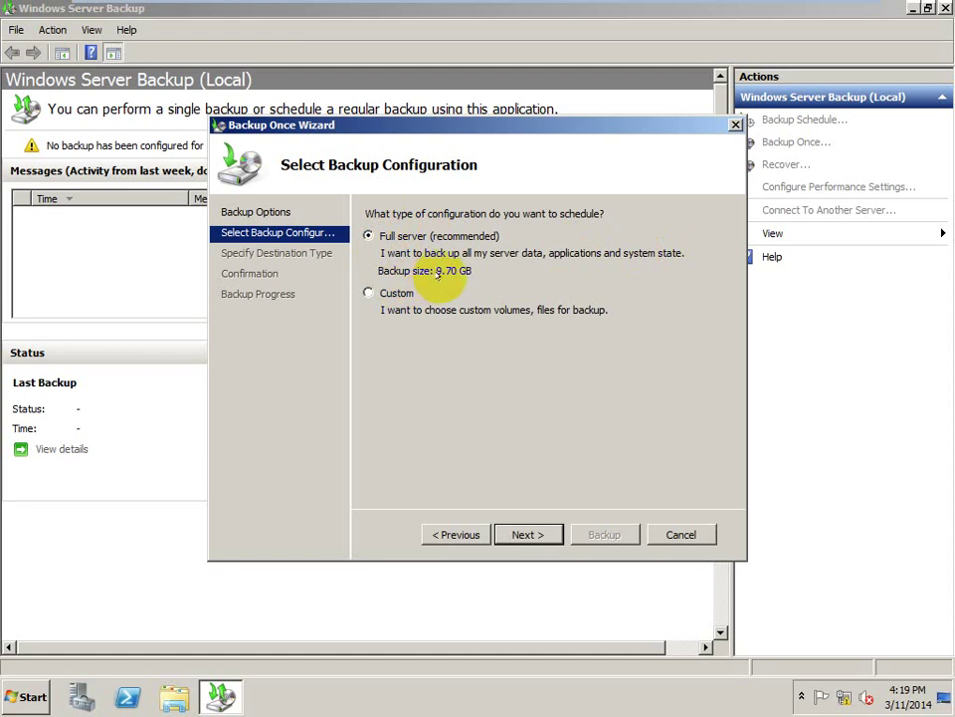
click(369, 292)
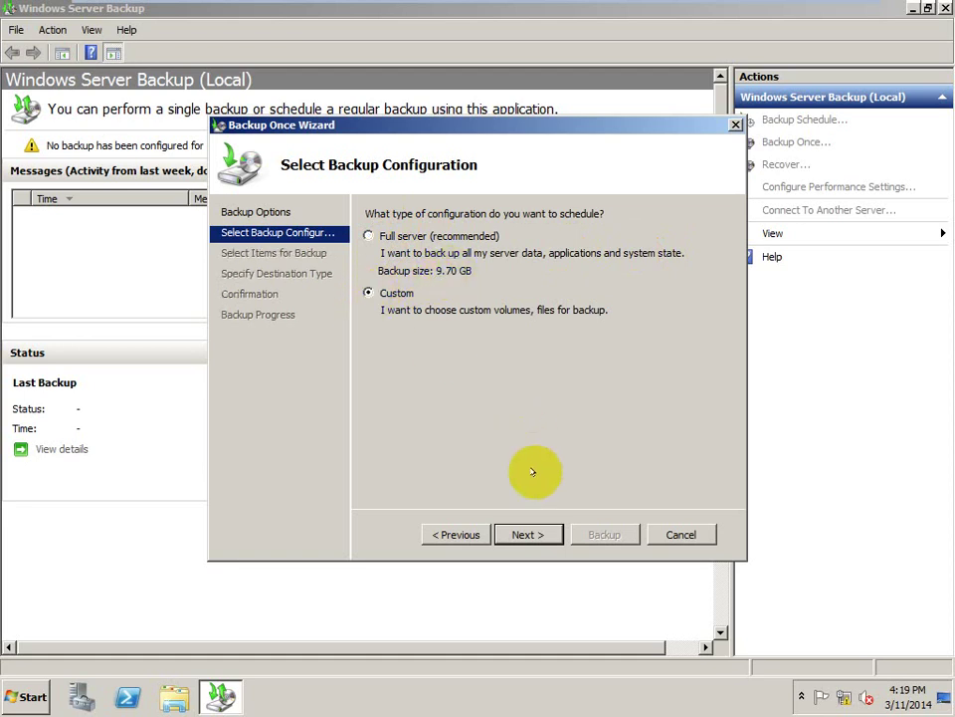
click(527, 533)
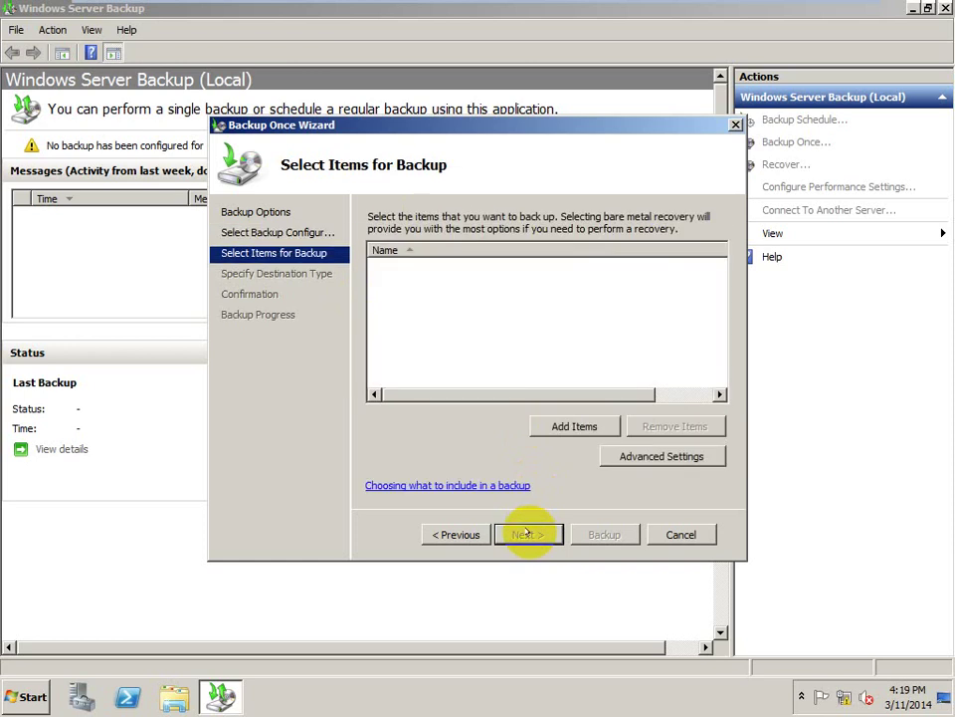
- Add the Hello Word folder on New Volume (E:) as the backup item
click(577, 427)
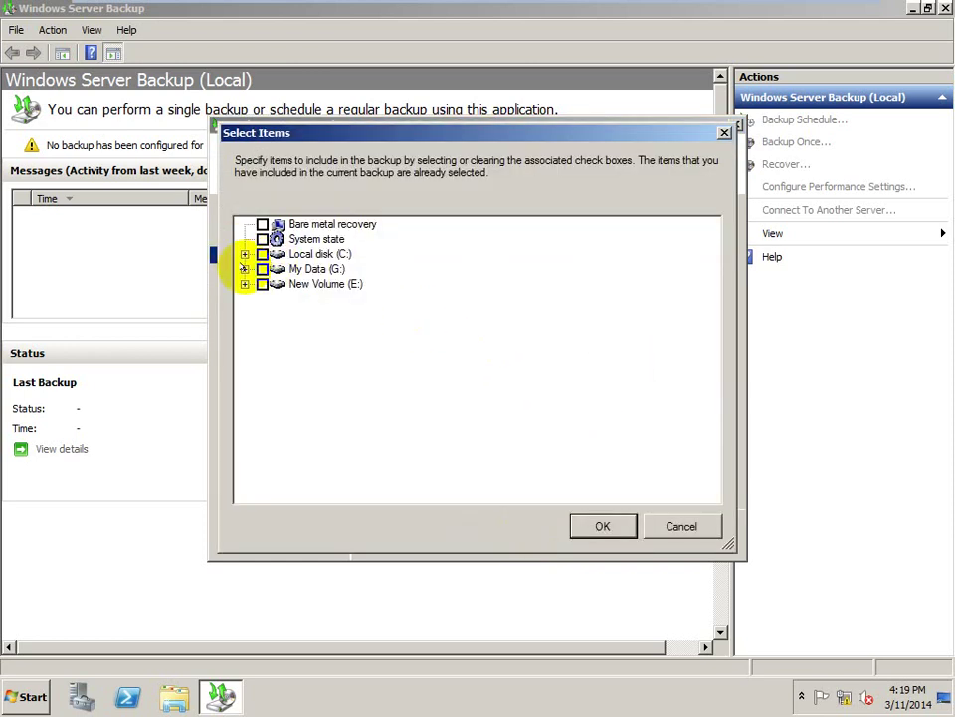
click(245, 269)
click(244, 269)
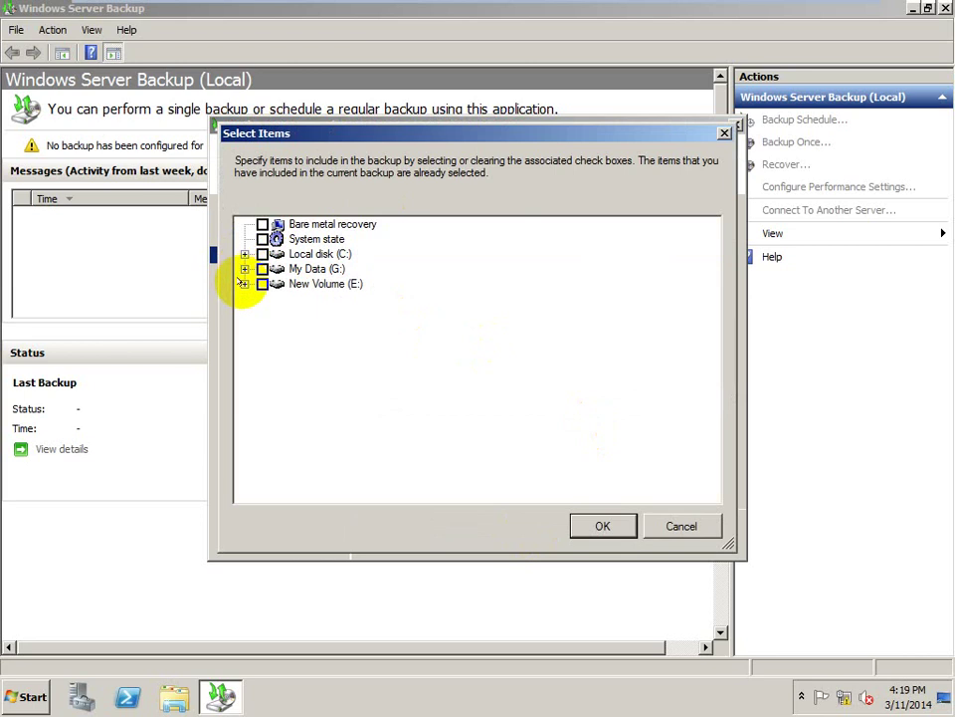
click(244, 283)
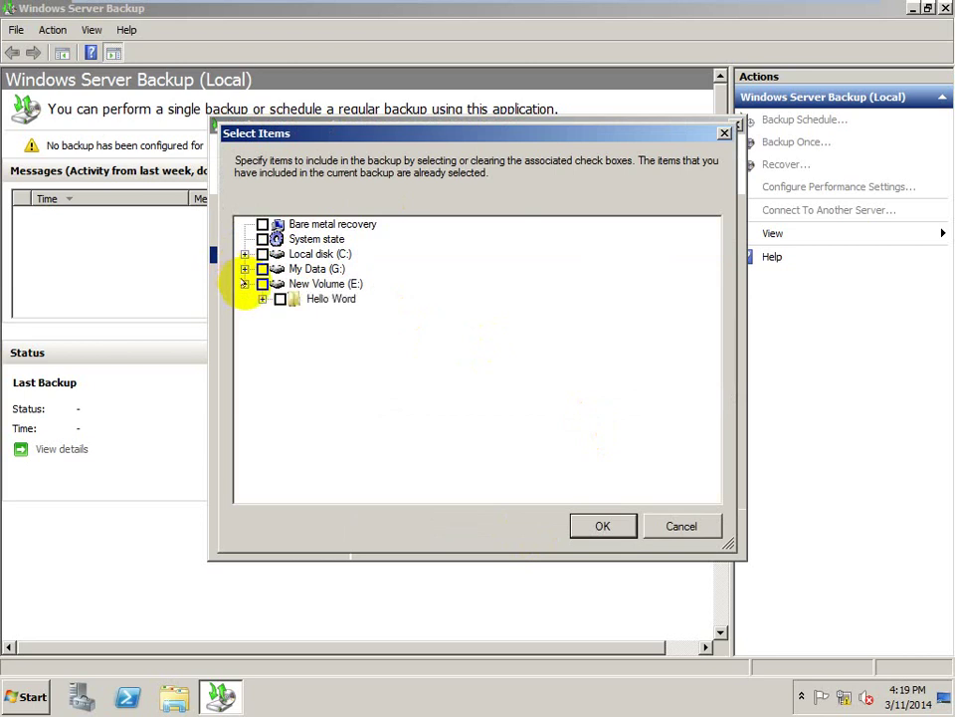
click(263, 299)
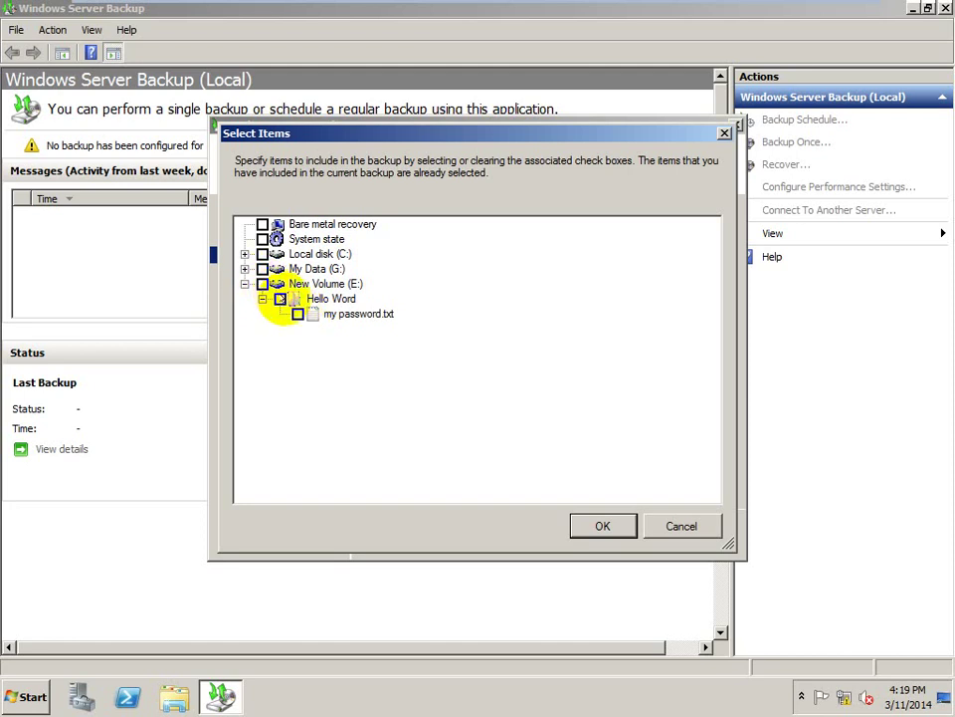
click(279, 298)
click(280, 298)
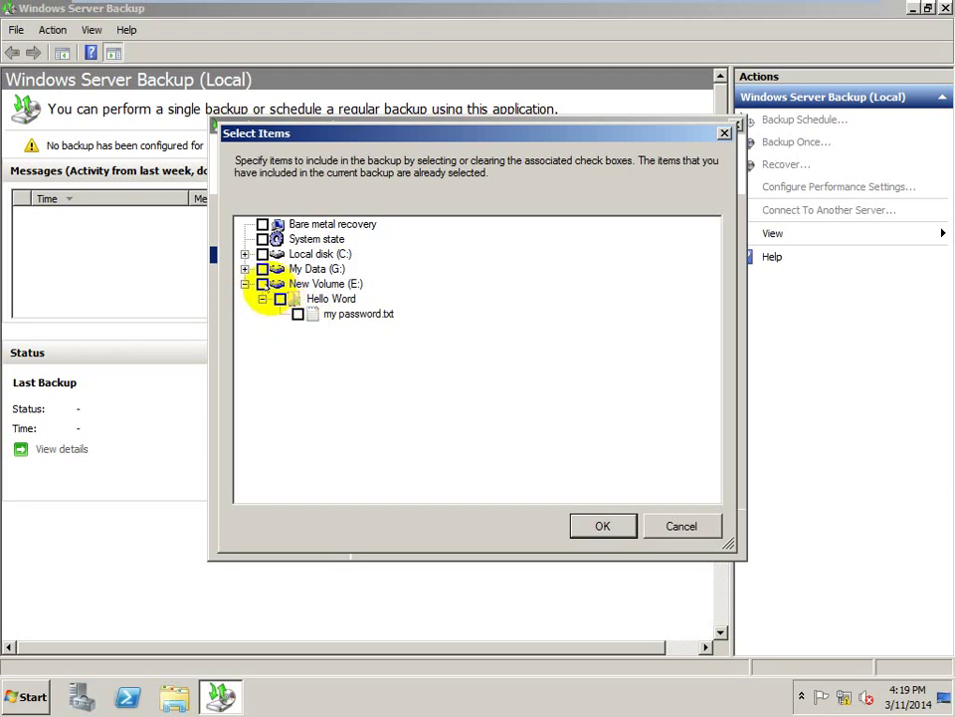
click(280, 299)
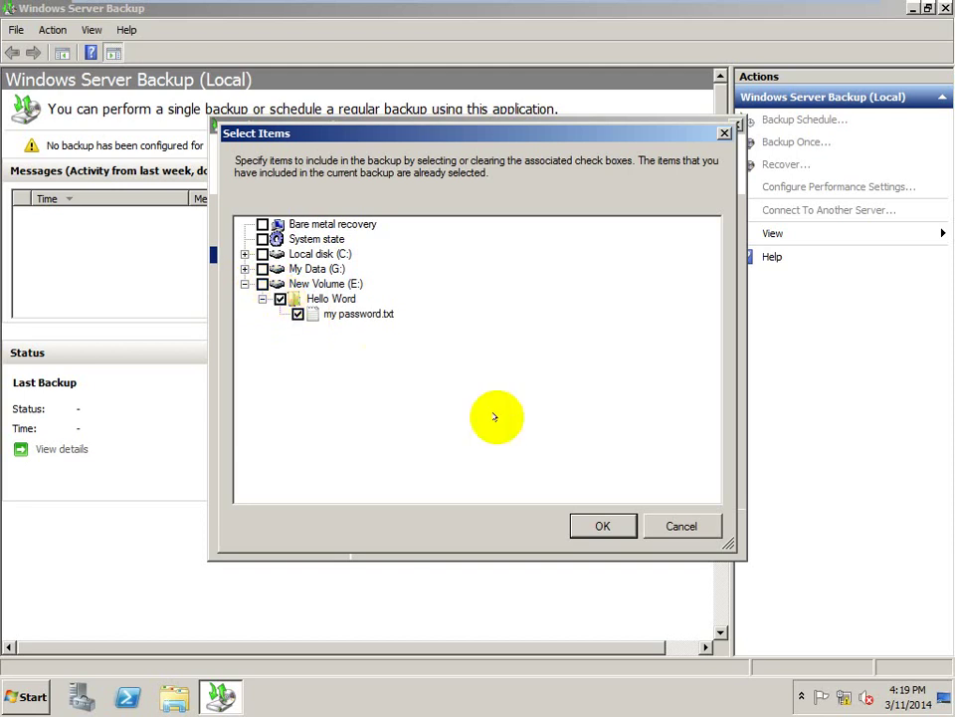
click(600, 527)
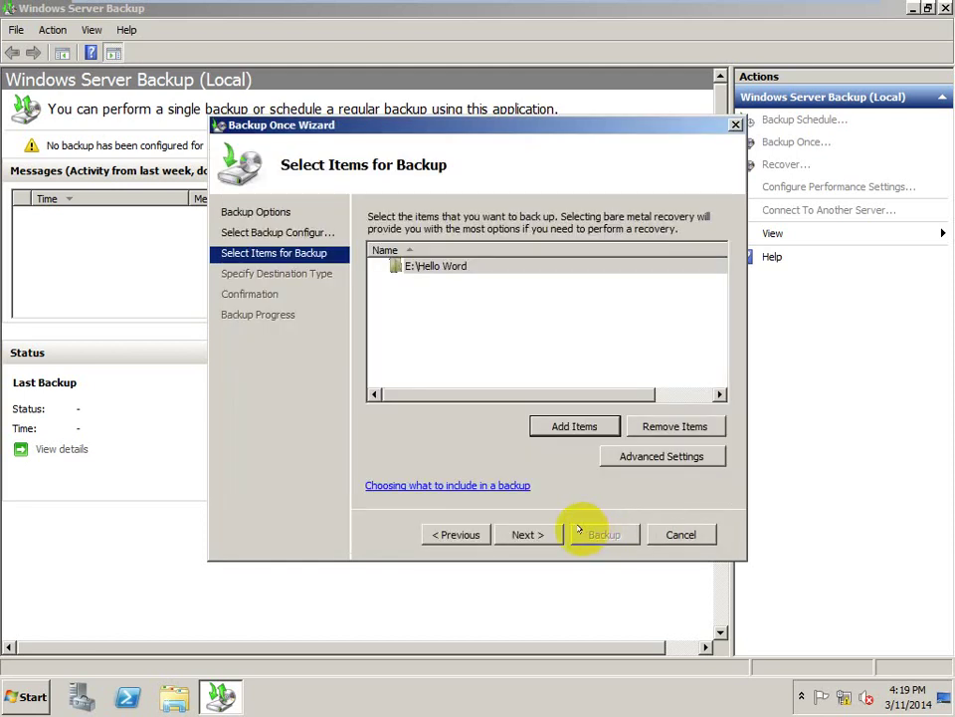
- Choose local drives as the backup storage type and continue to destination selection
click(538, 534)
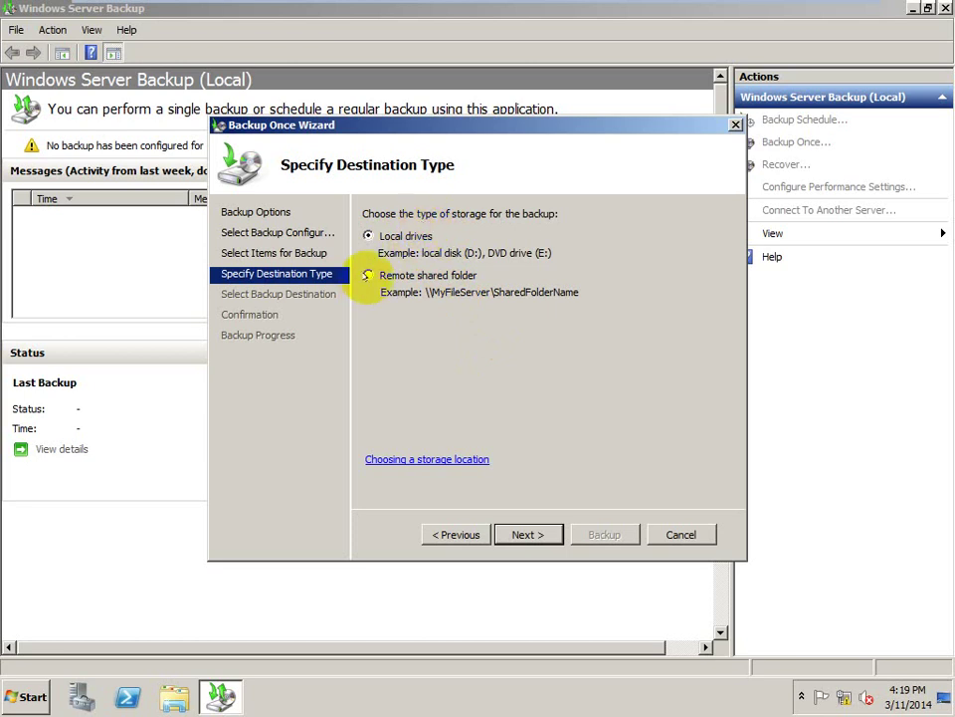
click(367, 274)
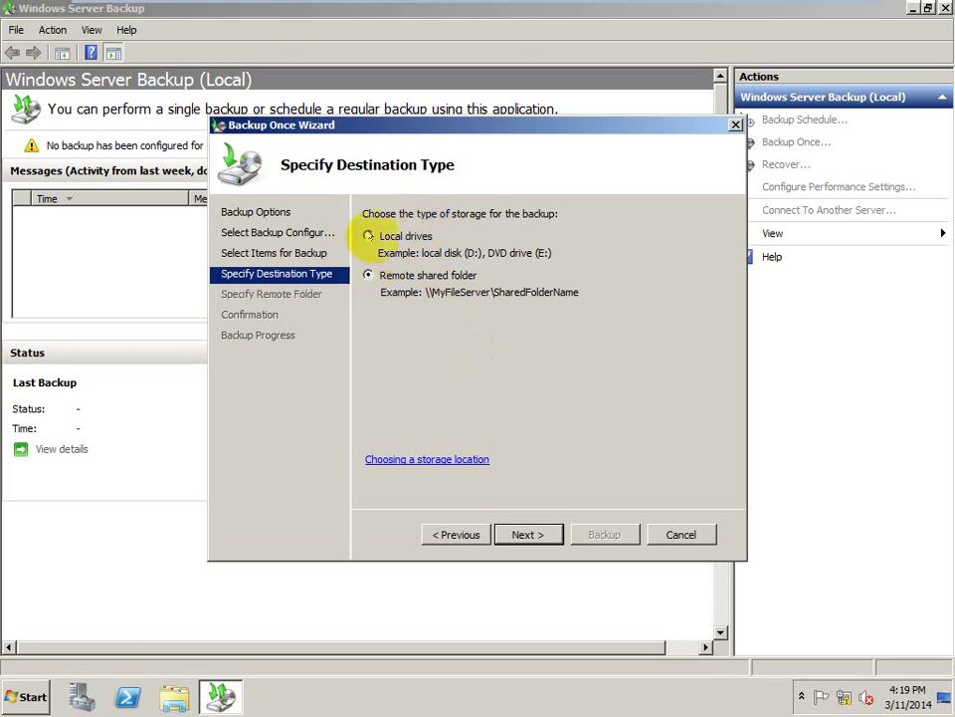
click(368, 234)
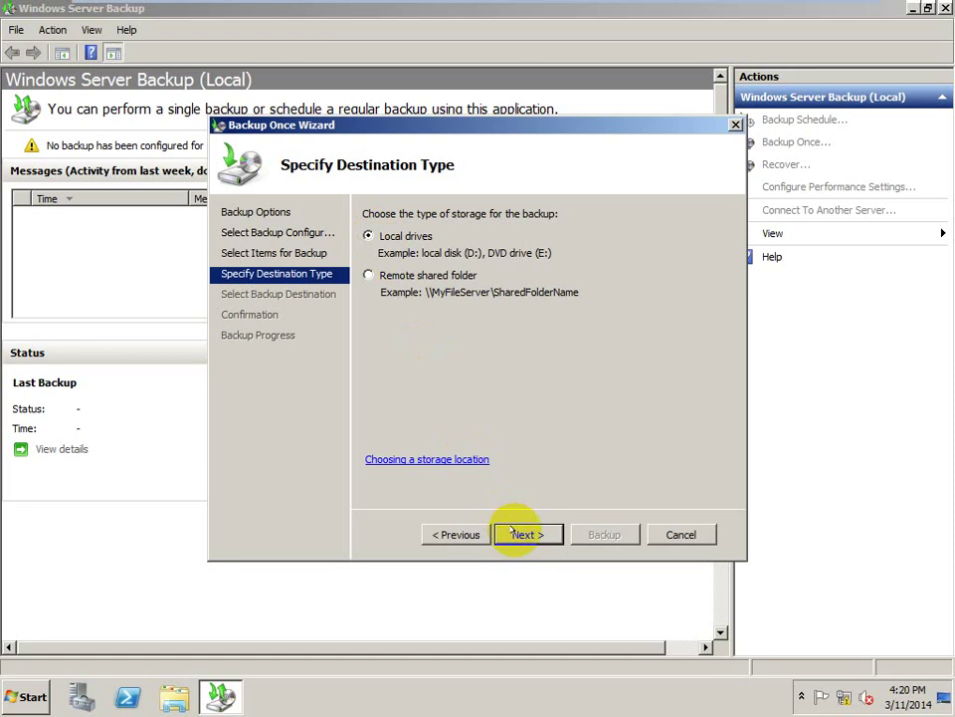
click(514, 531)
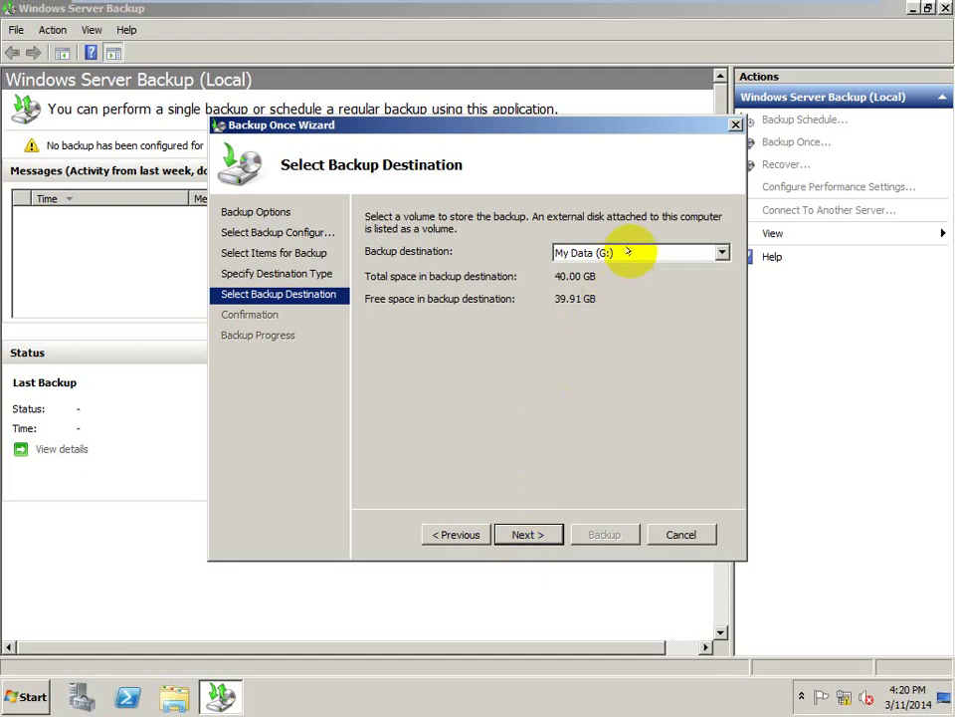
- Pick My Data (G:) as the backup destination and continue to Confirmation
click(628, 252)
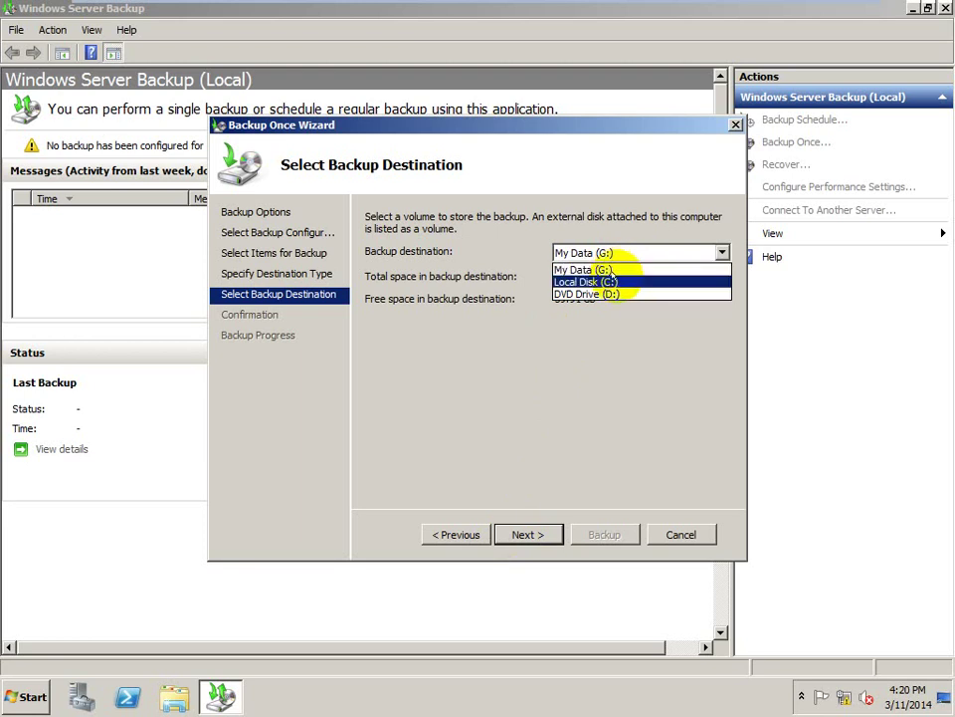
click(612, 270)
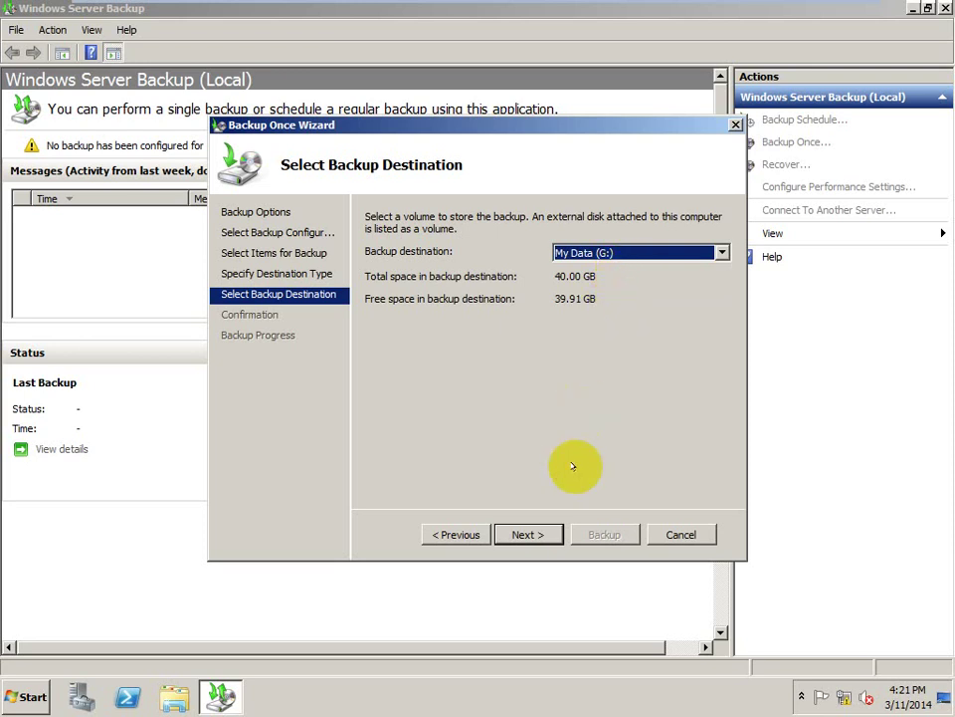
click(537, 530)
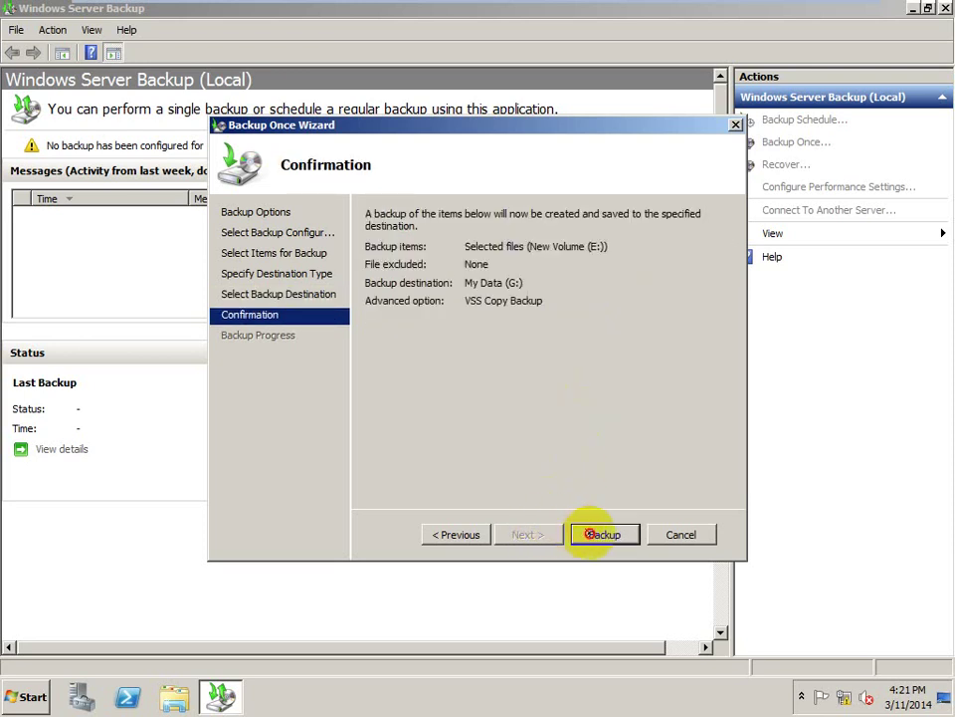
- Start the one-time backup and exit VMware full screen to watch its progress
click(602, 534)
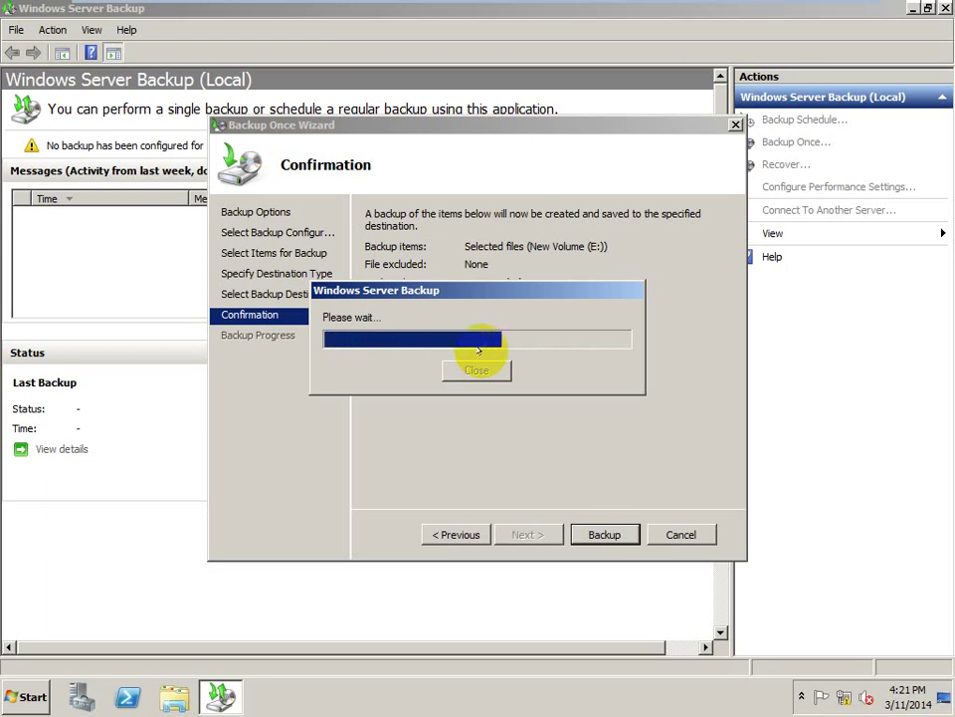
mouse_move(489, 8)
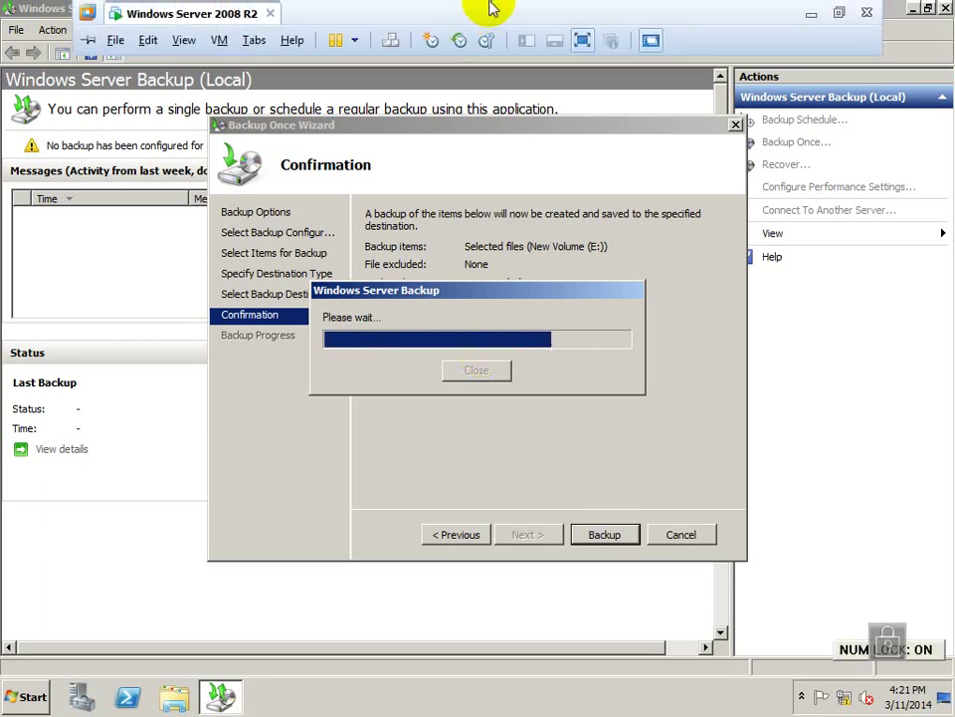
click(582, 39)
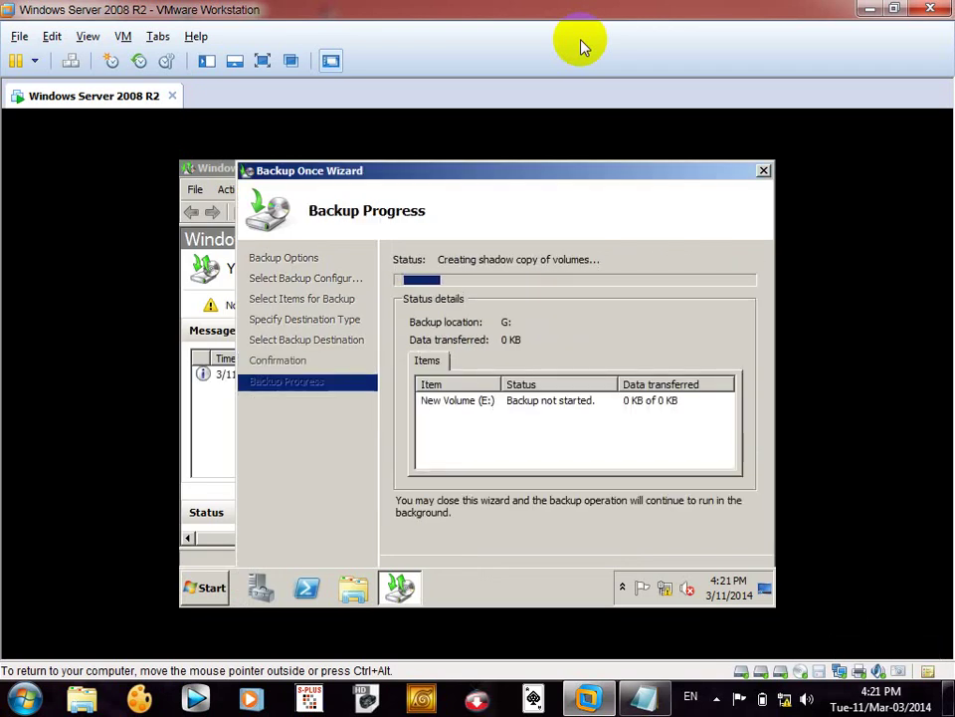
- Wait for the E: backup to complete, dismiss the driver notification, and close the Backup Once Wizard
click(261, 61)
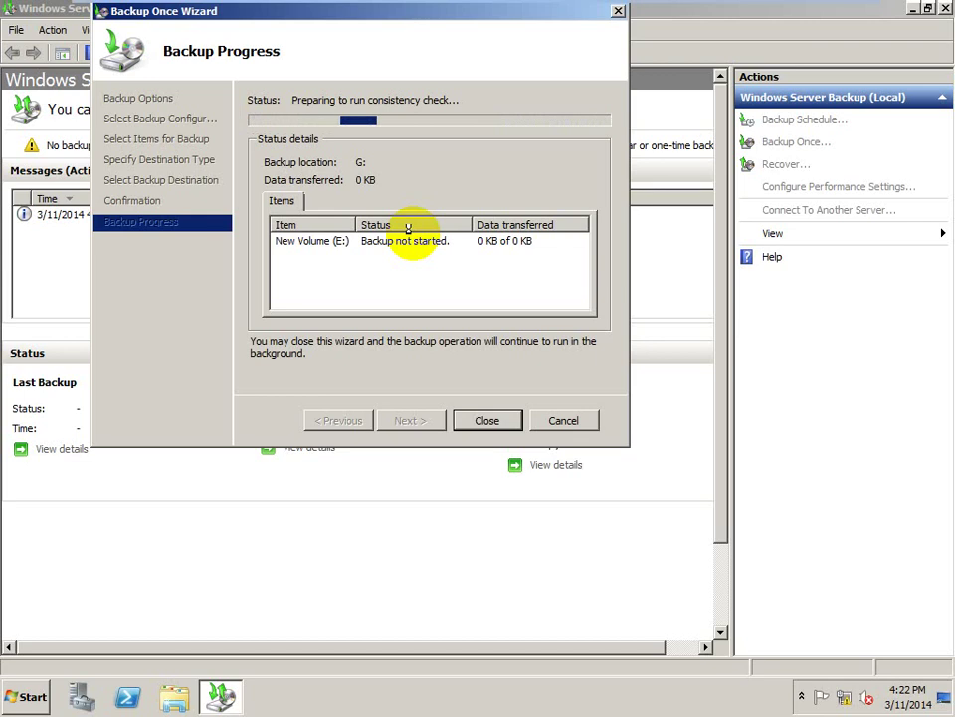
key(Num_Lock)
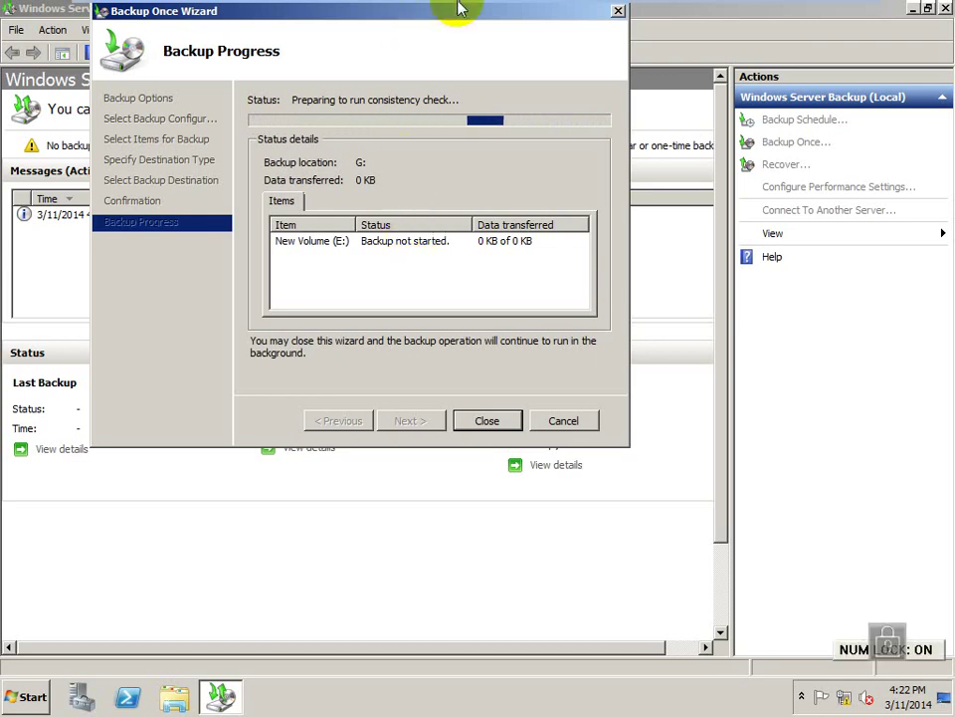
mouse_move(459, 7)
key(Num_Lock)
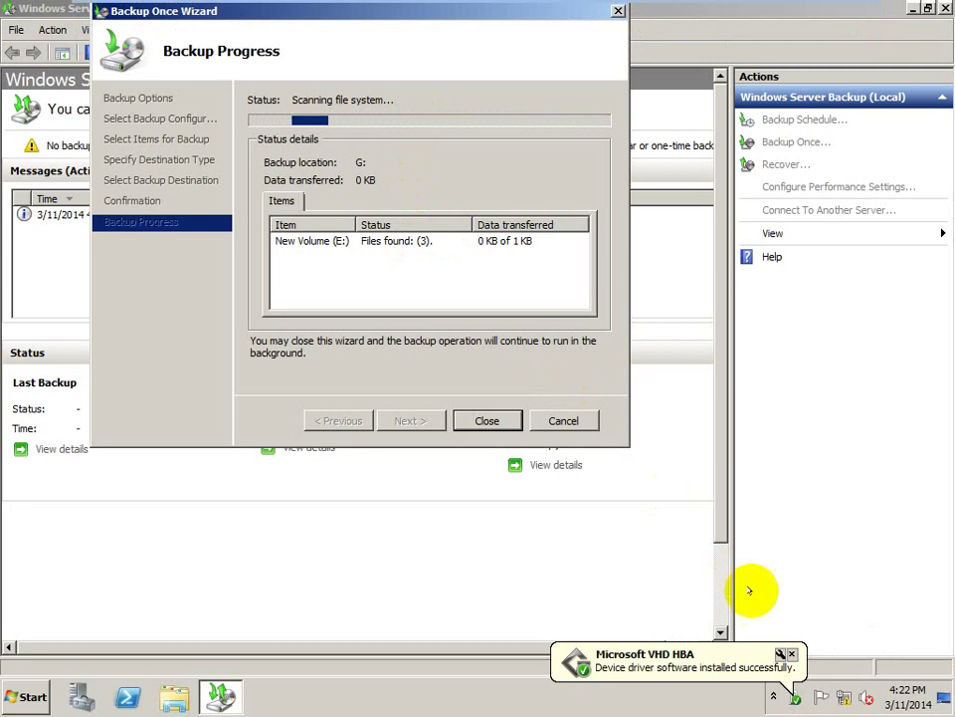
click(792, 654)
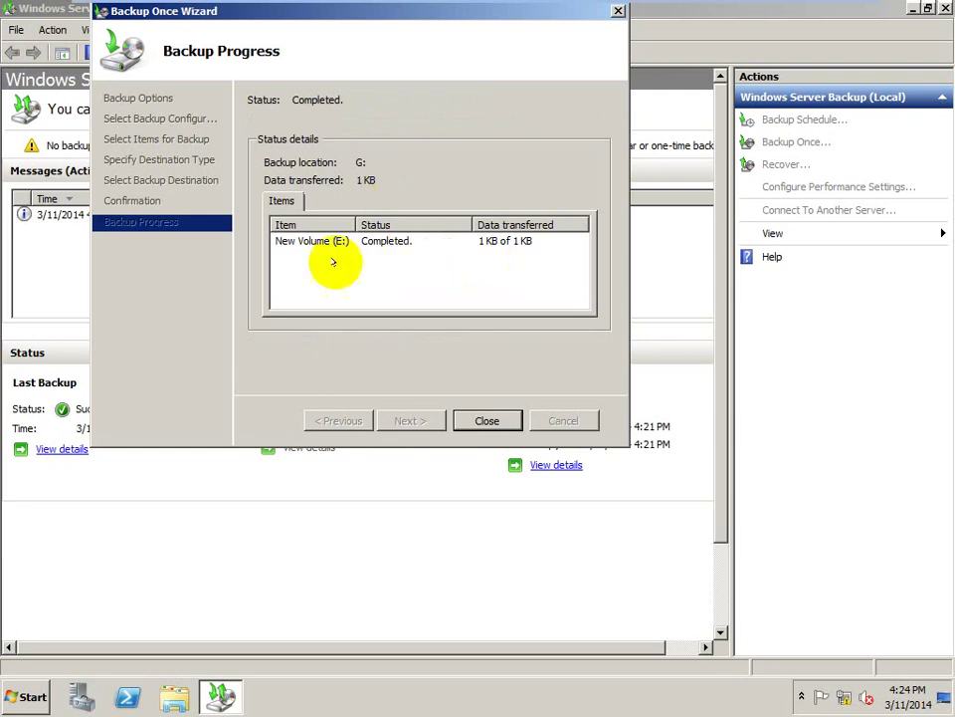
click(487, 421)
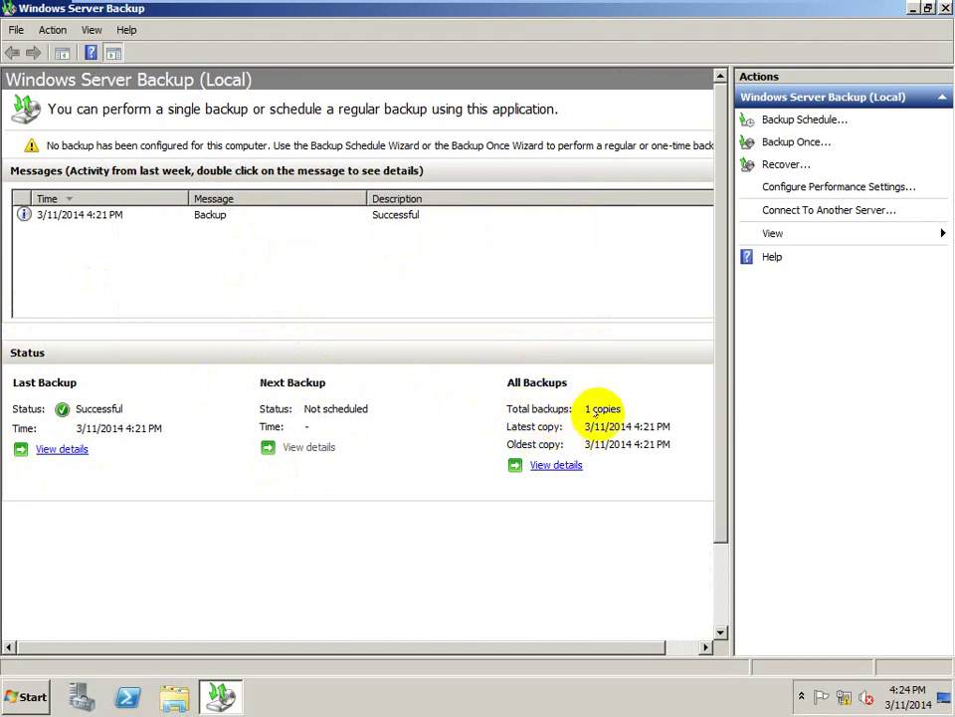
click(550, 467)
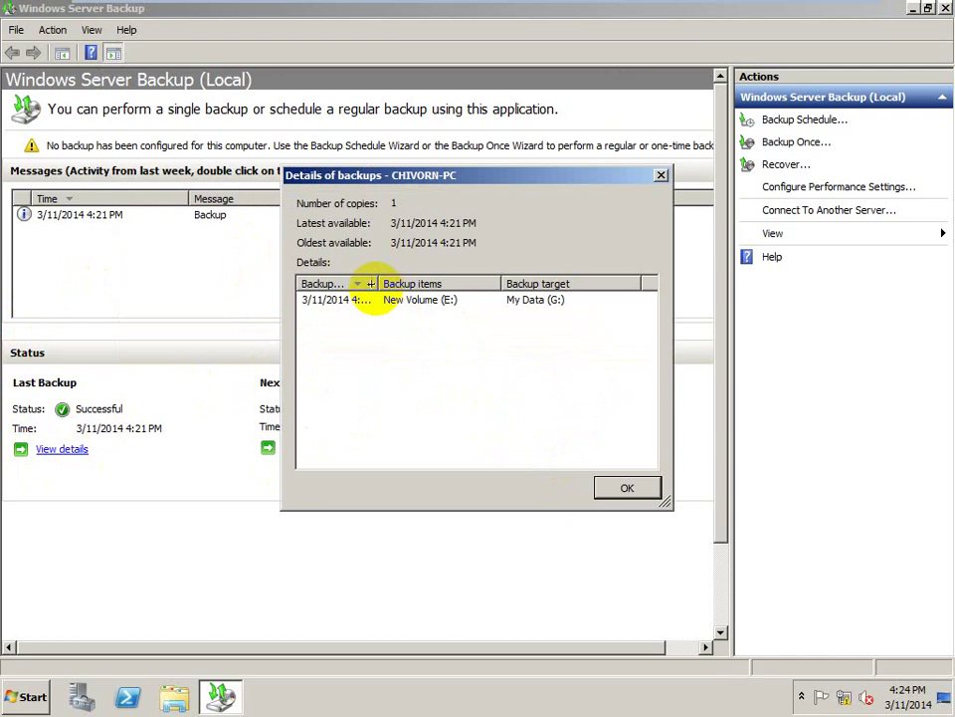
drag(377, 284, 444, 284)
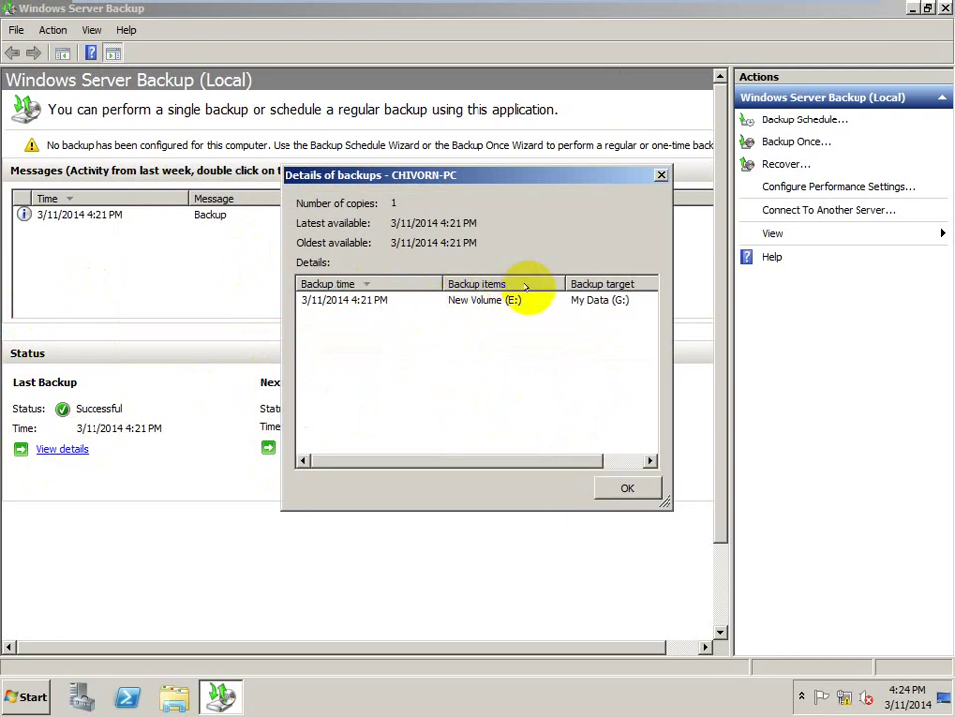
click(638, 486)
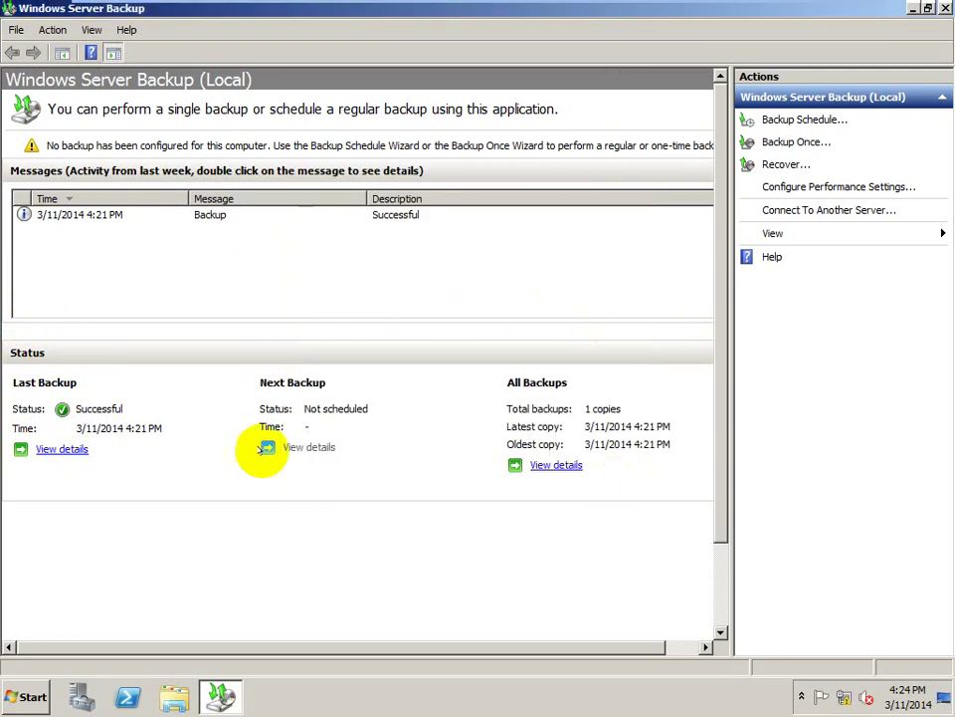
click(63, 450)
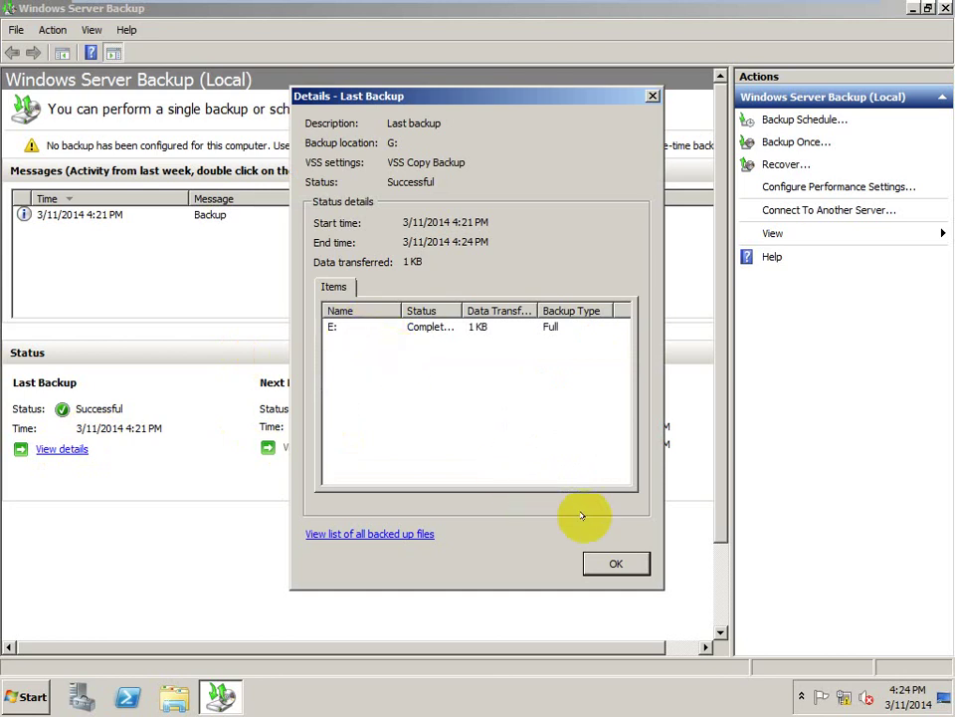
click(616, 563)
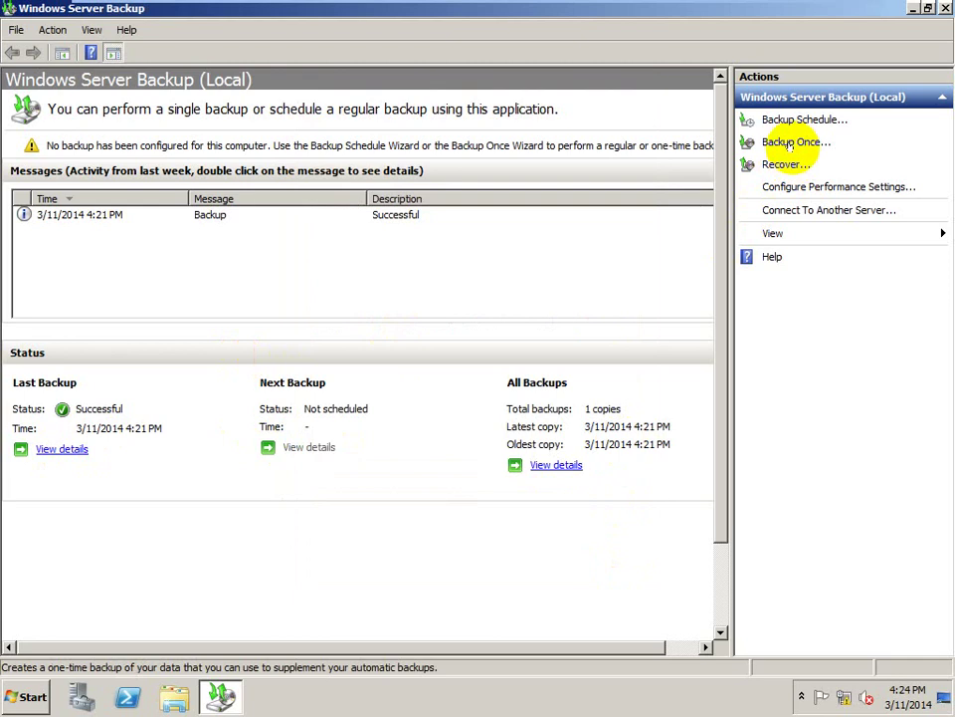
click(791, 144)
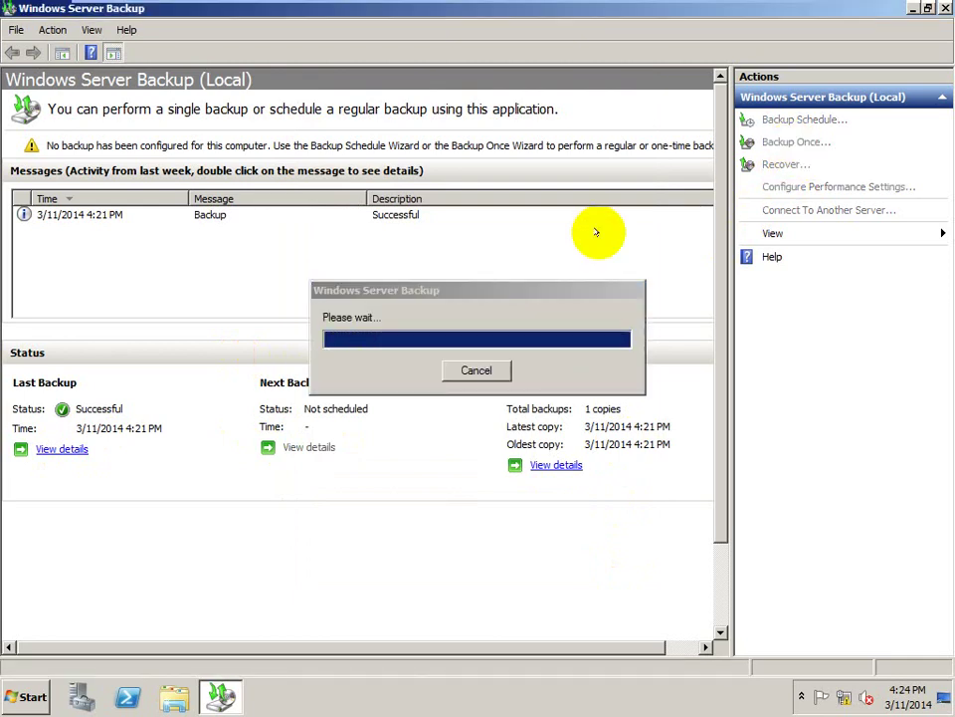
click(539, 535)
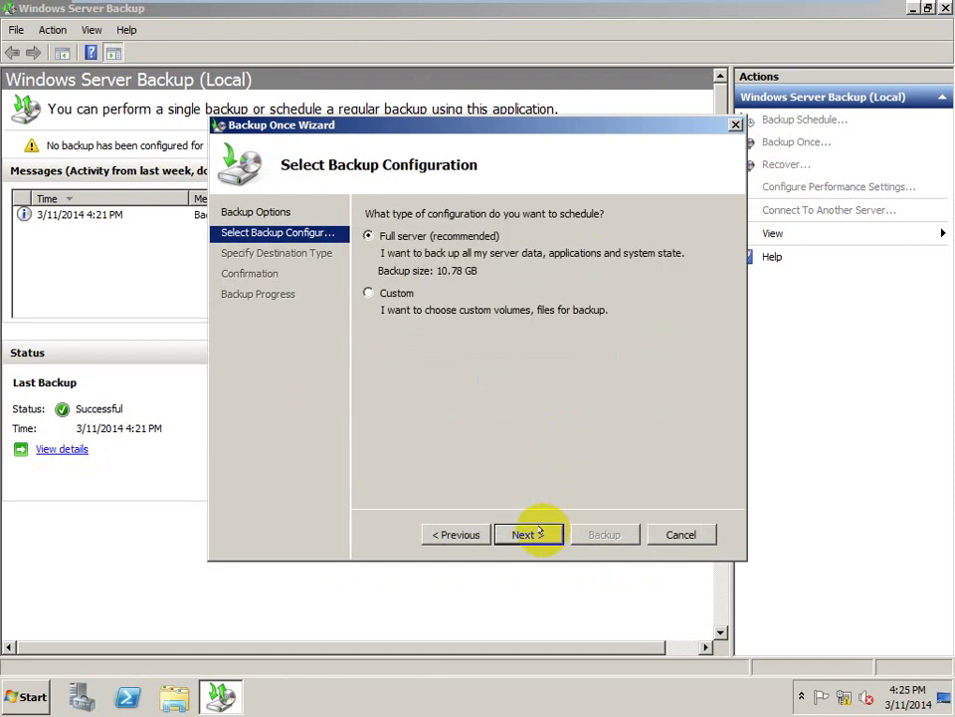
click(369, 293)
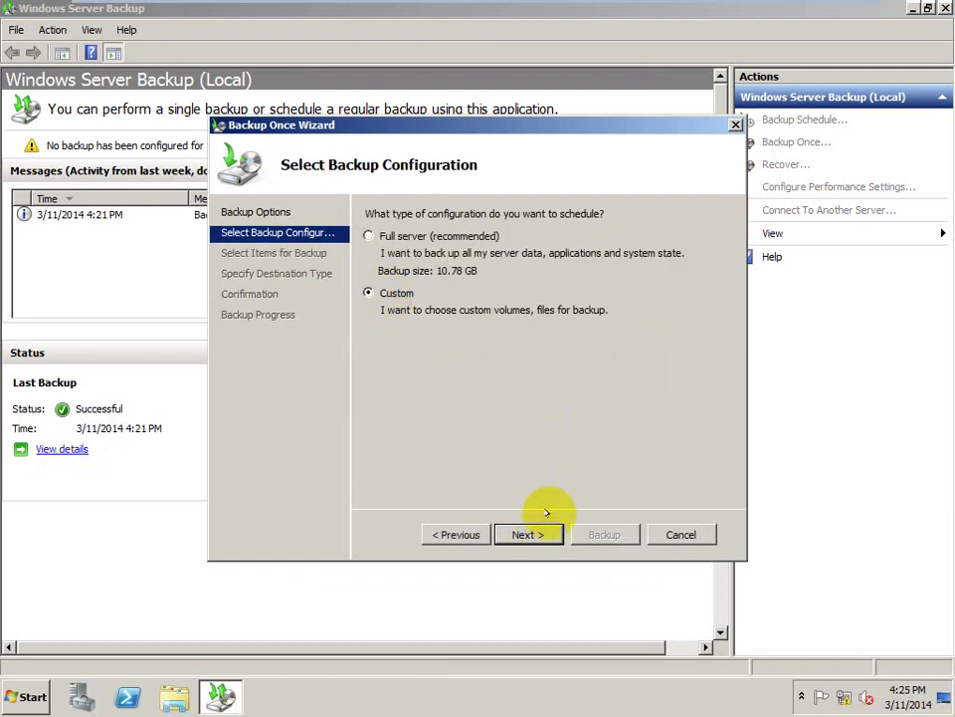
click(543, 532)
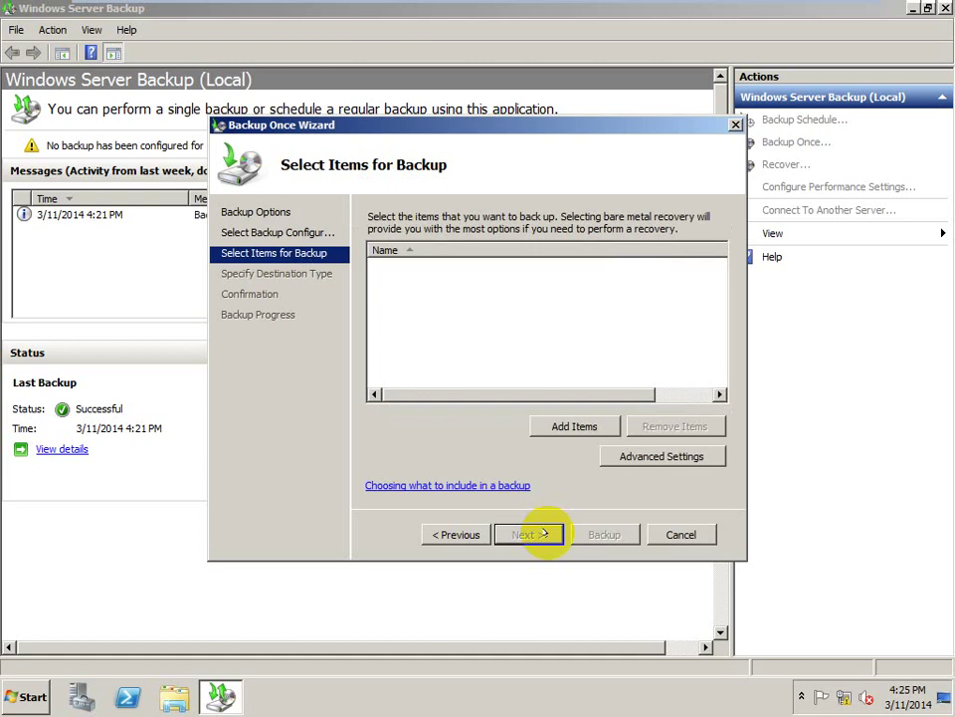
click(582, 424)
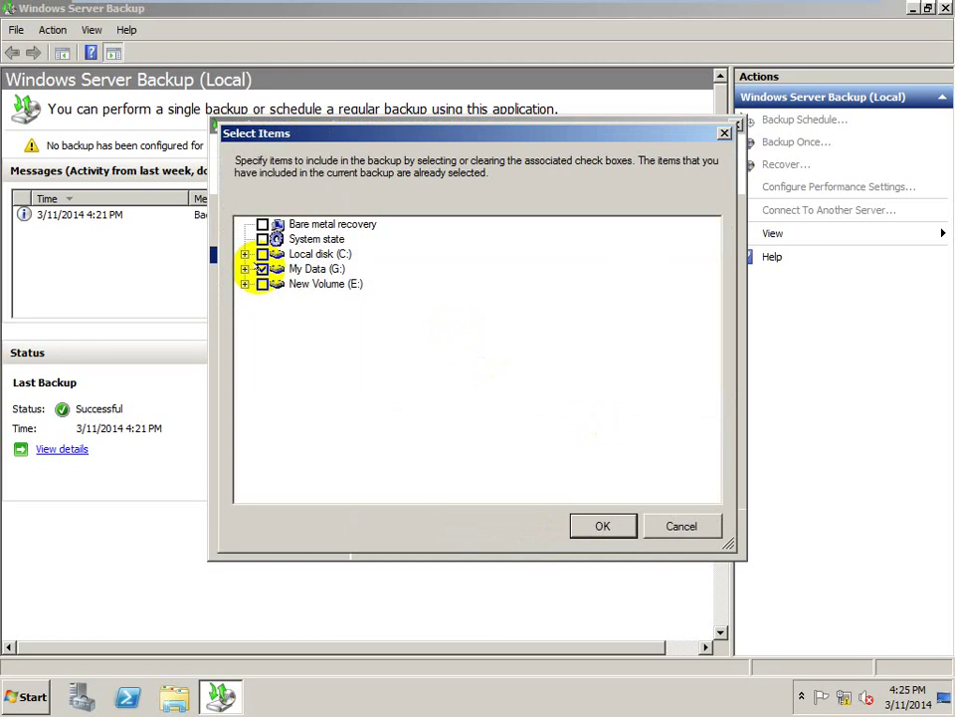
click(680, 525)
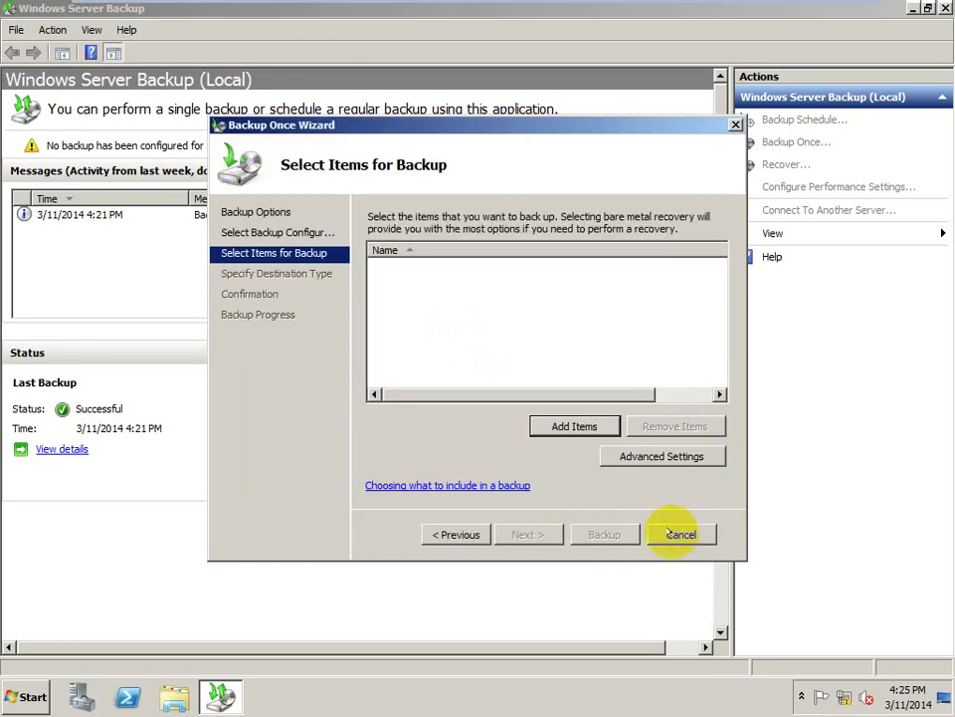
click(680, 535)
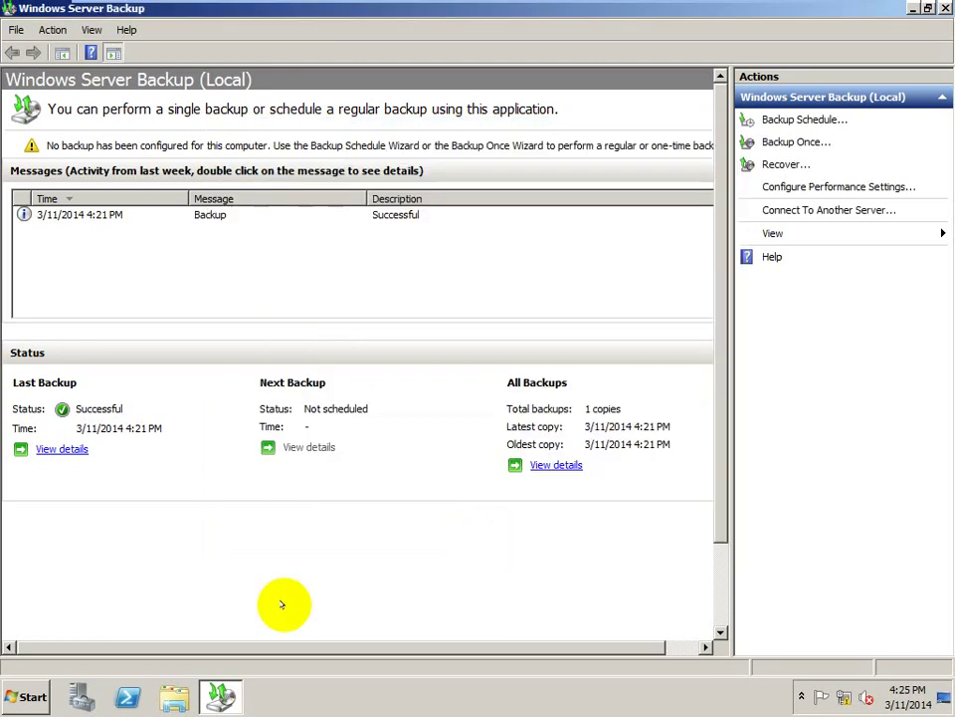
- Browse New Volume (E:) in Explorer, view the Hello Word folder, return, and open E:'s context menu
click(175, 697)
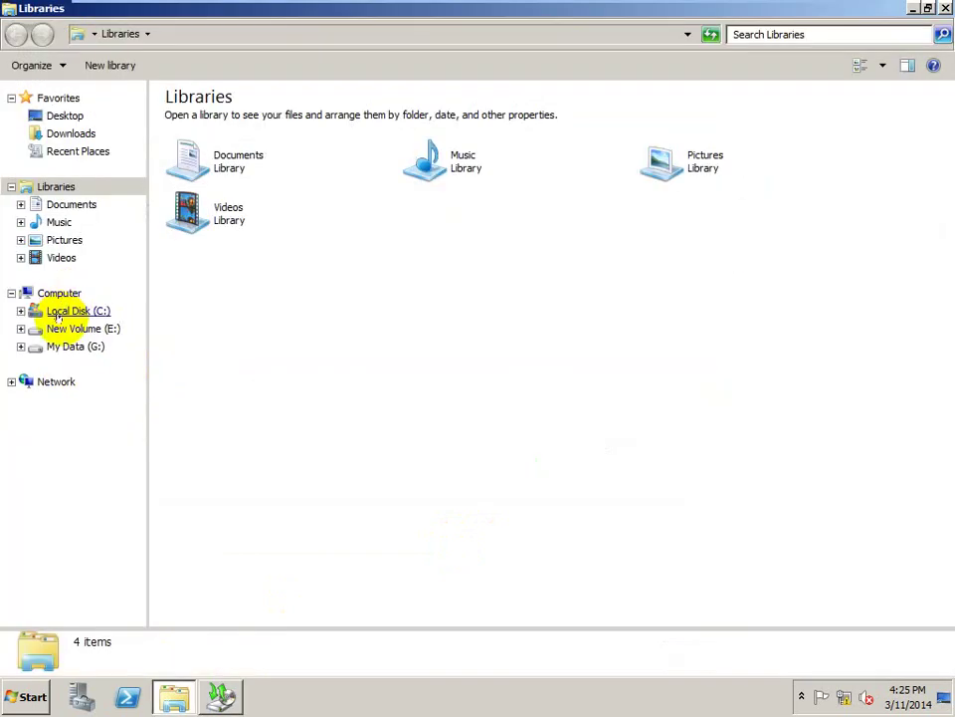
click(60, 324)
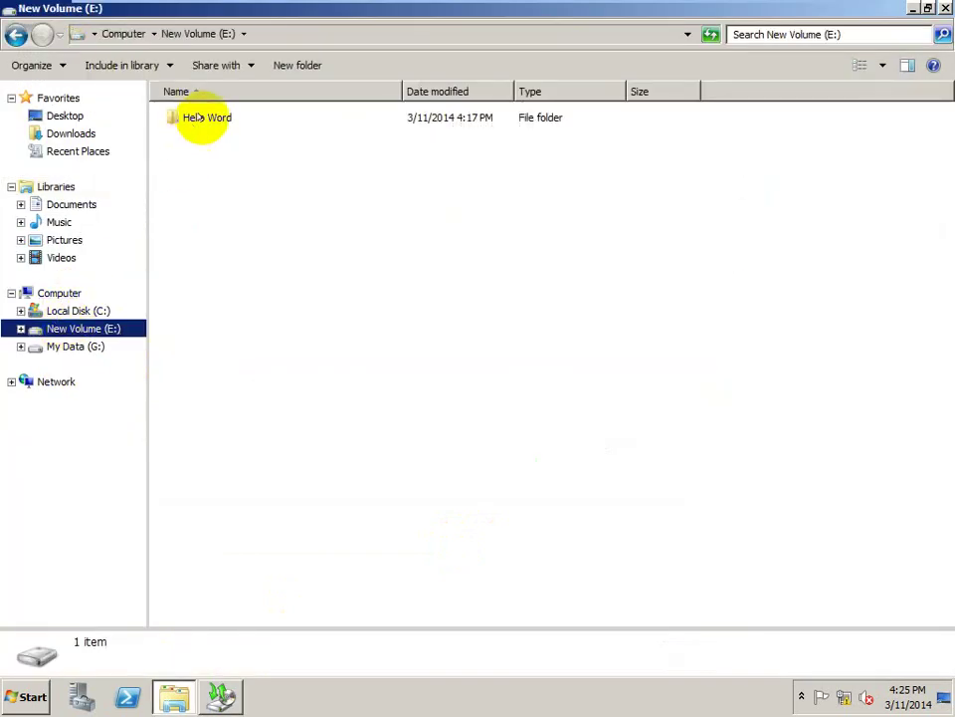
double_click(199, 117)
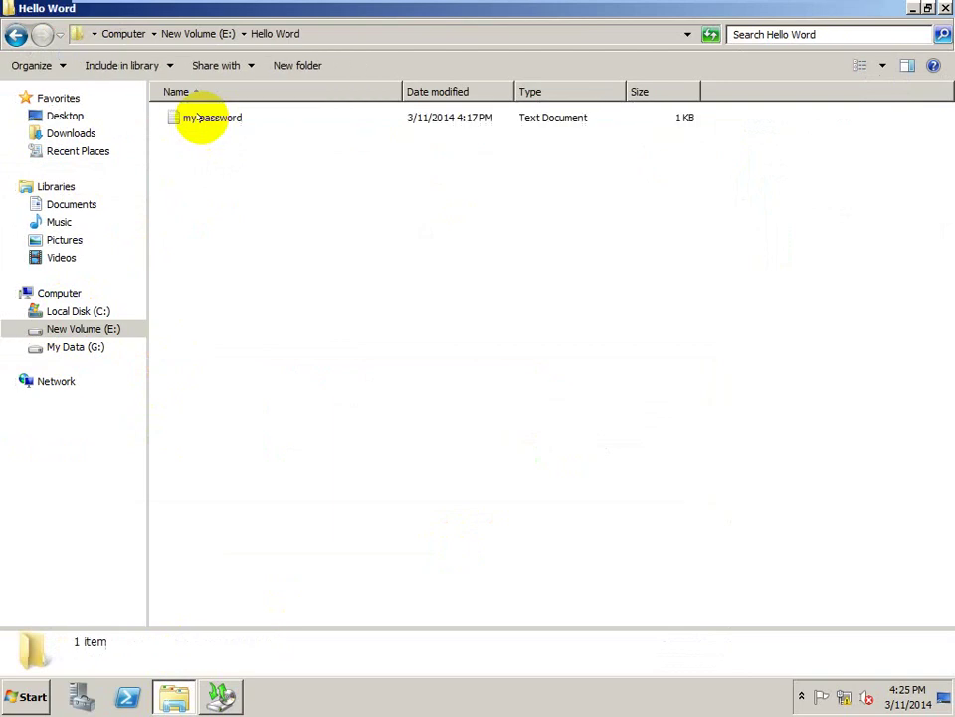
click(15, 35)
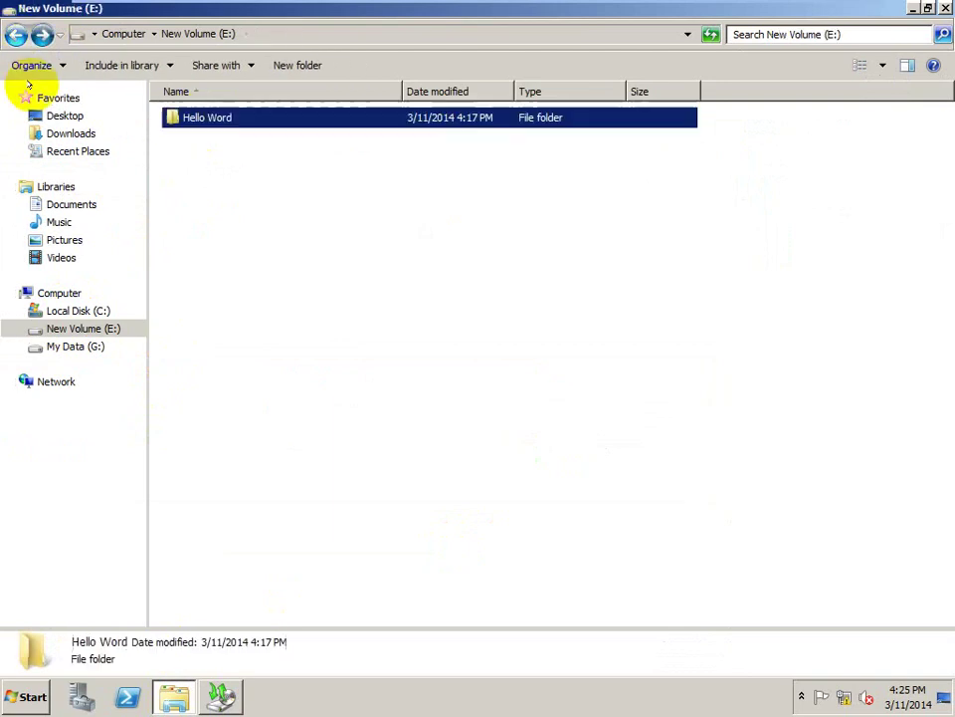
right_click(81, 324)
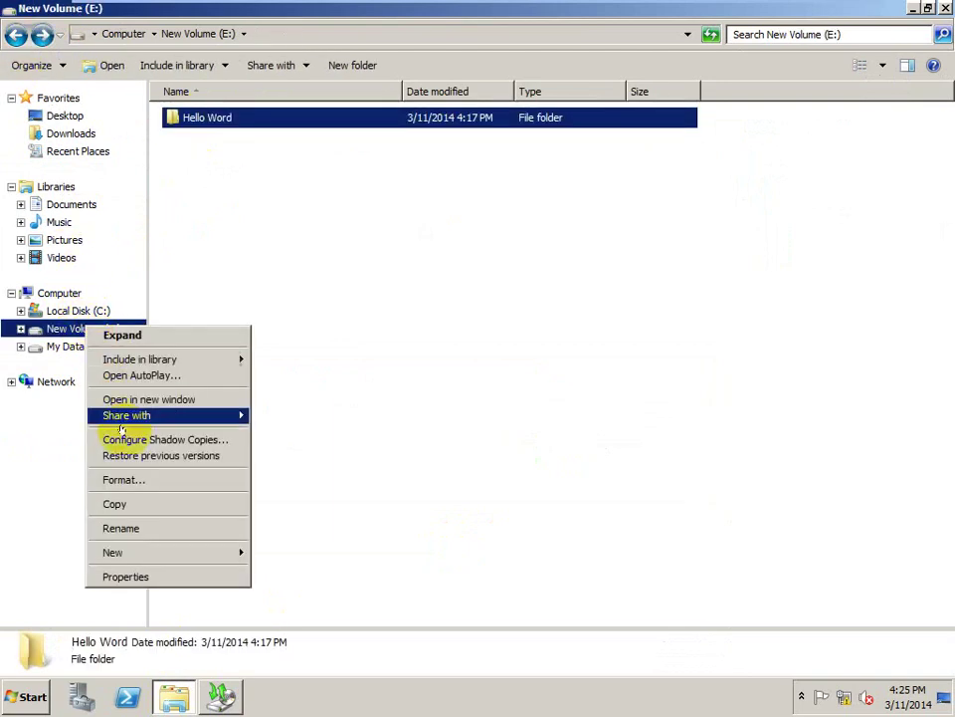
- Quick-format New Volume (E:) as NTFS, accepting the data-loss and drive-in-use warnings
click(150, 479)
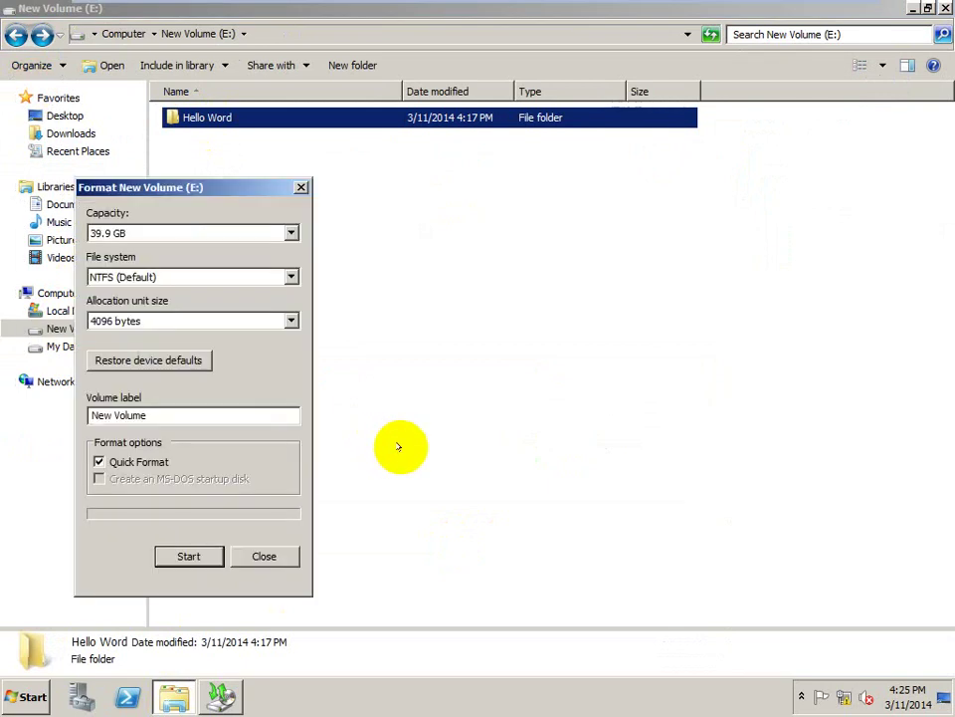
click(212, 548)
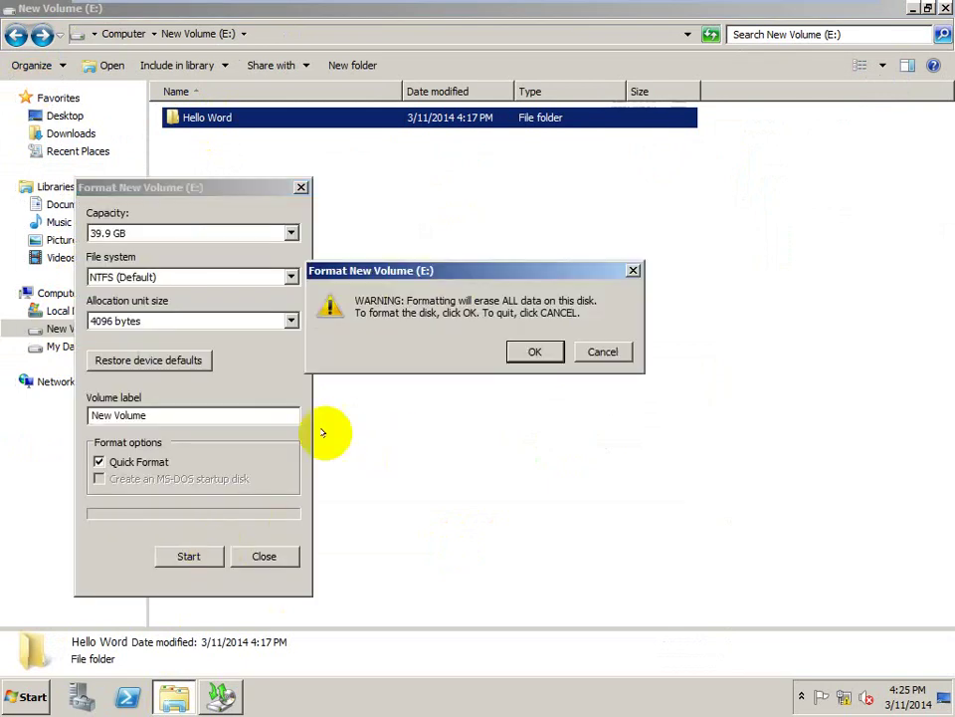
click(537, 348)
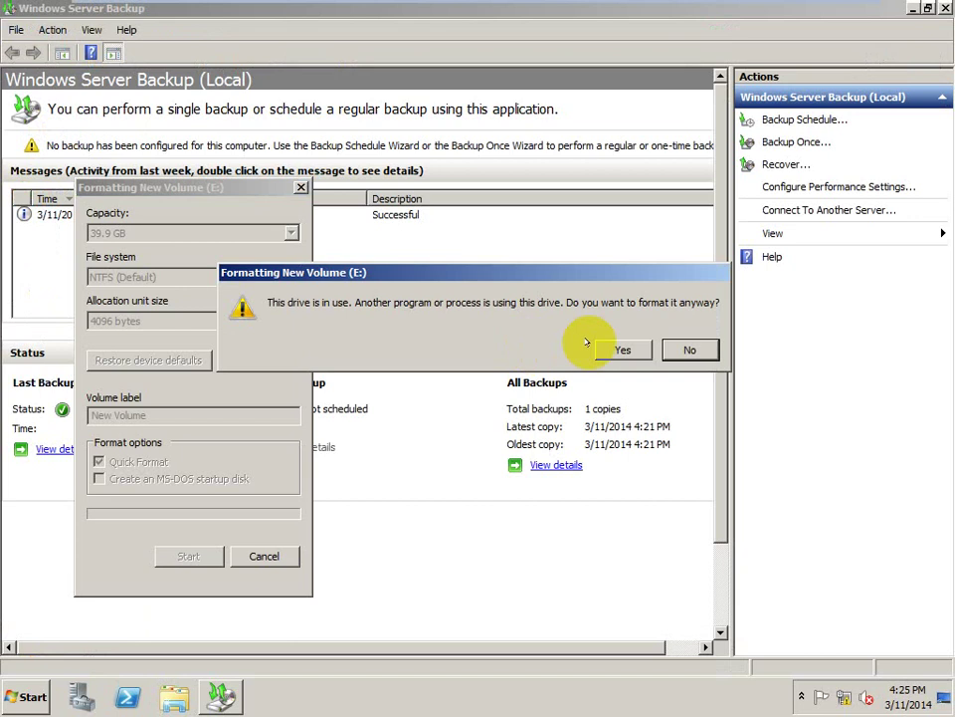
click(621, 347)
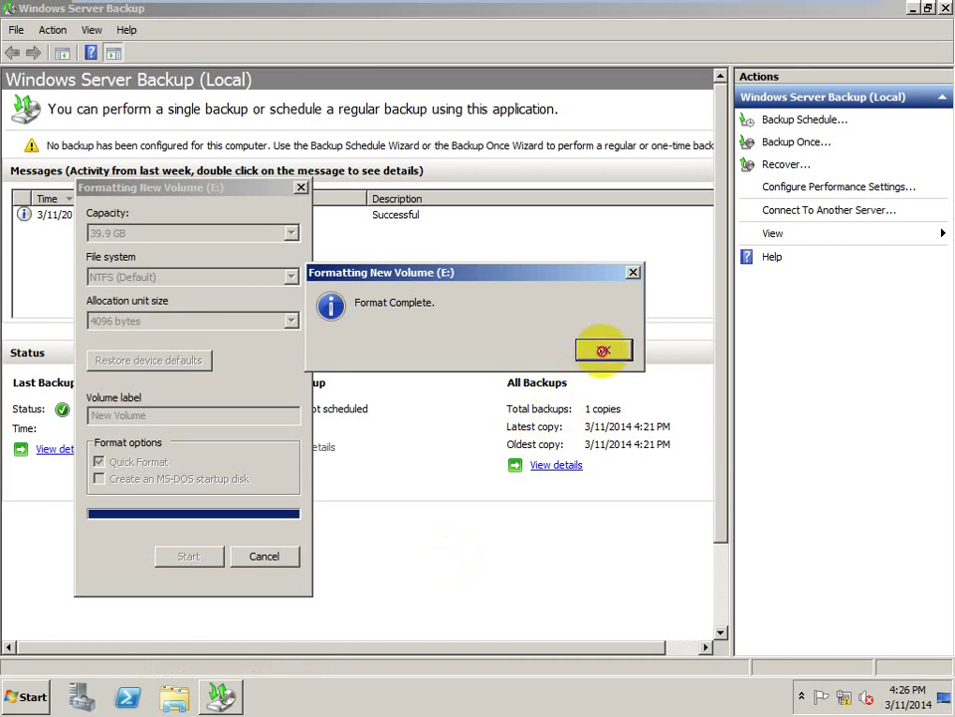
click(603, 350)
click(257, 555)
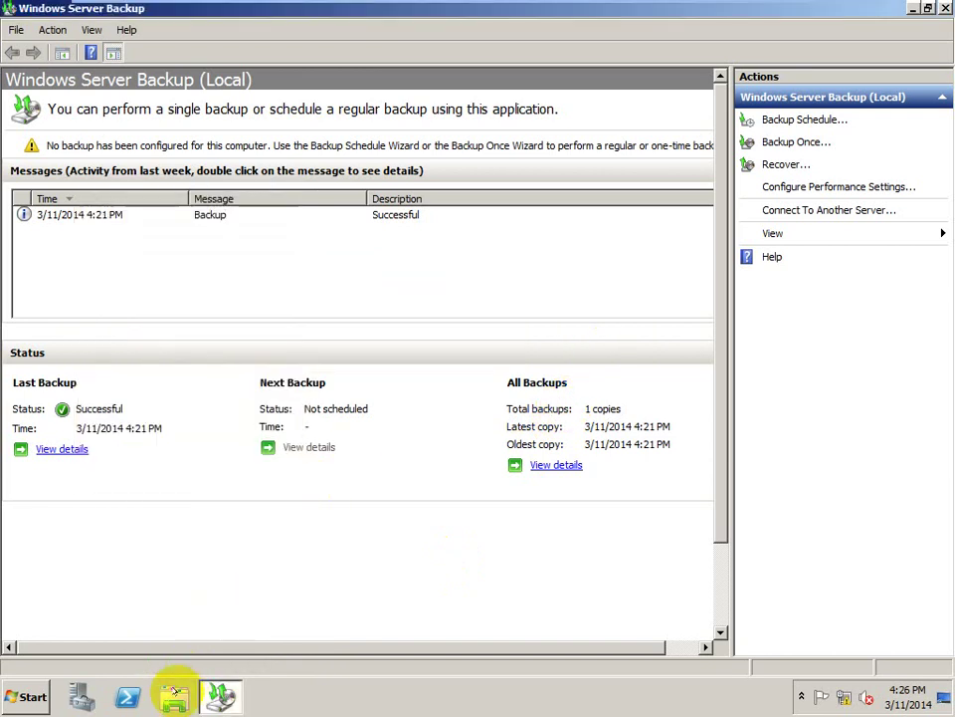
click(173, 696)
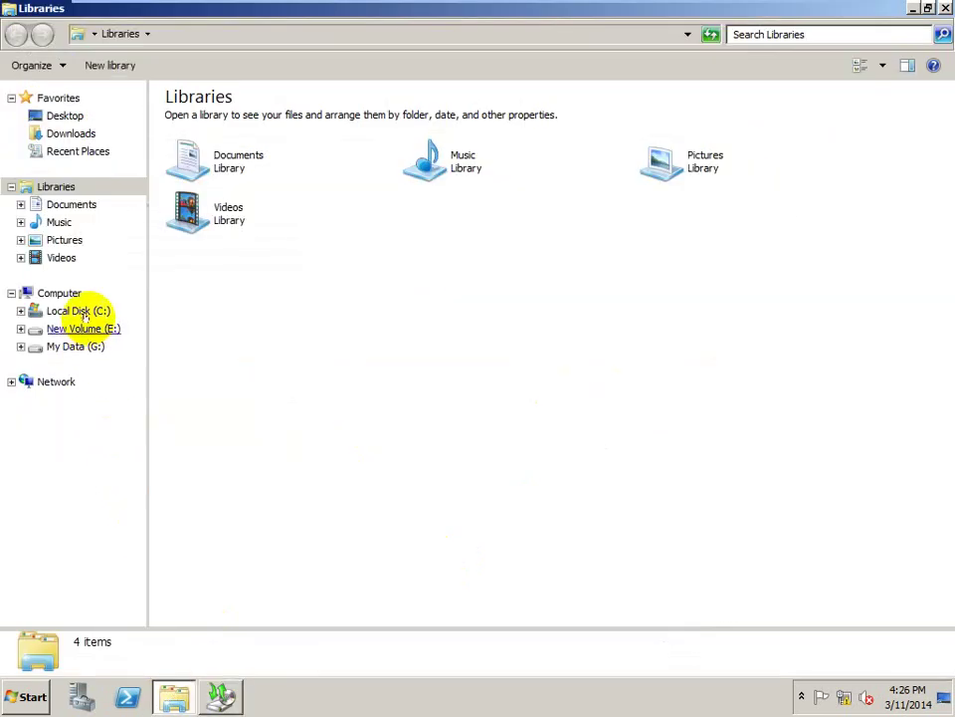
click(82, 310)
click(85, 323)
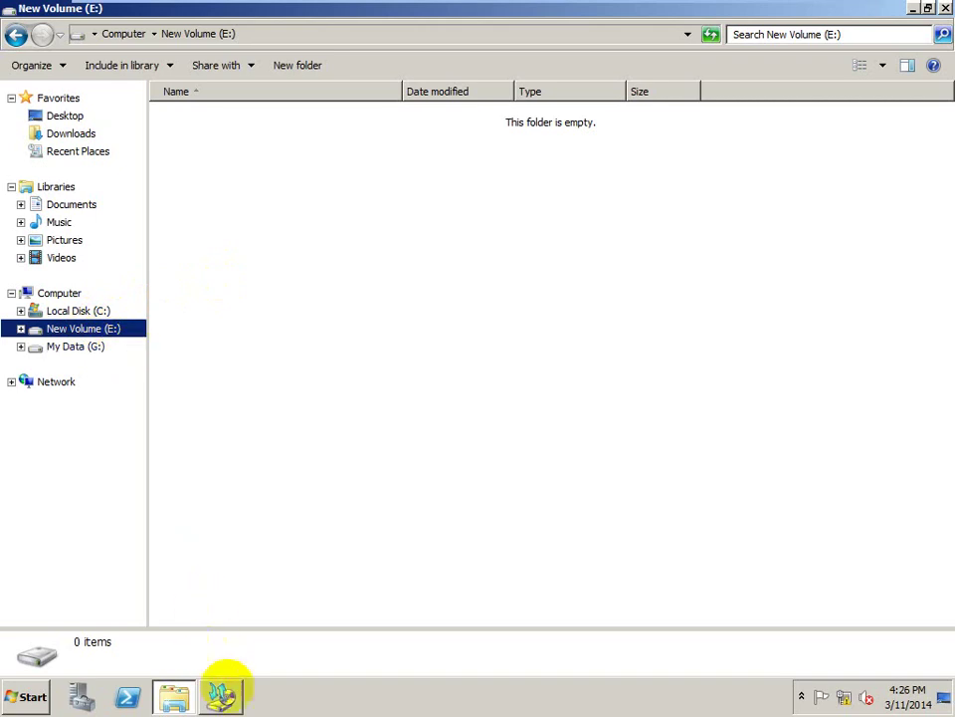
click(221, 691)
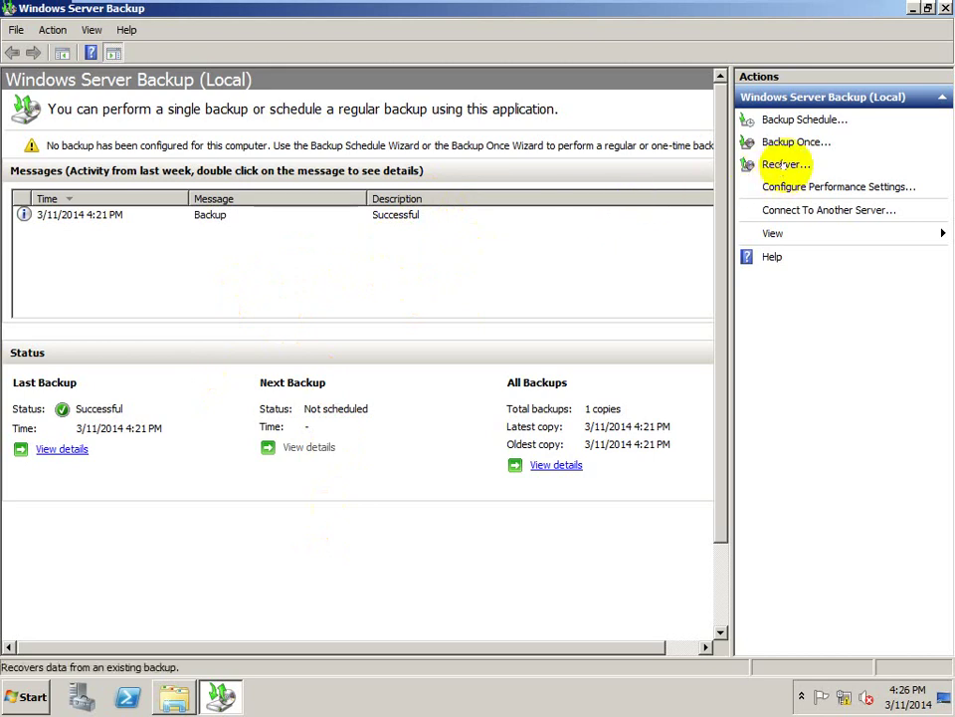
- Launch the Recovery Wizard and recover from backups stored on This server
click(784, 165)
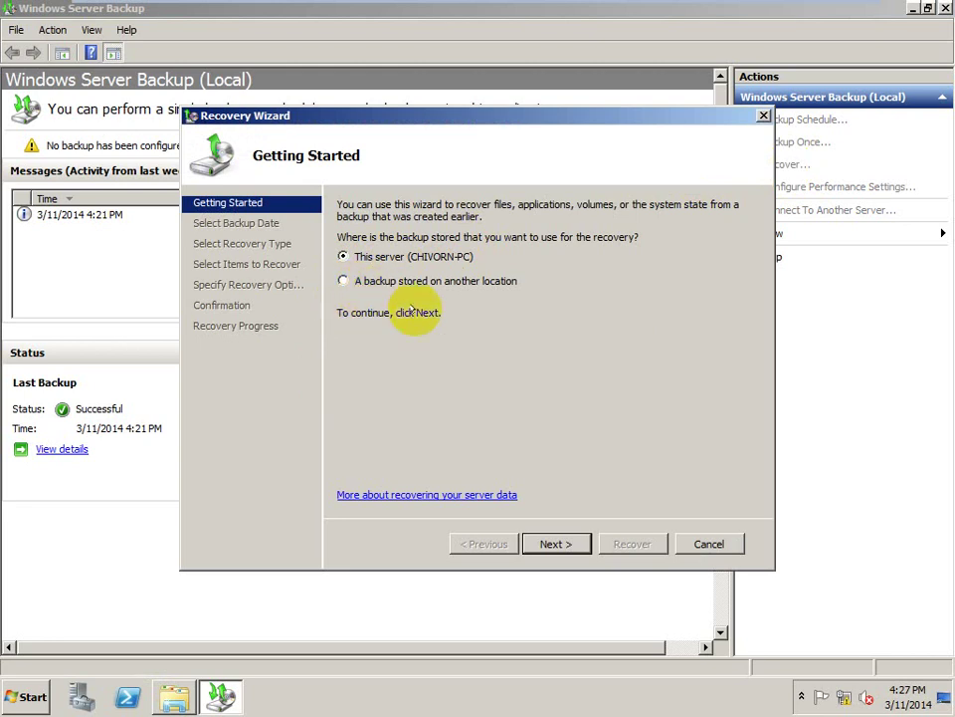
click(554, 543)
- Pick the 3/11/2014 backup at 4:21 PM in the calendar and continue
click(455, 390)
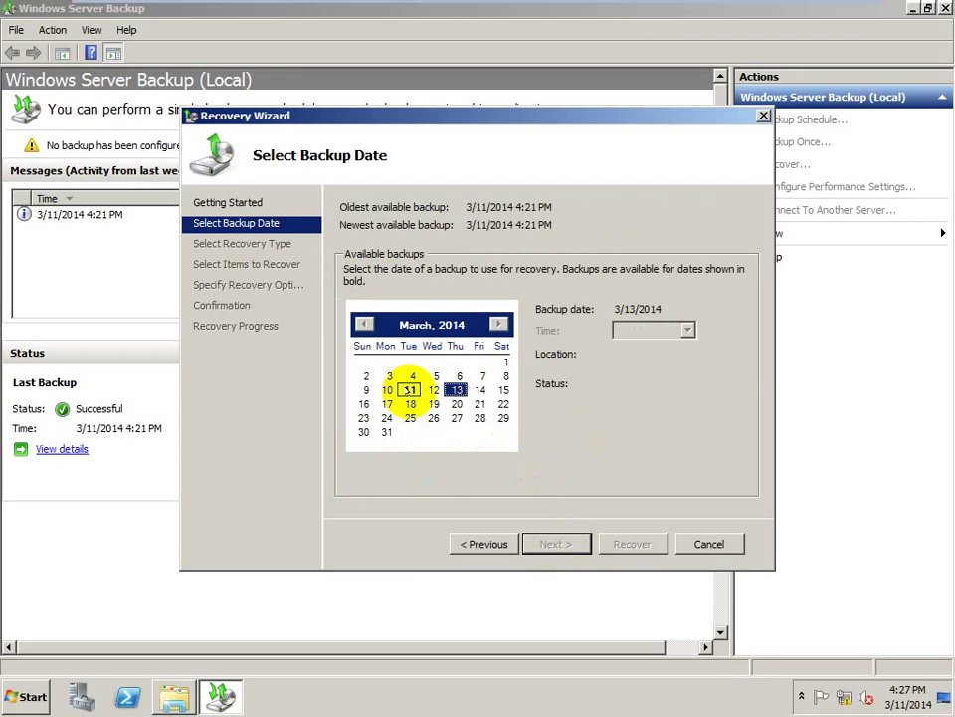
click(412, 417)
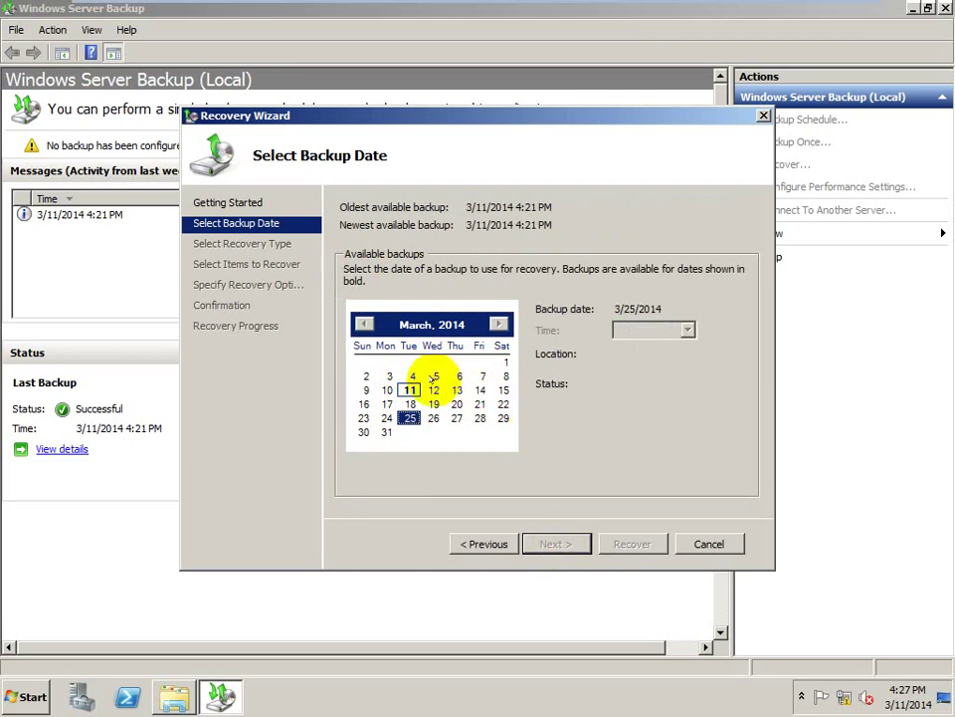
click(409, 389)
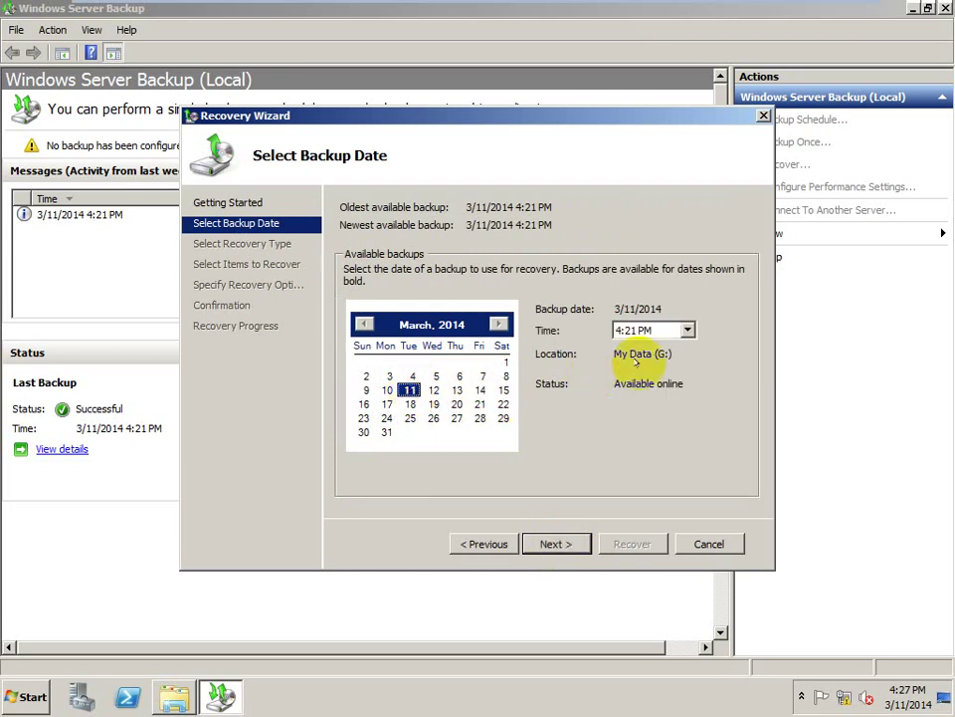
click(686, 329)
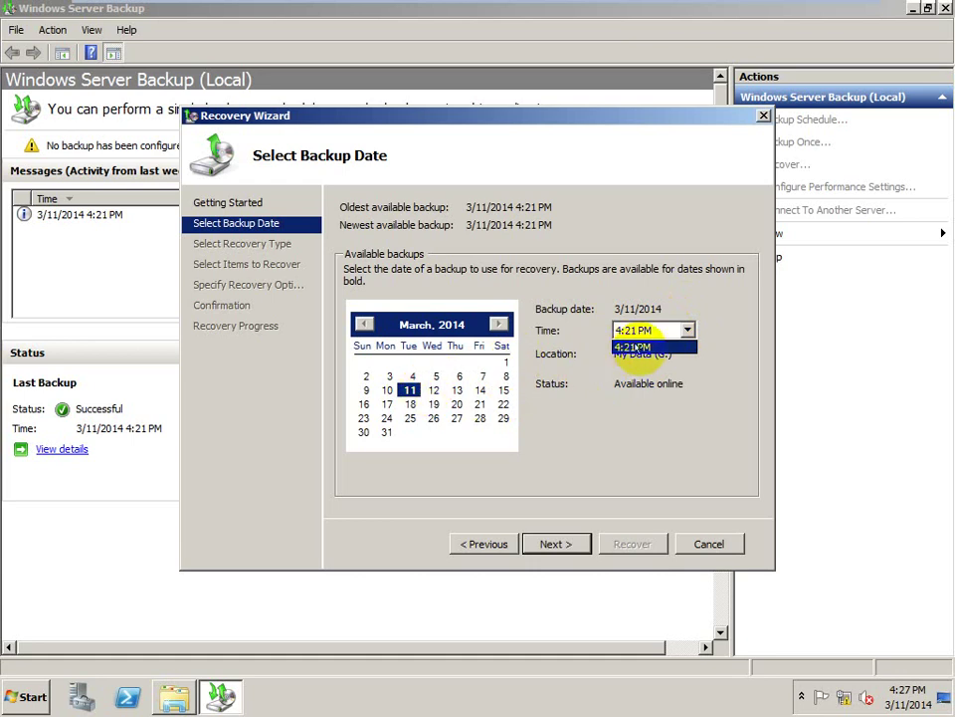
click(637, 348)
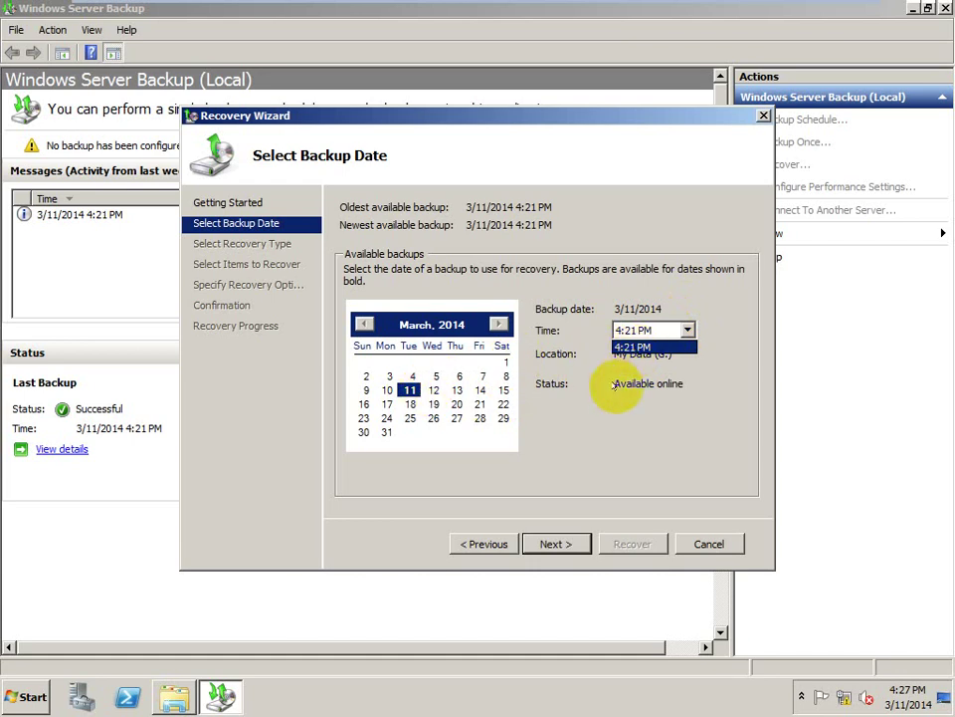
click(617, 386)
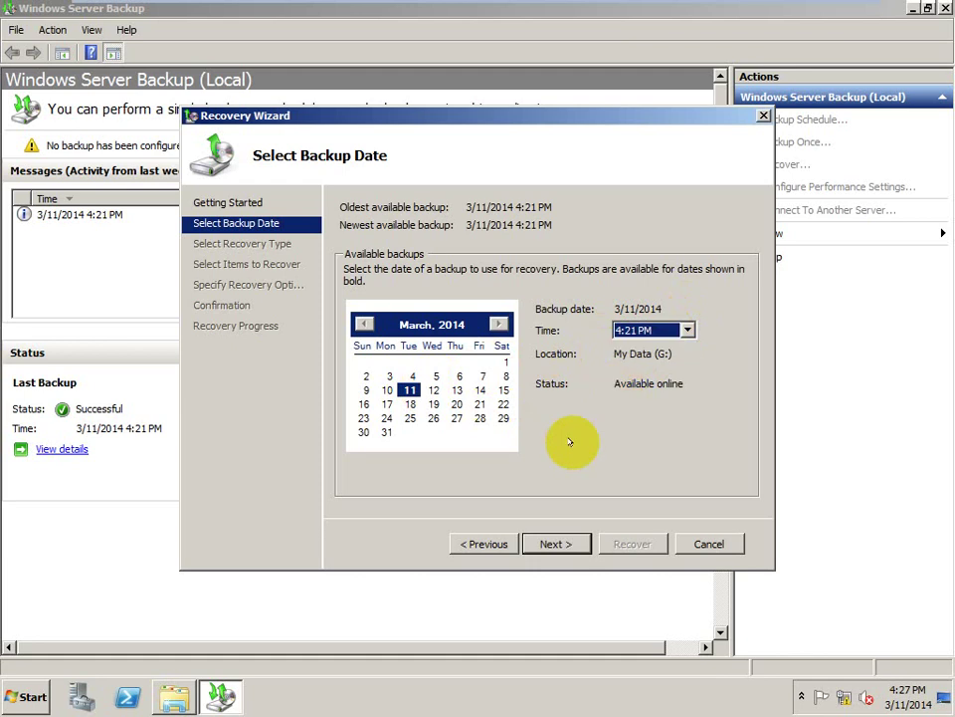
click(550, 545)
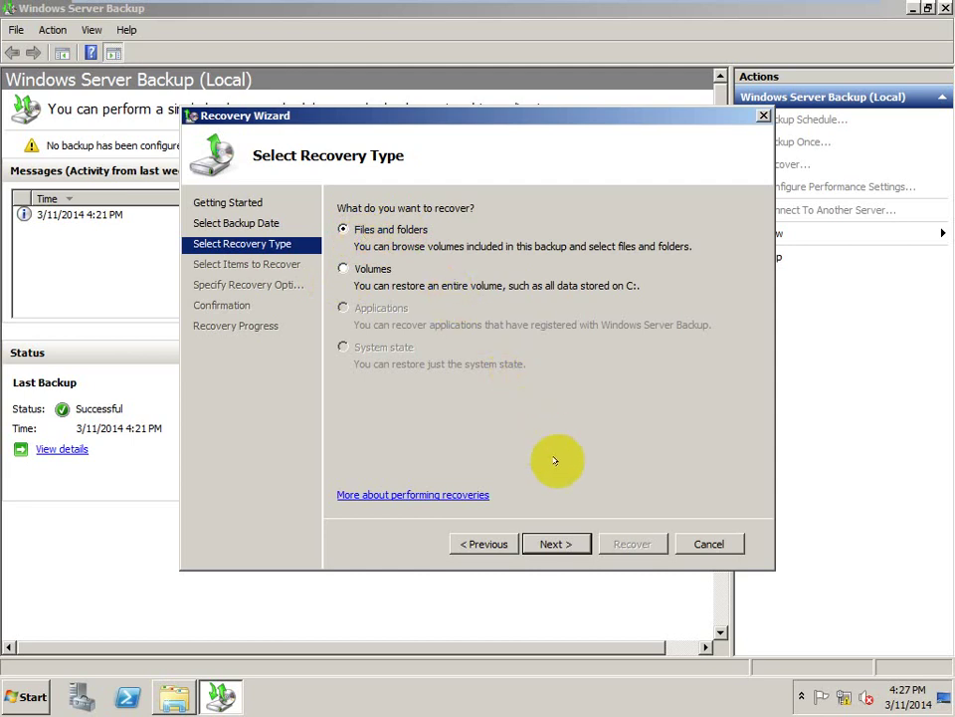
- Choose Files and folders and select Hello Word under Chivorn-PC > New Volume (E:)
click(555, 542)
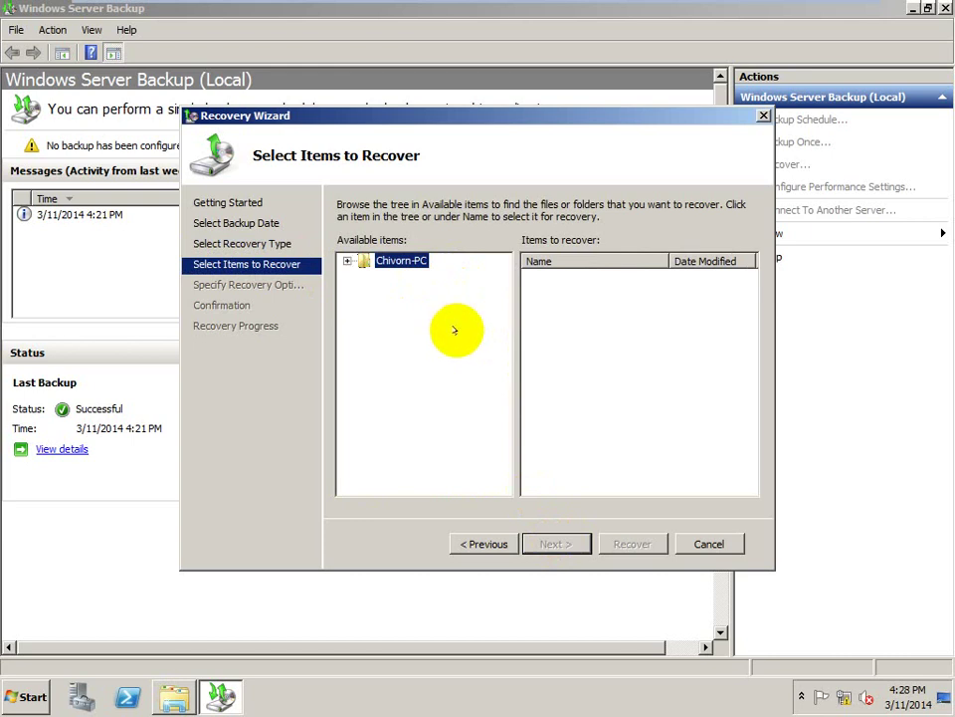
click(348, 261)
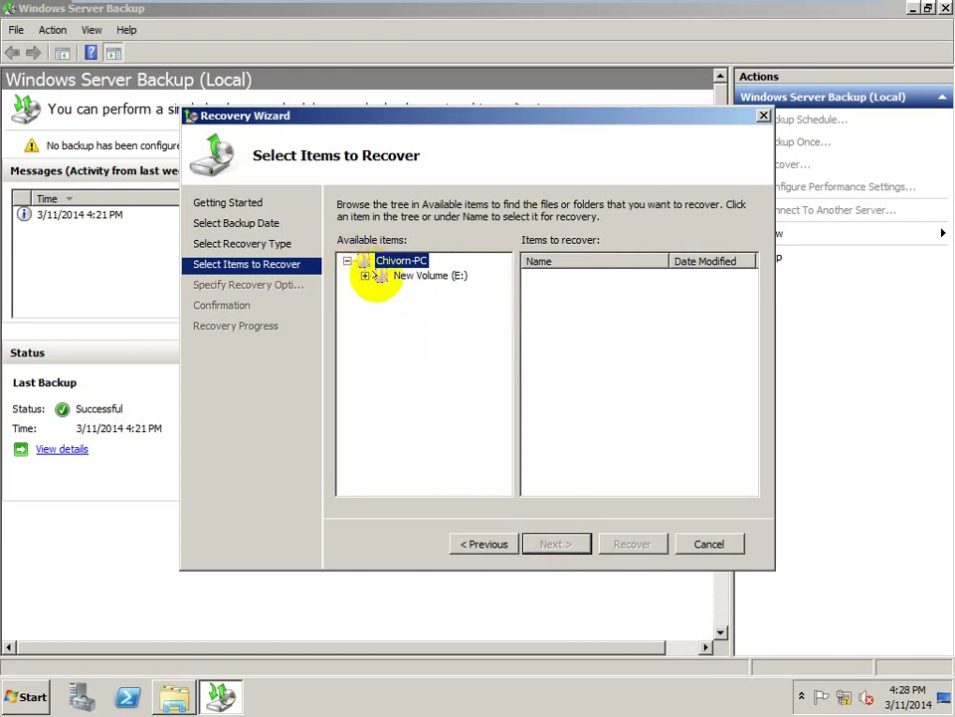
click(365, 276)
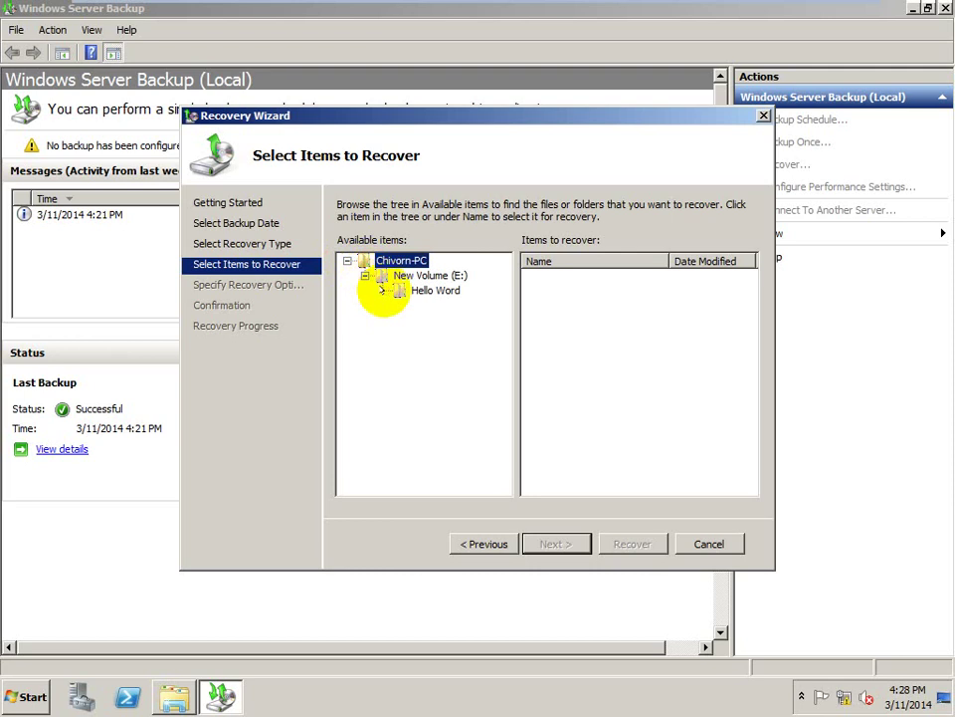
click(400, 290)
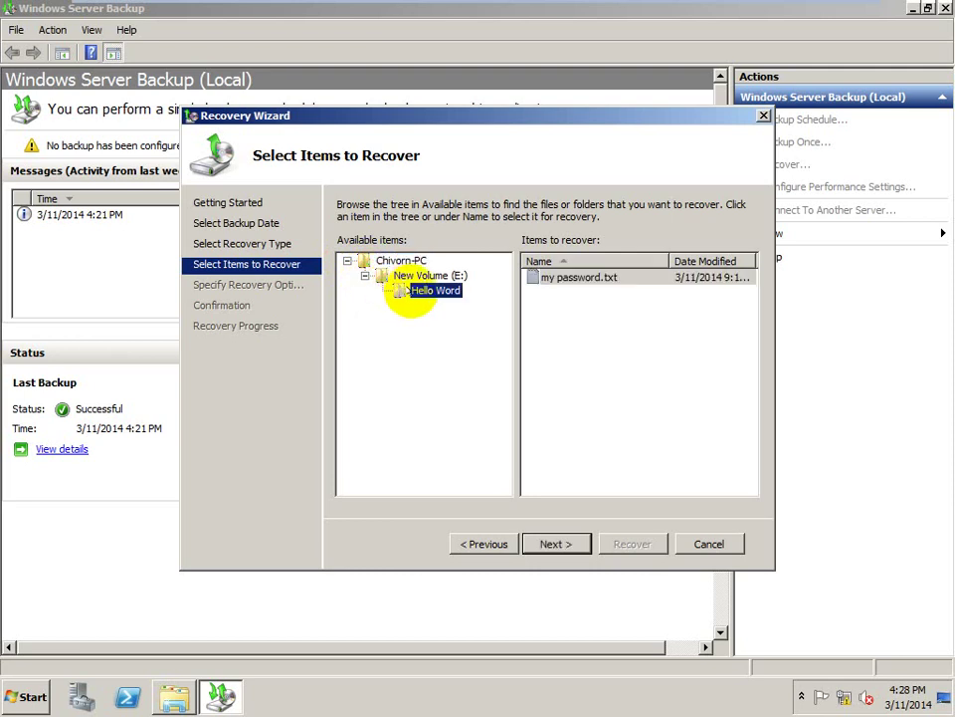
- Recover to the original location, dismiss the invalid-location error, and close the wizard
click(546, 543)
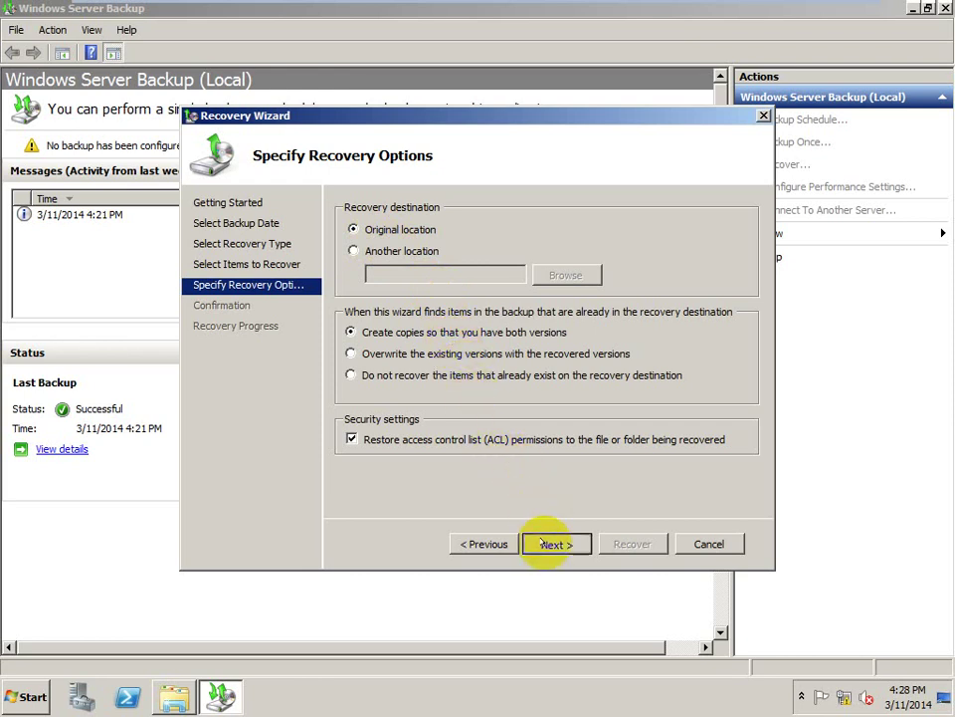
click(544, 542)
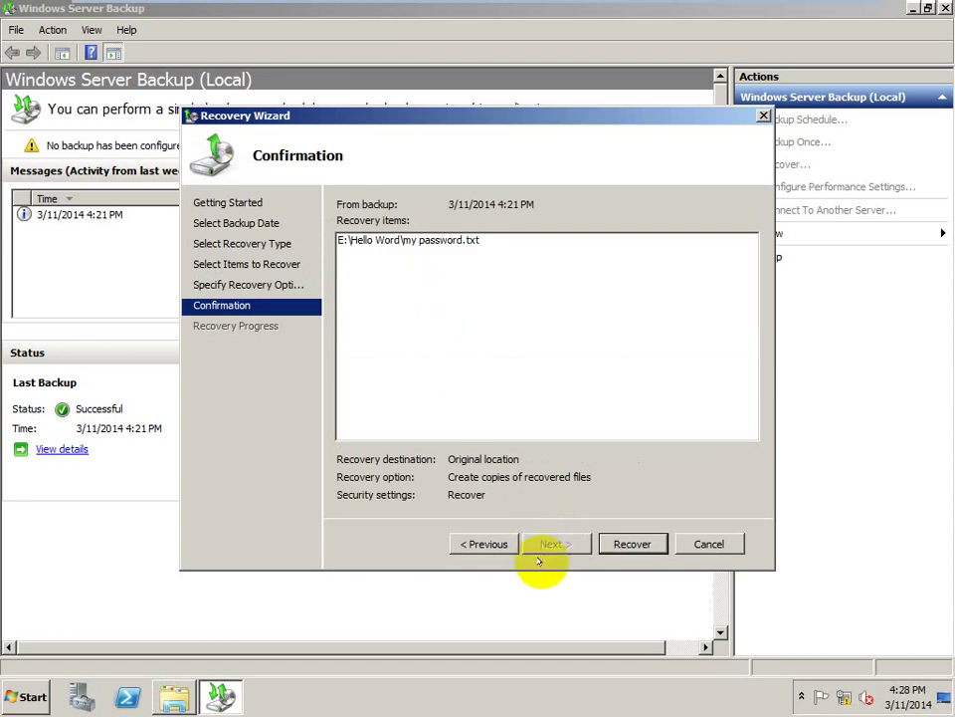
click(617, 543)
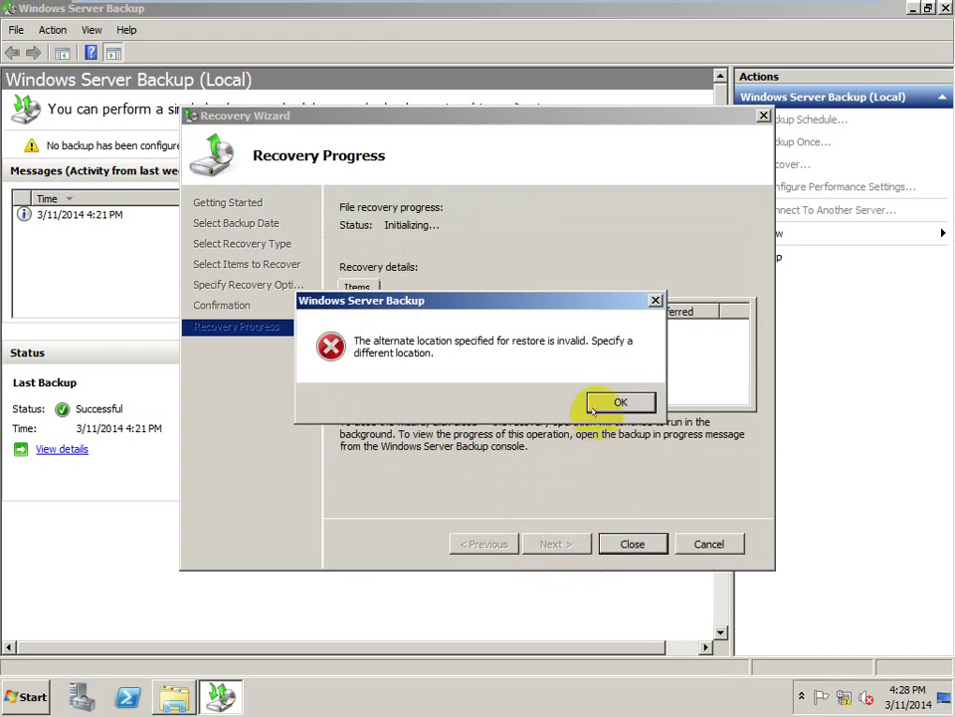
click(600, 406)
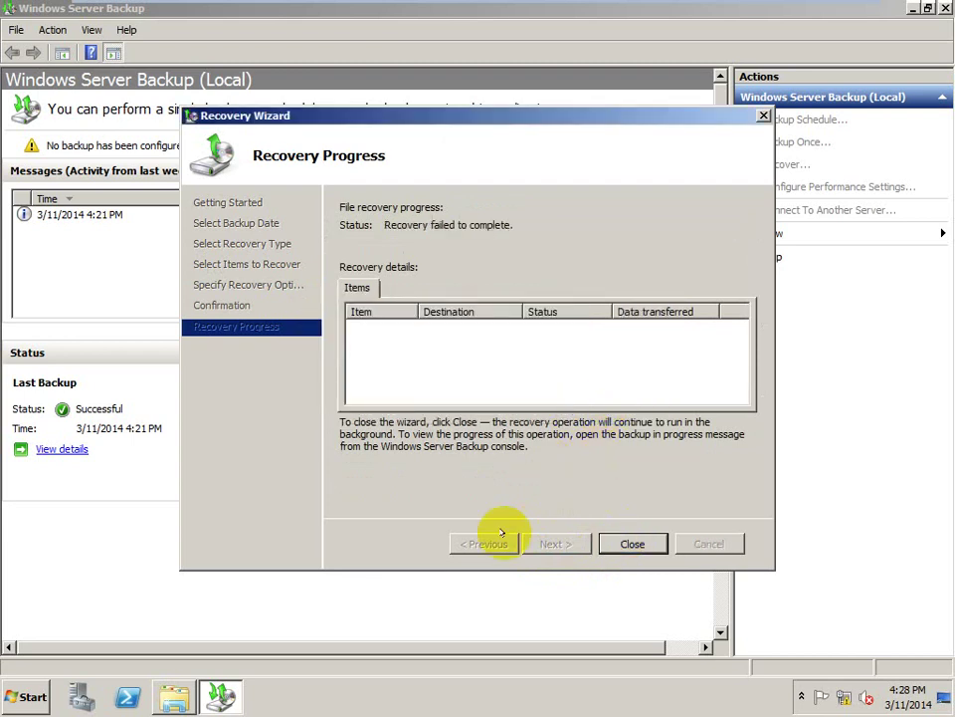
click(633, 544)
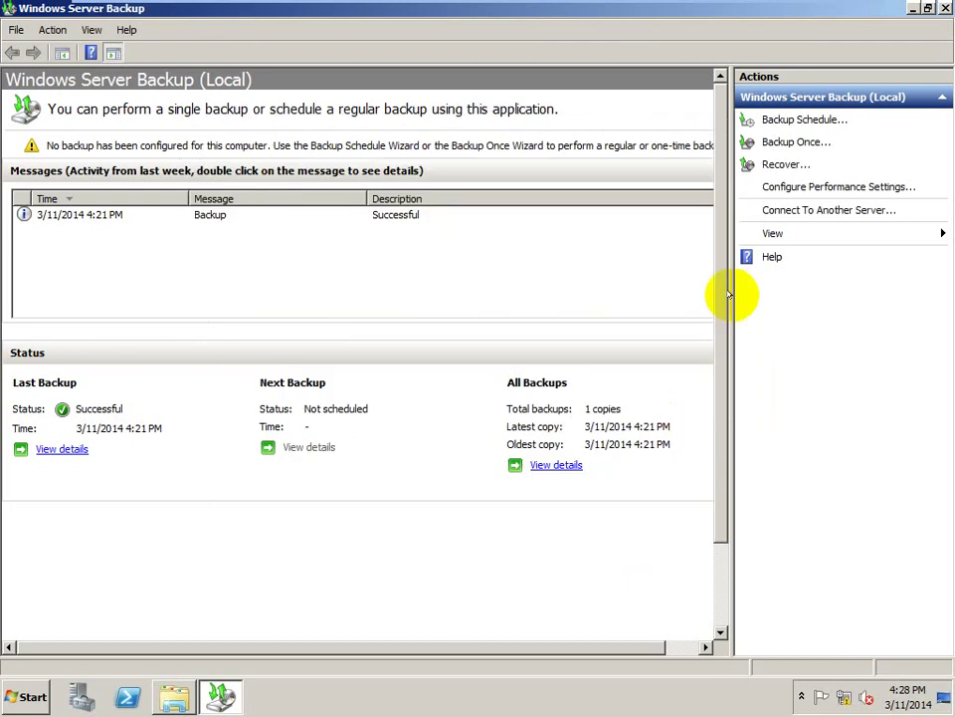
- Start another recovery from the 3/11/2014 backup and select the Hello Word folder on E:
click(785, 165)
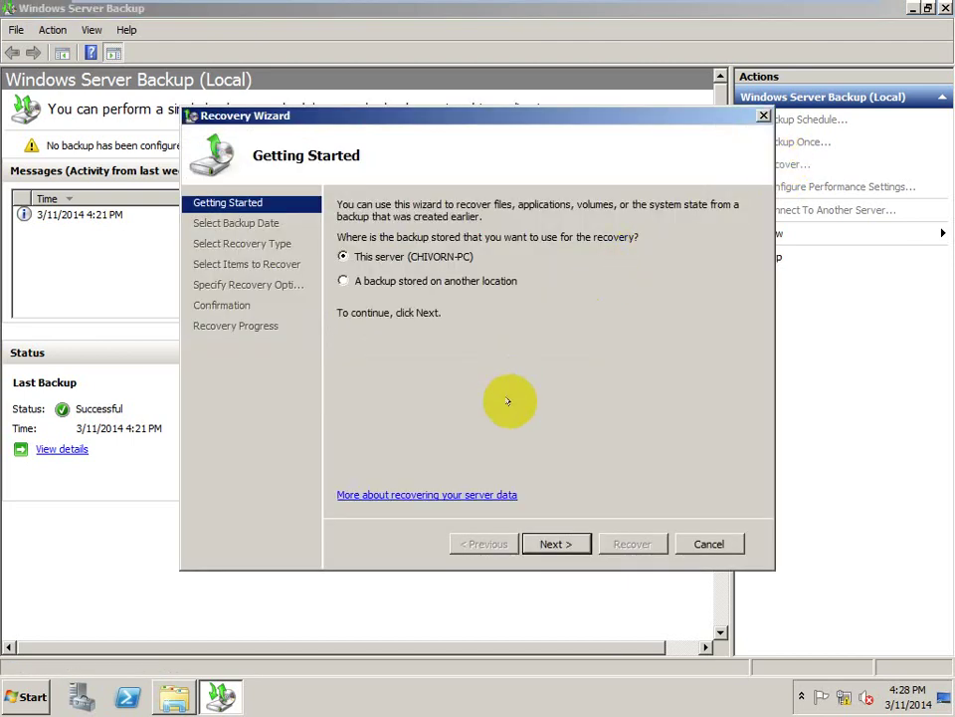
click(573, 540)
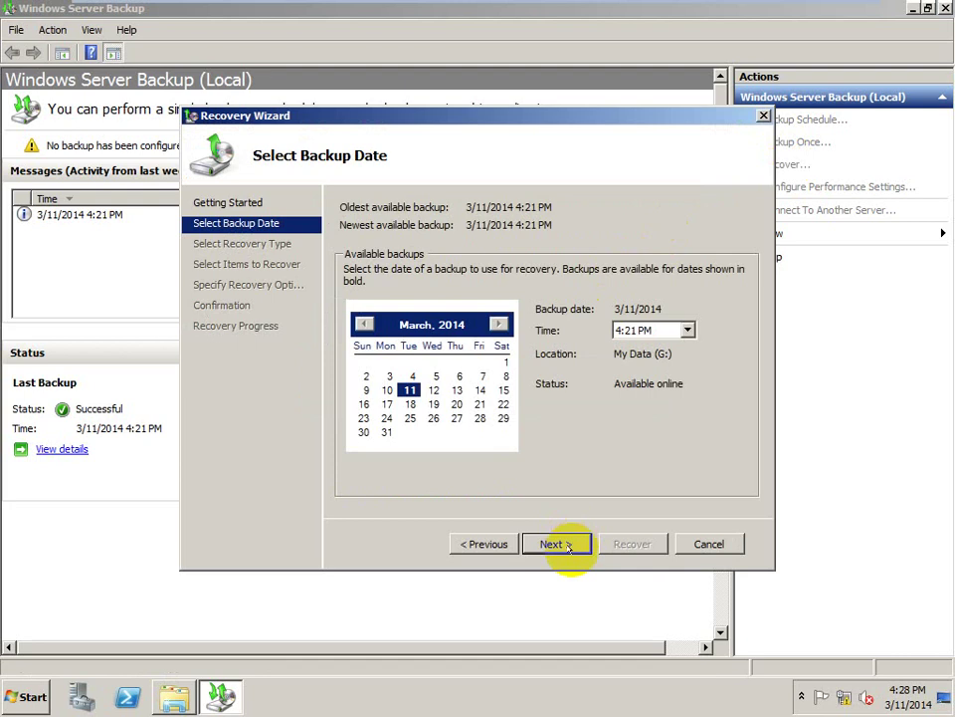
click(570, 545)
click(570, 545)
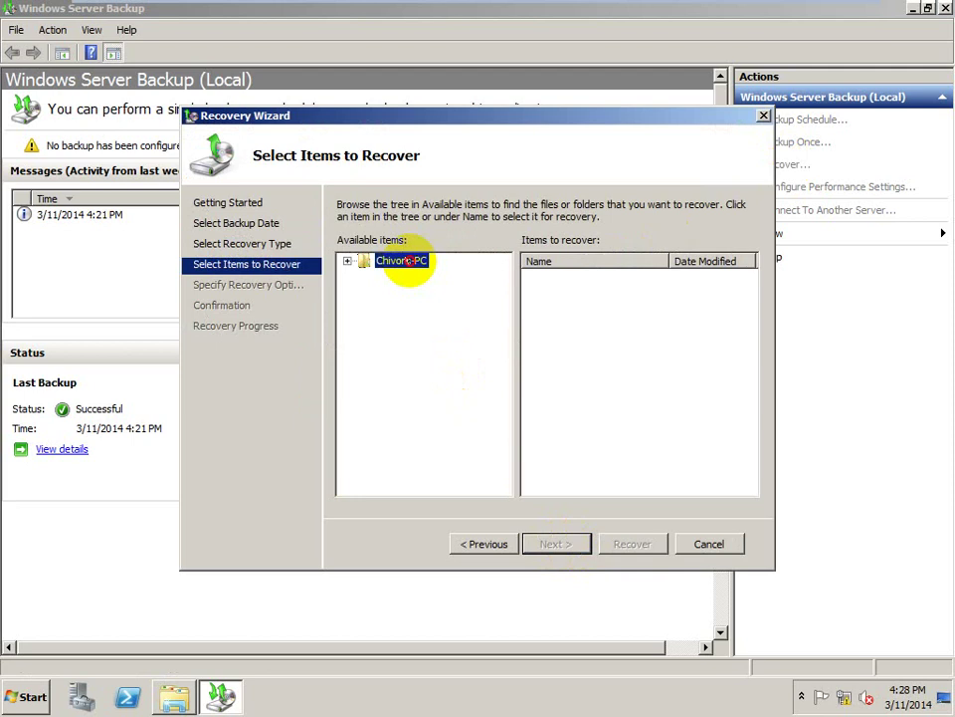
double_click(408, 260)
double_click(408, 274)
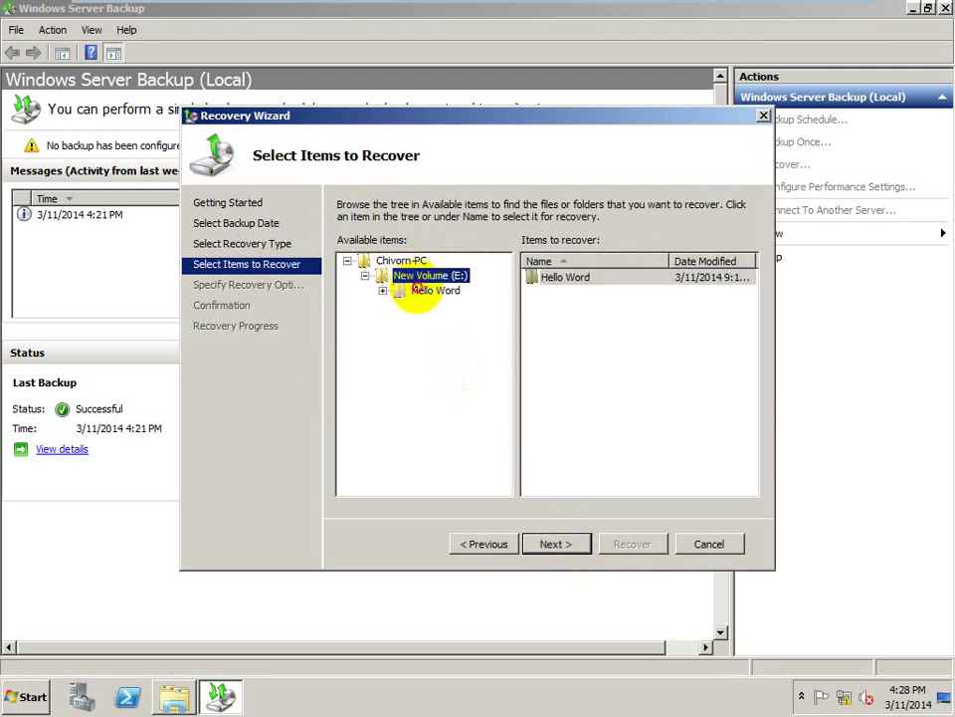
click(422, 290)
- Retry recovery to the original location, dismiss the invalid-location error, and close the wizard
click(552, 544)
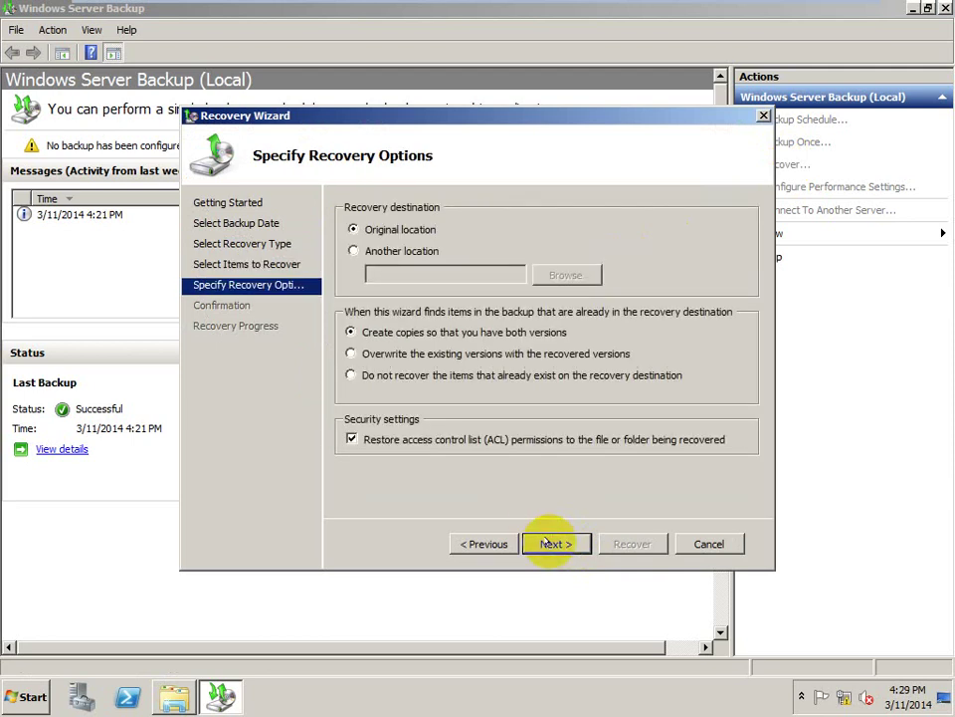
click(553, 543)
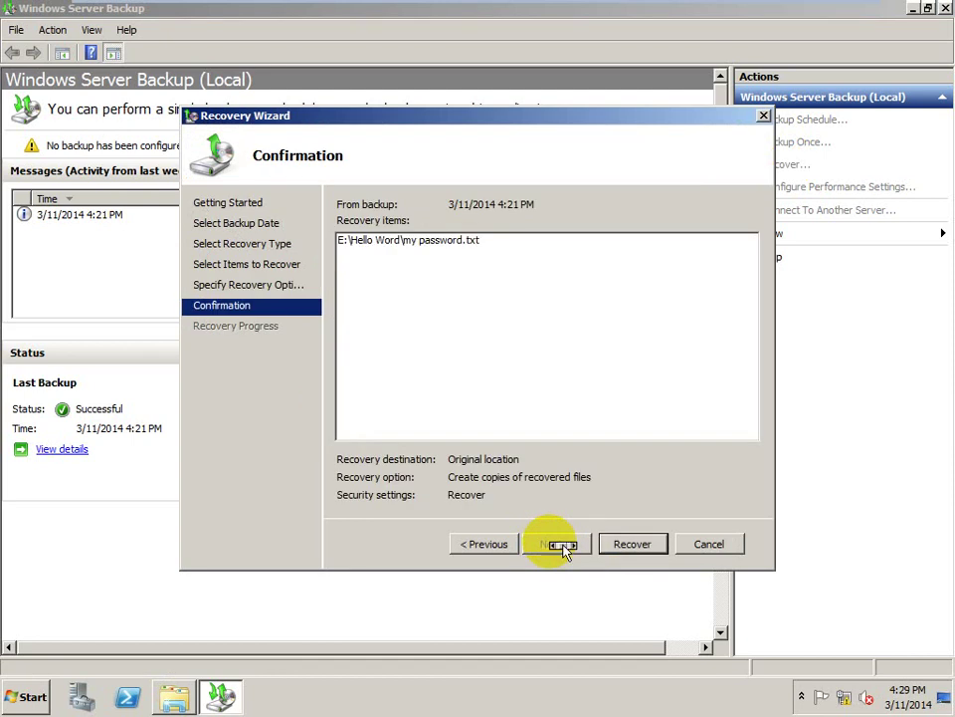
click(613, 543)
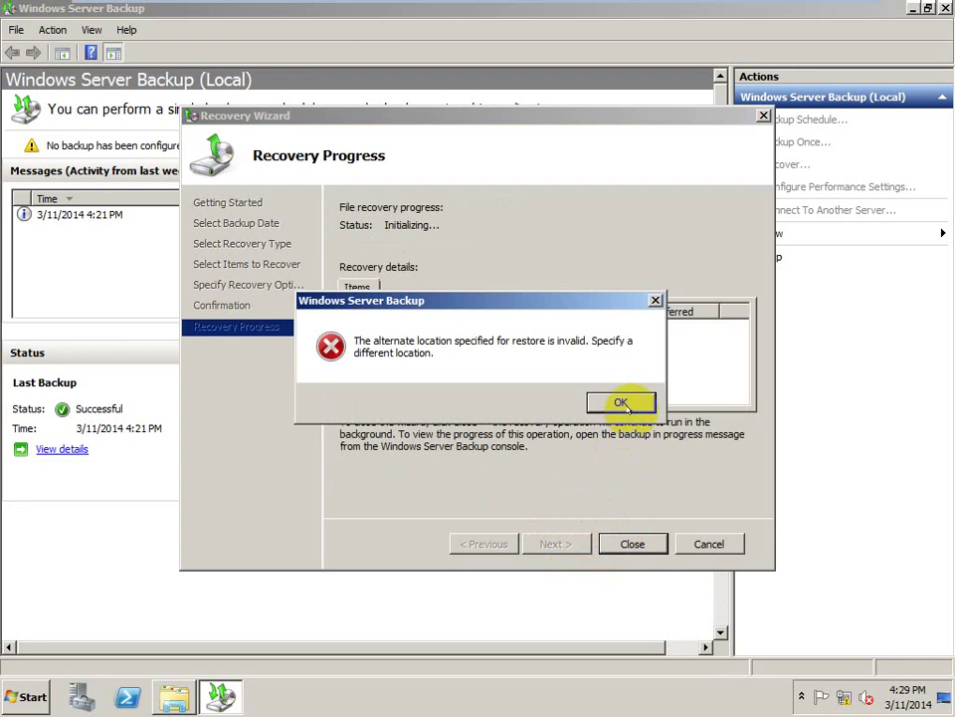
click(623, 403)
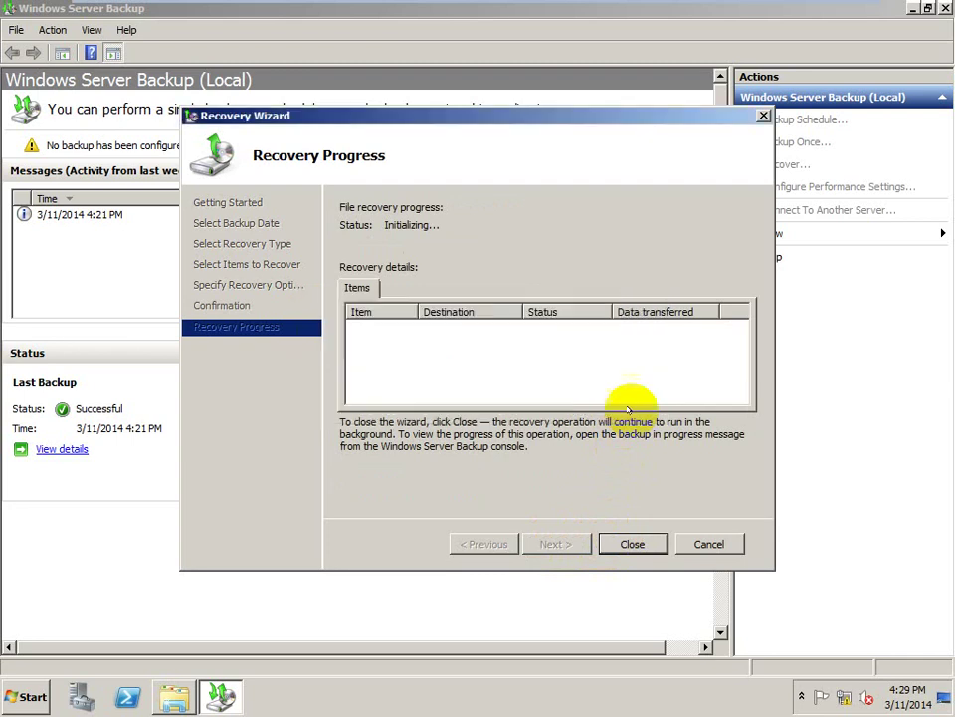
click(633, 544)
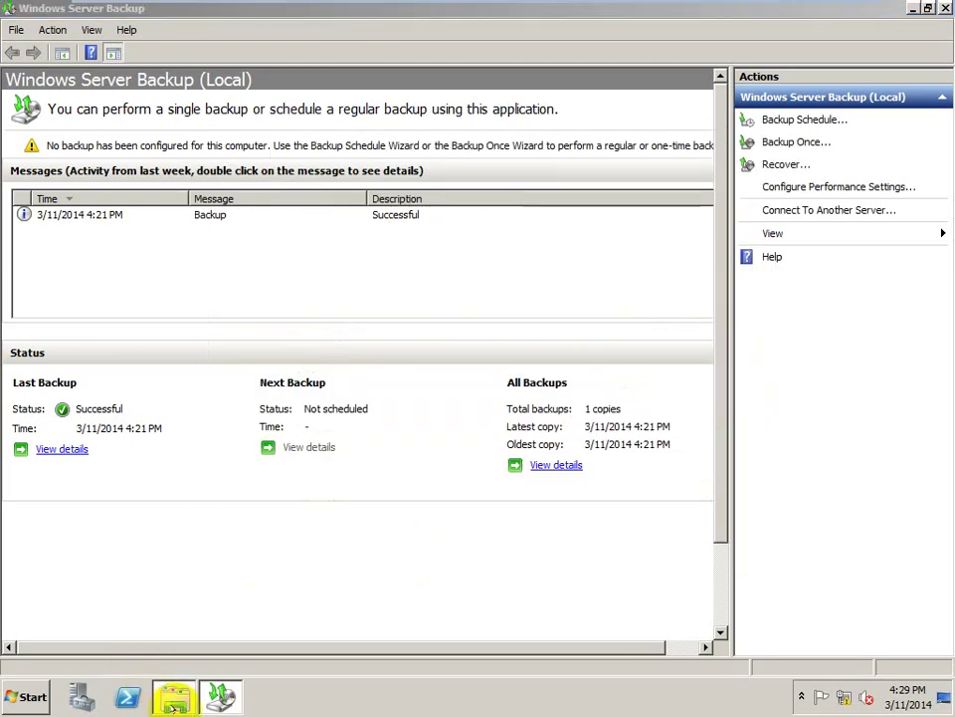
click(171, 704)
click(173, 705)
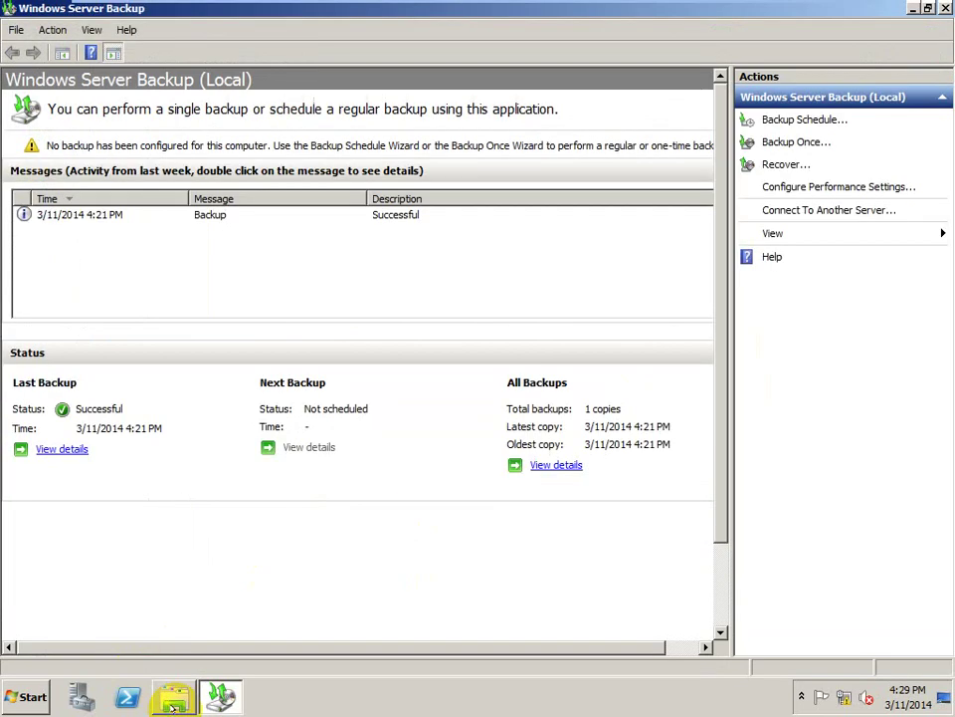
click(172, 705)
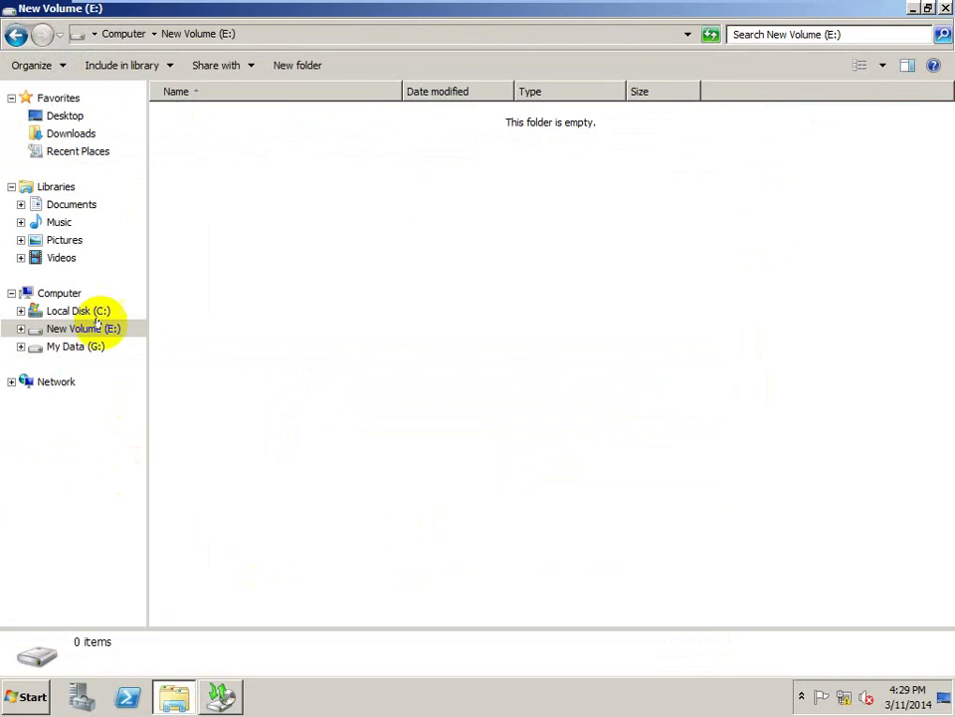
click(85, 344)
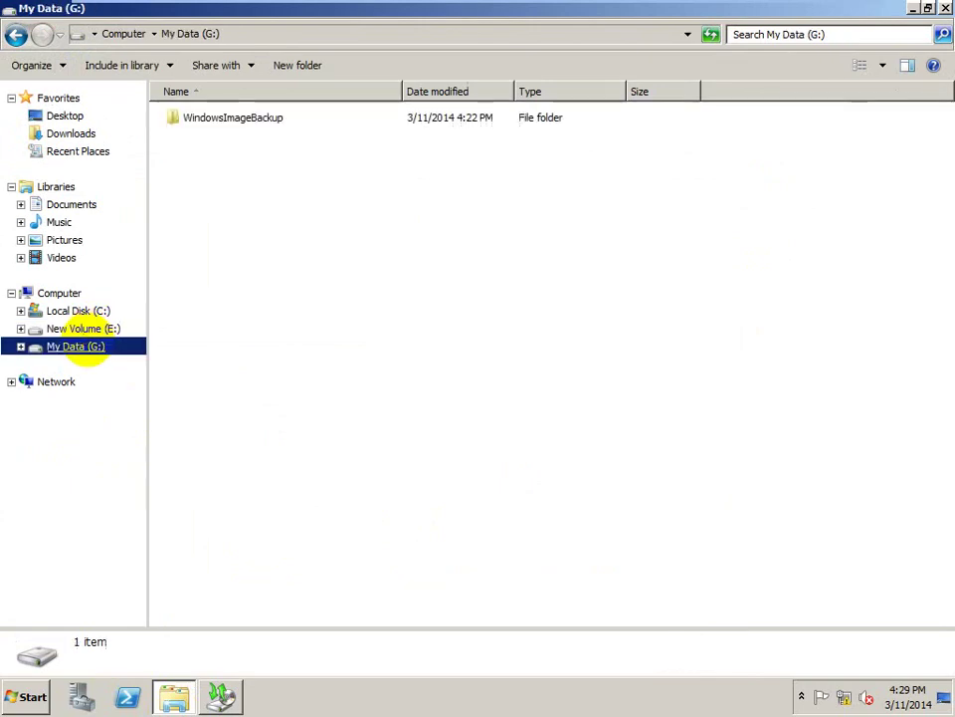
click(88, 328)
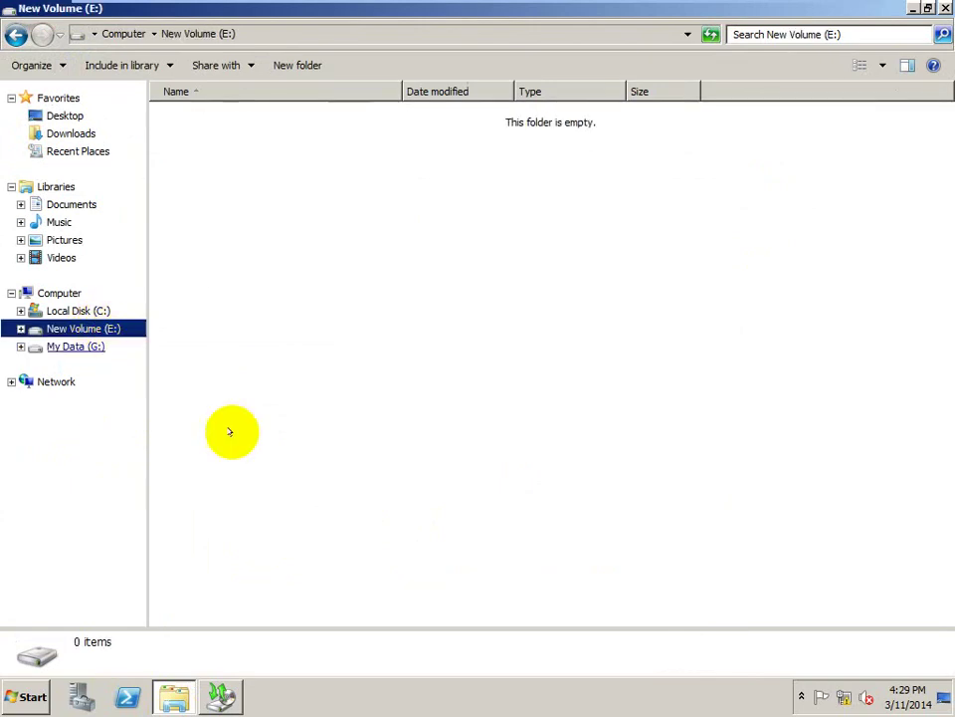
click(222, 696)
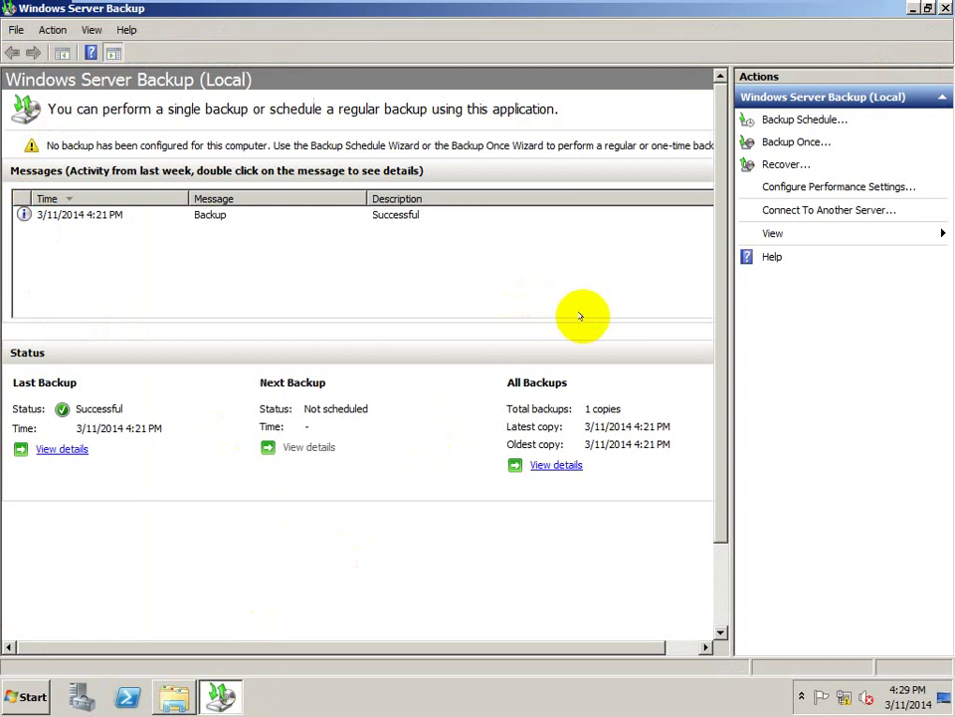
- Start a recovery from the 4:21 PM backup and select New Volume (E:) under Chivorn-PC
click(215, 218)
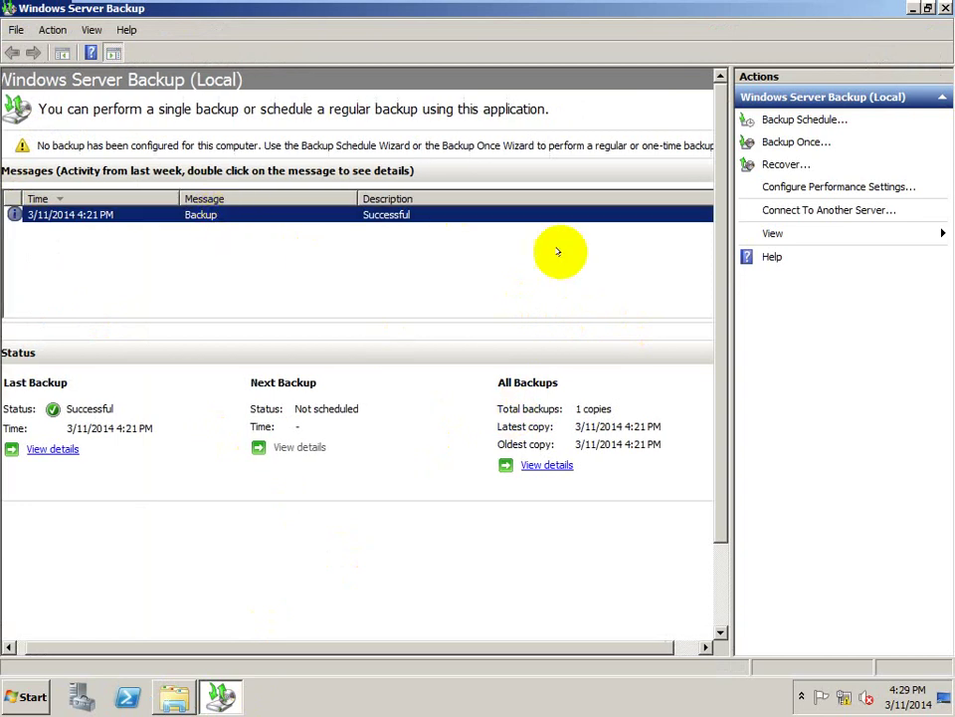
click(774, 164)
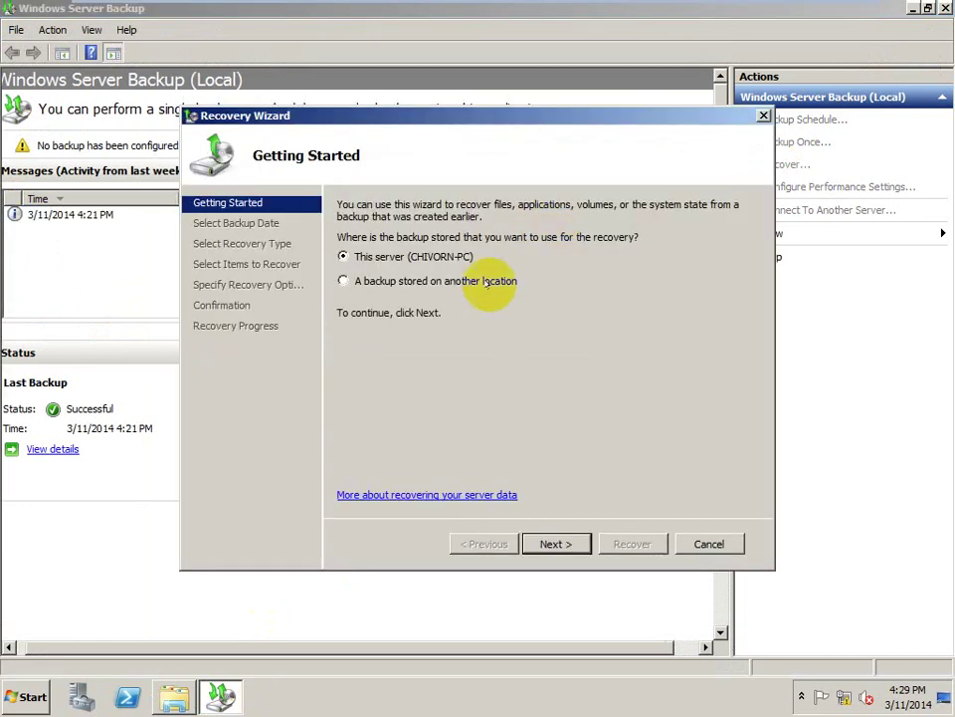
click(552, 542)
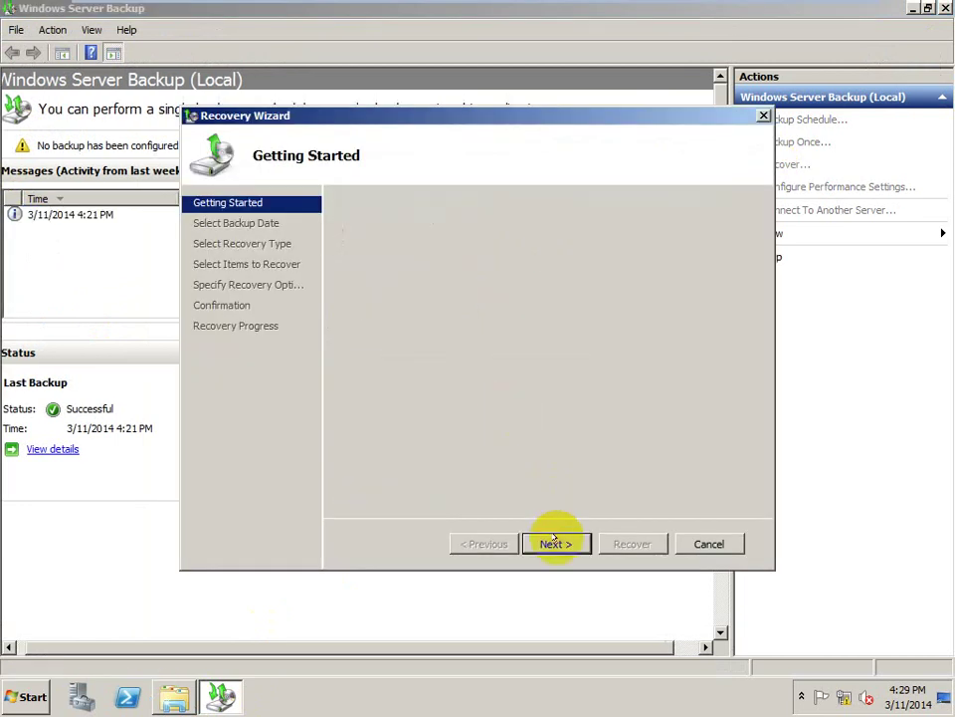
click(555, 540)
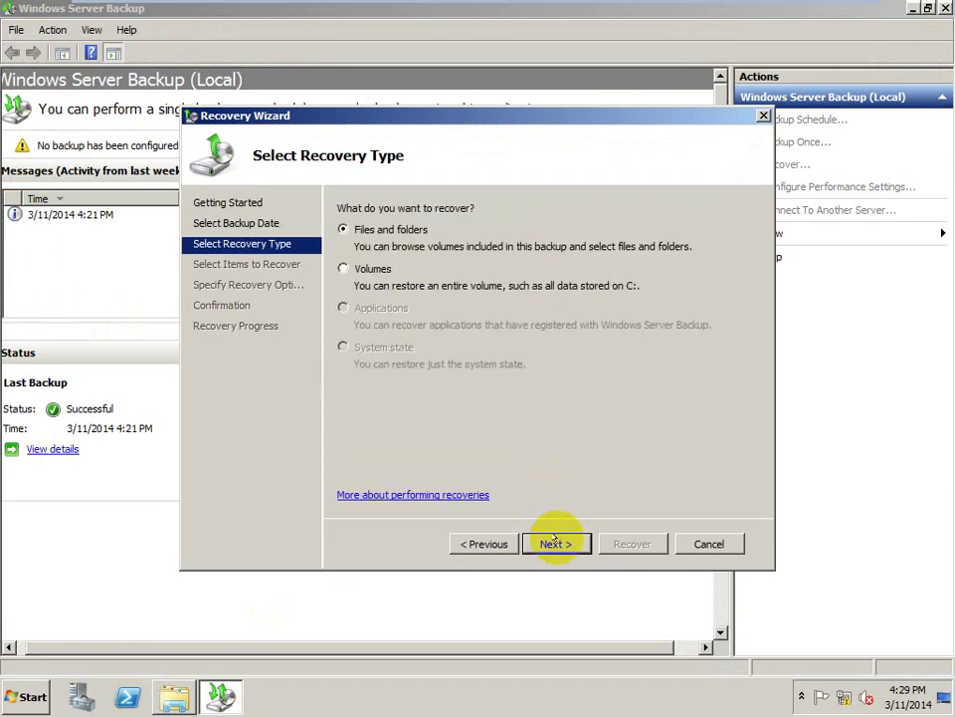
click(556, 543)
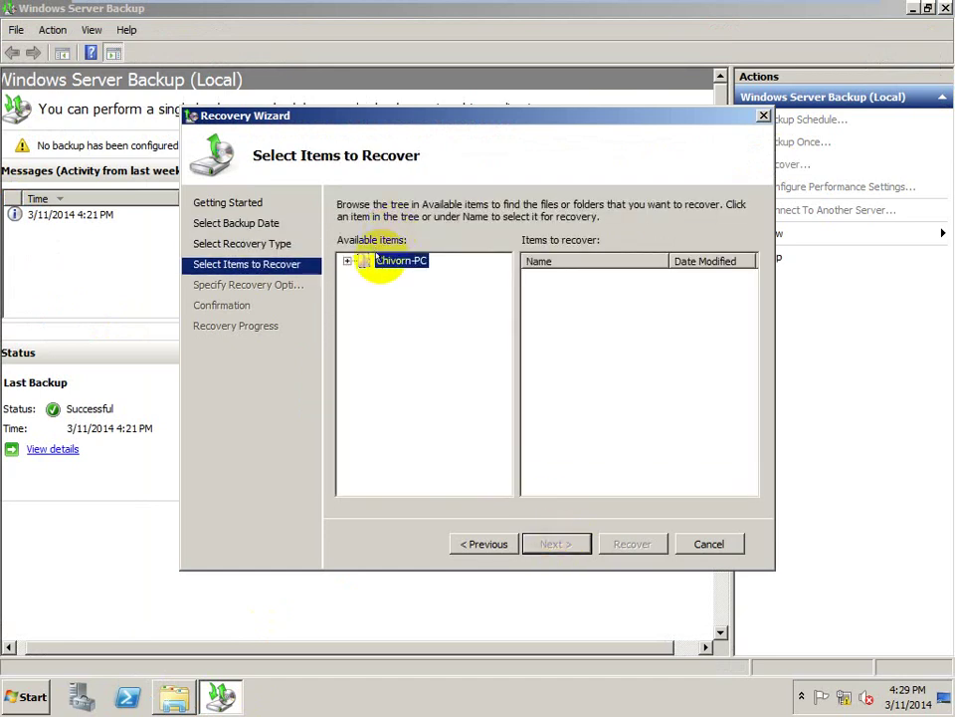
double_click(380, 261)
click(379, 276)
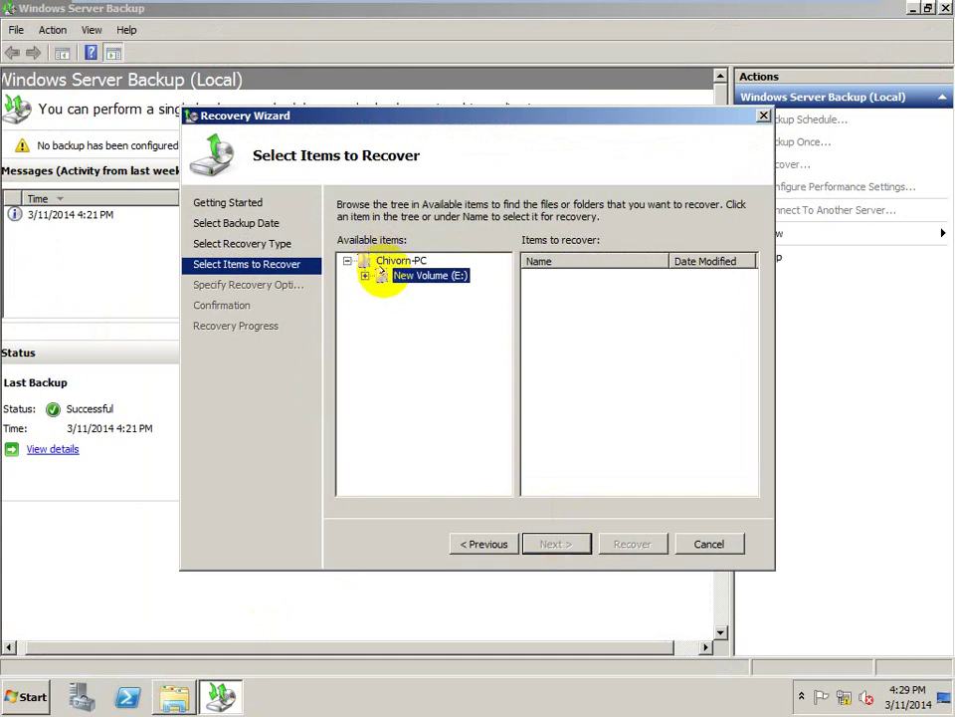
- Recover Hello Word to its original location on E:, close the wizard, and bring up Computer
click(555, 543)
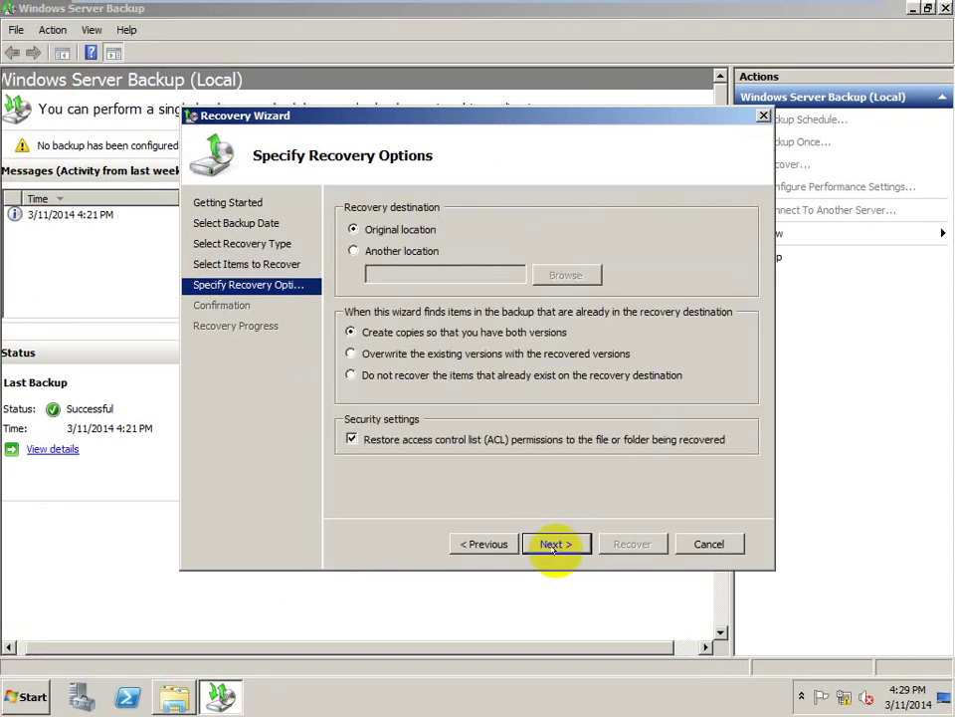
click(555, 544)
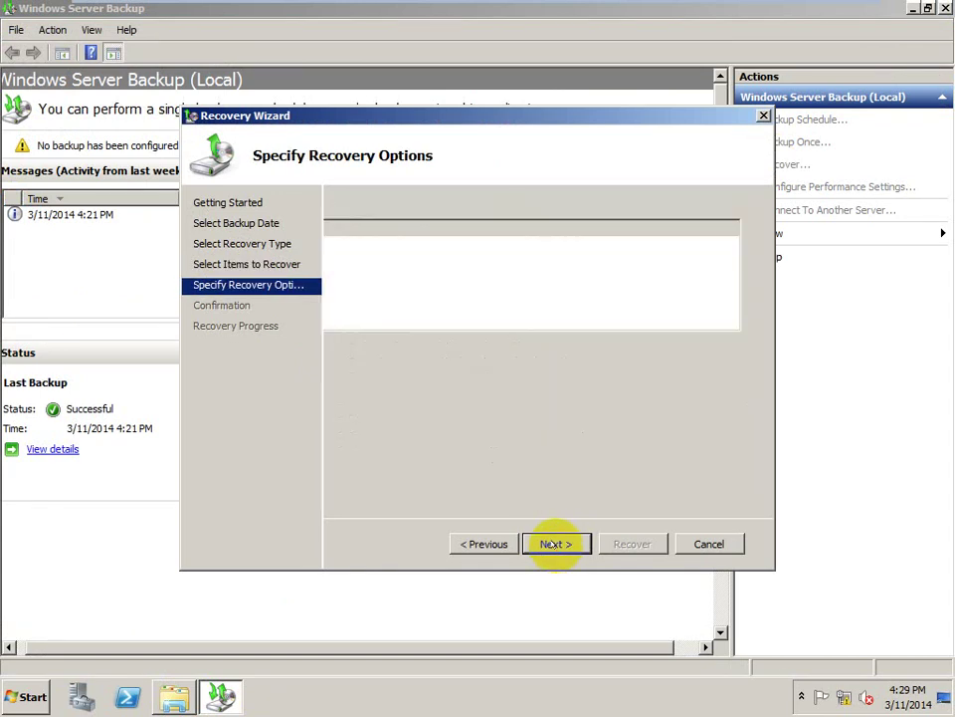
click(632, 541)
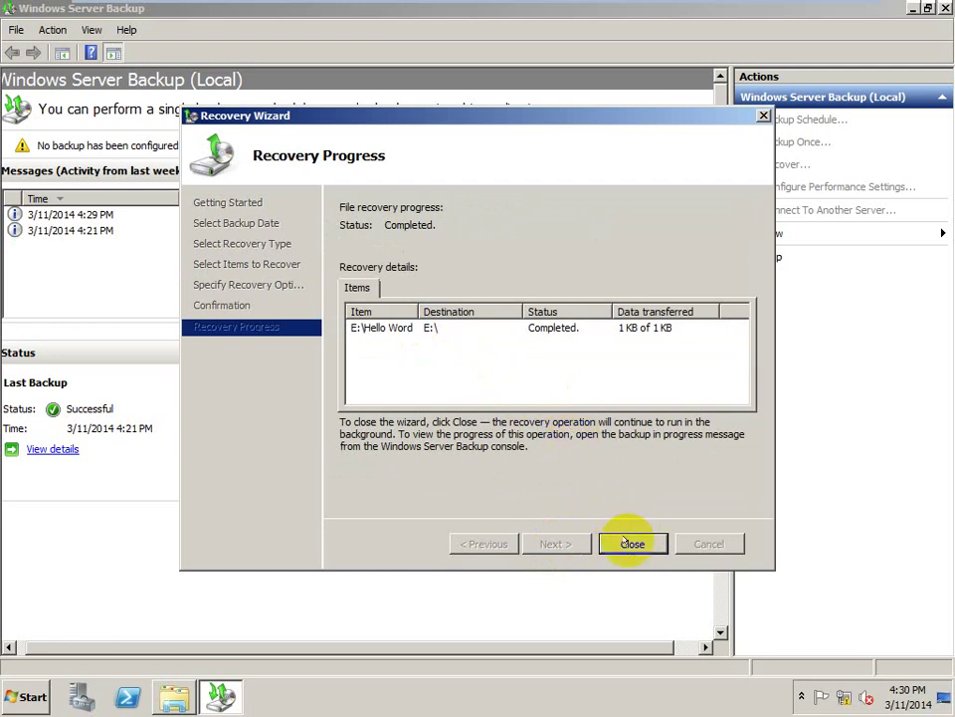
click(630, 542)
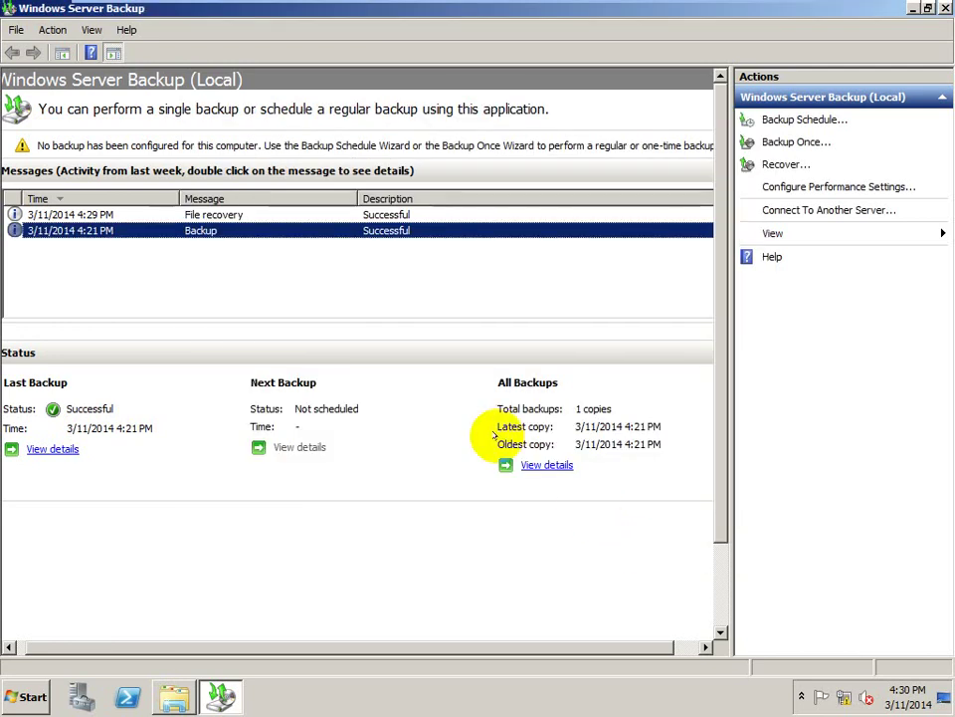
key(super+e)
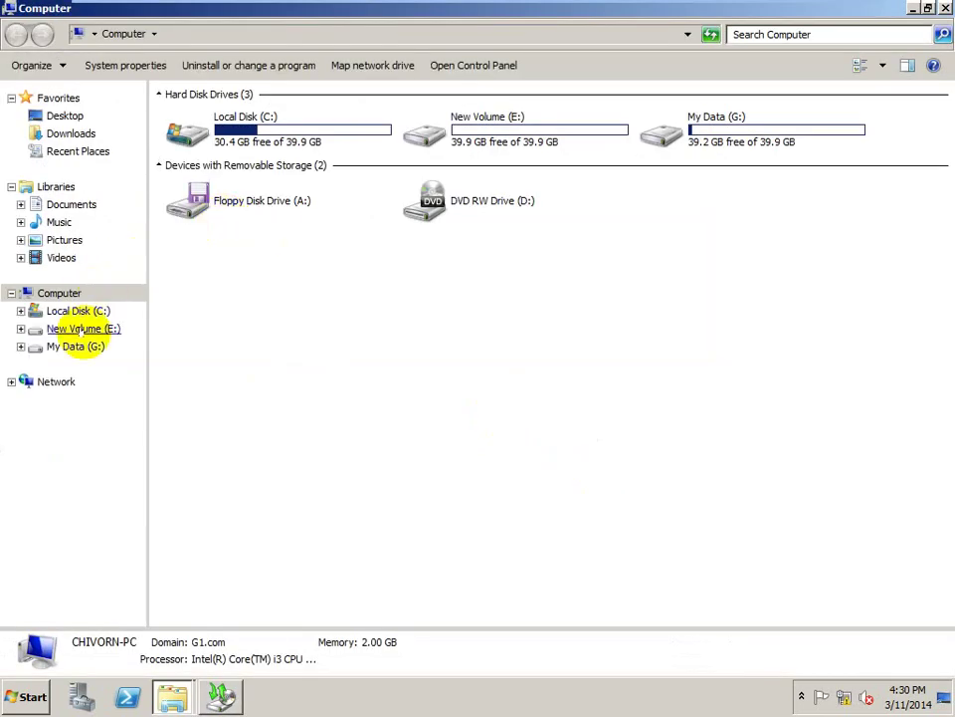
- Open E:\Hello Word\my password in Notepad, maximized, to check its user and password lines, then close it
click(79, 330)
click(197, 118)
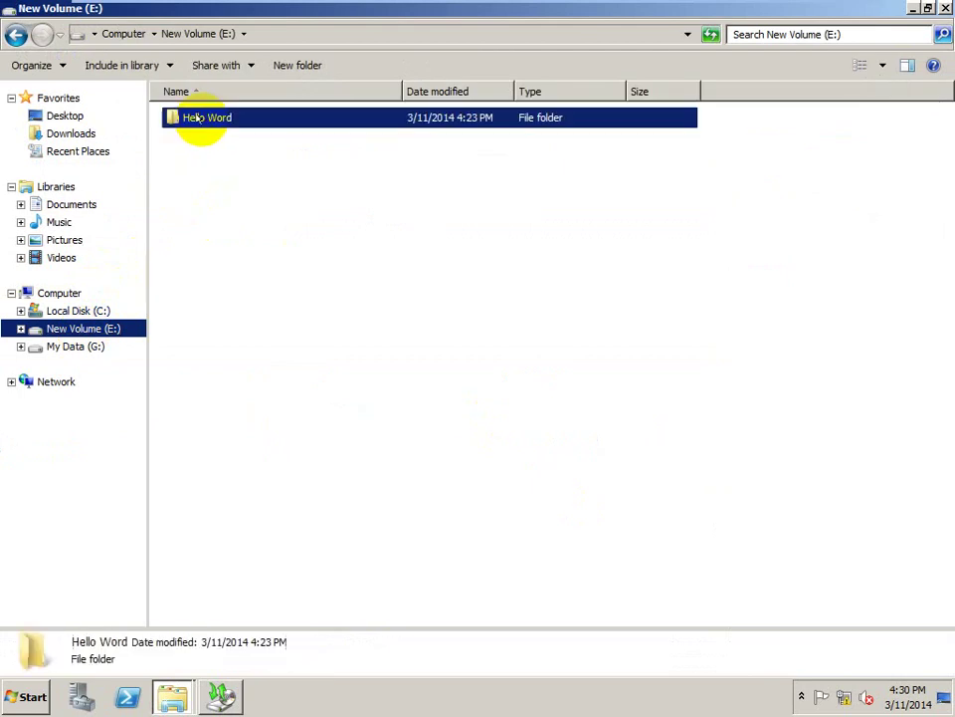
double_click(197, 118)
click(202, 119)
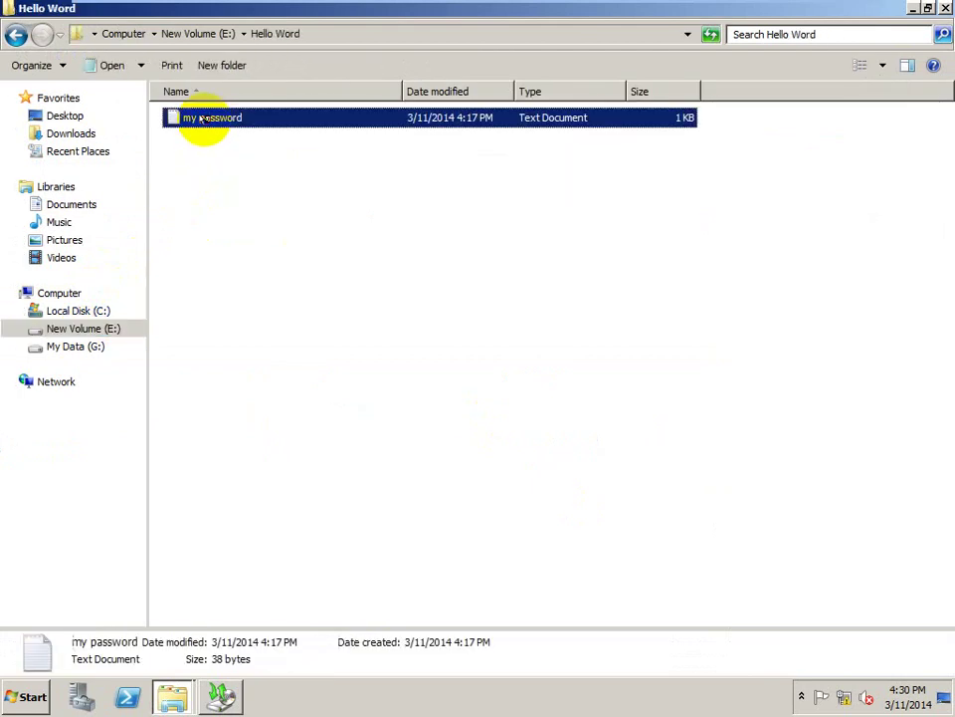
double_click(202, 118)
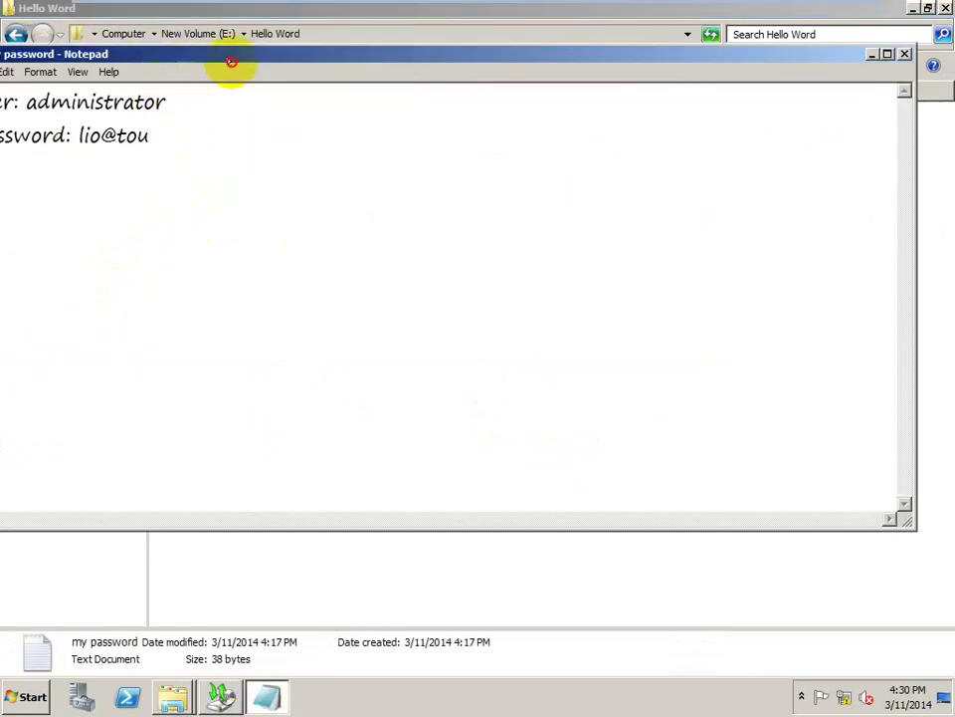
drag(231, 61, 351, 60)
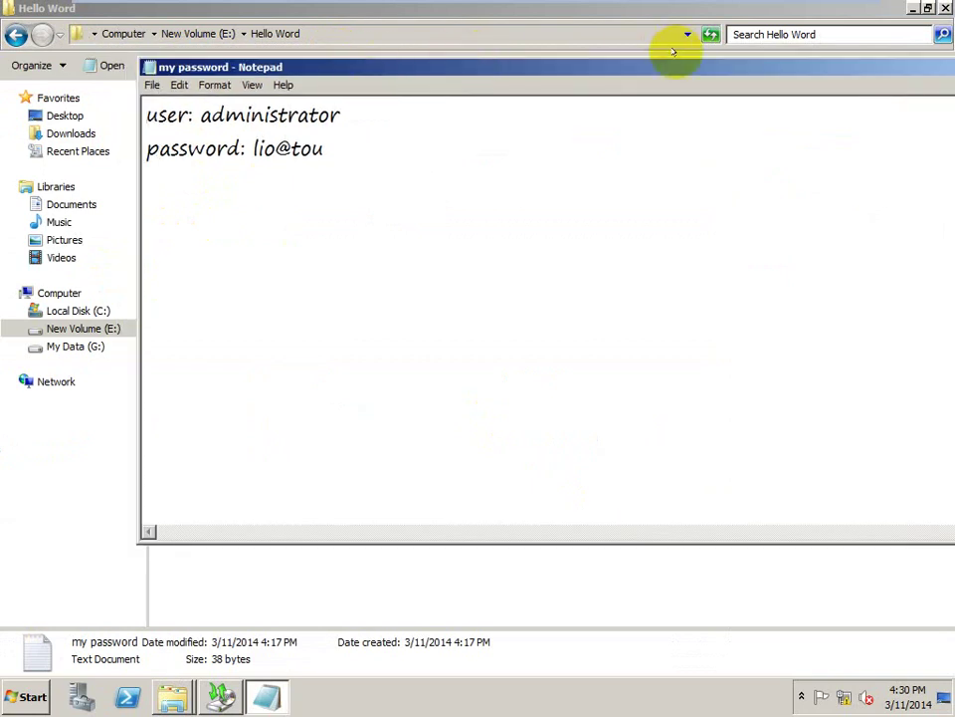
double_click(587, 65)
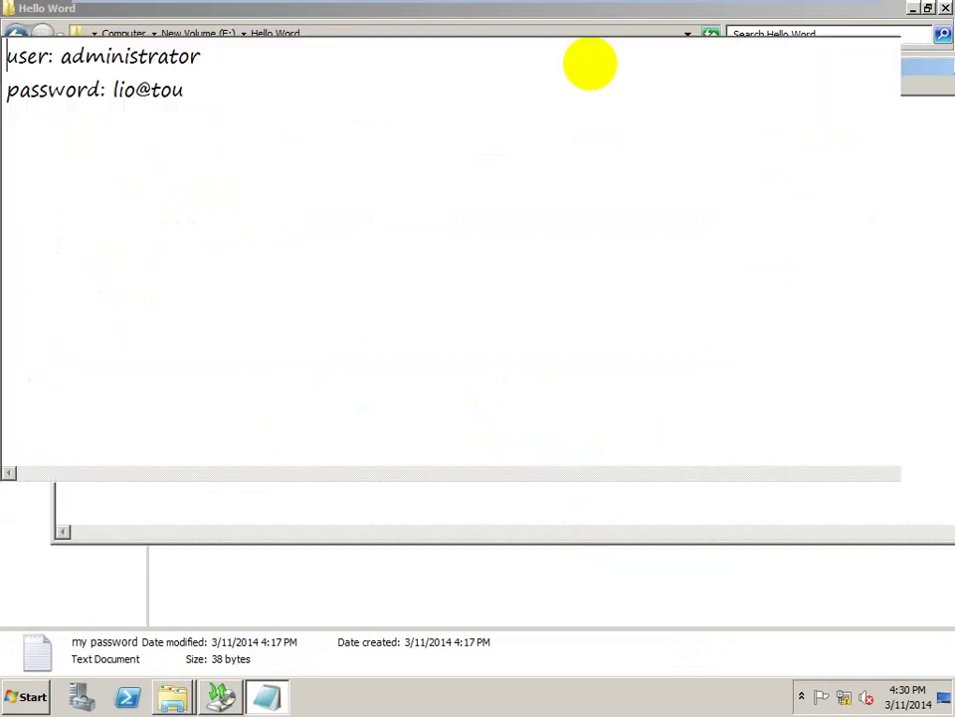
key(Num_Lock)
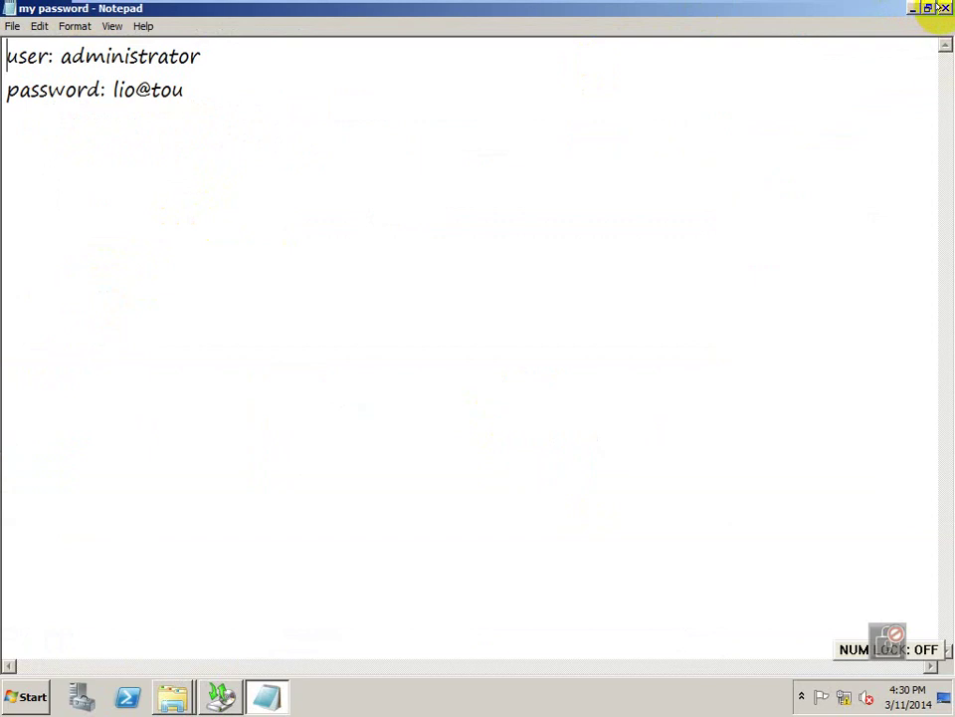
click(943, 8)
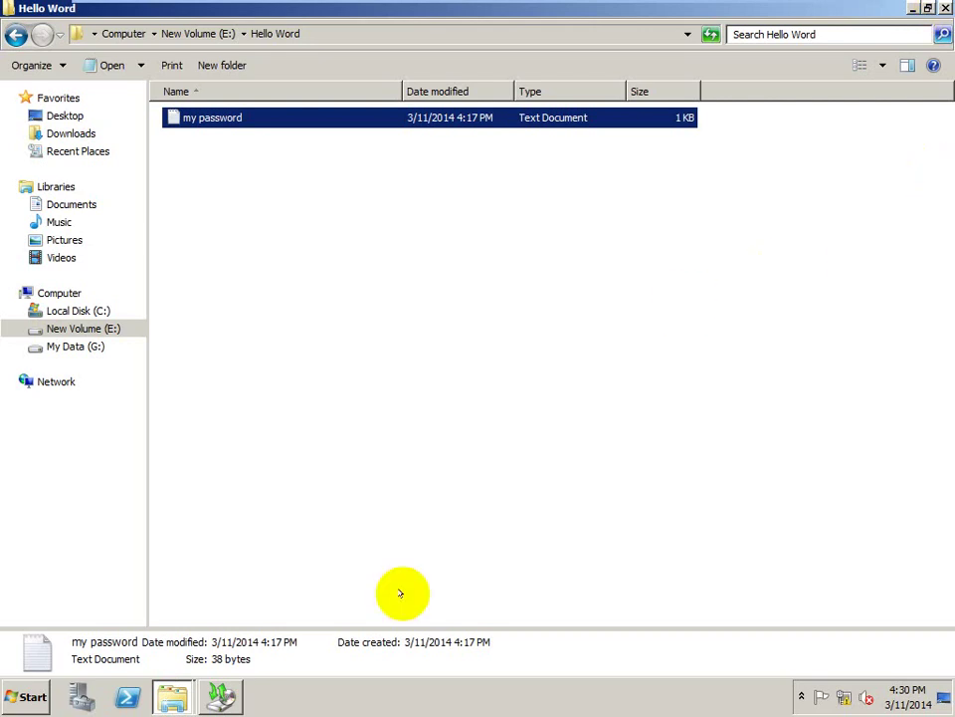
- Start the Backup Schedule Wizard with a Custom backup configuration
click(221, 696)
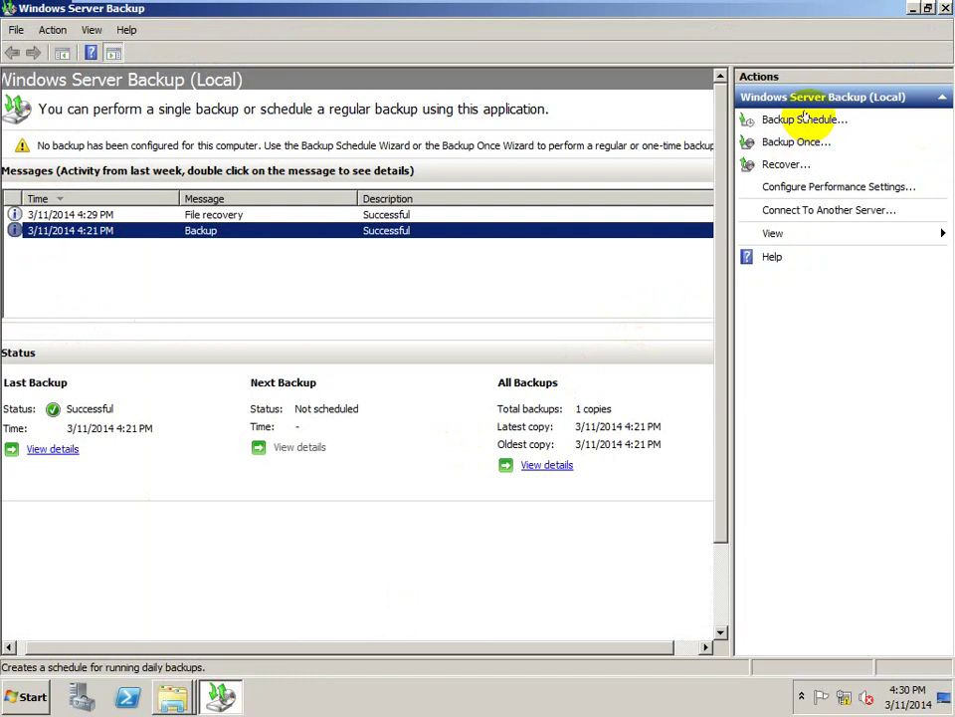
click(805, 118)
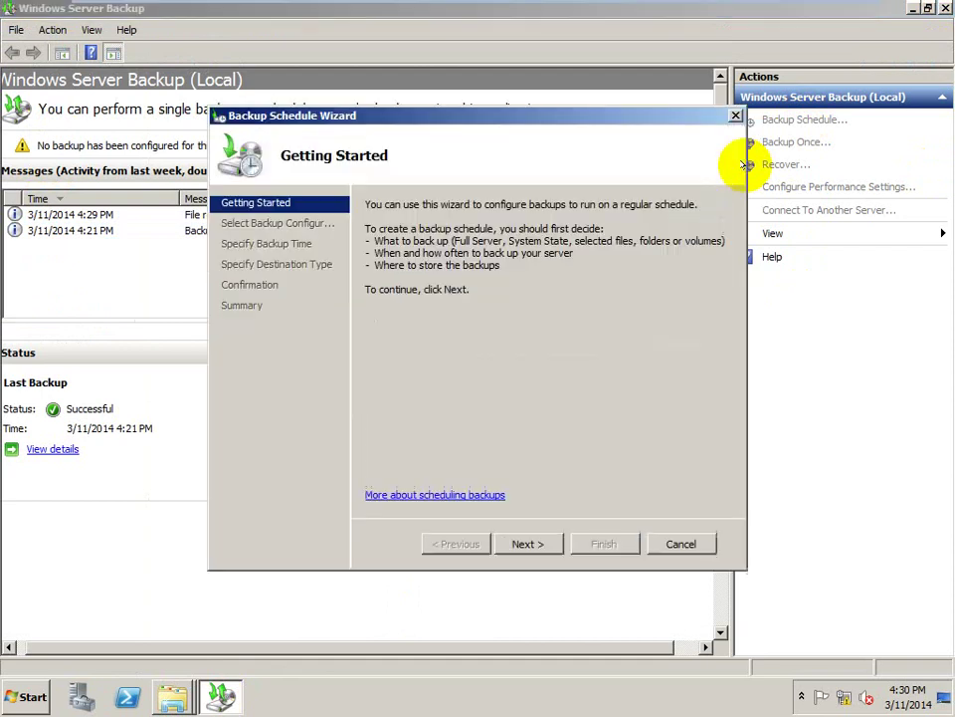
click(522, 541)
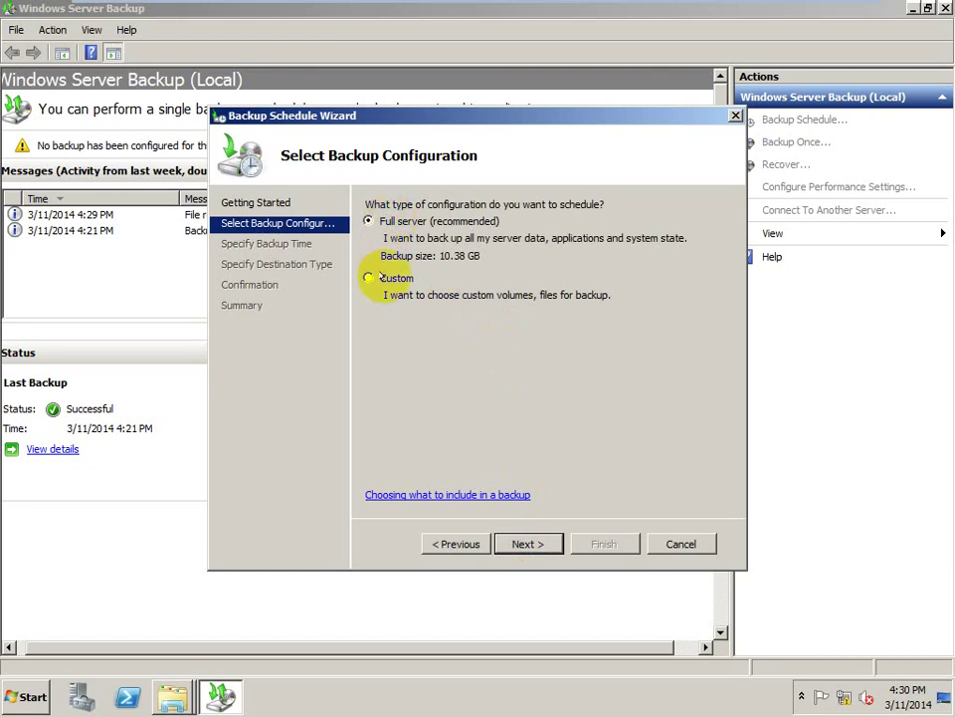
click(376, 278)
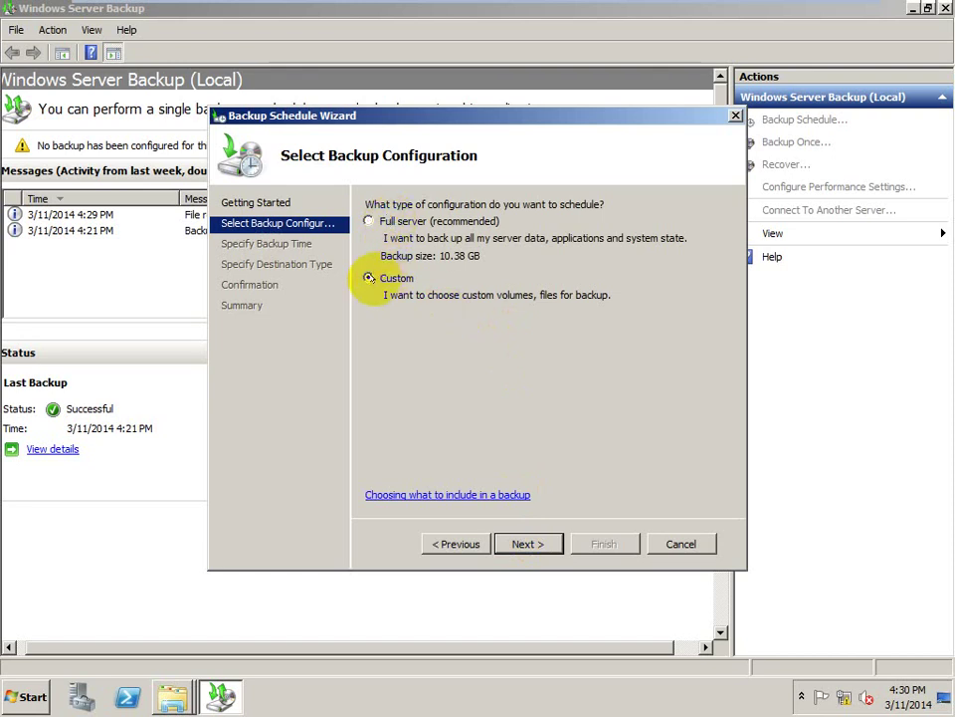
click(525, 542)
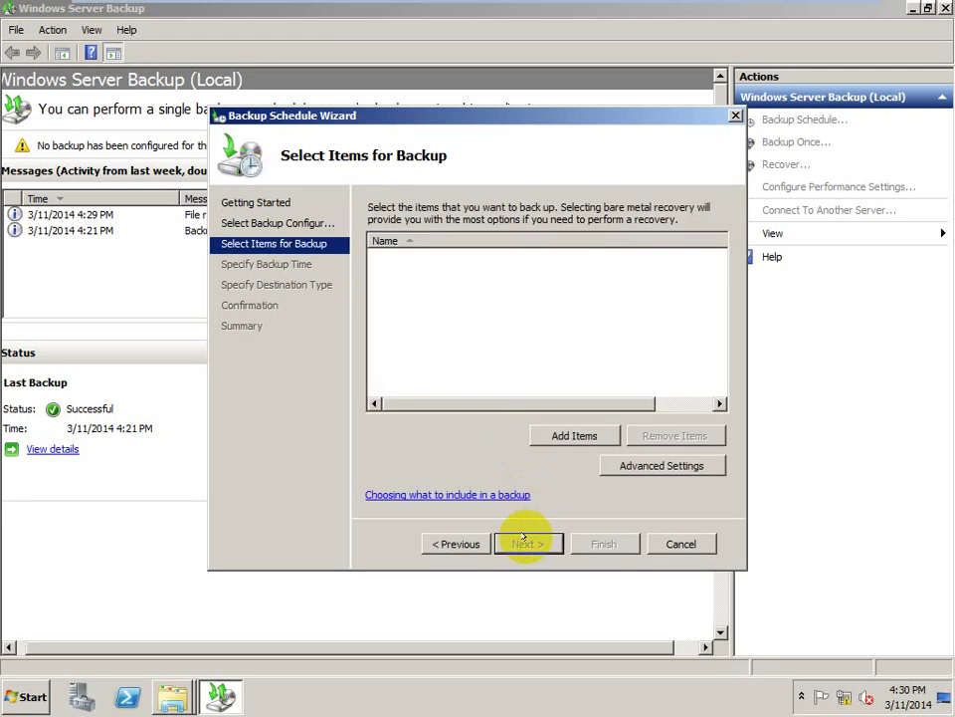
- Make New Volume (E:) the only backup item, removing My Data (G:)
click(573, 434)
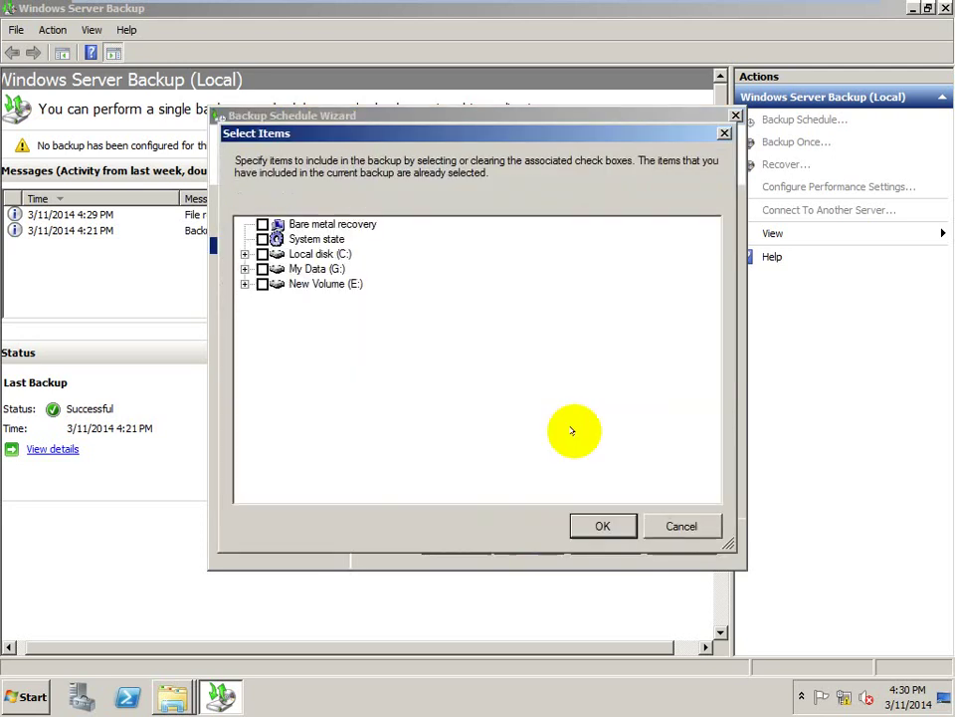
click(263, 268)
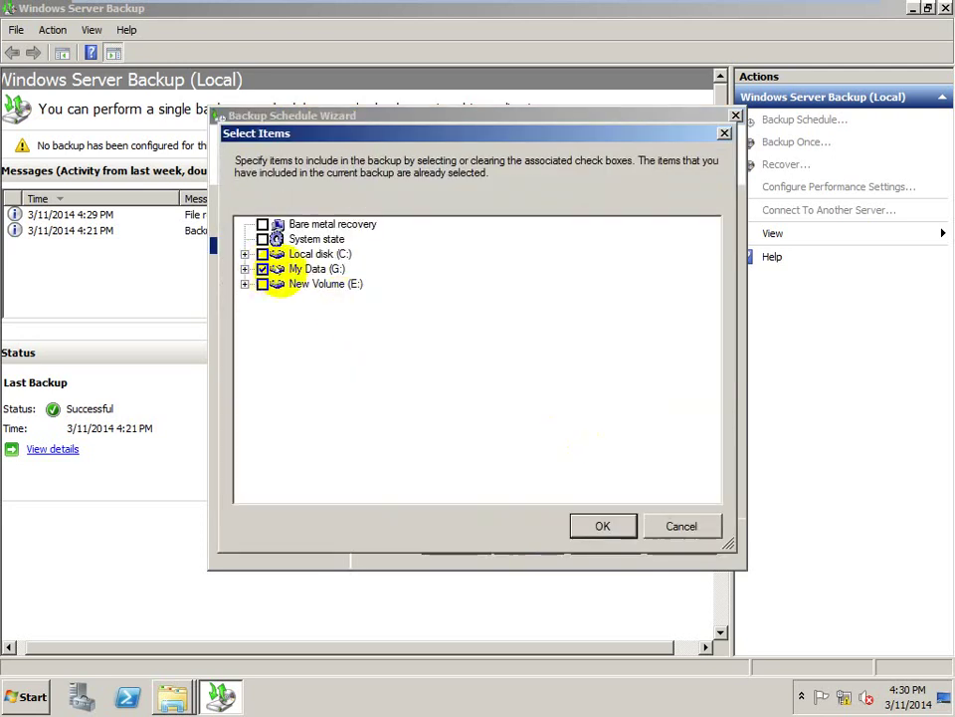
click(603, 524)
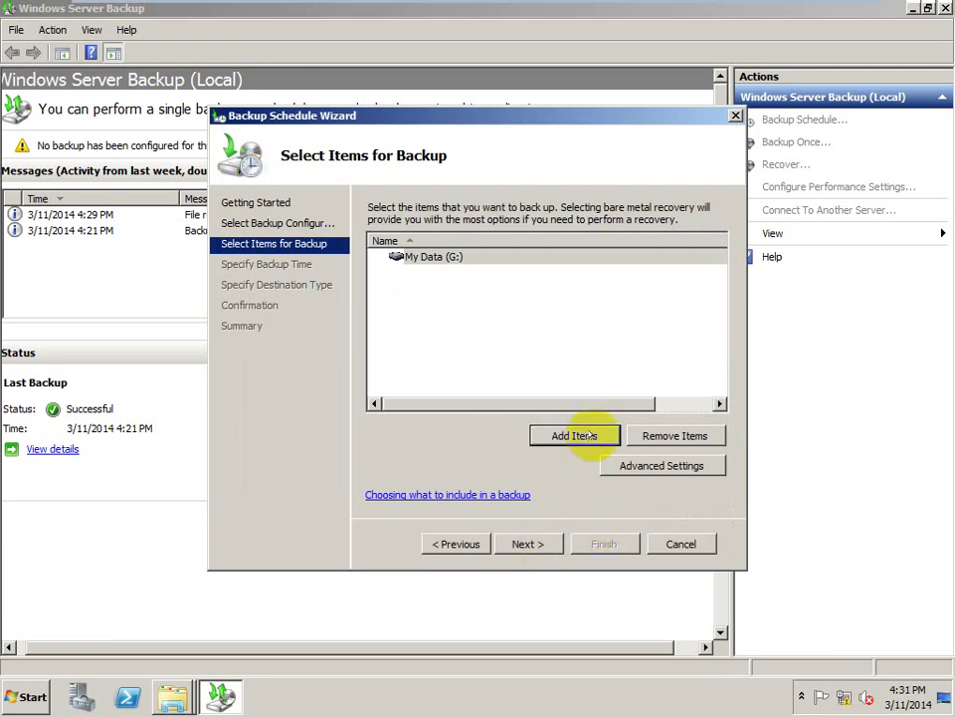
click(433, 258)
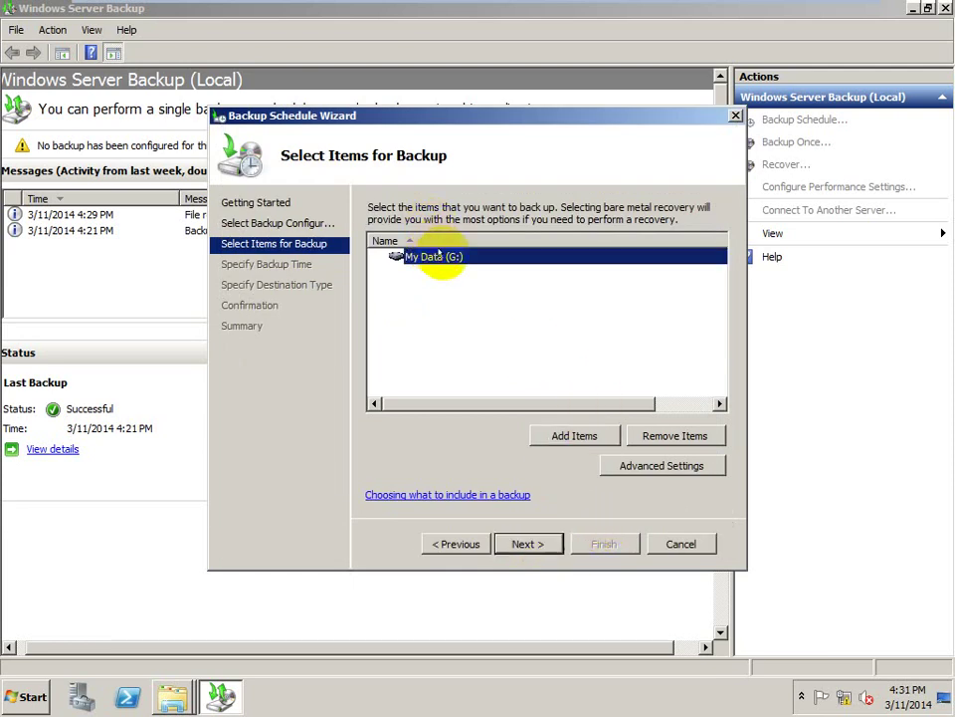
click(675, 435)
click(567, 435)
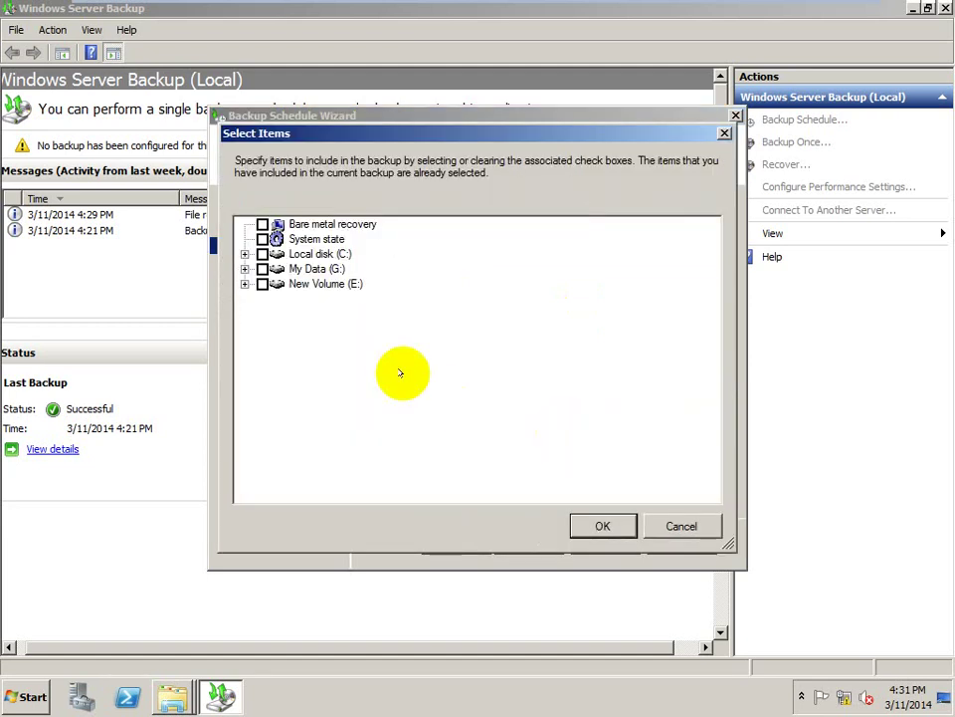
click(262, 284)
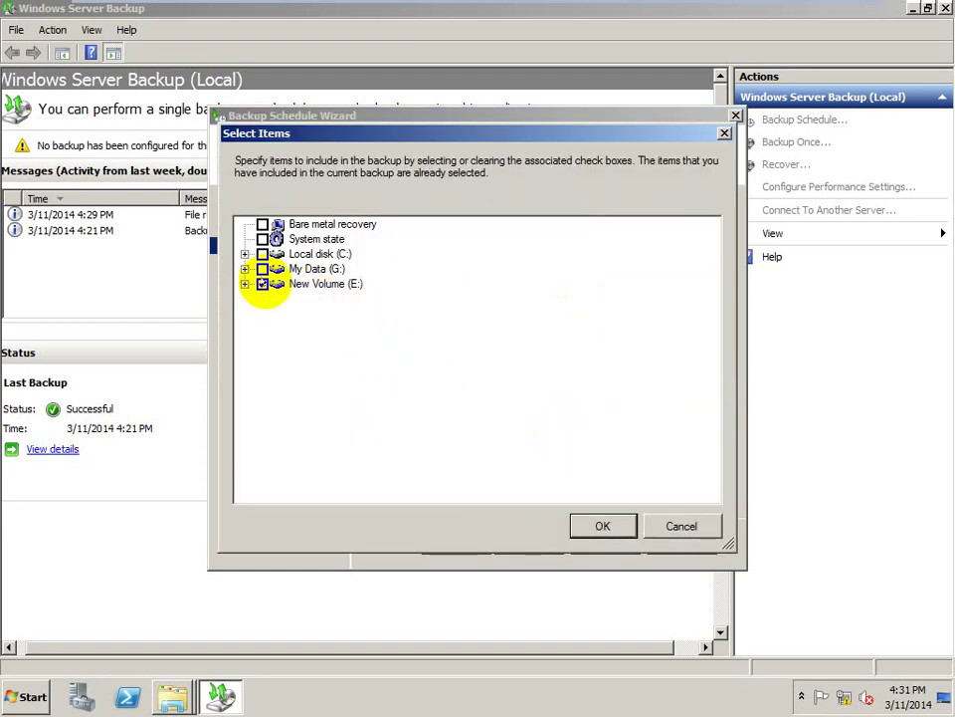
click(598, 525)
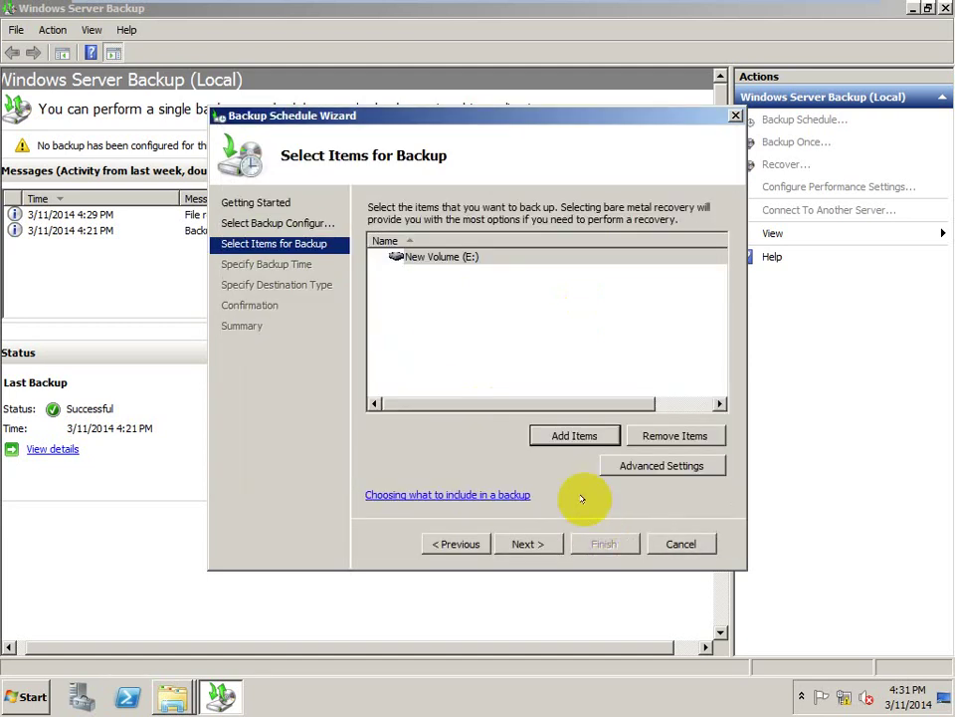
- Schedule the backup to run once a day at 12:00 AM
click(529, 543)
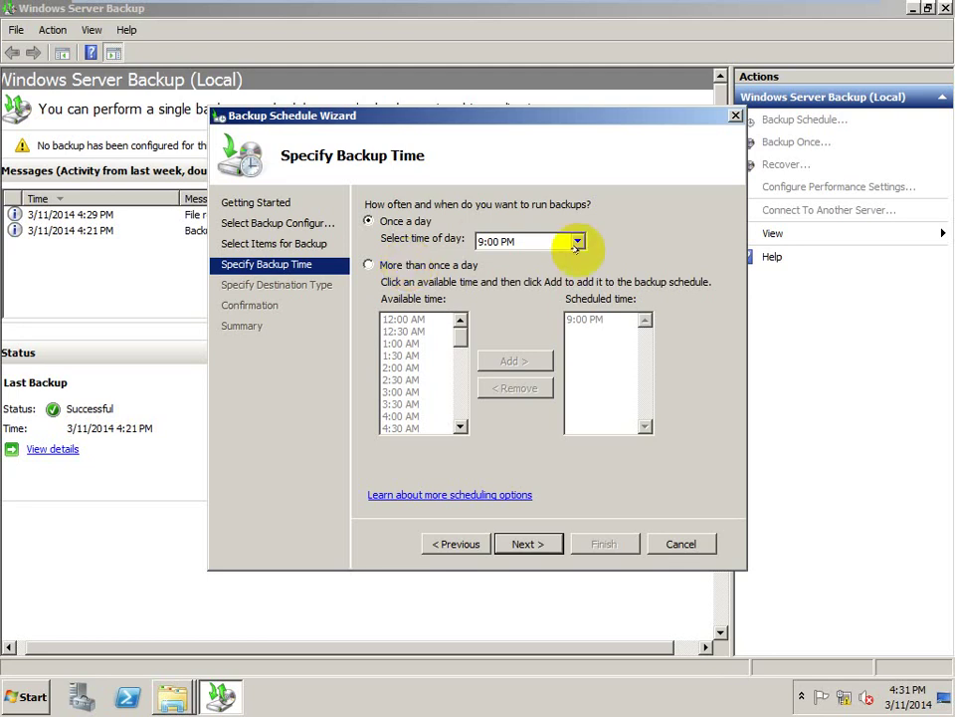
click(577, 241)
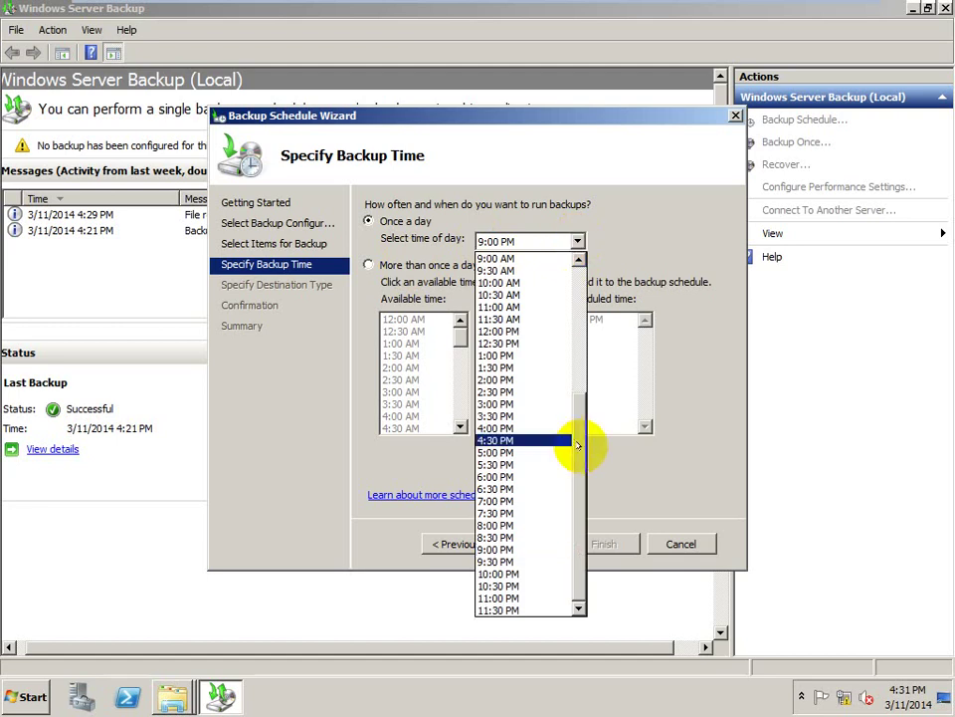
drag(580, 448, 587, 319)
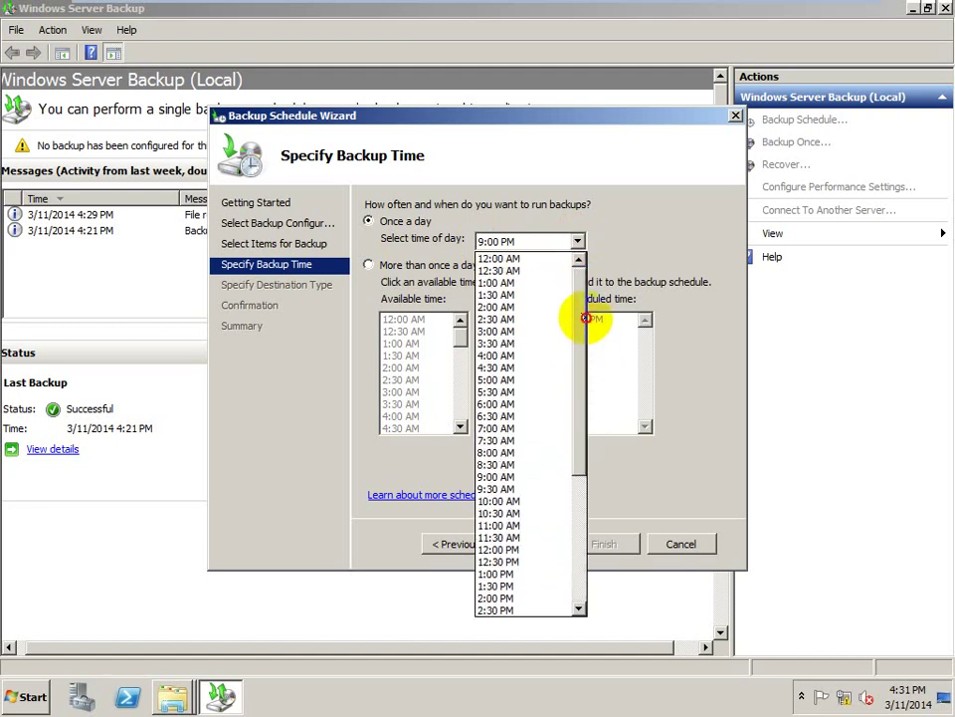
click(541, 258)
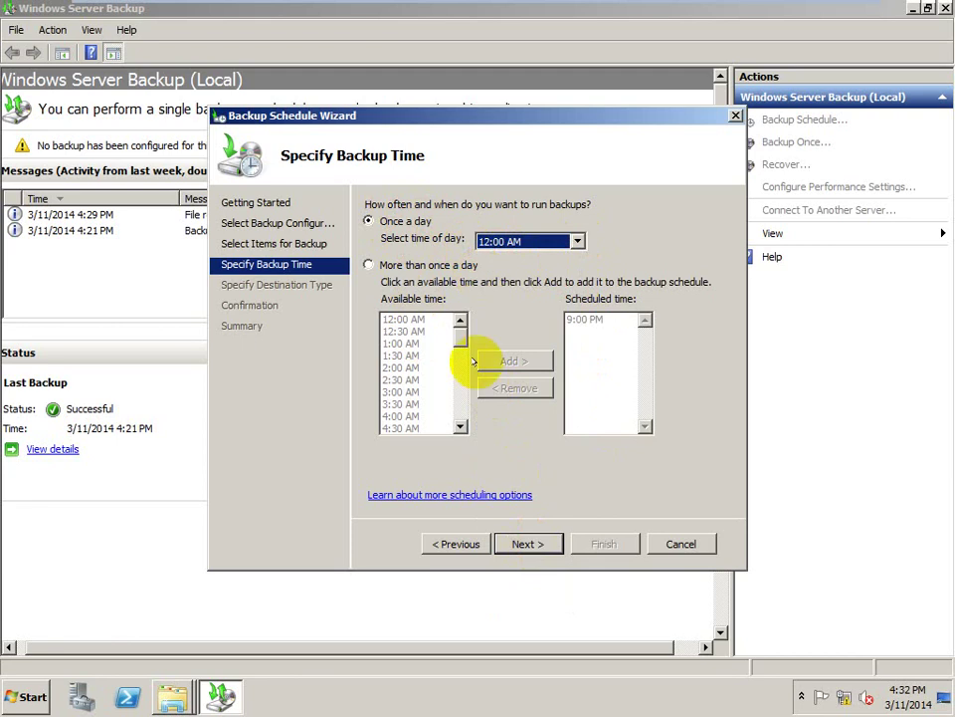
click(518, 542)
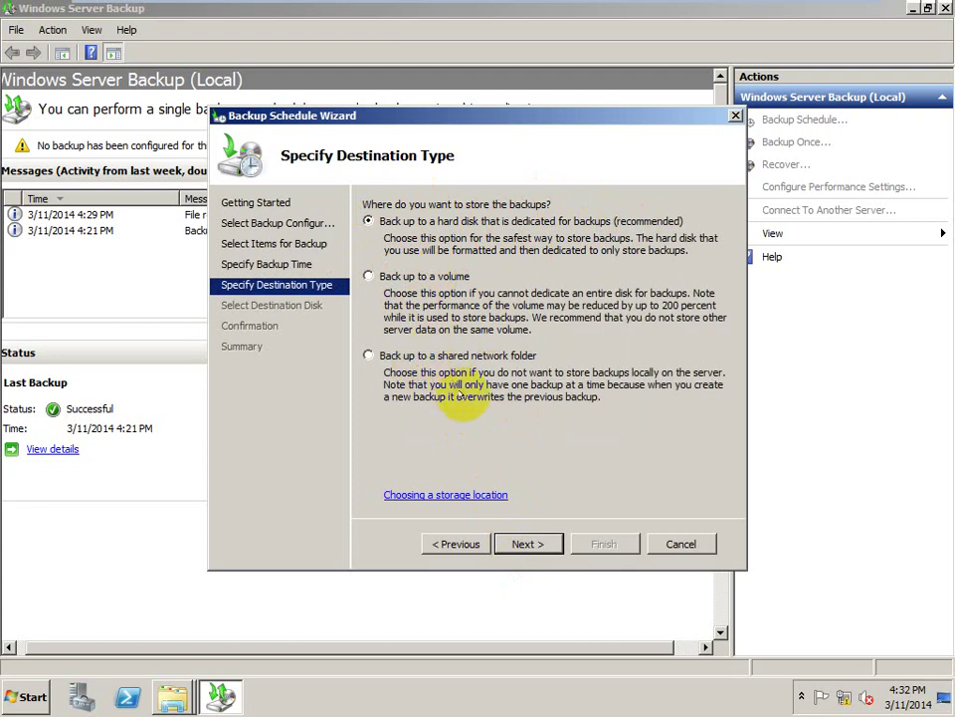
- Keep dedicated hard disk storage and show all available disks
click(527, 544)
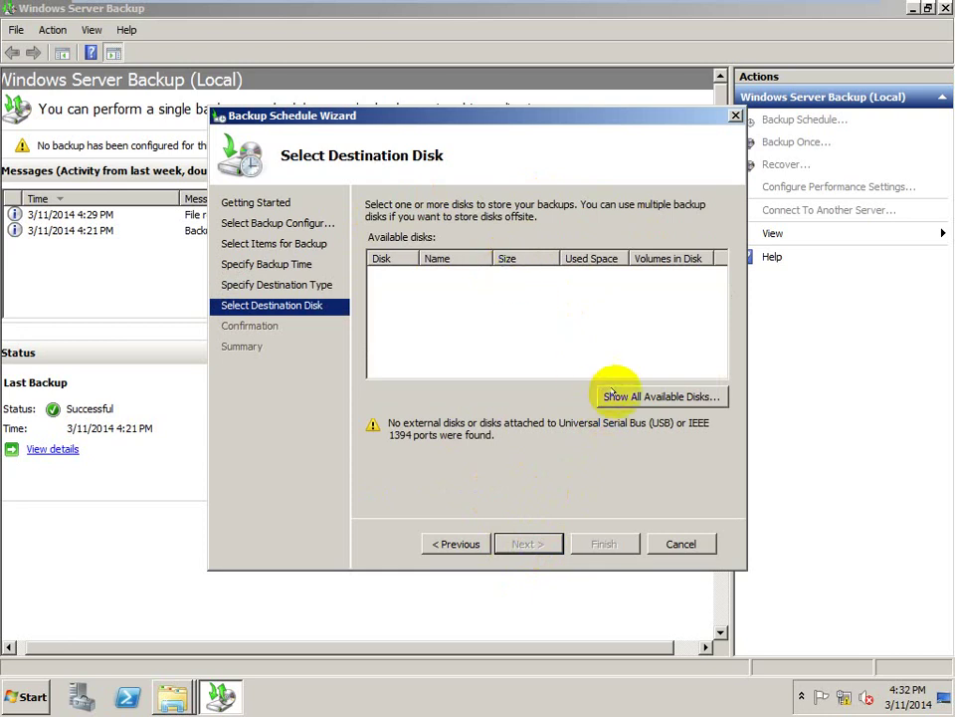
click(613, 395)
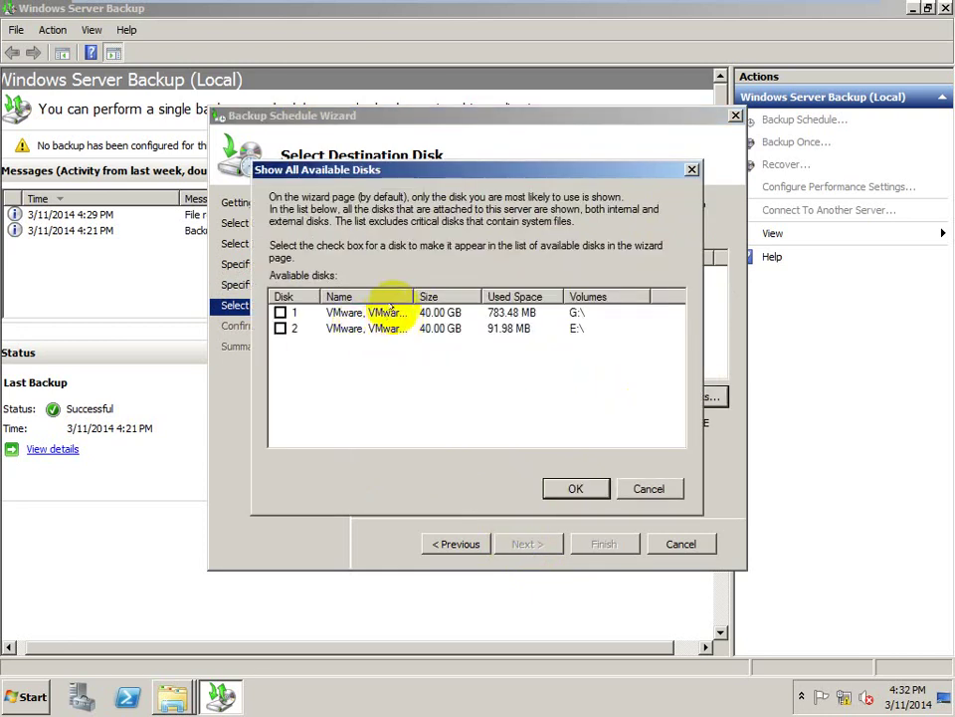
drag(403, 294, 473, 293)
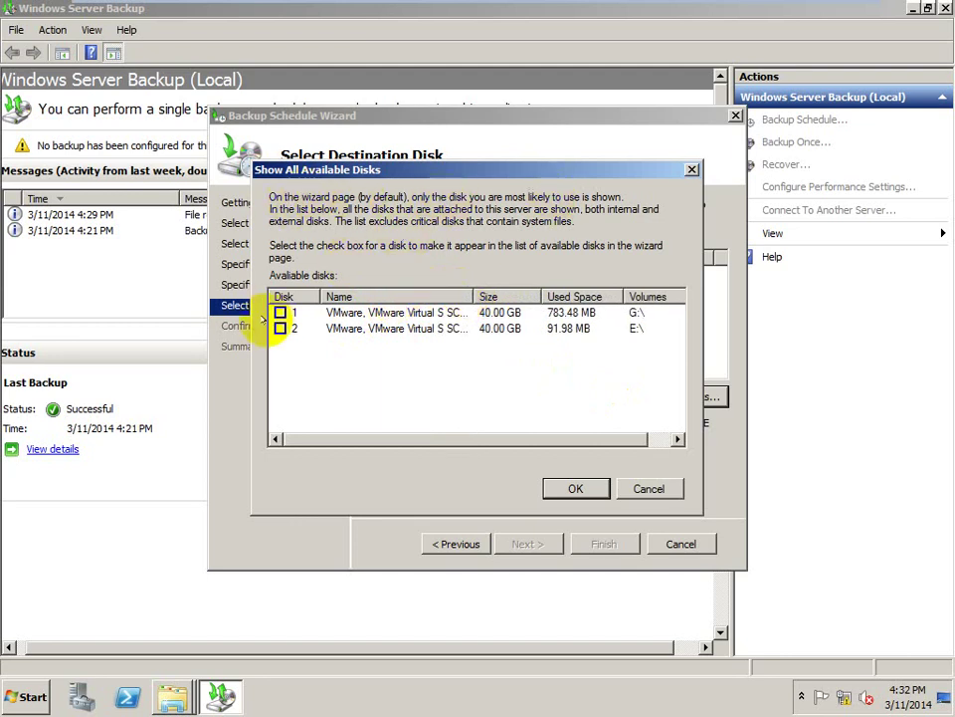
click(280, 328)
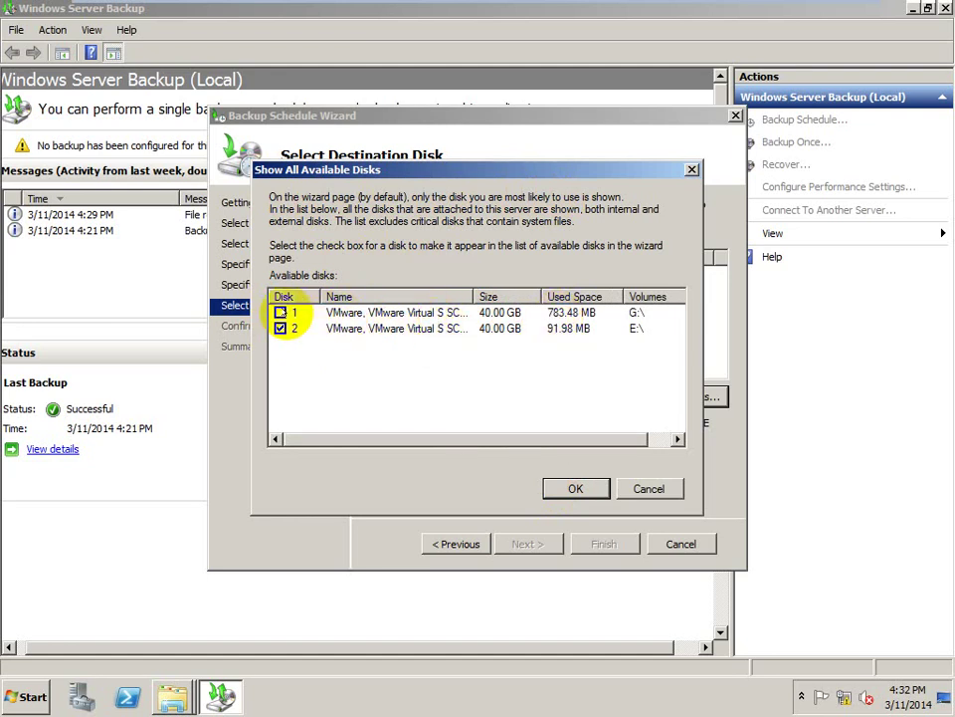
- Select only Disk 1 (G:, 40.00 GB) as the backup destination disk
click(281, 313)
click(281, 328)
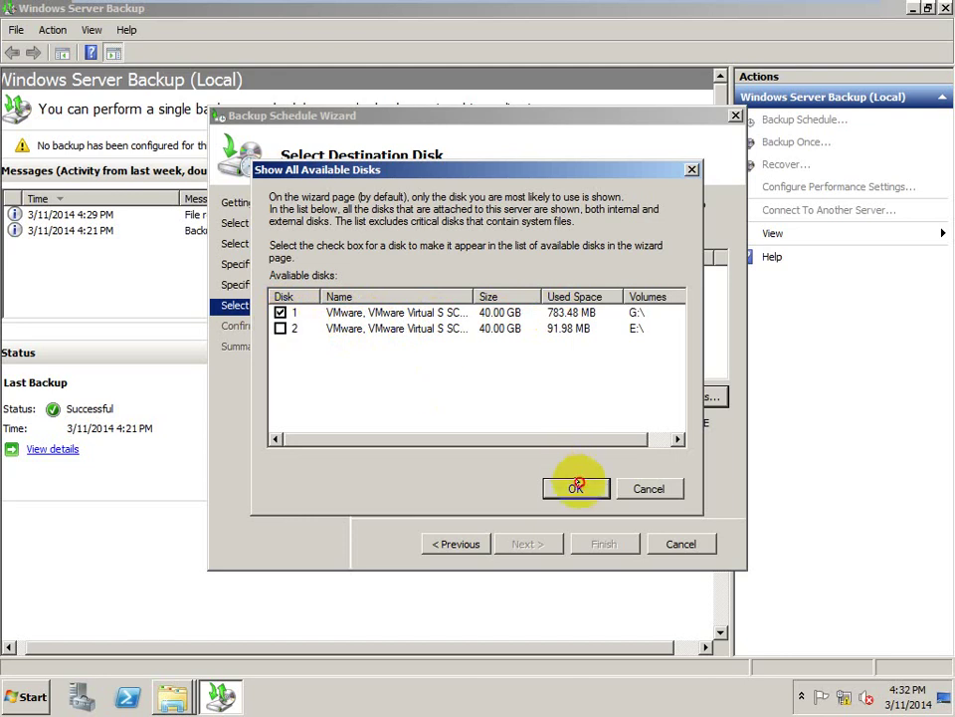
click(571, 488)
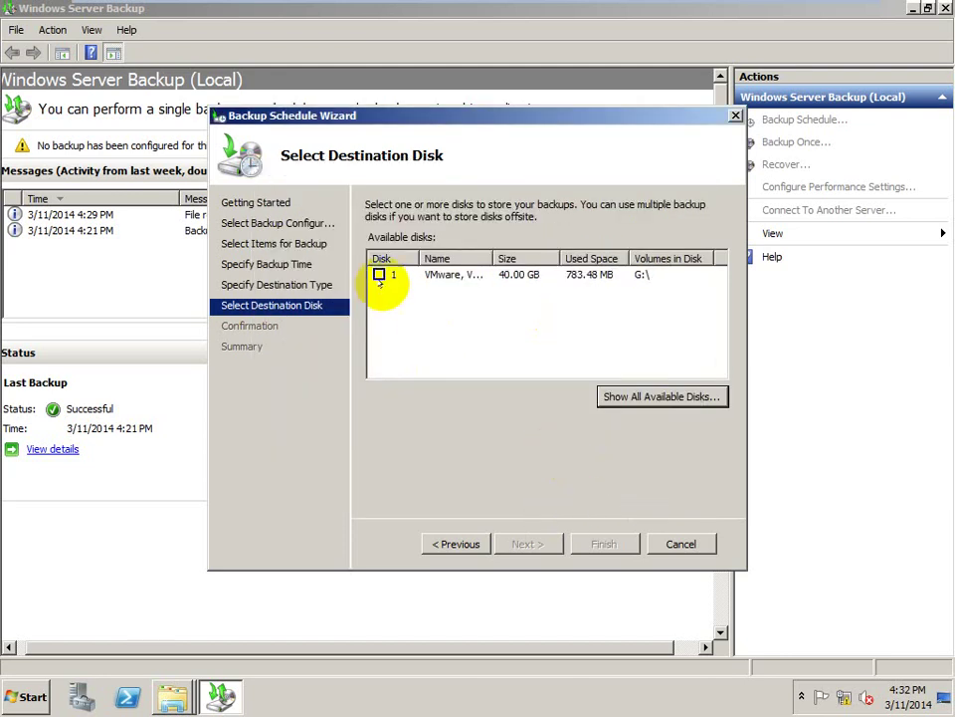
click(380, 274)
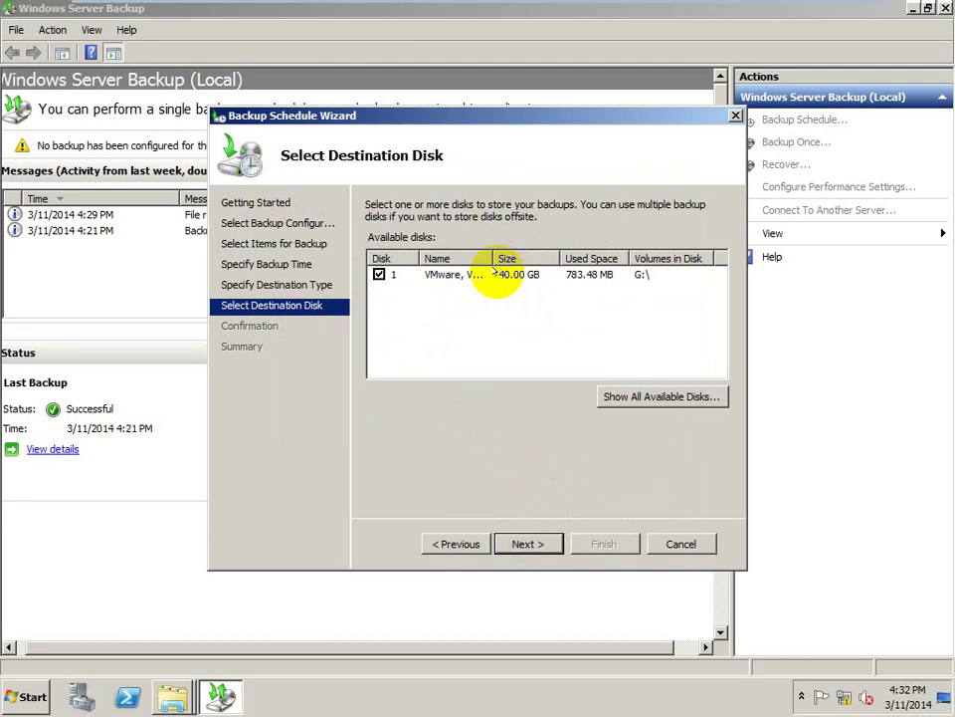
- Accept the reformat warnings for disk G: and finish creating the daily E: backup schedule
click(525, 543)
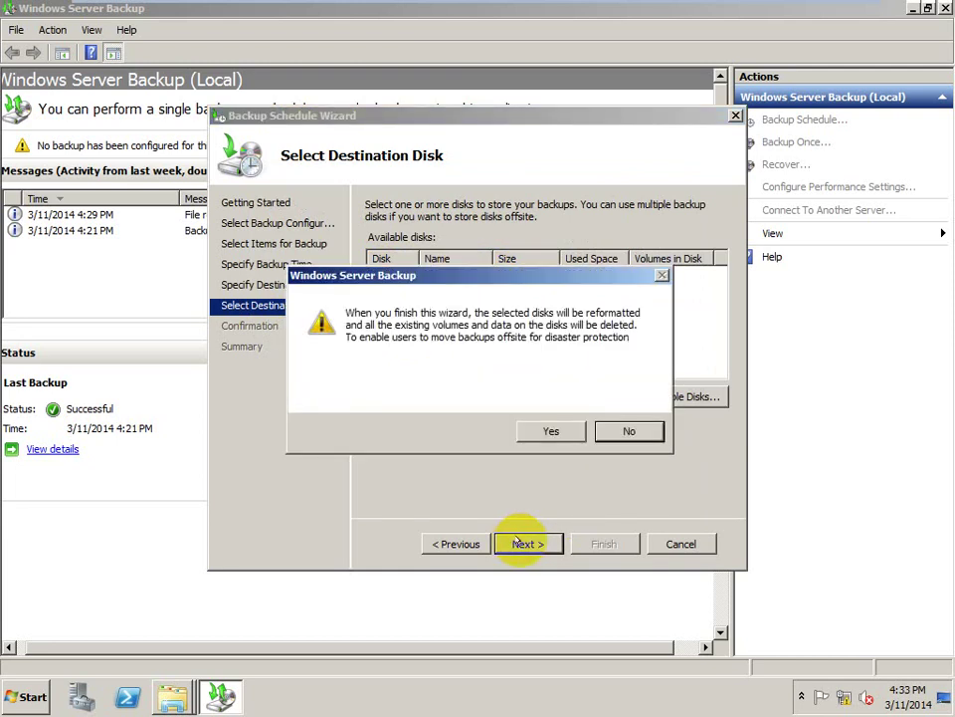
click(550, 429)
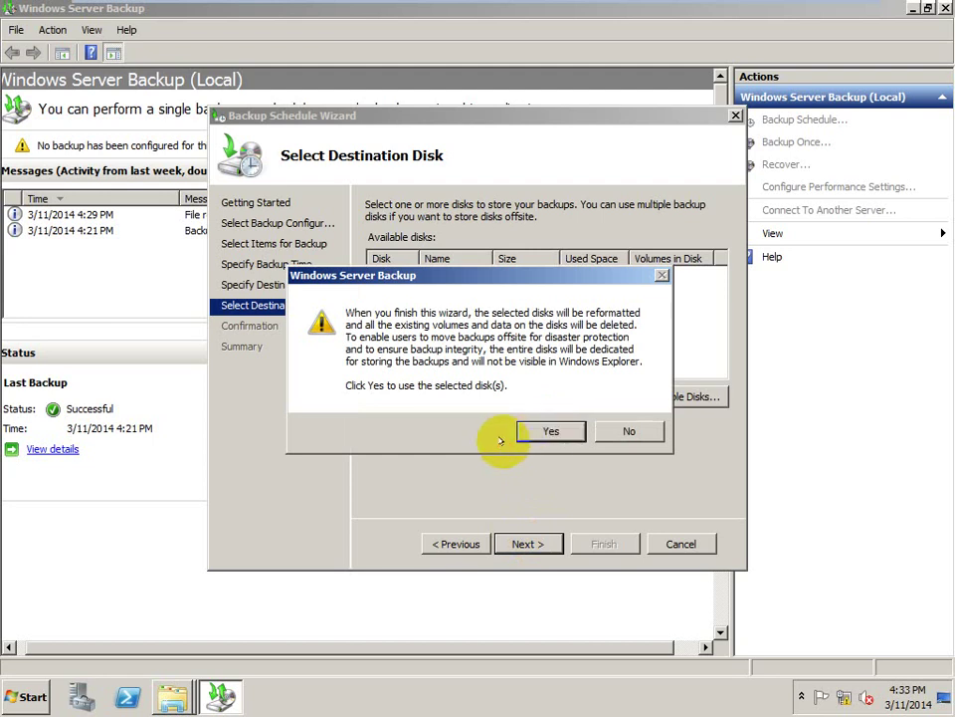
click(530, 431)
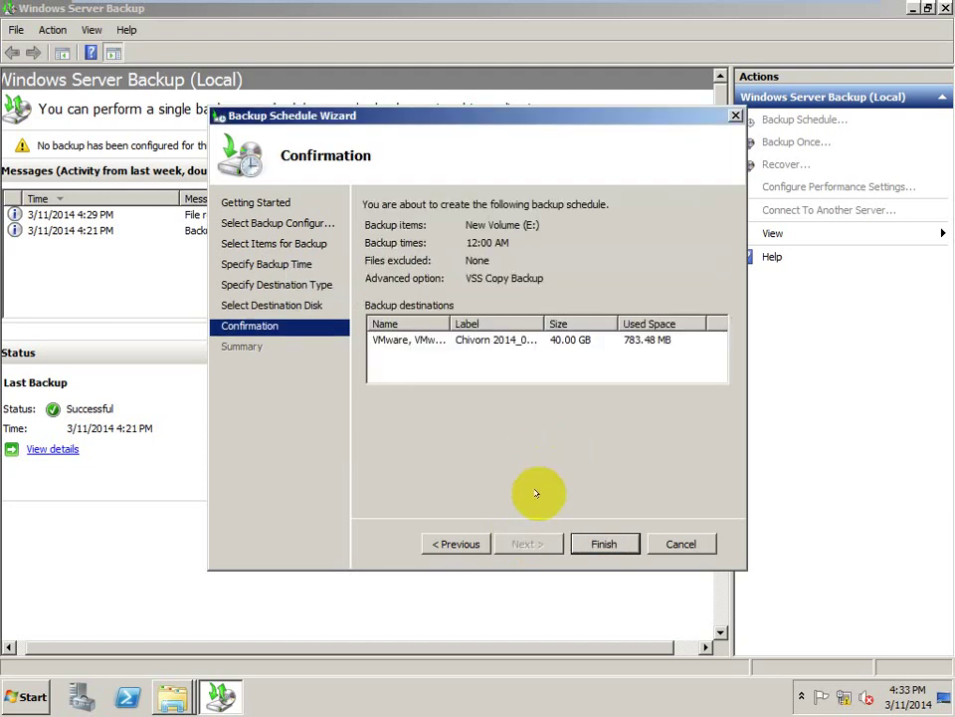
click(587, 539)
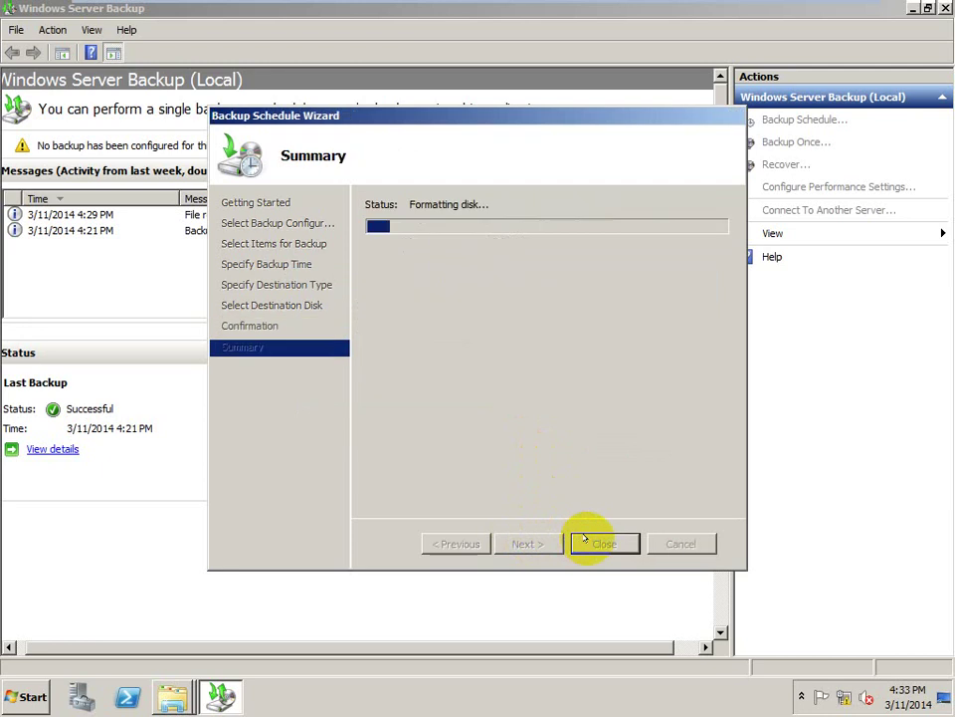
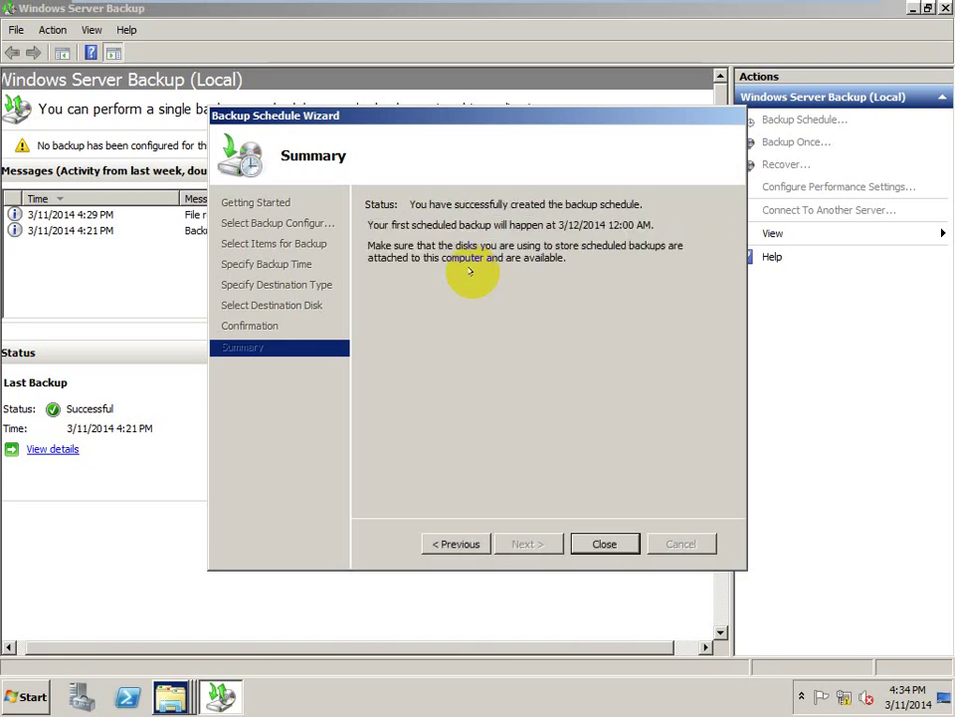
- Close the completed Backup Schedule Wizard with the daily 12:00 AM backup of New Volume (E:) scheduled
click(602, 544)
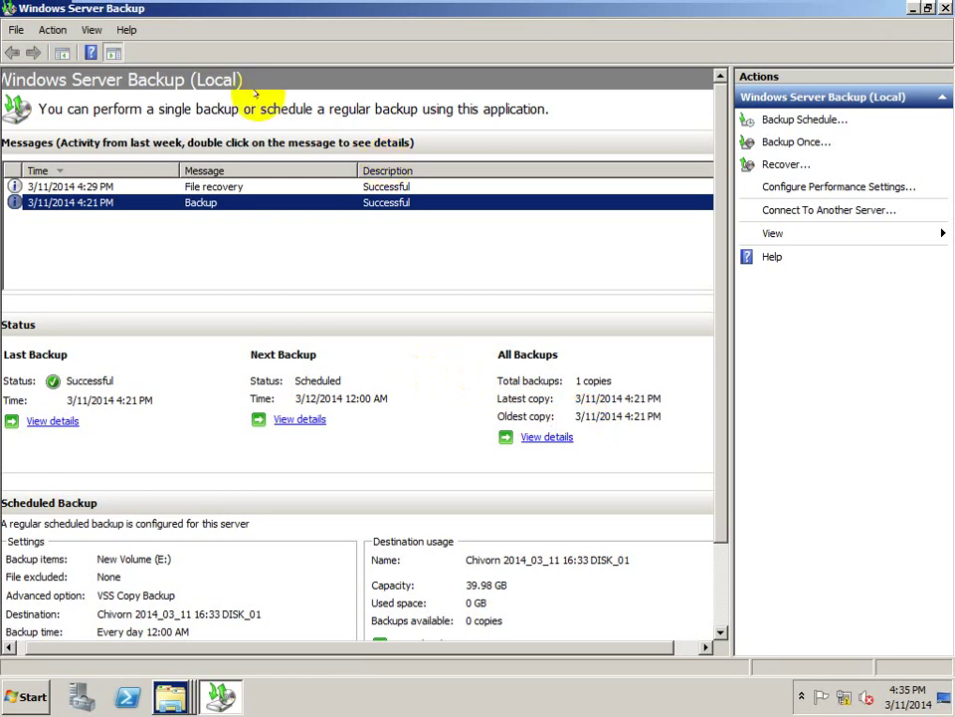
- Minimize the VM, append '(done)' to the E: and Drive D -> F: checklist lines, then show the desktop
key(Num_Lock)
key(Num_Lock)
mouse_move(399, 6)
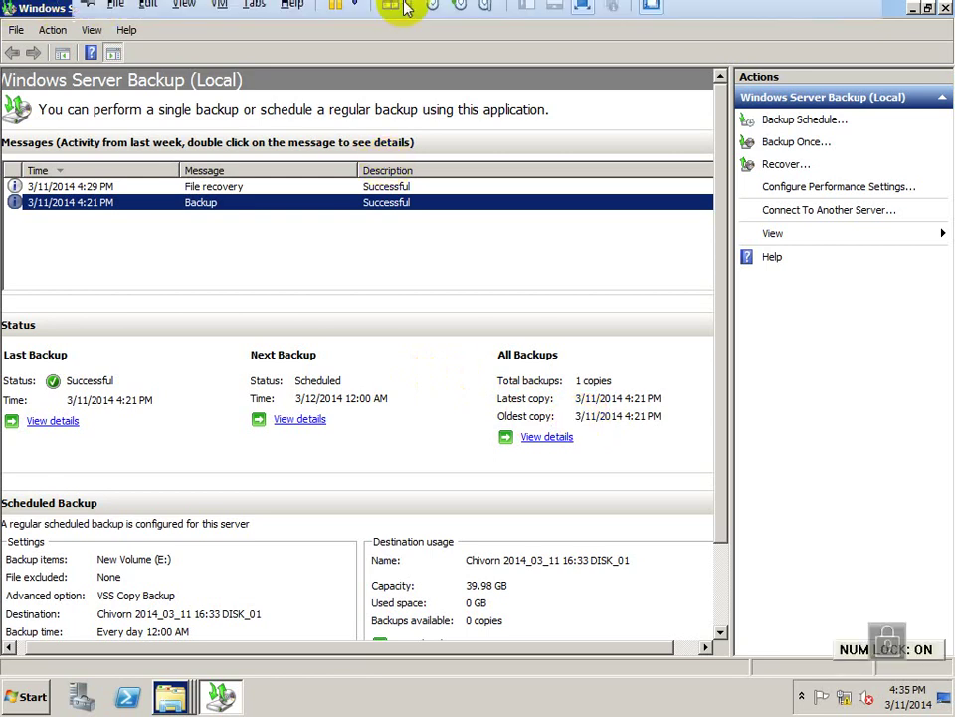
click(810, 12)
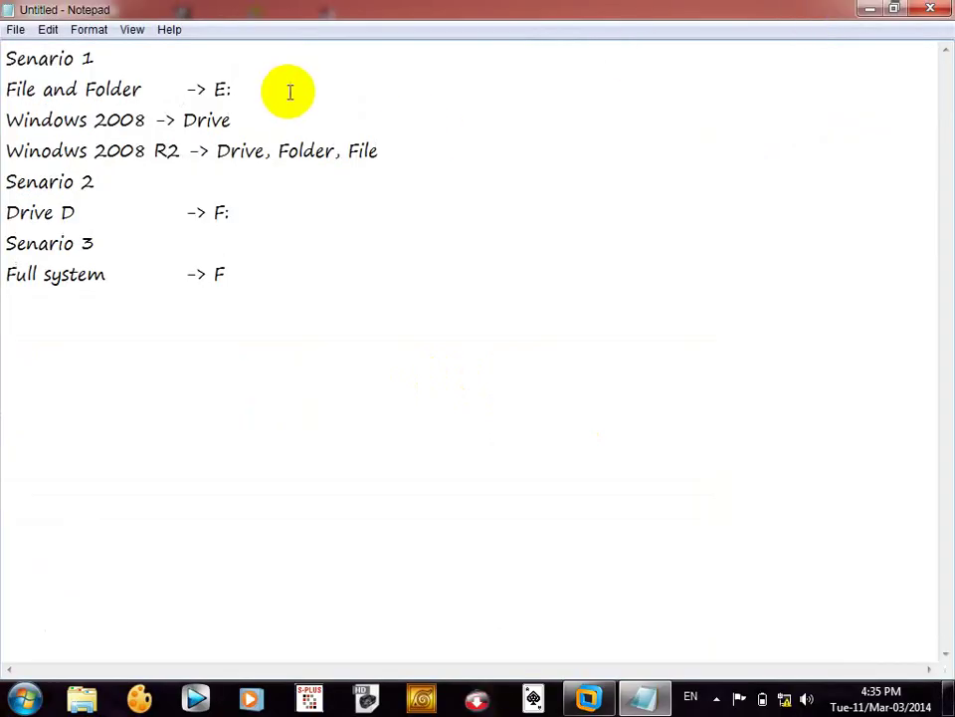
text(done)
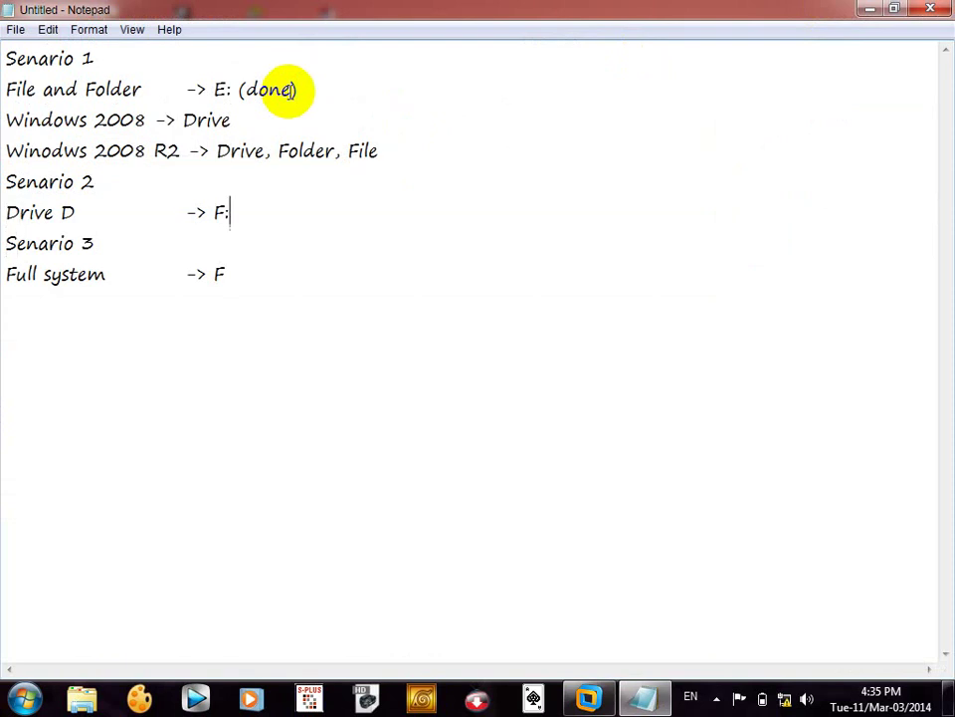
text((done))
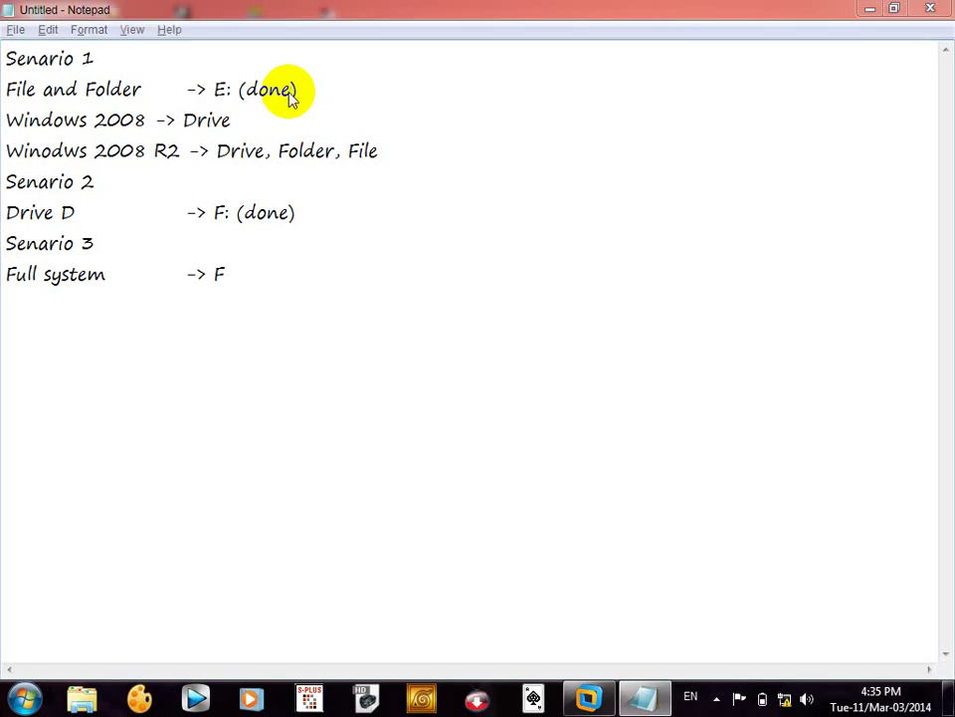
key(super+d)
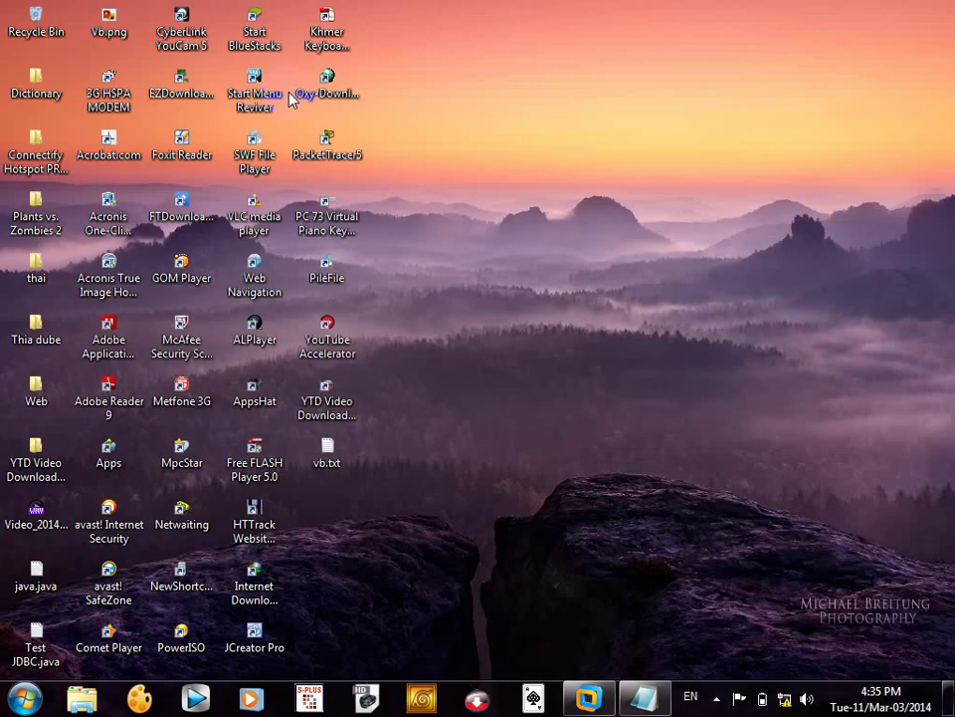
- Restore the server VM to the Backup overview and list its open Explorer windows
click(588, 698)
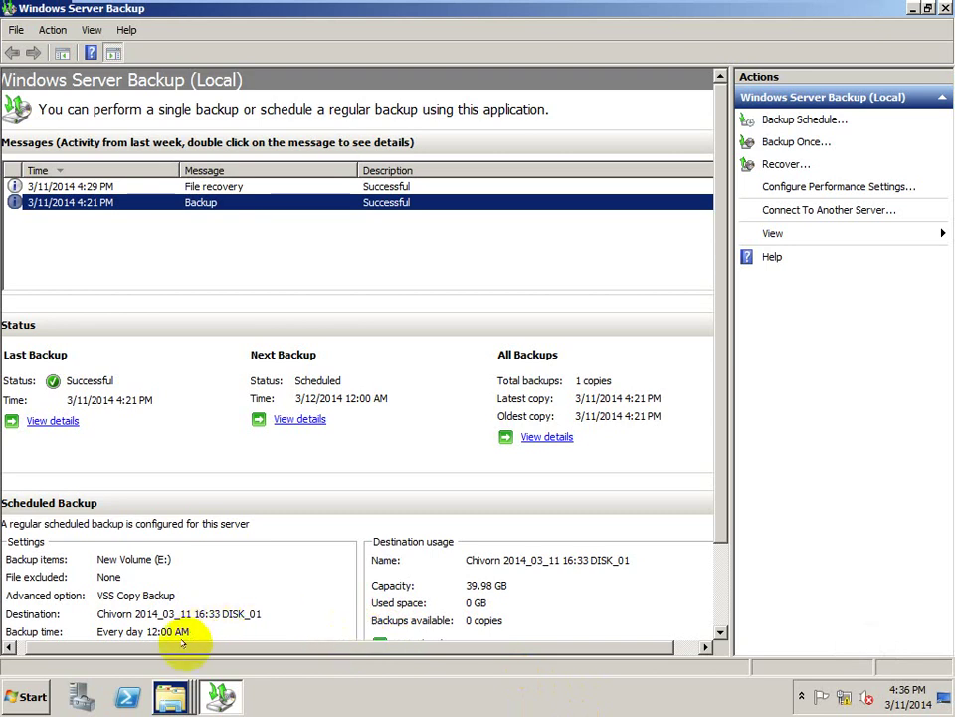
click(170, 697)
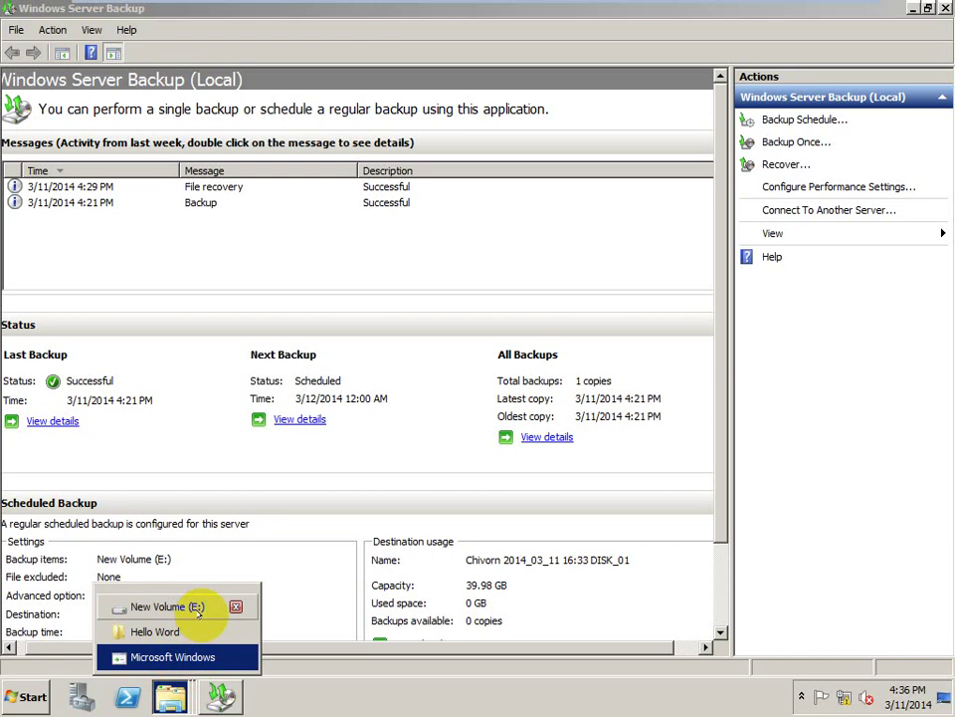
- Switch to New Volume (E:), close the extra Explorer window, and go to the Computer drives overview
click(197, 607)
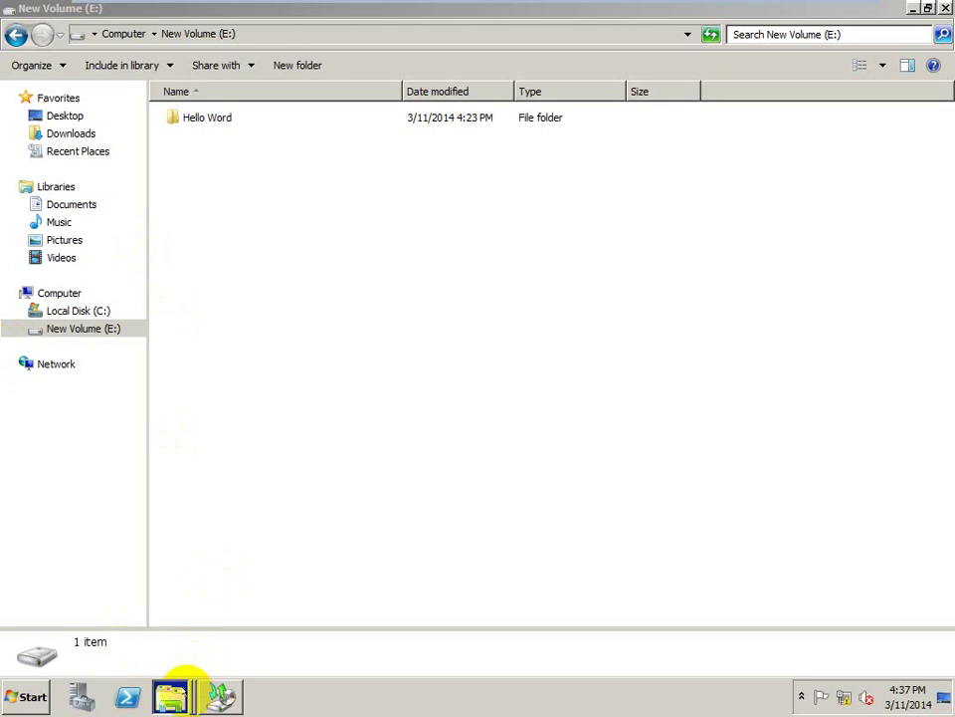
click(175, 693)
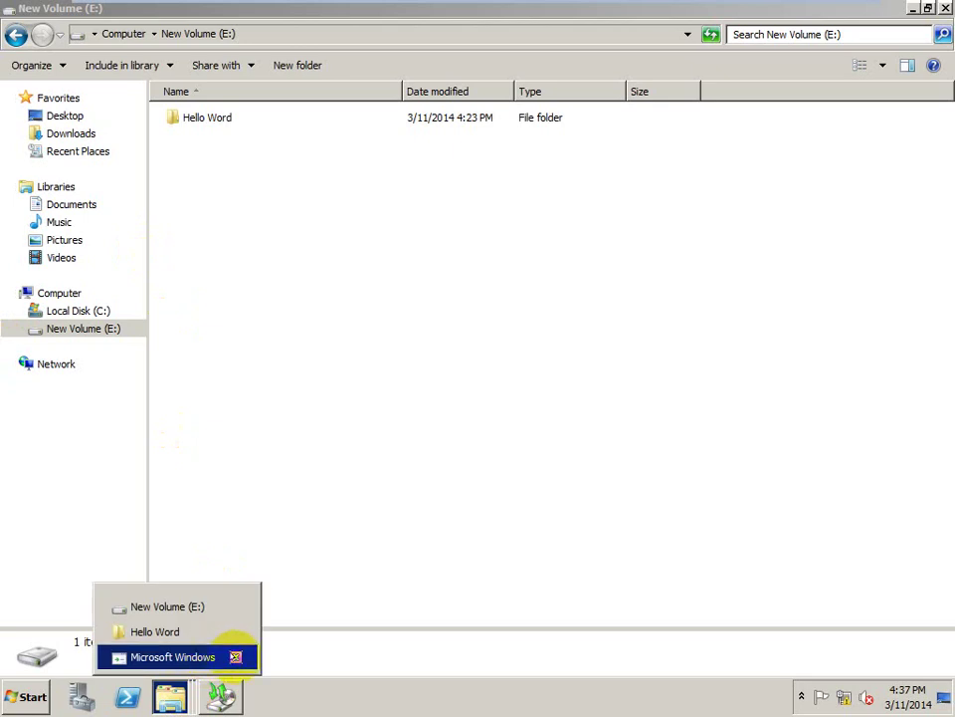
click(237, 657)
click(193, 630)
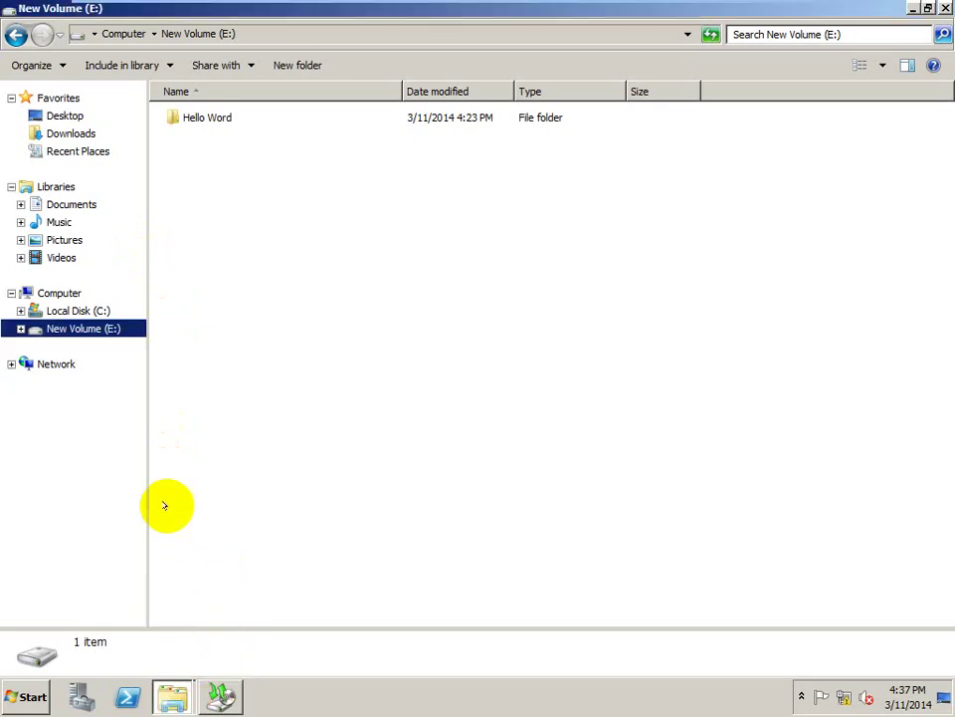
click(59, 292)
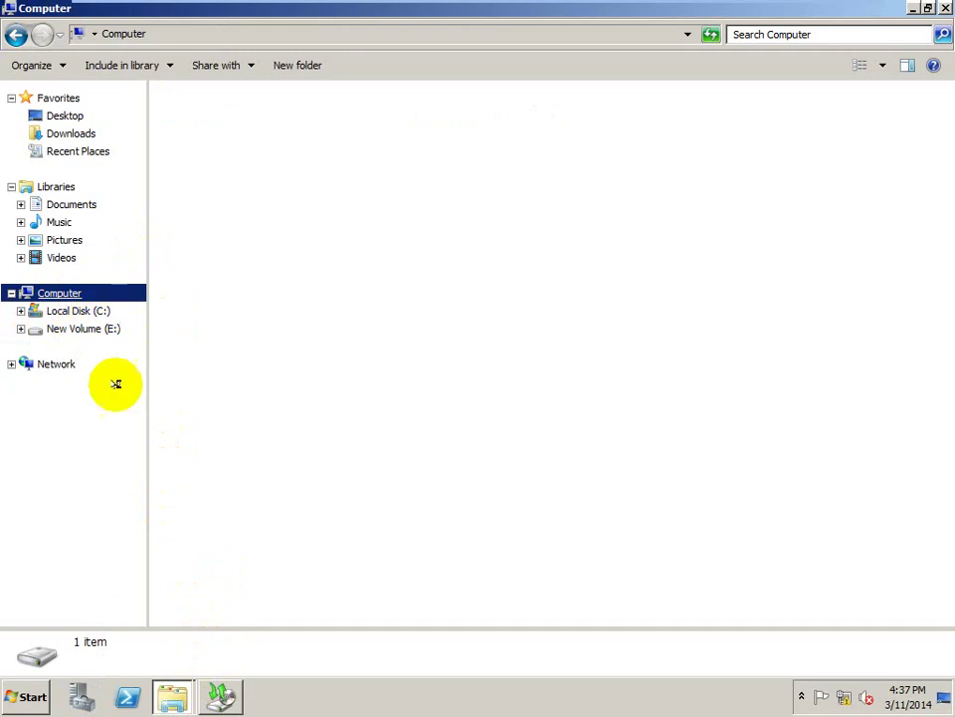
- Review the File recovery and Backup messages in Windows Server Backup, then minimize it
click(174, 695)
click(217, 694)
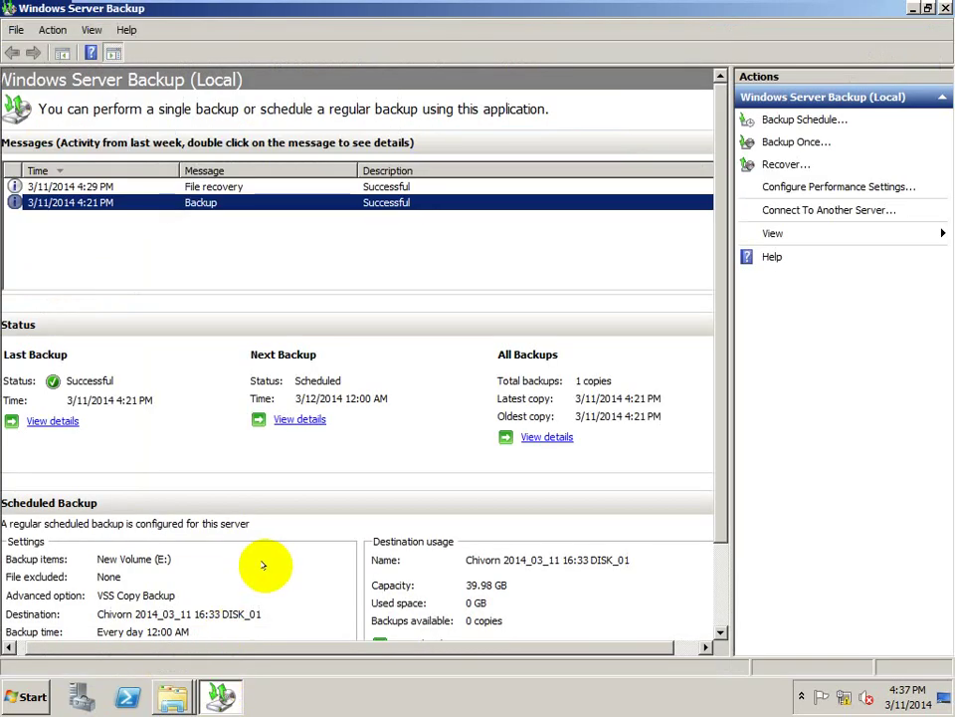
click(498, 186)
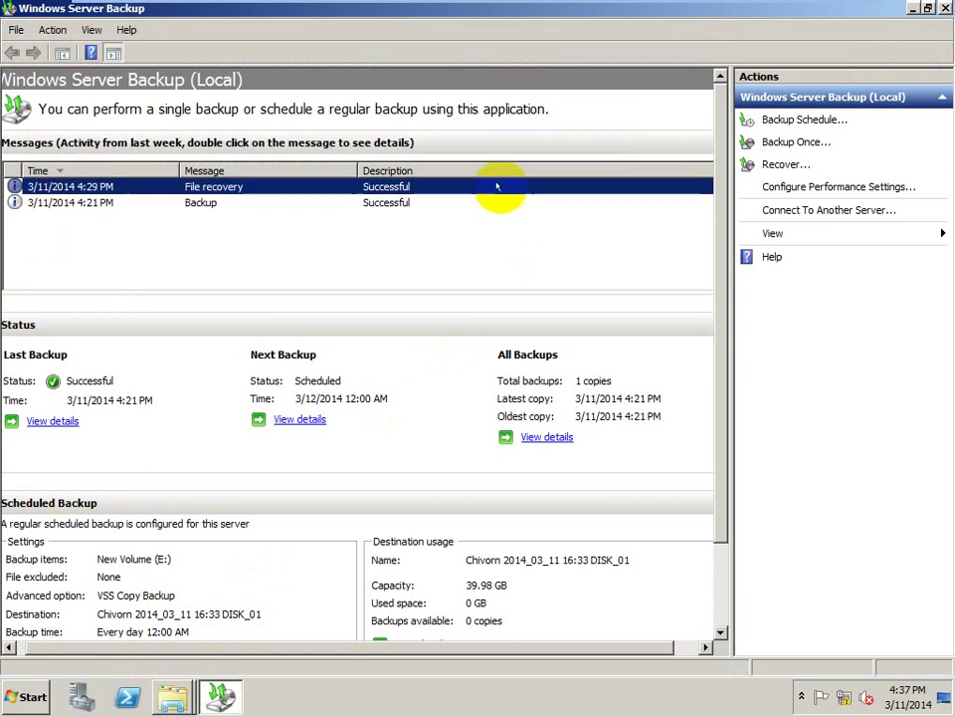
click(498, 202)
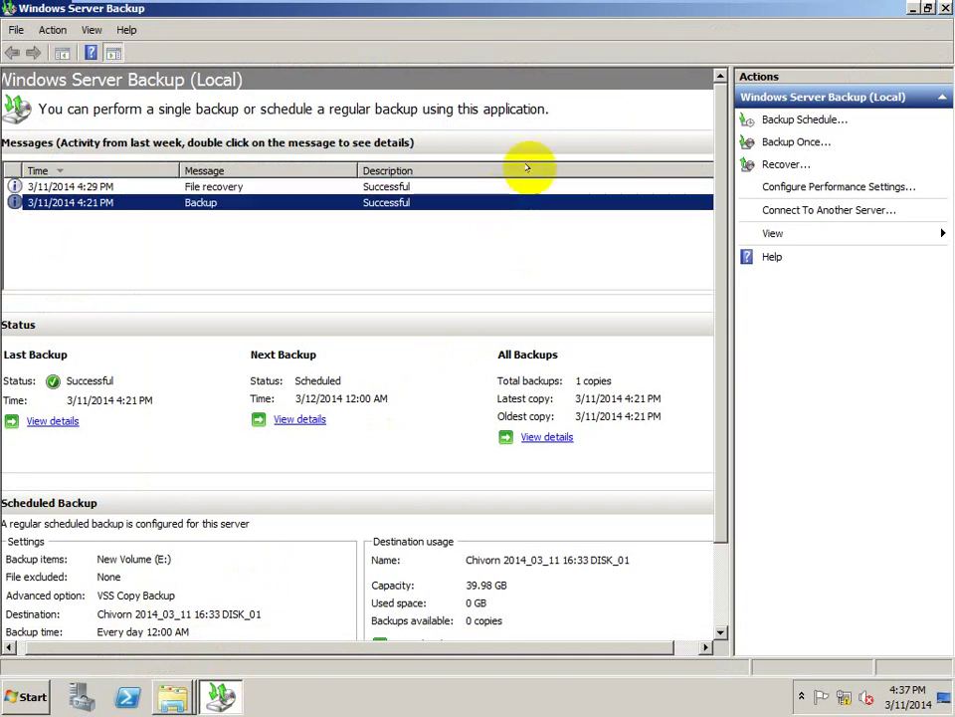
click(913, 8)
- Refresh the drives view, then close the Computer and Hello Word windows
right_click(455, 286)
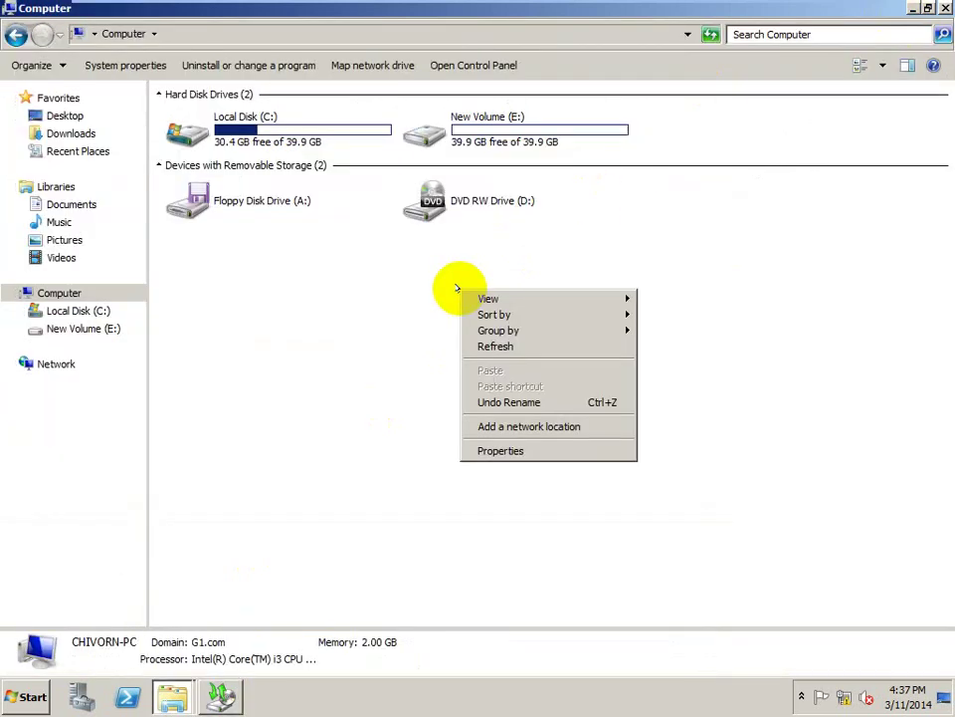
click(491, 342)
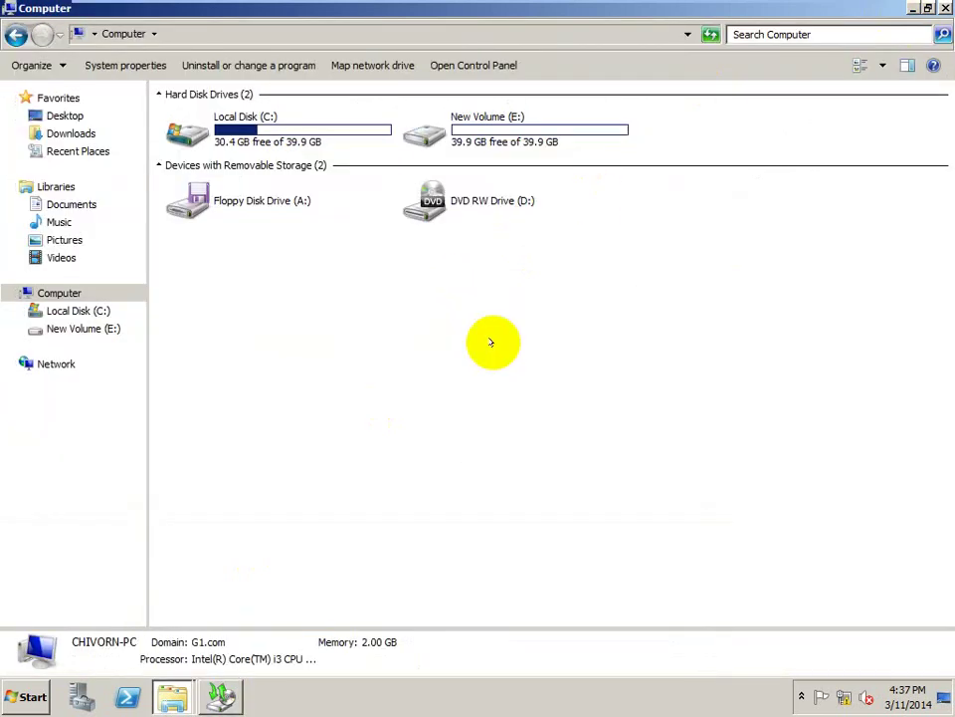
click(944, 8)
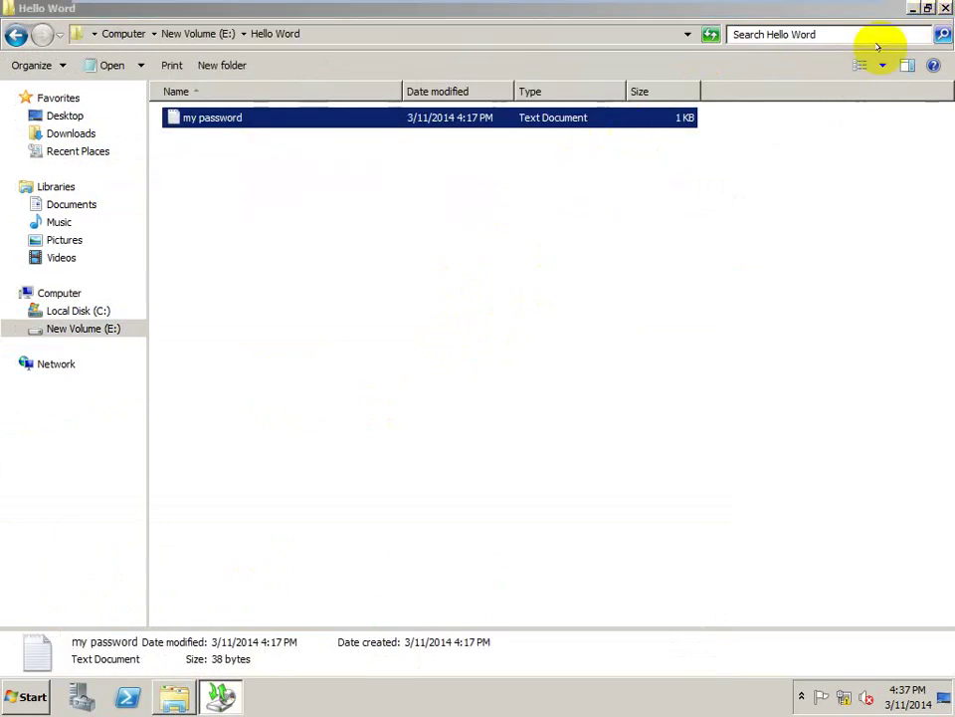
click(944, 8)
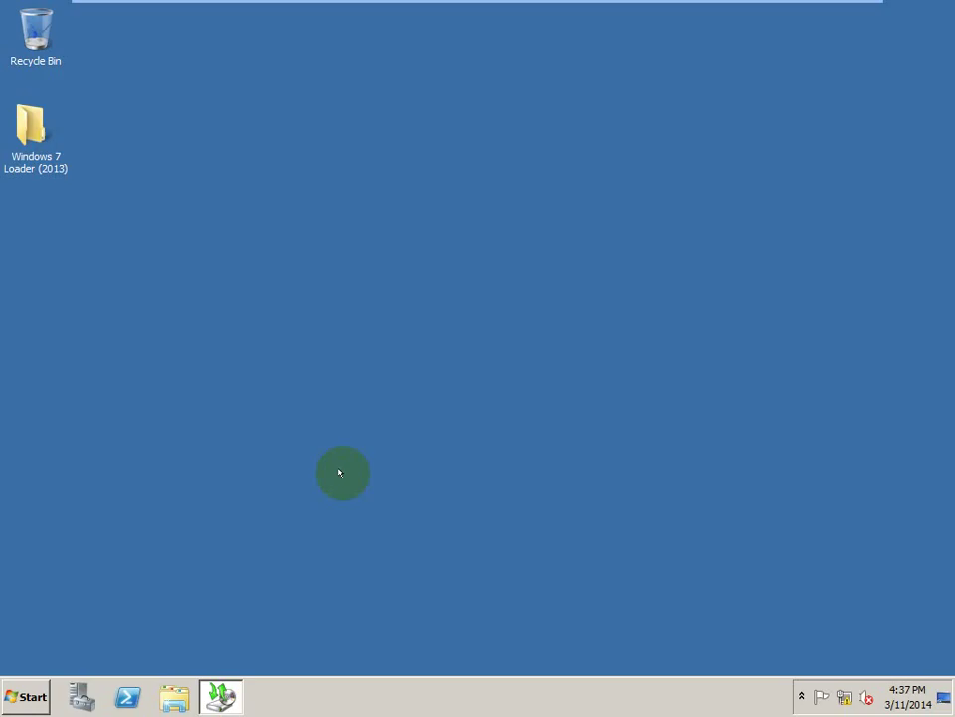
- Launch Computer Management from Start > Administrative Tools
click(34, 695)
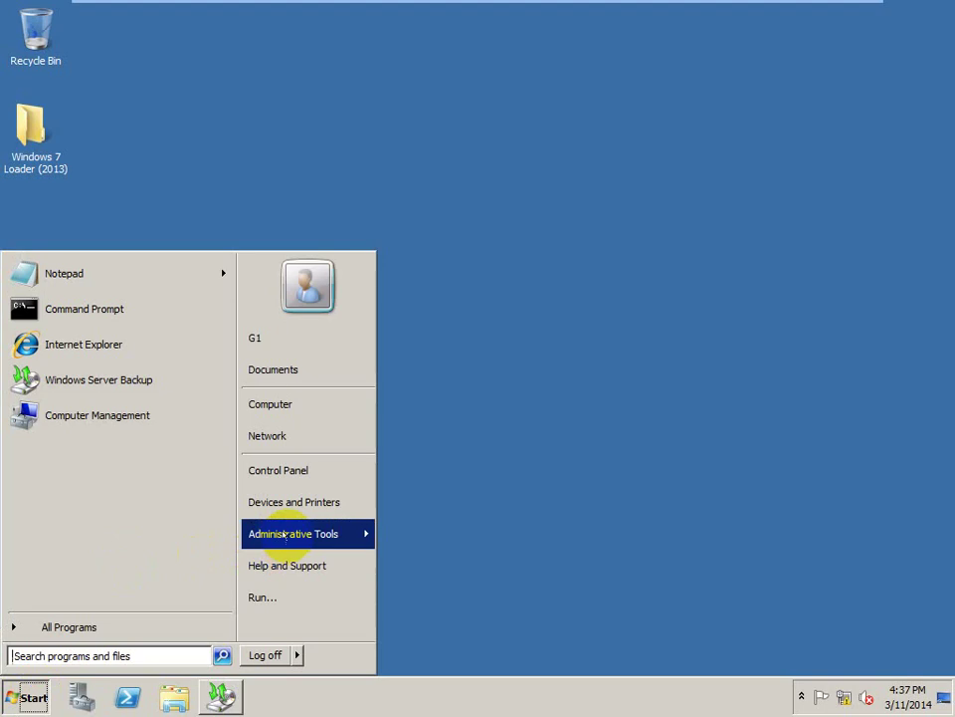
mouse_move(286, 534)
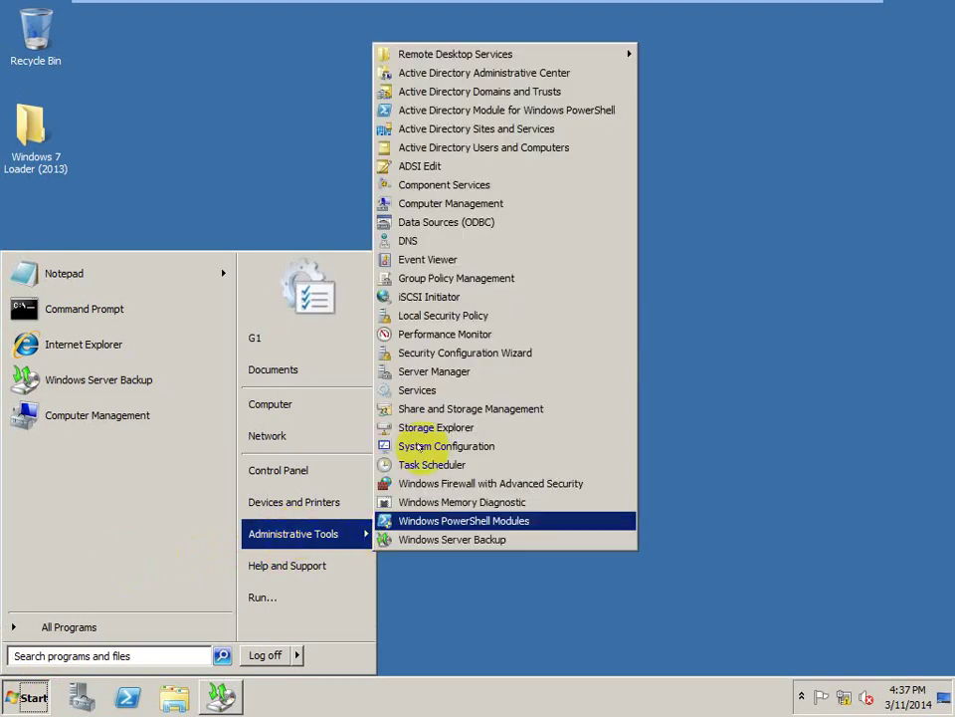
click(448, 204)
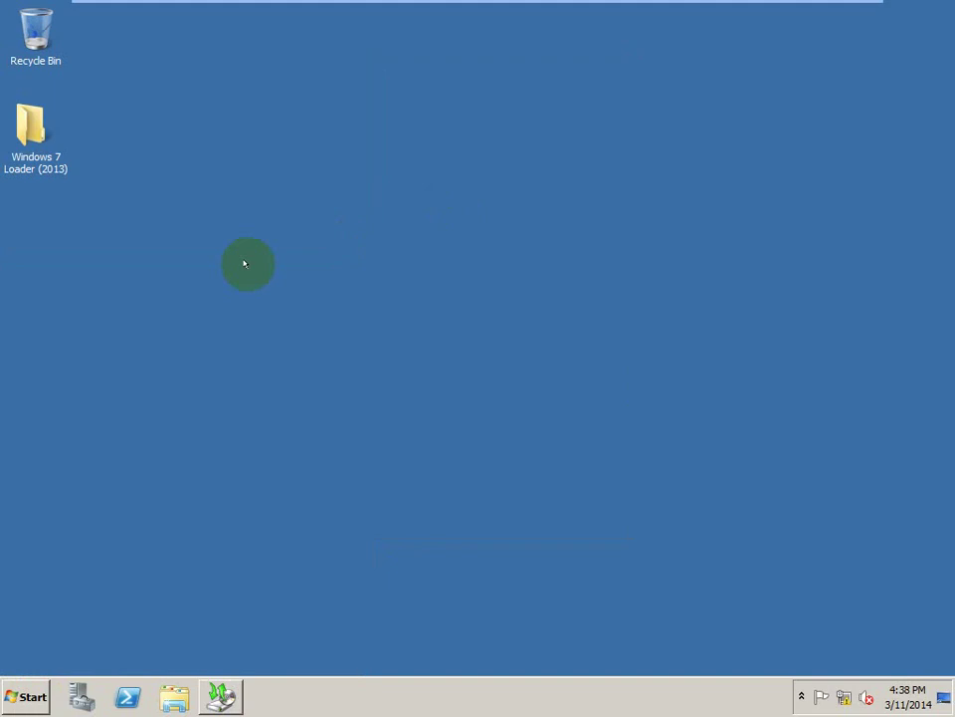
mouse_move(516, 6)
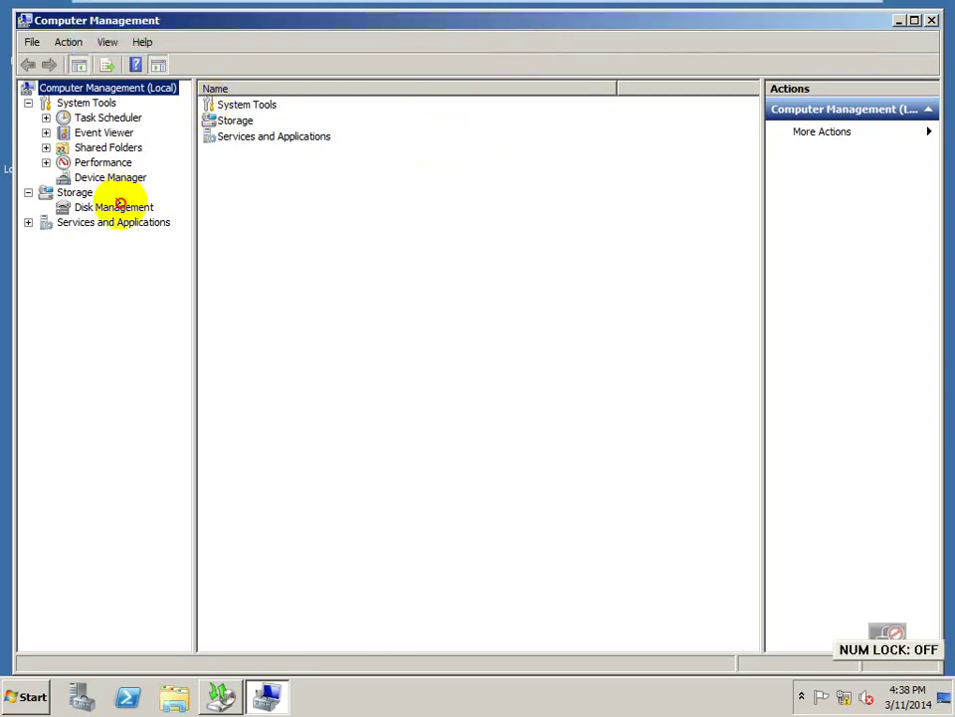
- Open Disk Management and inspect the Disk 1 backup partition and New Volume (E:)
click(118, 204)
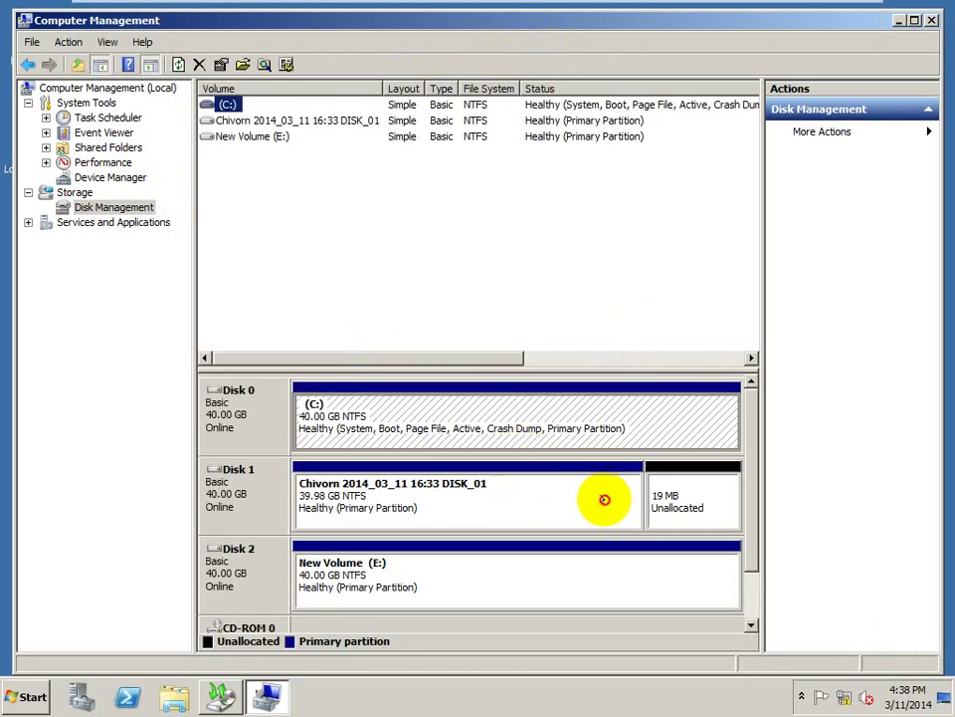
click(604, 498)
click(560, 558)
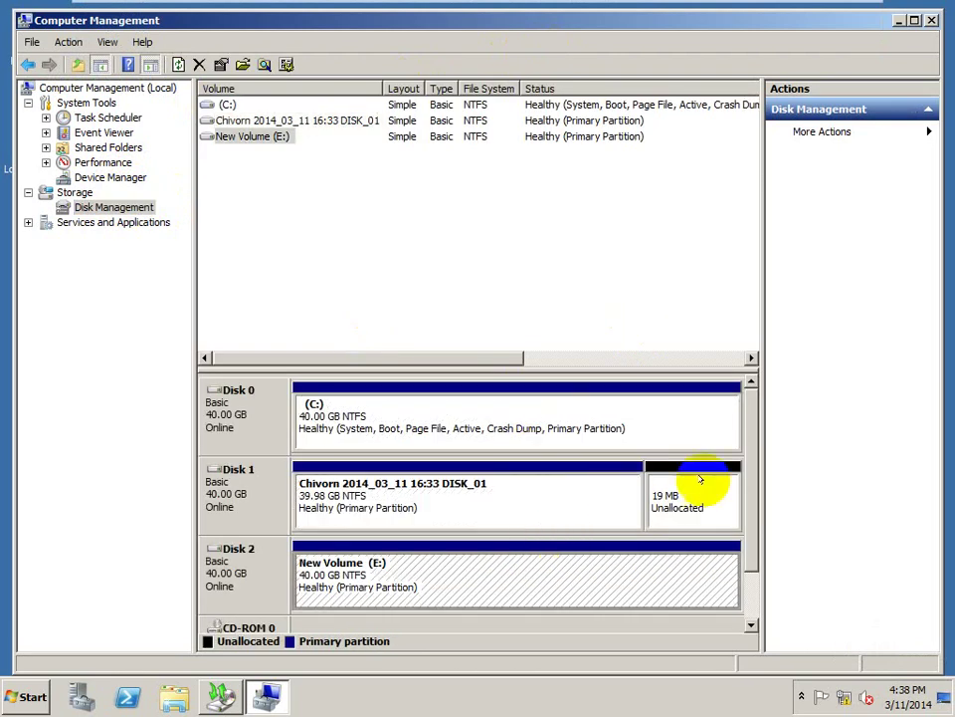
drag(756, 477, 750, 520)
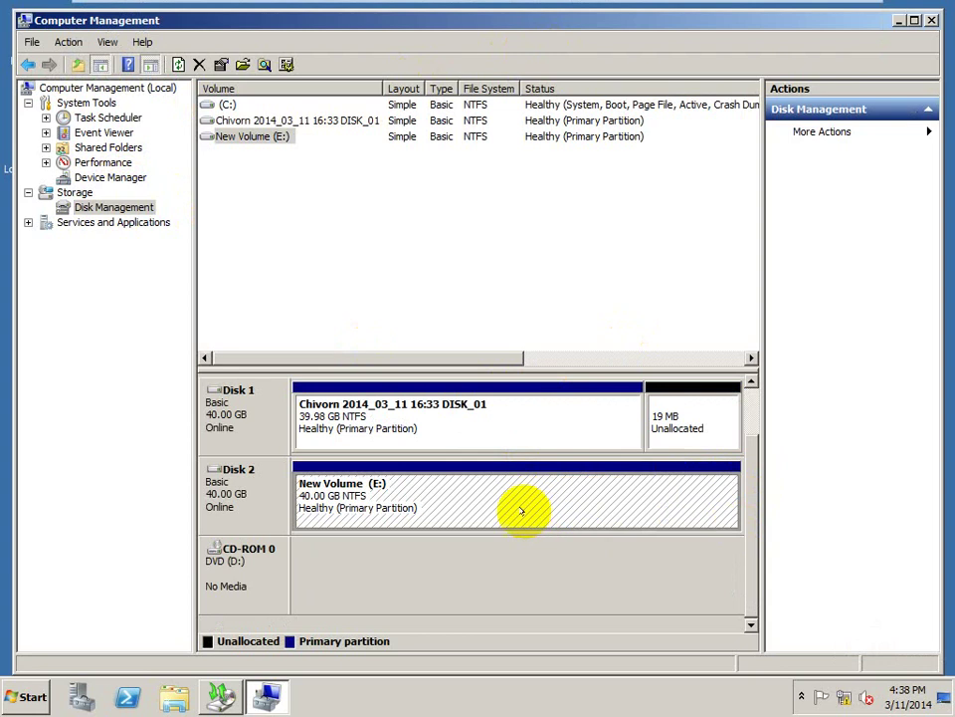
- Take Disk 2 offline and then bring it back online
right_click(217, 473)
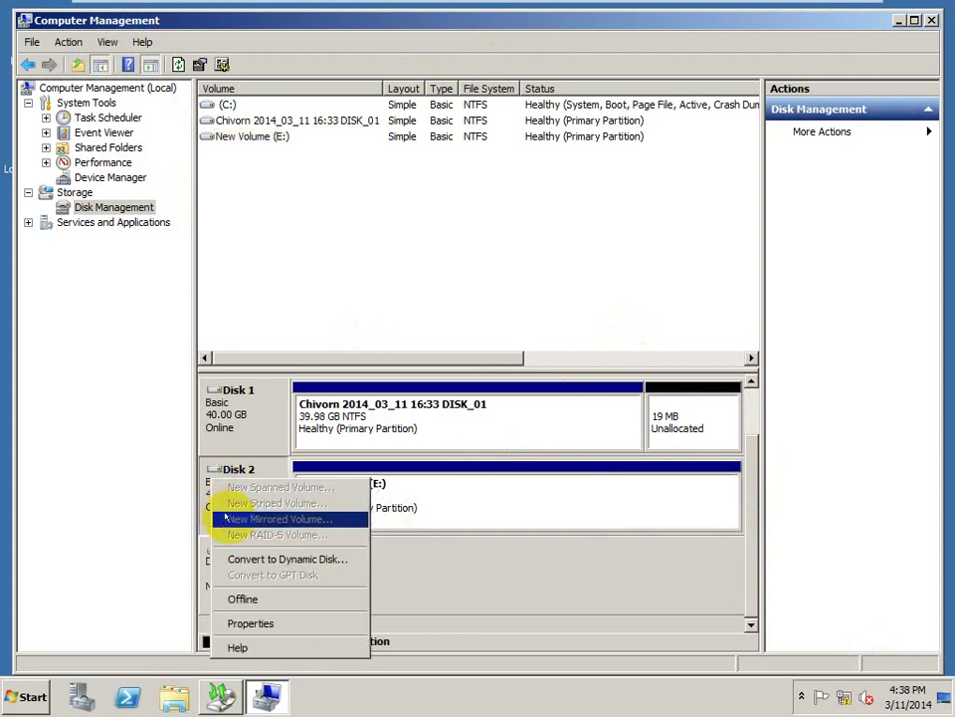
click(251, 600)
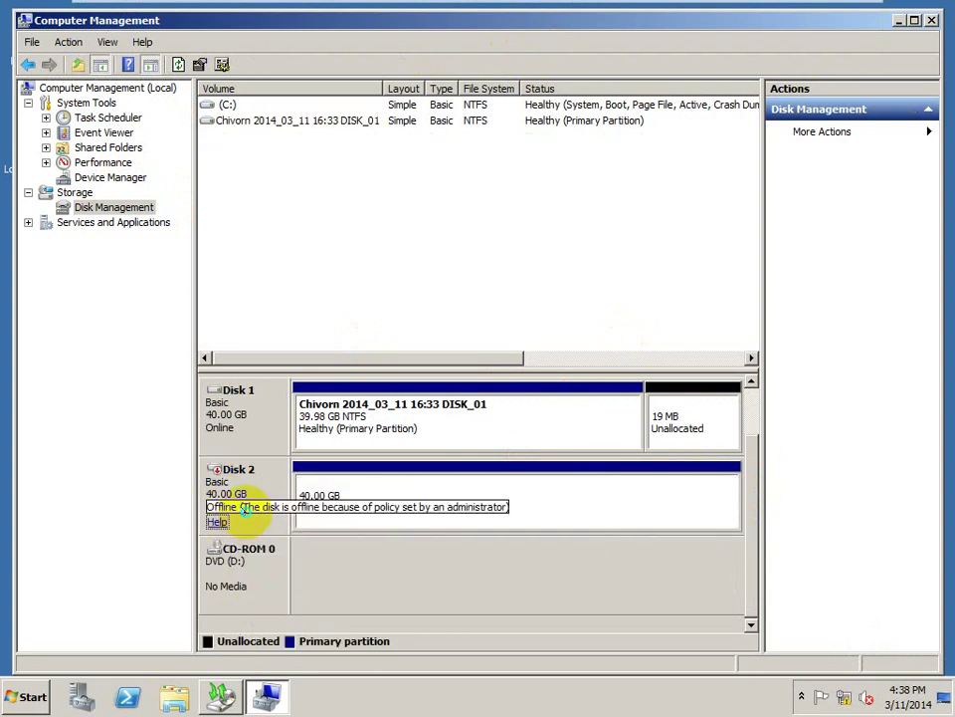
right_click(242, 508)
click(257, 519)
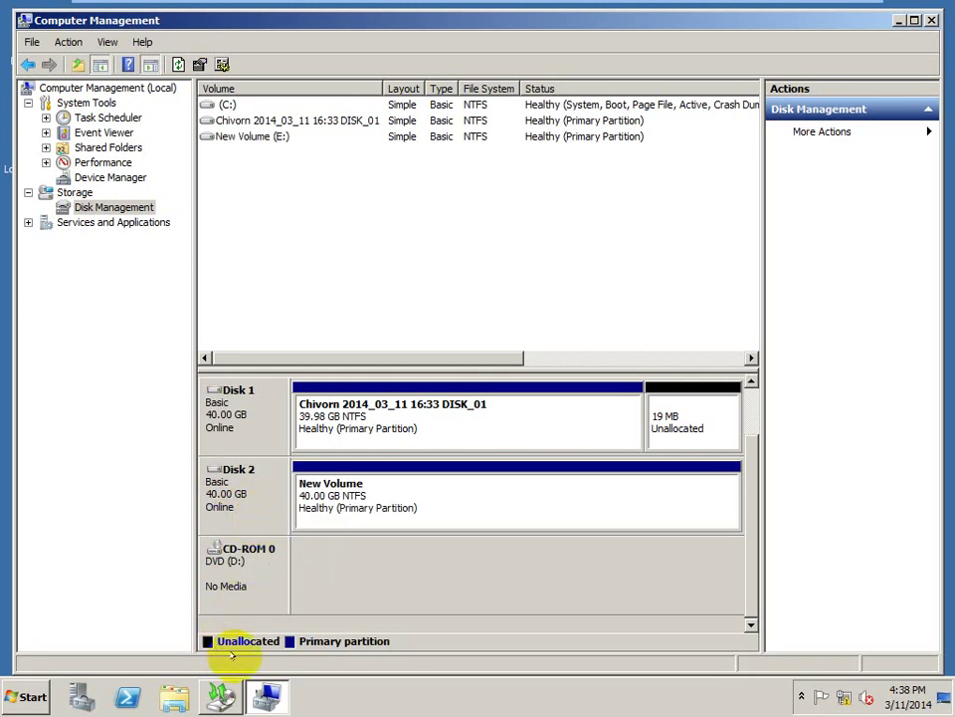
- Open Computer with Win+E and expand its node to confirm New Volume (E:) is listed
key(super+e)
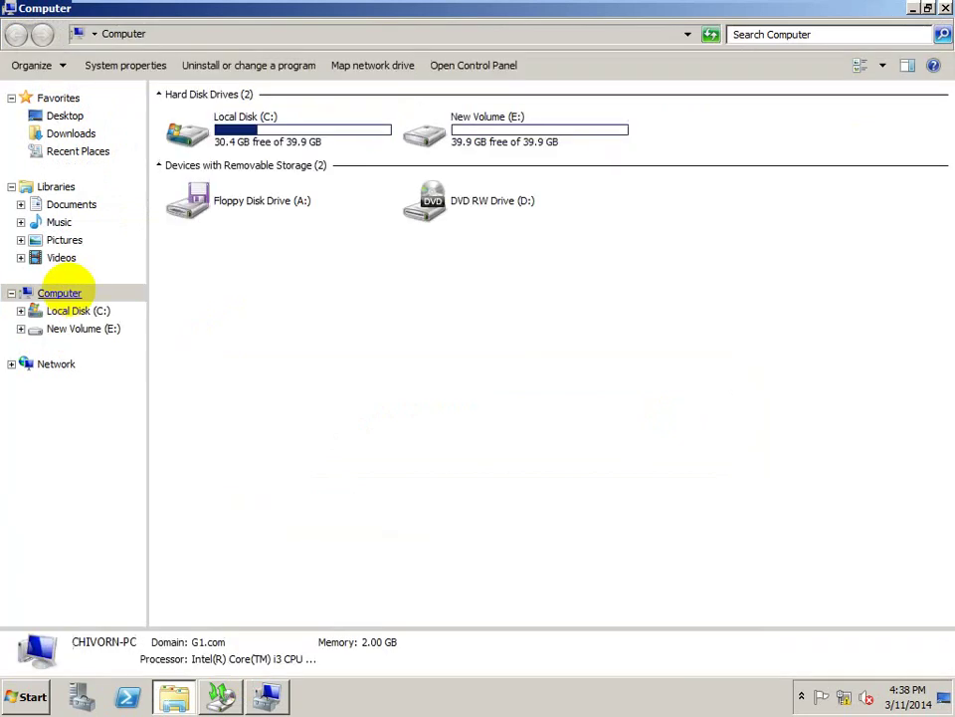
click(59, 292)
double_click(63, 290)
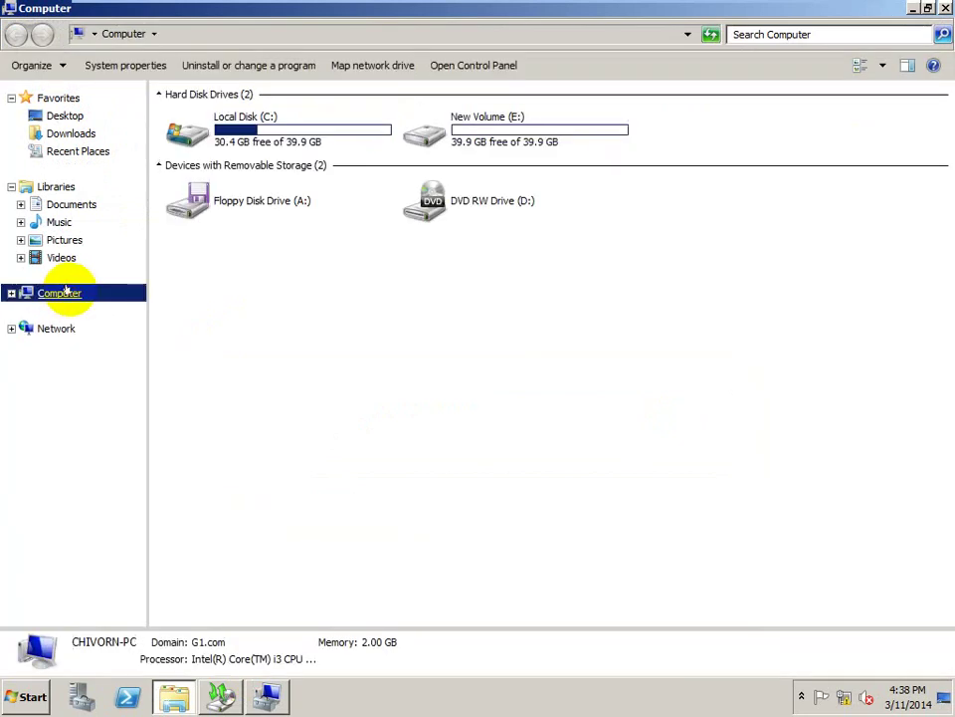
double_click(44, 293)
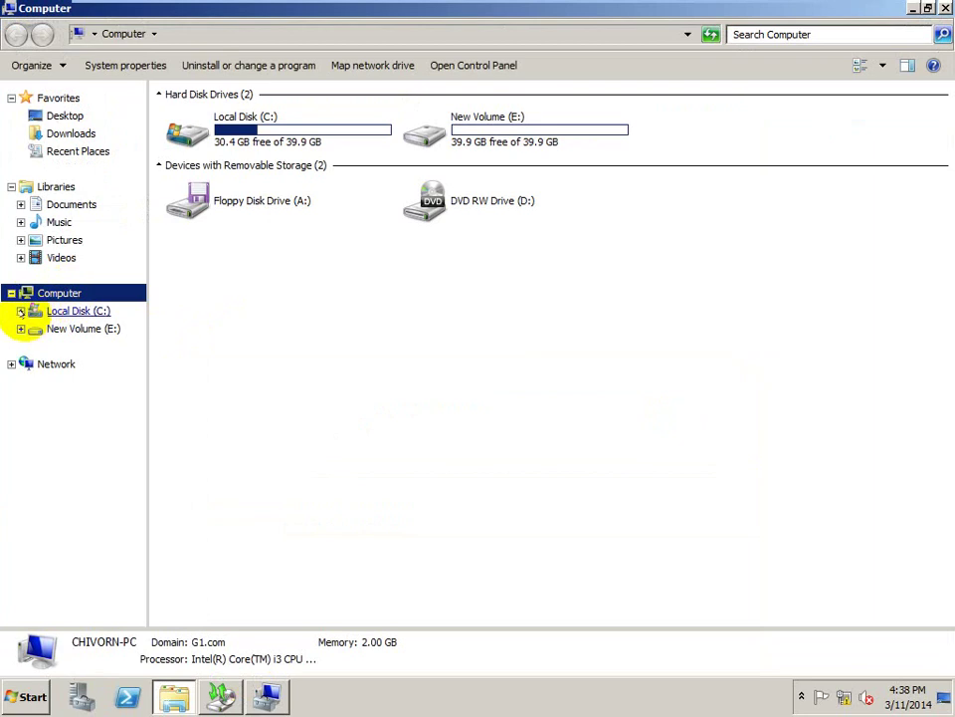
key(Num_Lock)
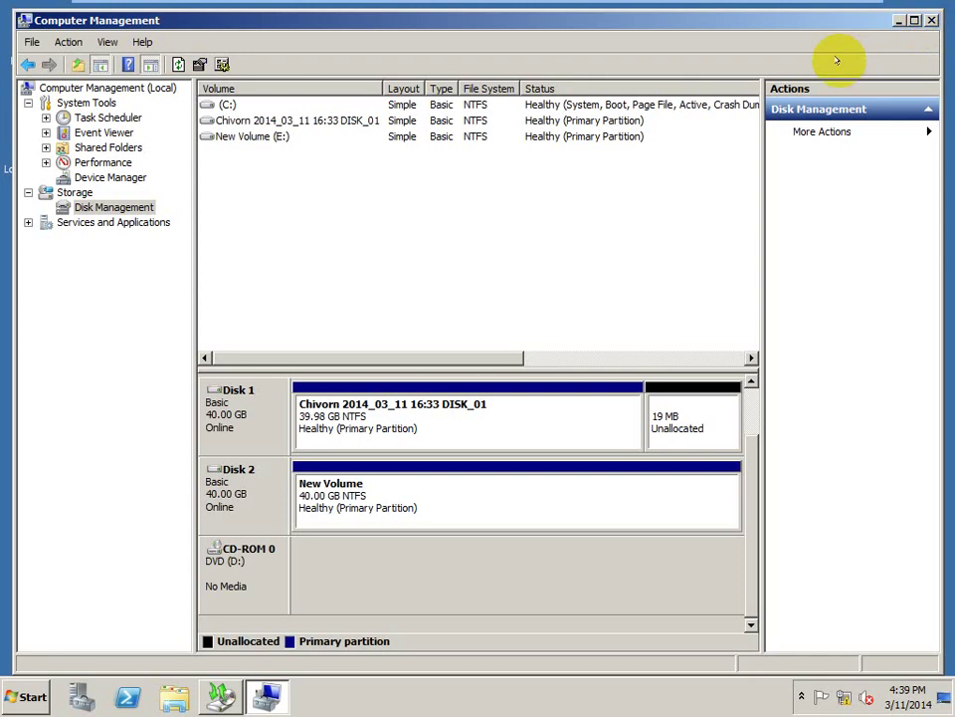
key(super+e)
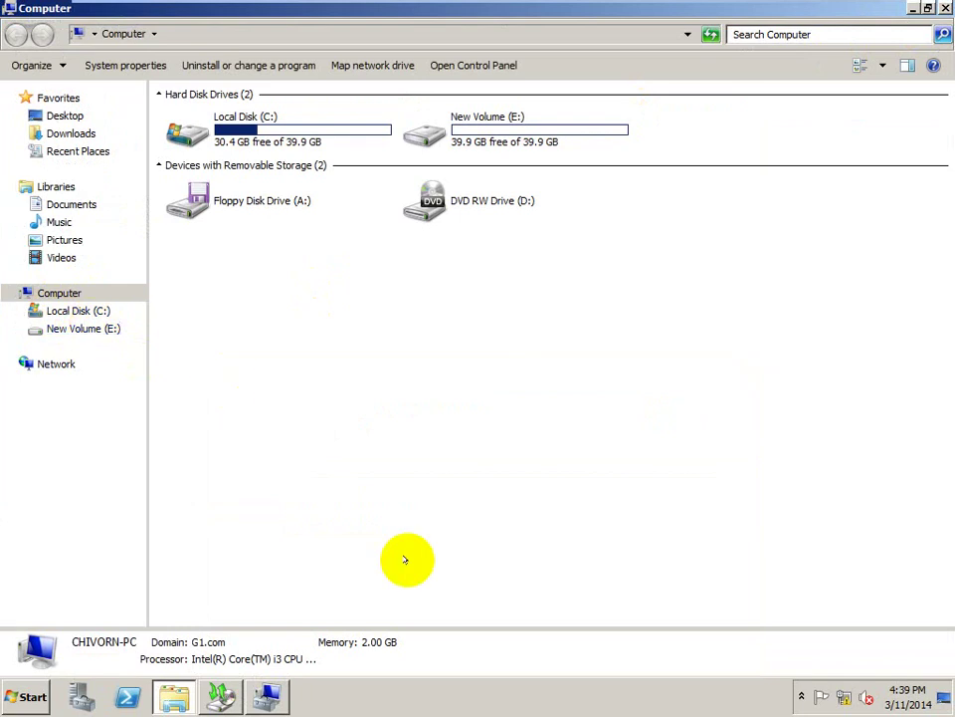
- Close Computer Management and bring Windows Server Backup back up
click(267, 696)
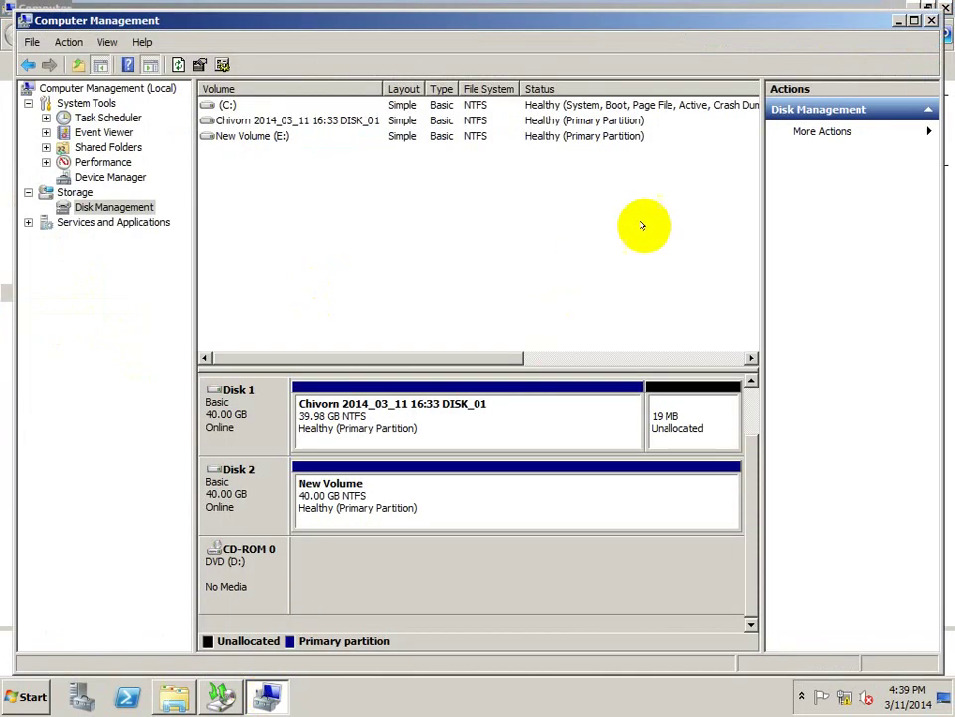
click(933, 20)
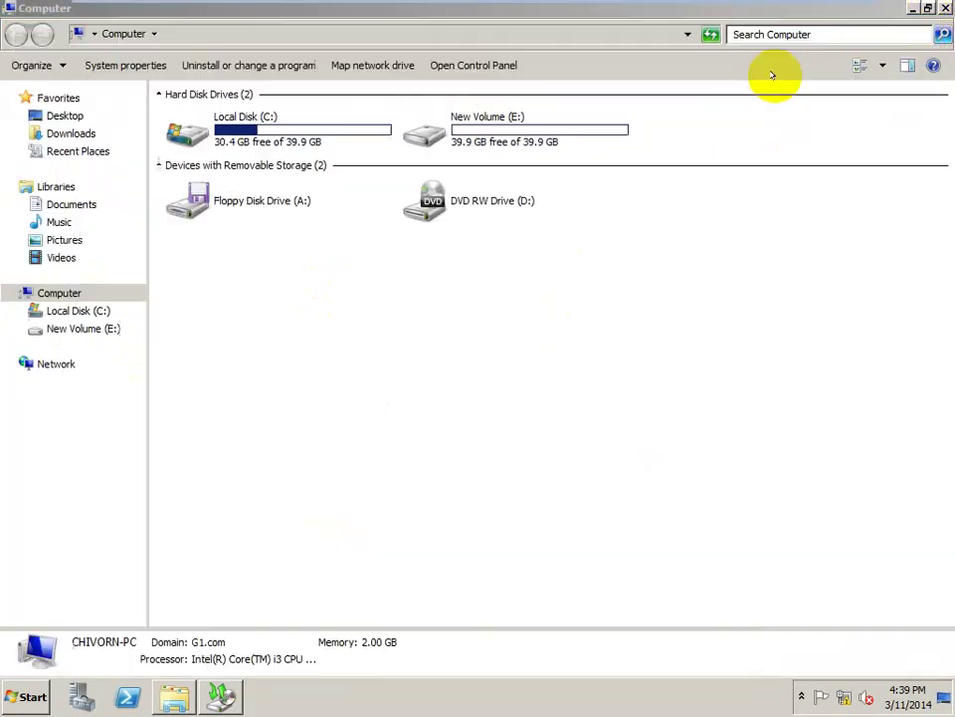
click(220, 692)
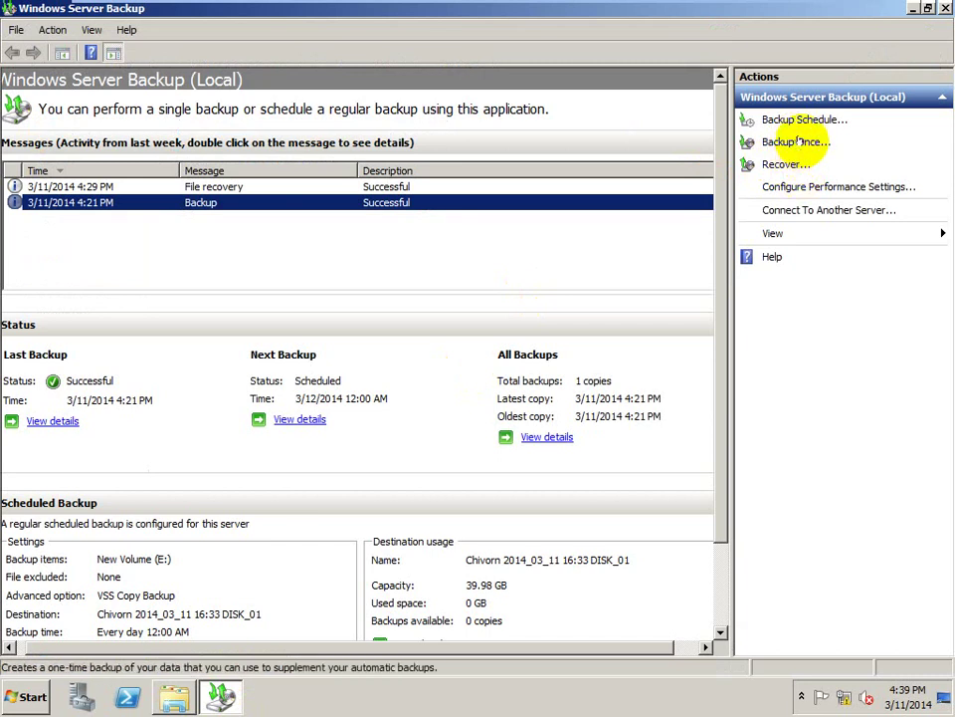
- Launch the Backup Once wizard and select 'Different options' for the one-time backup
click(799, 142)
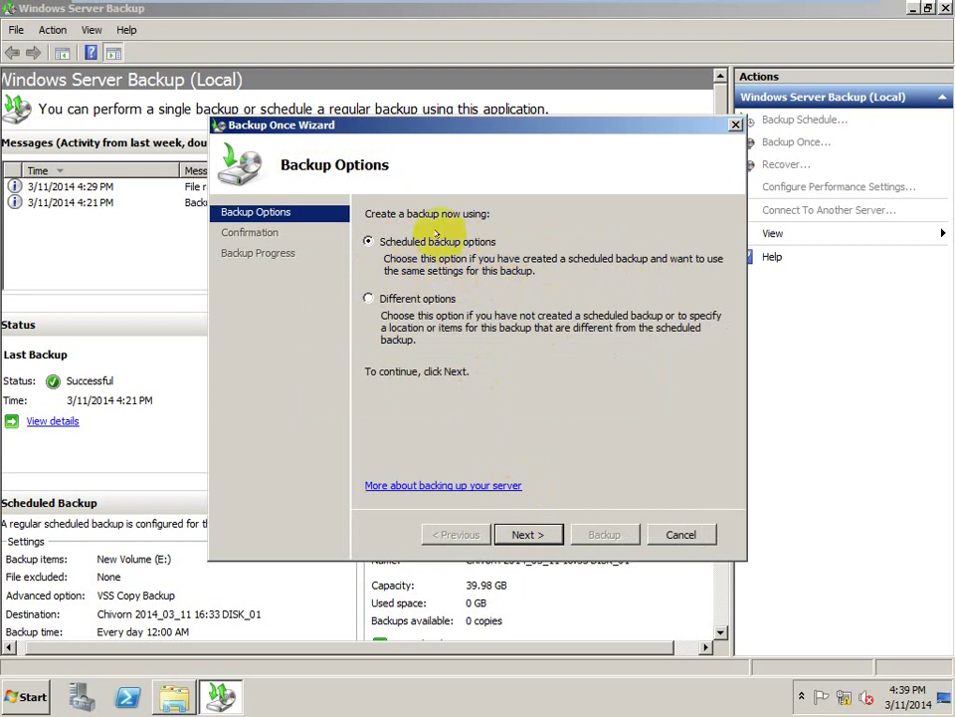
click(368, 297)
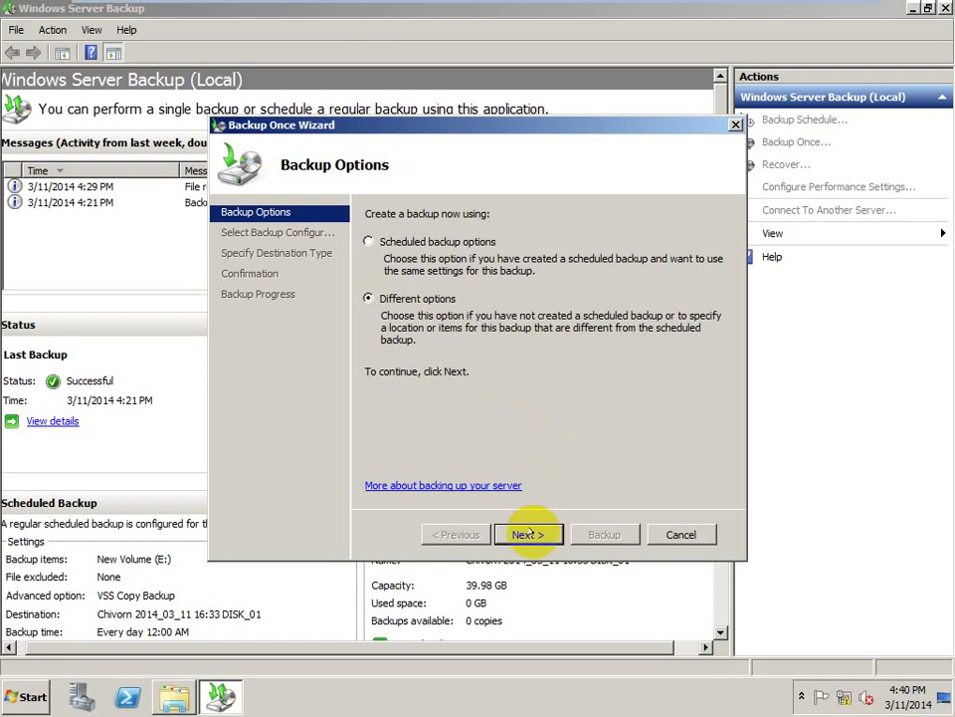
- Choose a Full server backup to local drive New Volume (E:) as the destination
click(528, 534)
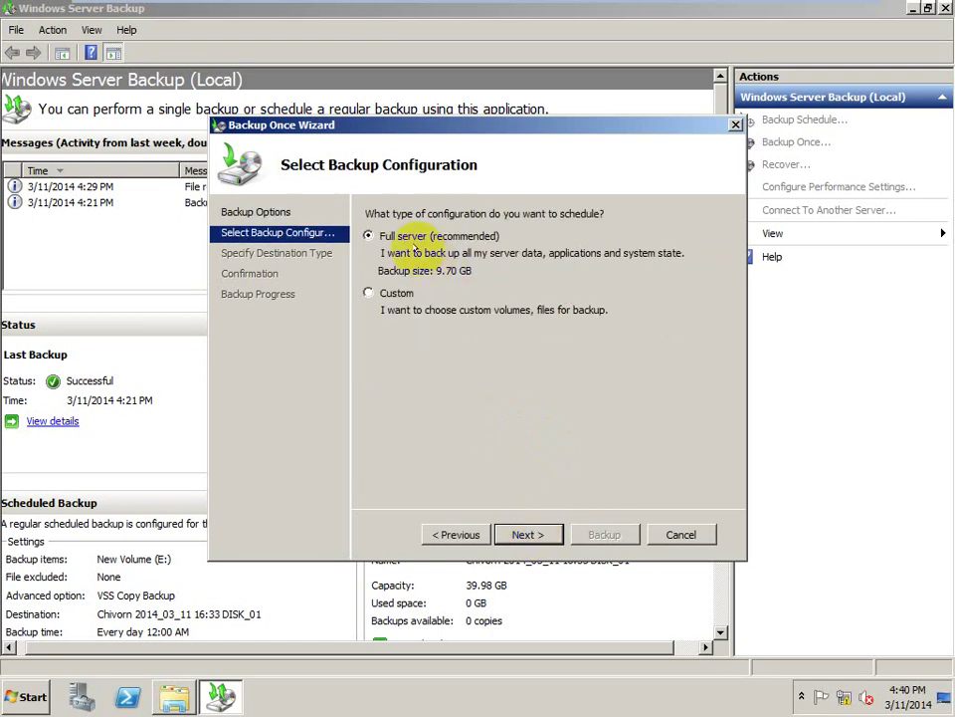
click(540, 535)
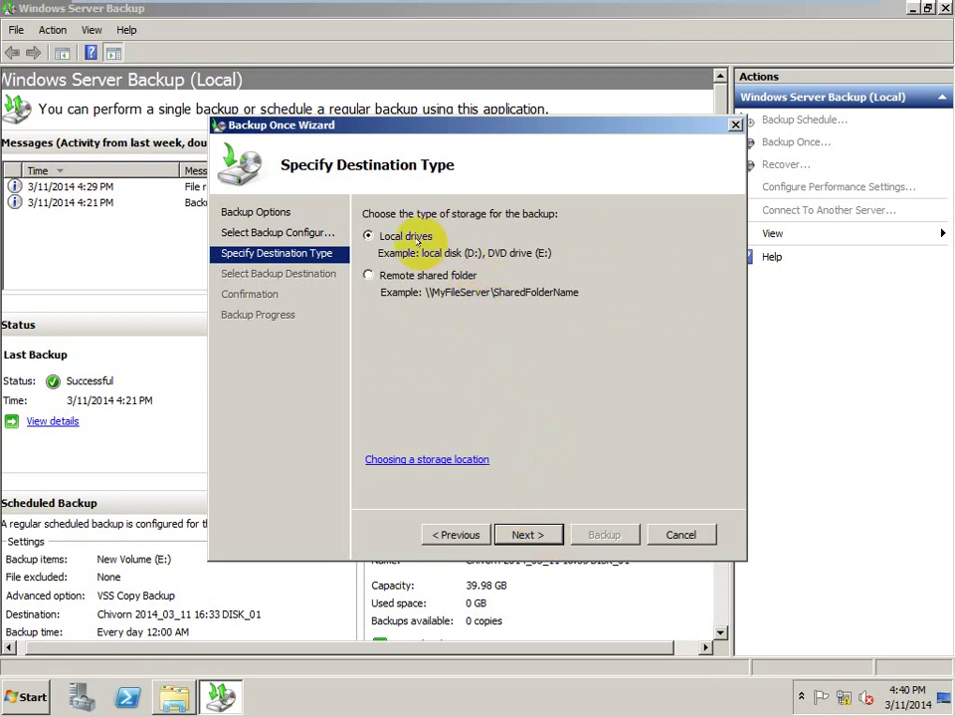
click(521, 534)
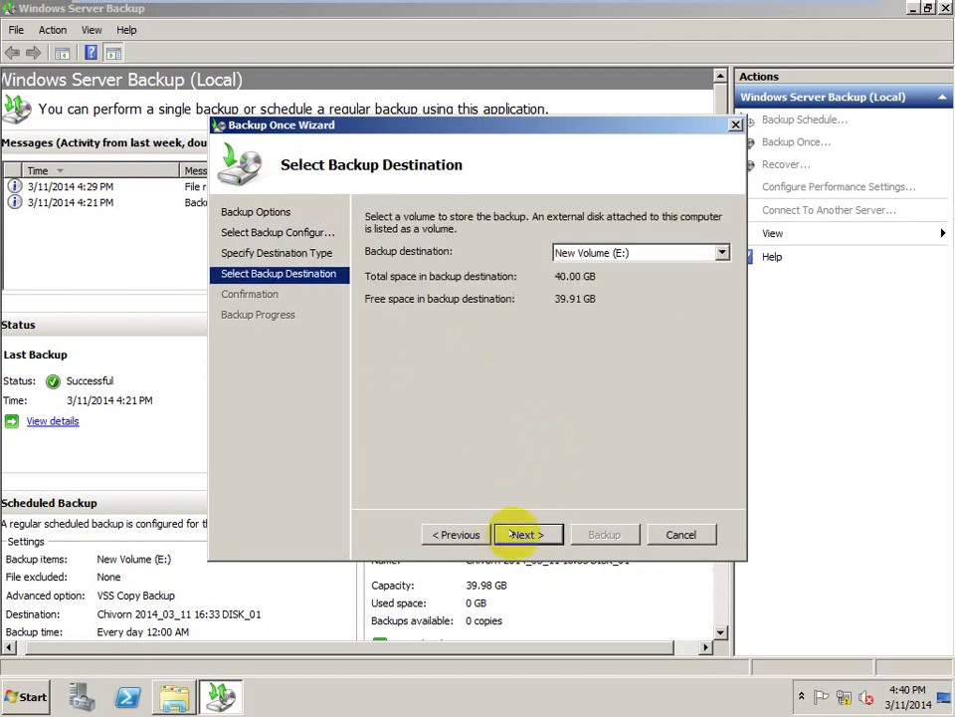
click(683, 251)
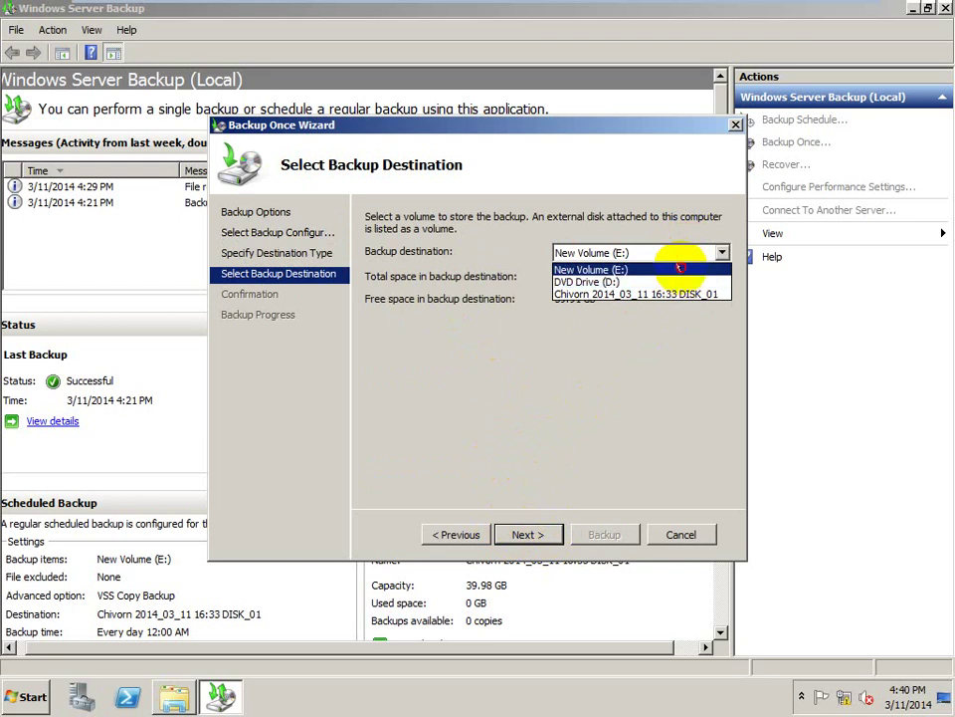
click(681, 268)
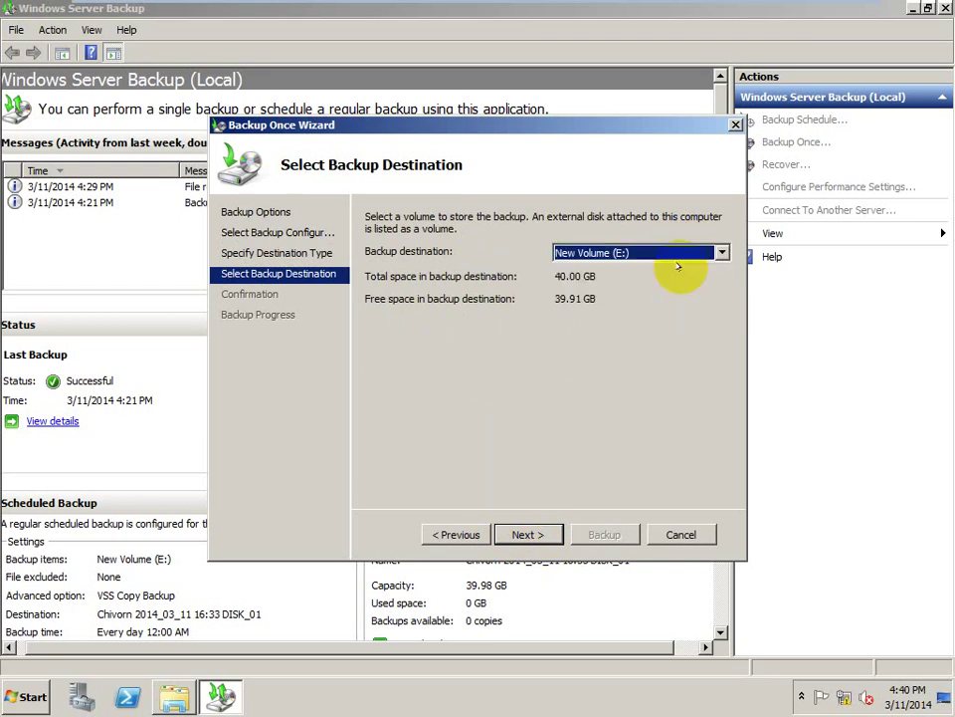
click(524, 534)
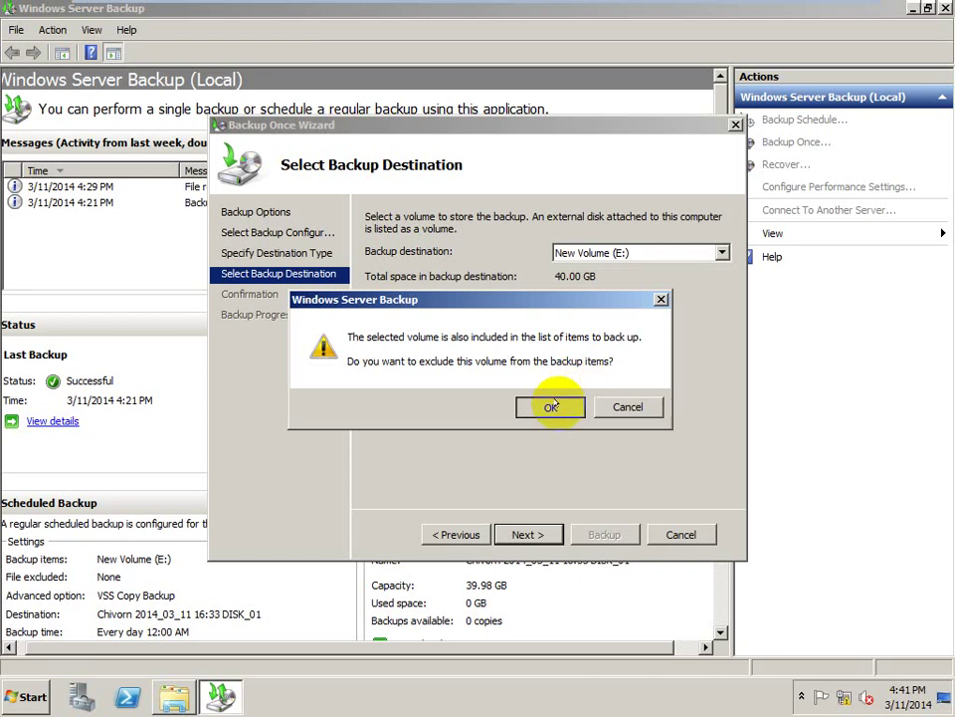
- Exclude the E: destination volume, run the one-time backup to completion, and exit VM full-screen
click(551, 406)
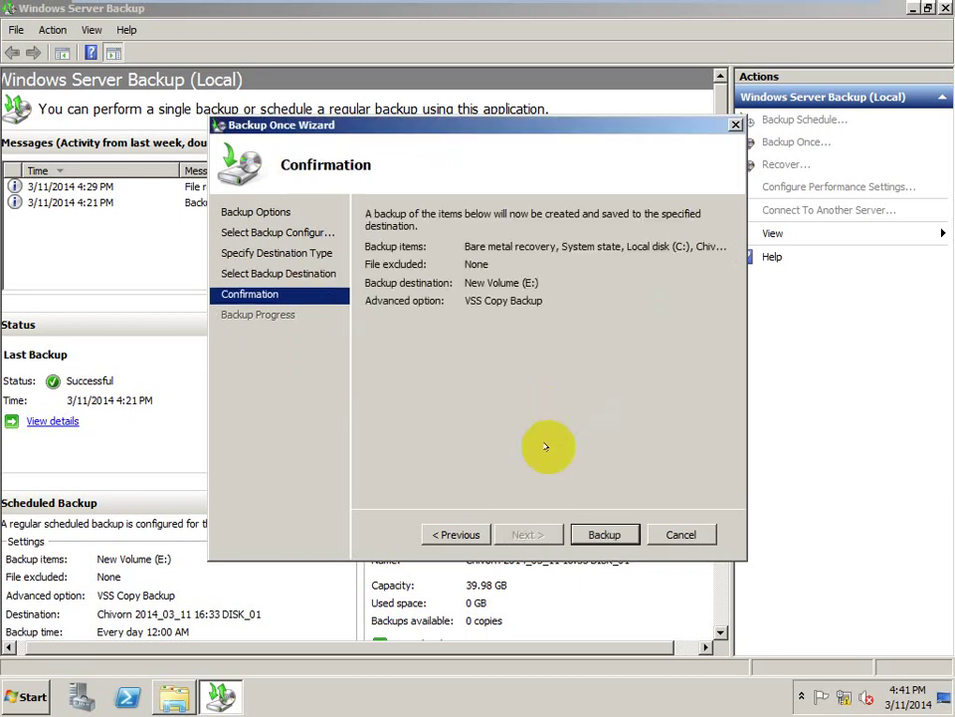
click(596, 531)
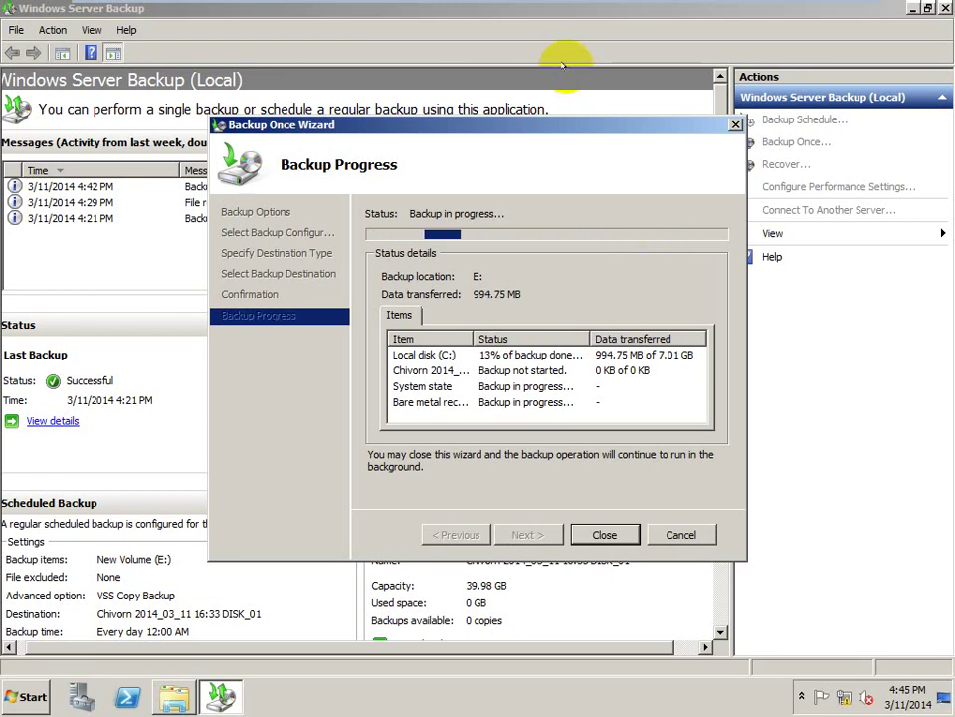
mouse_move(603, 9)
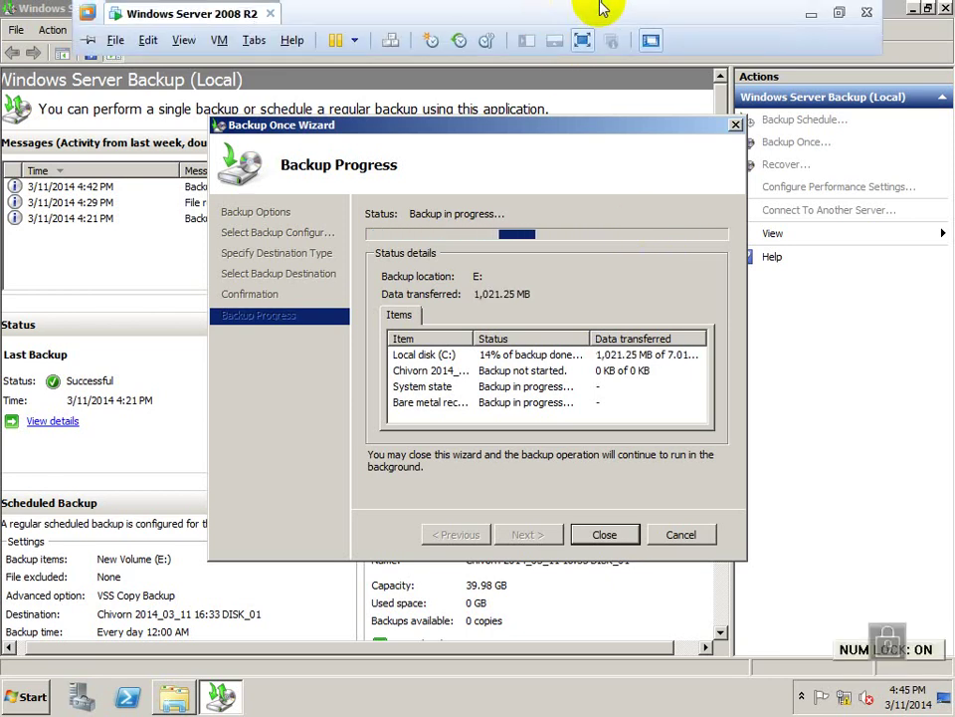
click(824, 16)
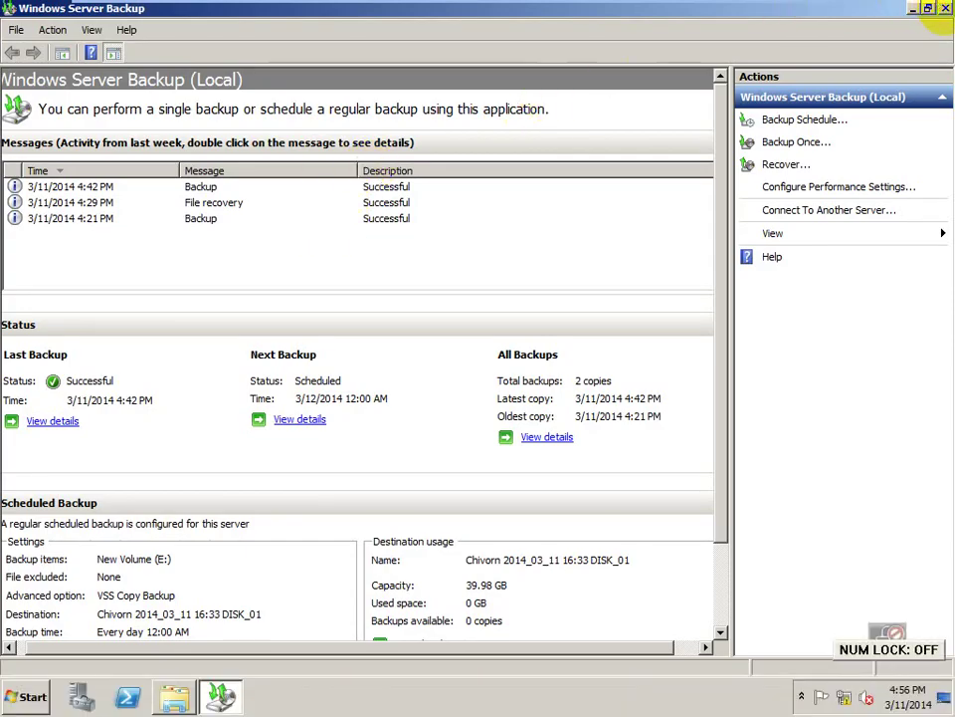
- Close the backup tool, minimize Computer, and delete the desktop folder Windows 7 Loader (2013)
click(945, 8)
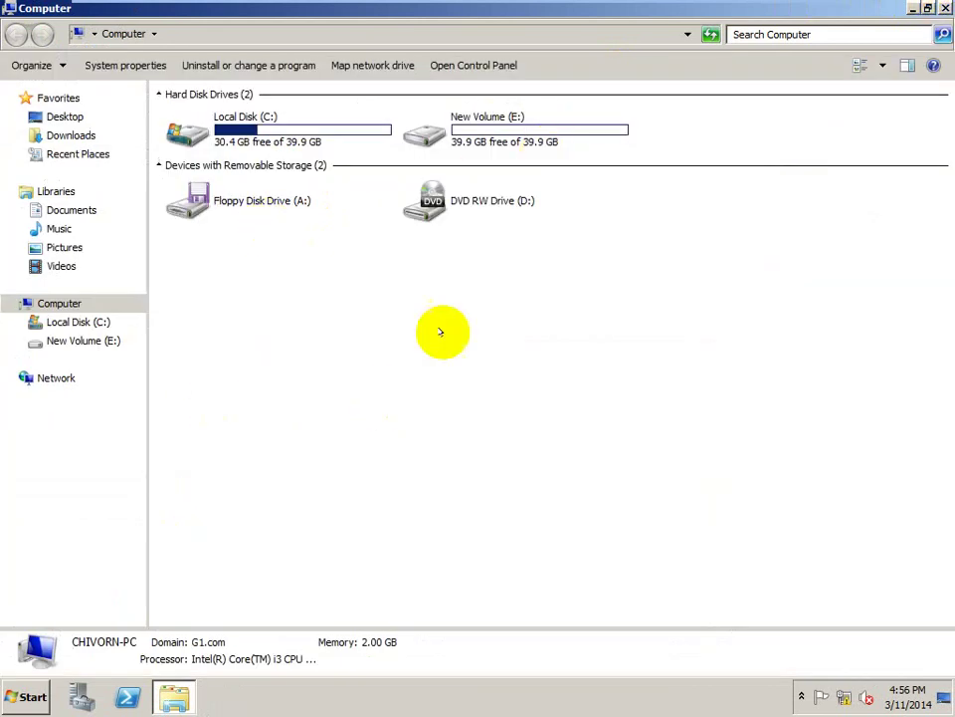
click(912, 8)
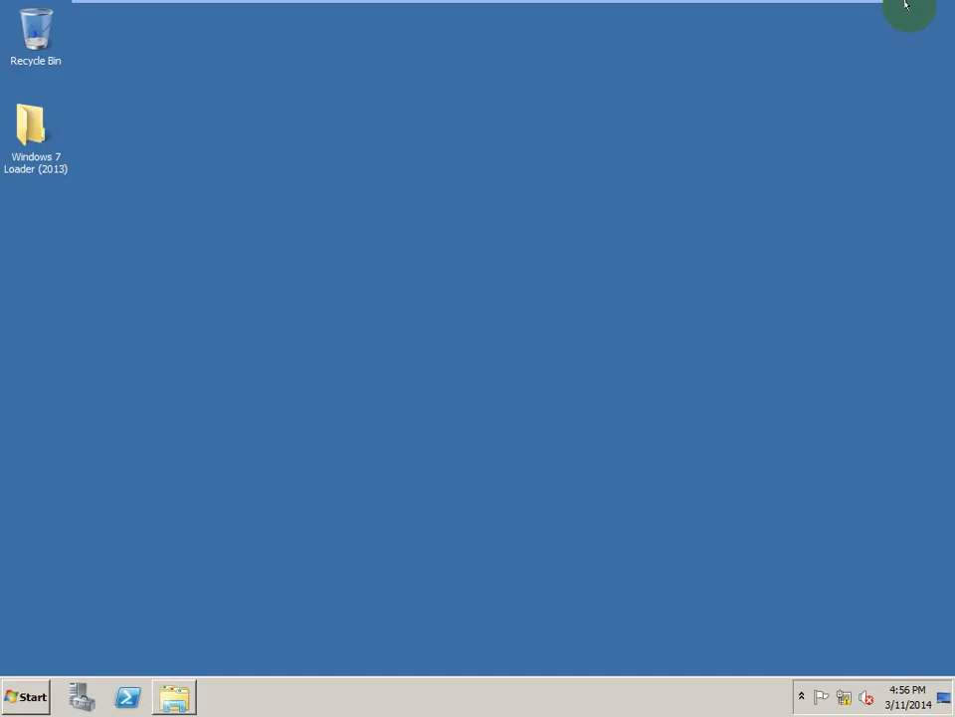
click(38, 149)
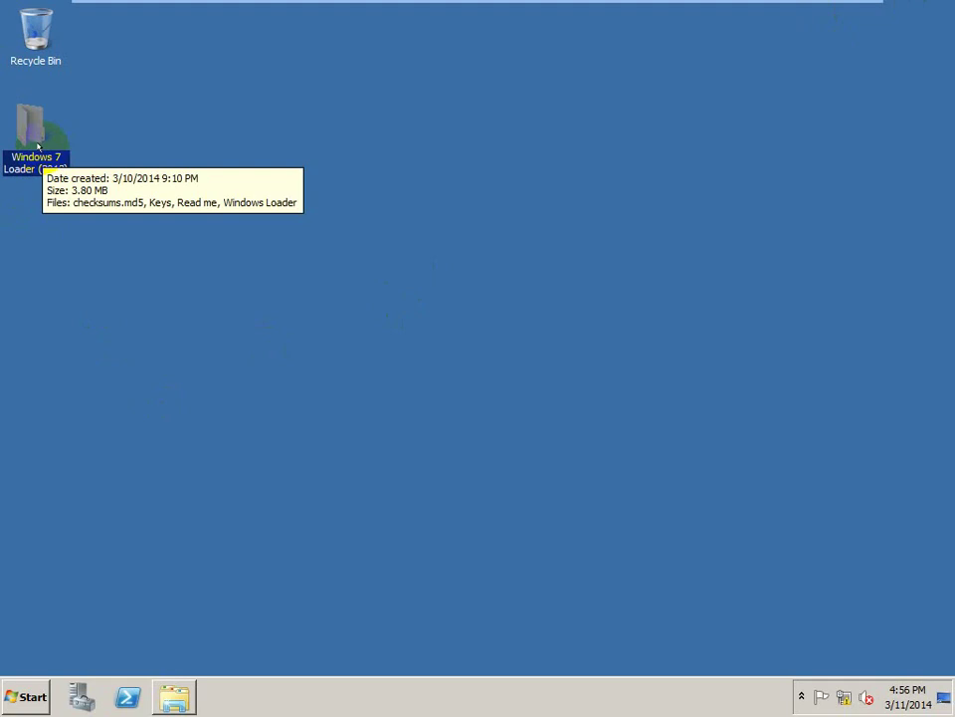
key(Delete)
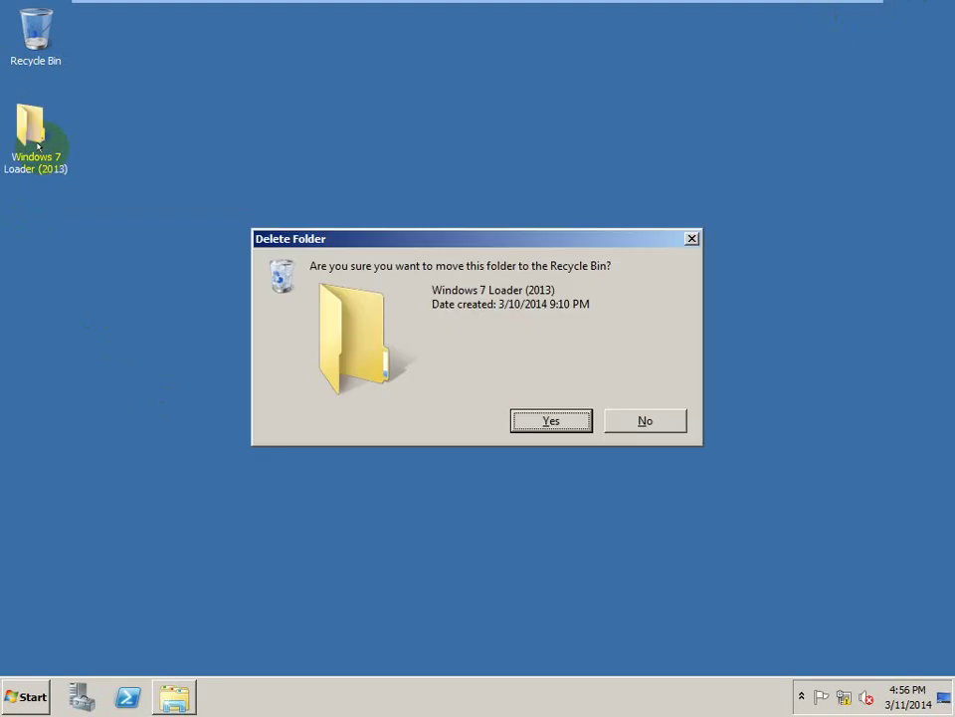
key(Return)
click(24, 695)
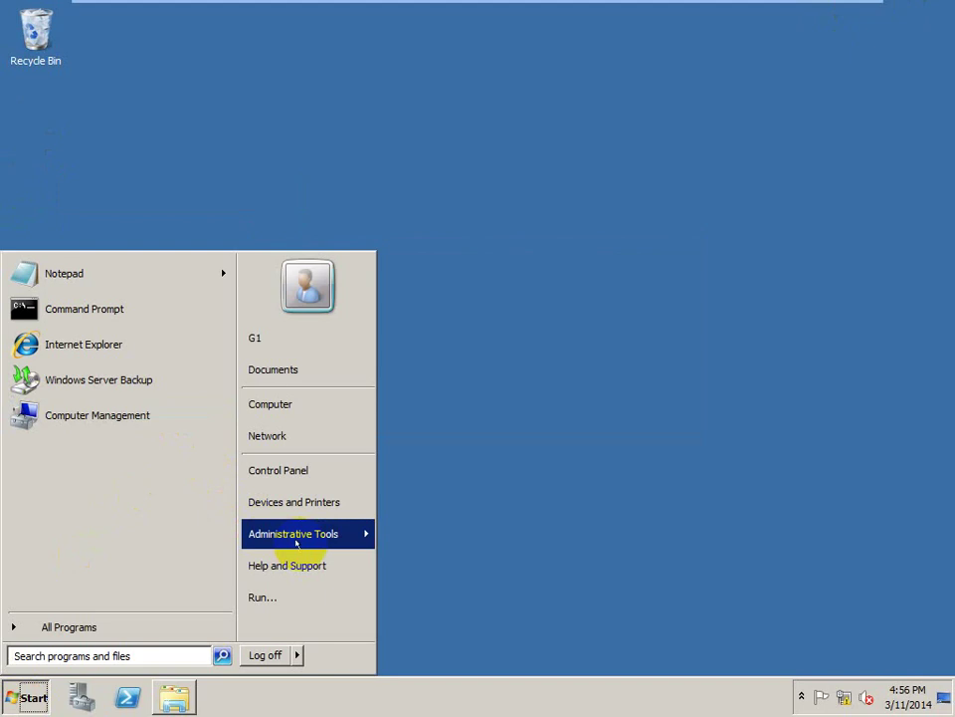
- Launch Active Directory Users and Computers and browse to the G1.com Users container
mouse_move(337, 530)
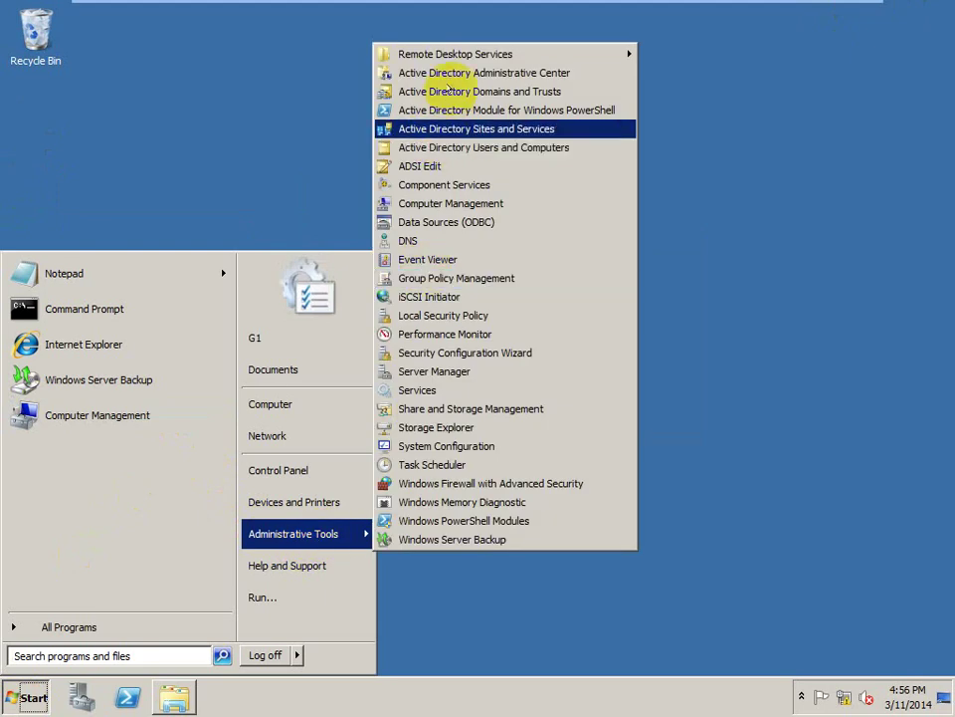
click(456, 146)
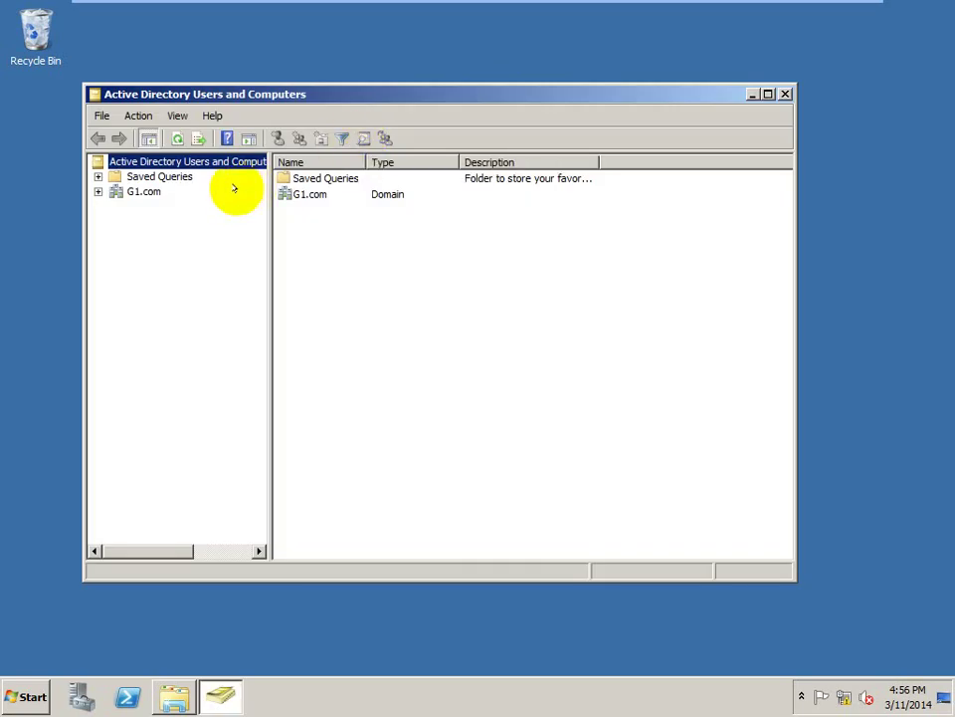
click(98, 191)
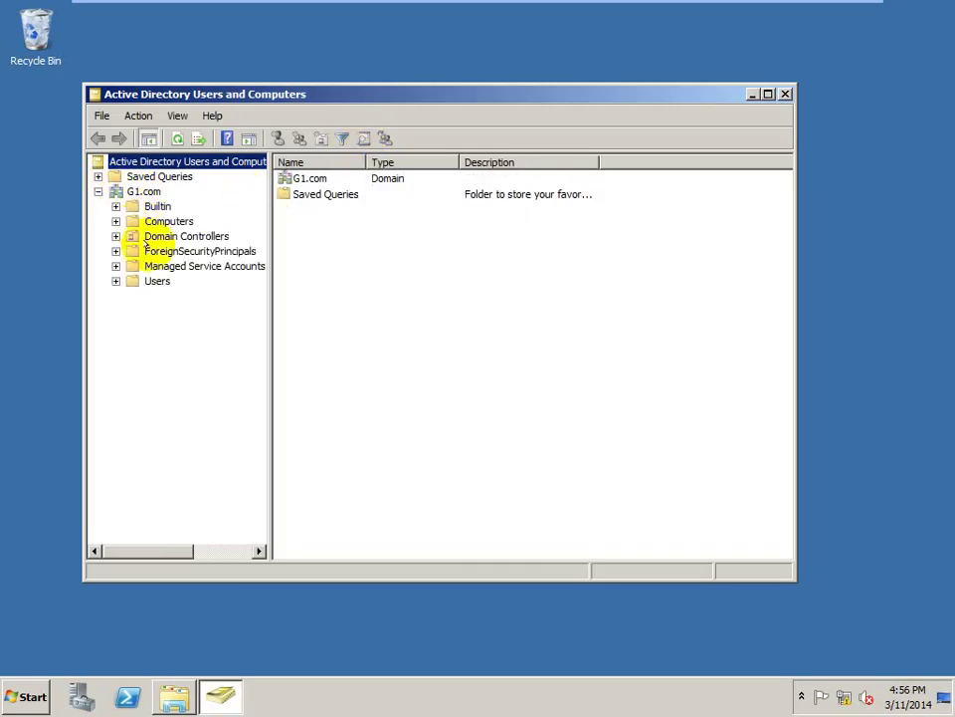
click(156, 282)
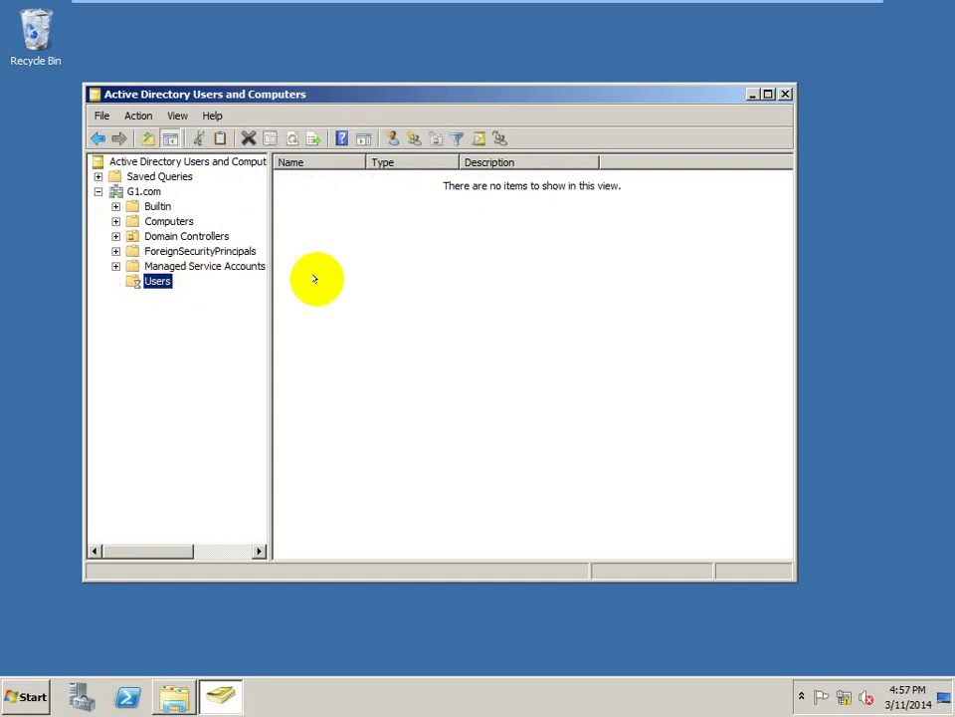
- Delete the logged-in G1 user account, confirming both warnings, and close the console
click(302, 383)
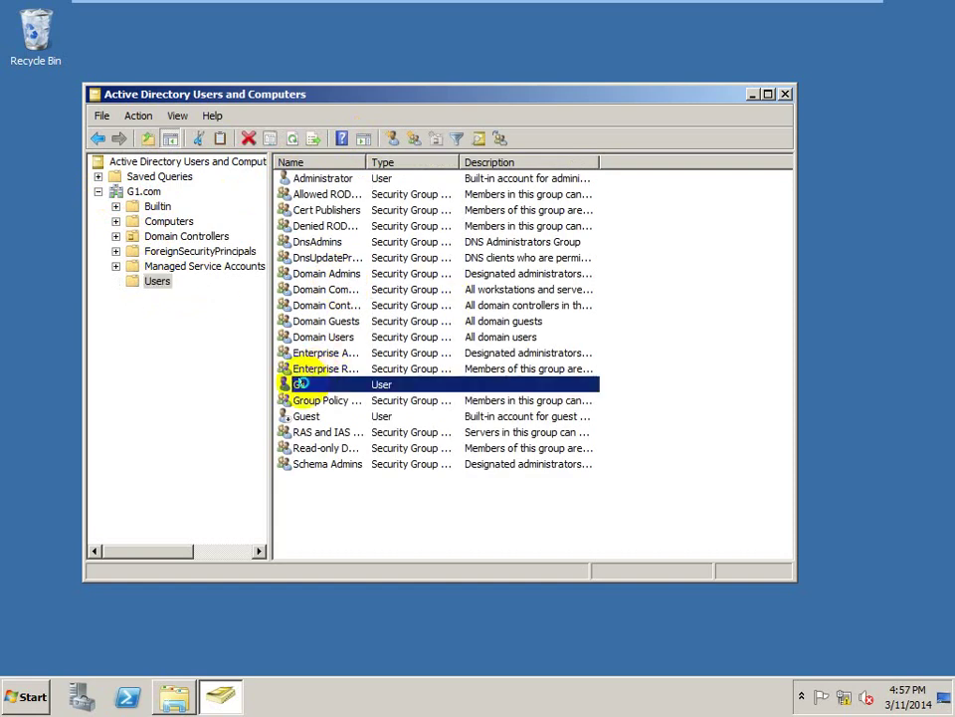
right_click(302, 383)
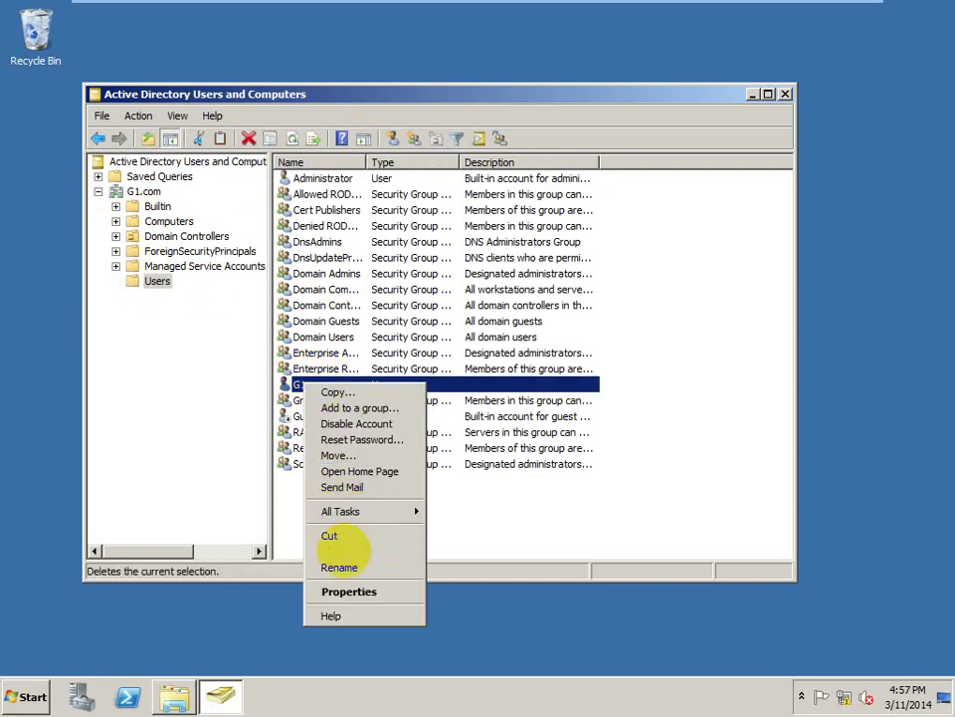
click(345, 552)
click(525, 403)
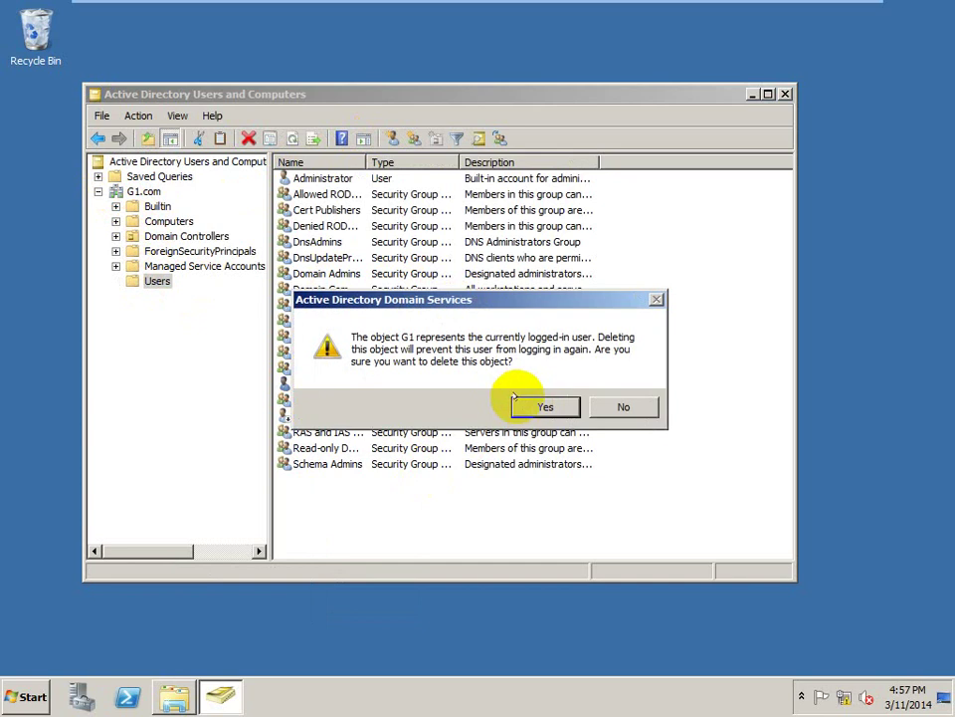
click(547, 402)
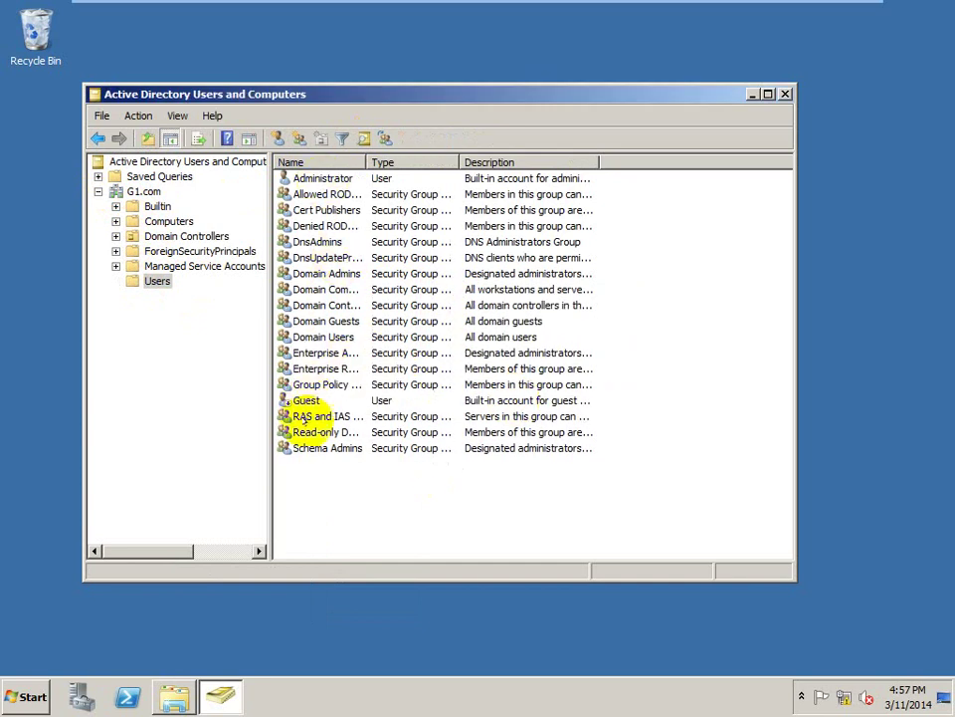
click(164, 330)
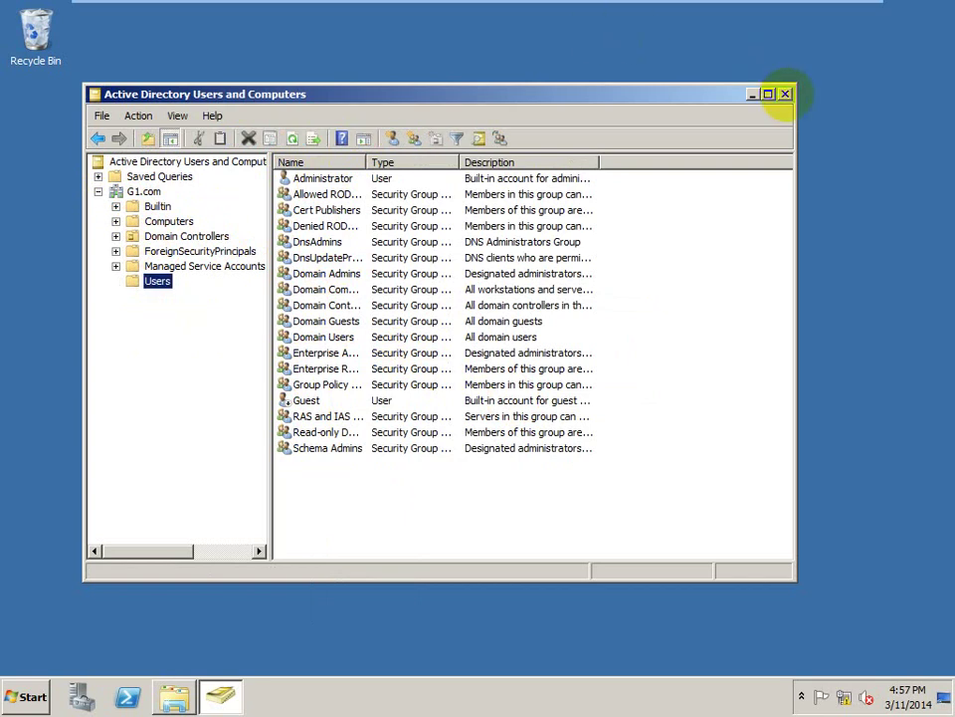
click(784, 94)
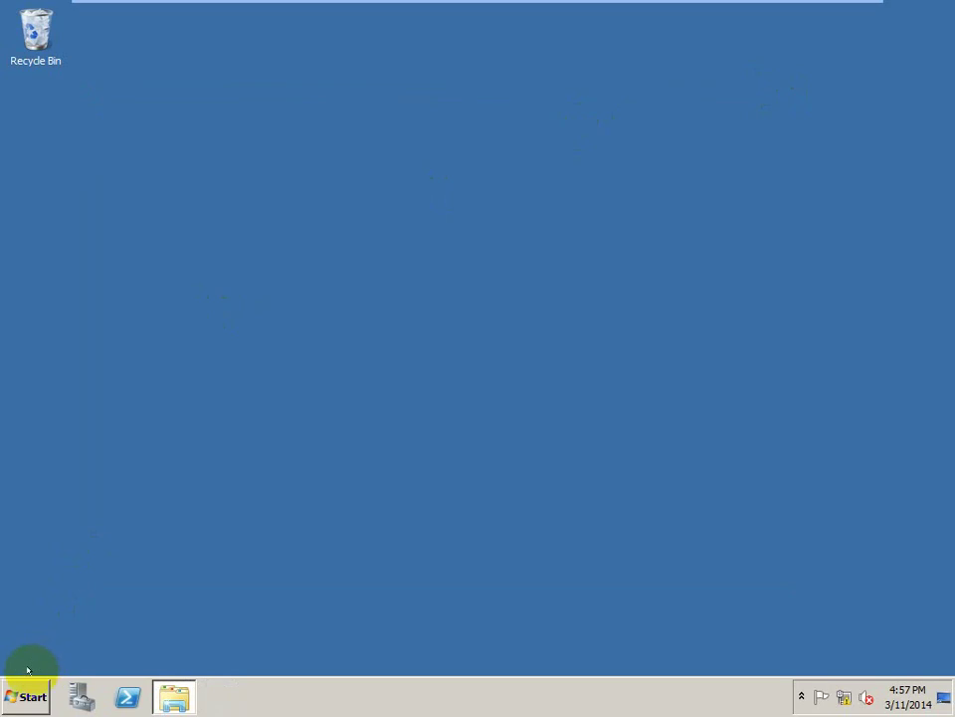
- Shut down the server with reason Other (Planned) and comment 'dsksd'
click(18, 693)
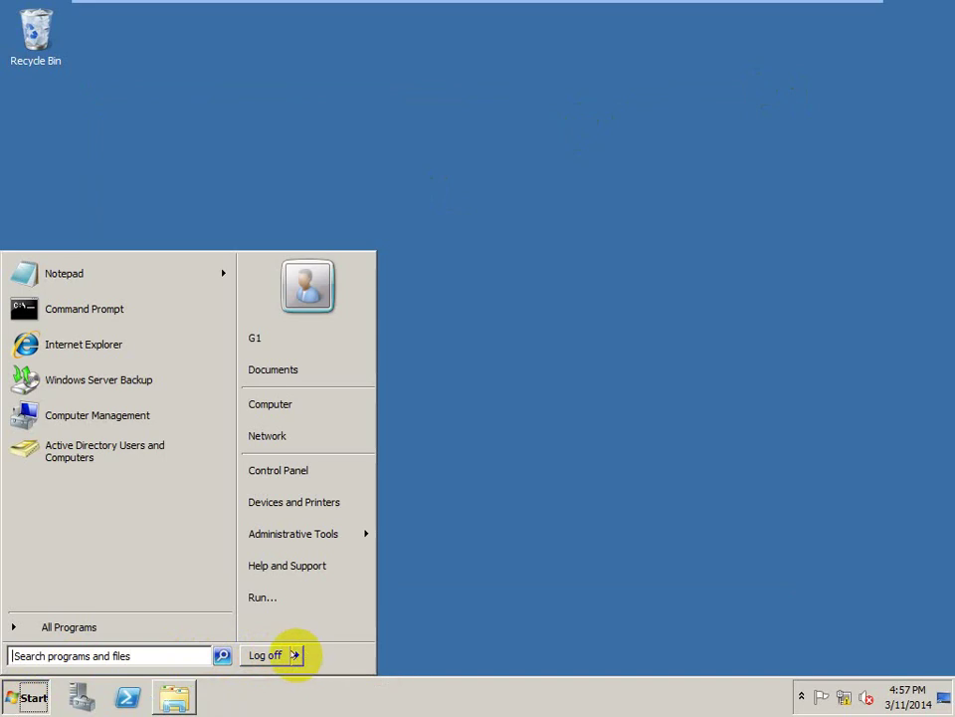
click(297, 655)
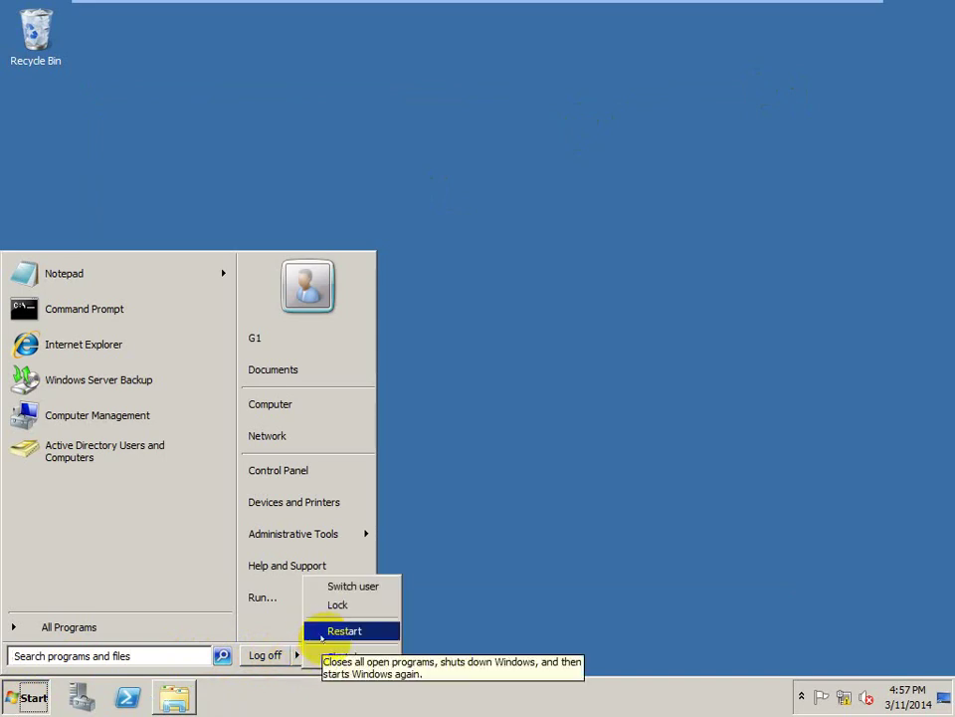
click(326, 652)
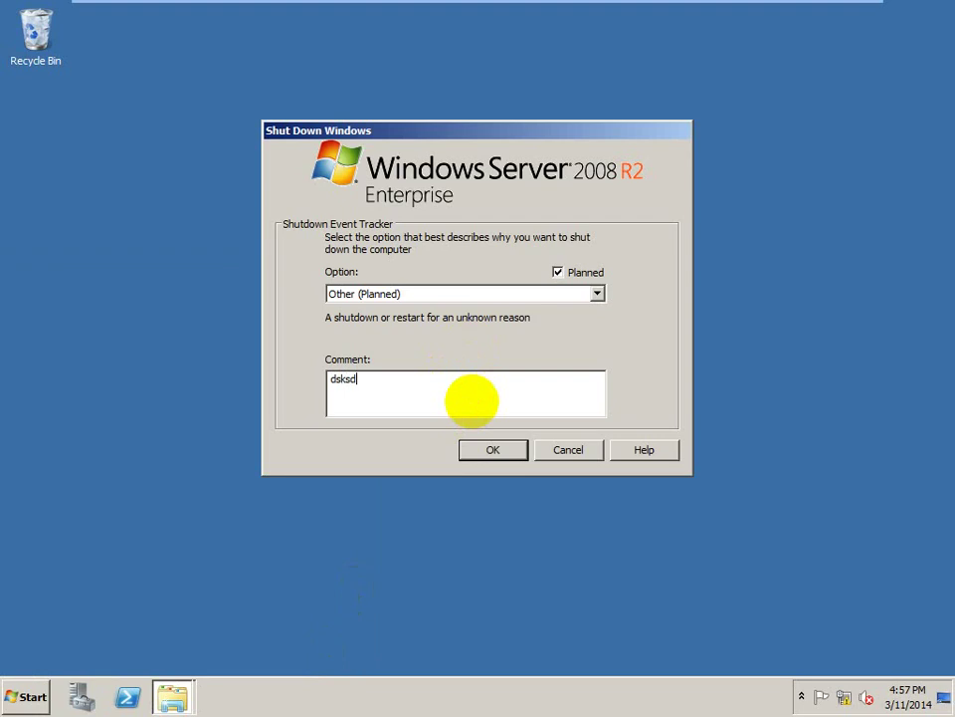
key(Return)
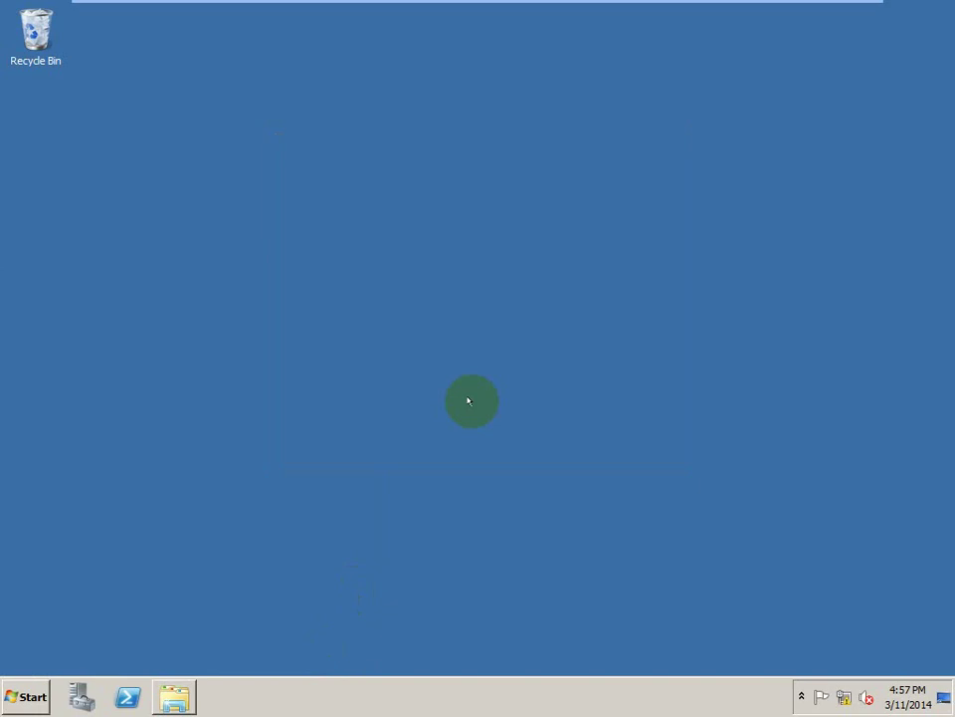
- Restore the VM from full screen to the Workstation window and release input to the host
mouse_move(814, 3)
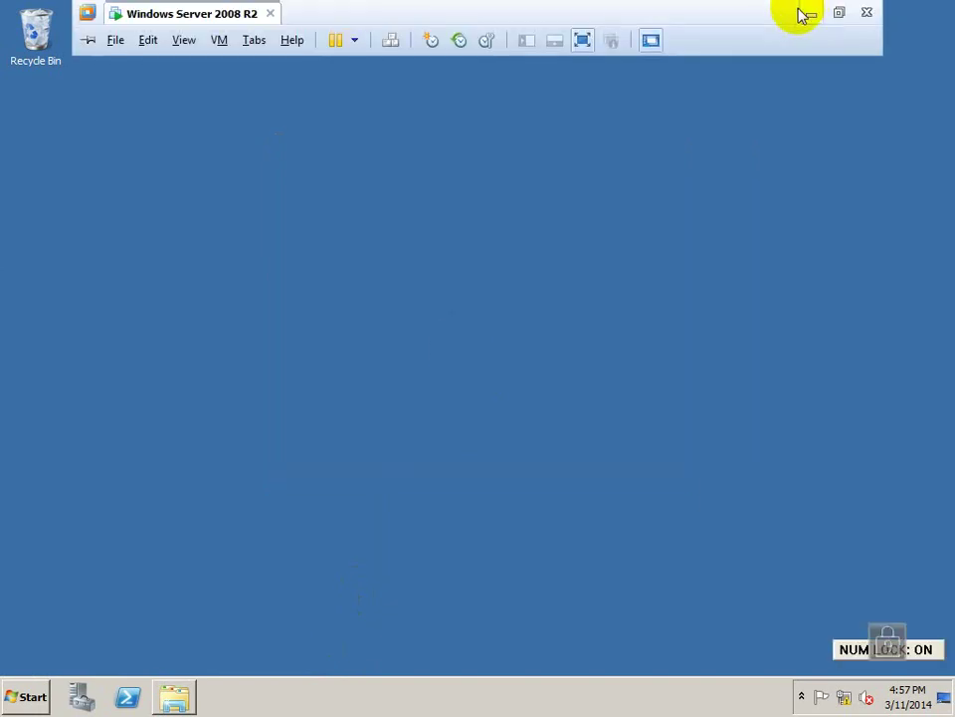
click(839, 12)
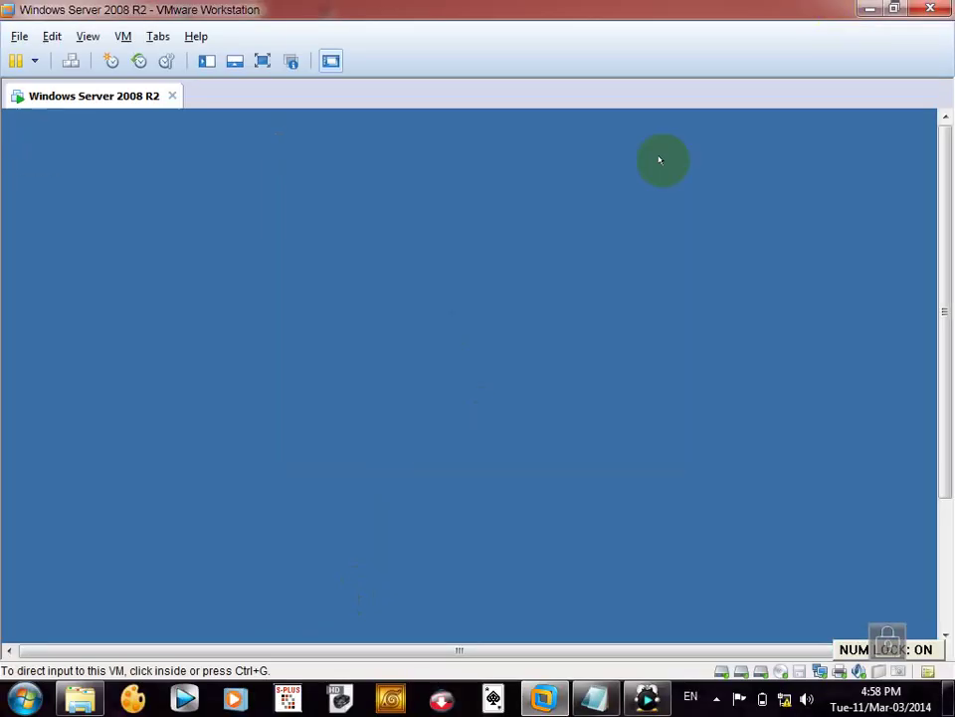
click(600, 208)
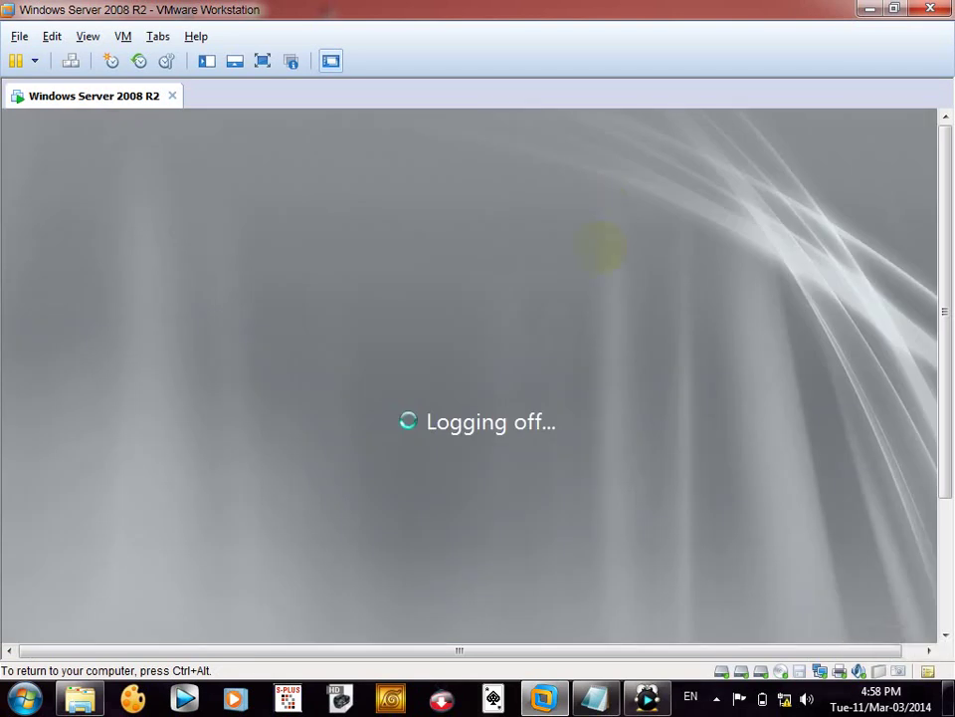
key(ctrl+alt)
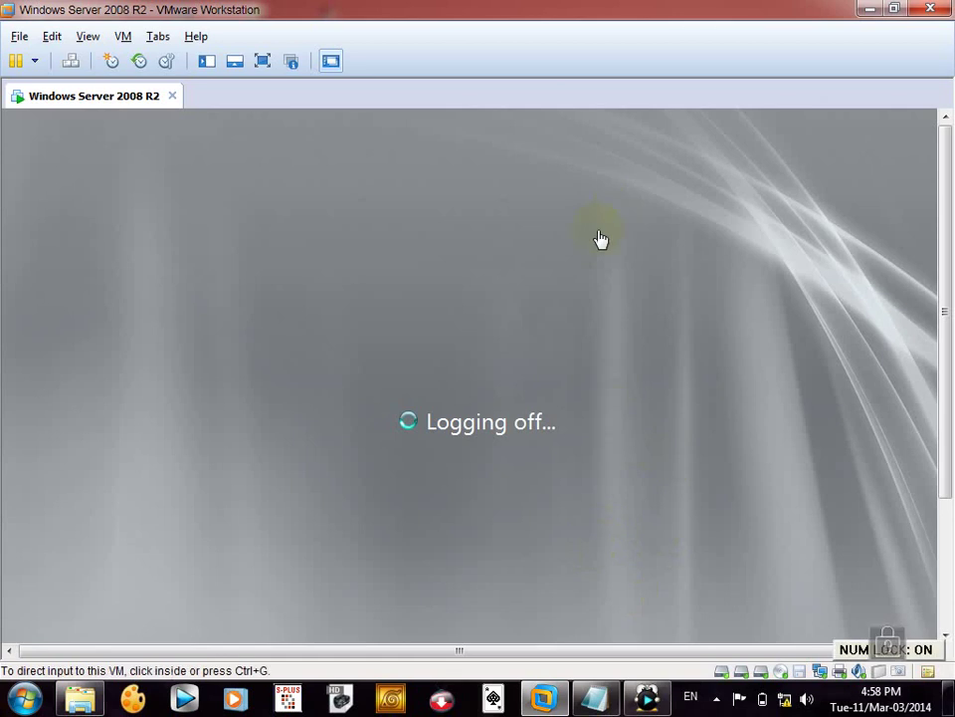
click(715, 699)
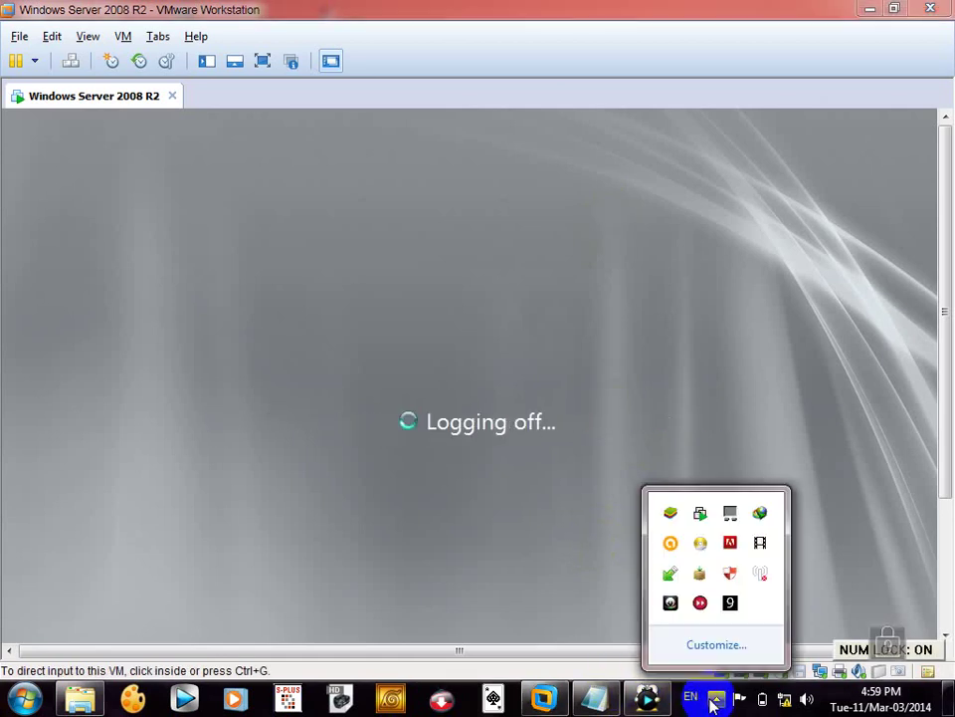
click(716, 699)
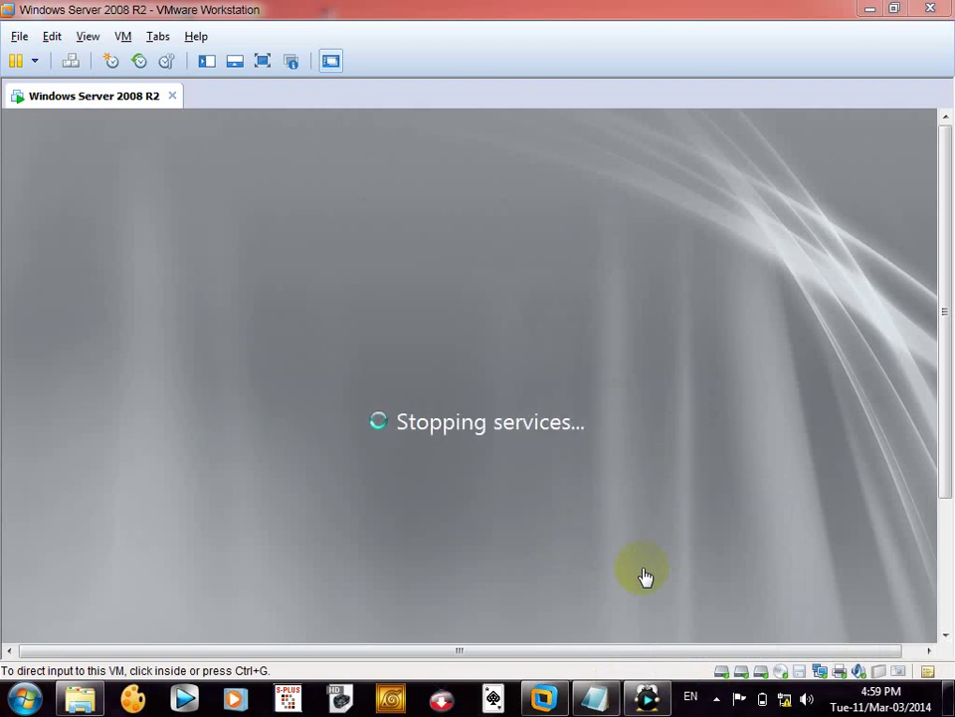
- Open the server VM's settings and set its CD/DVD drive to use an ISO image
click(207, 62)
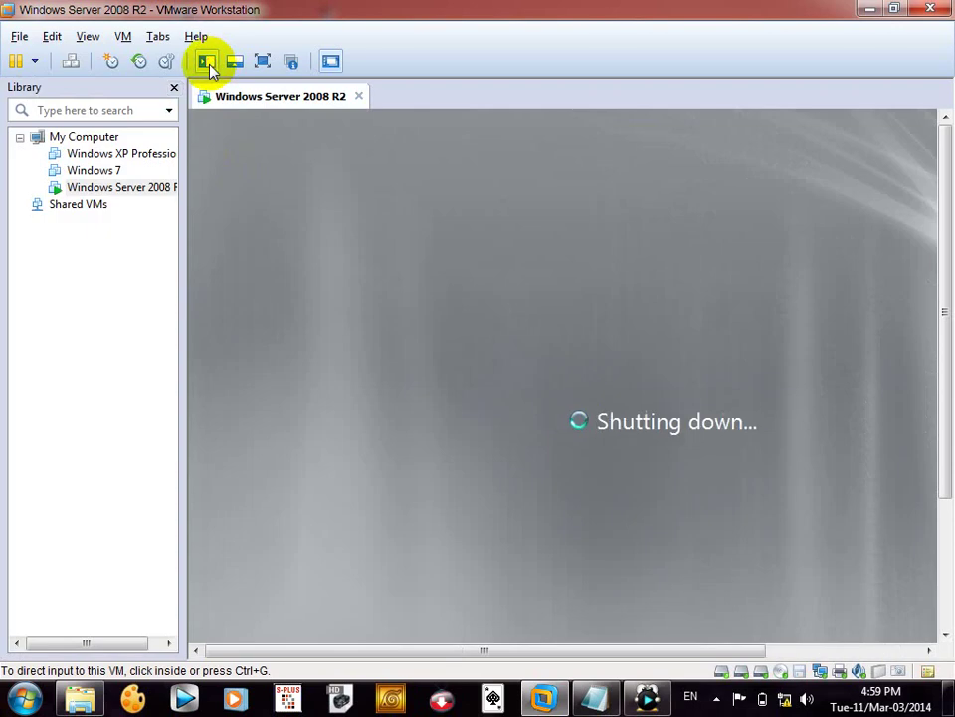
right_click(132, 197)
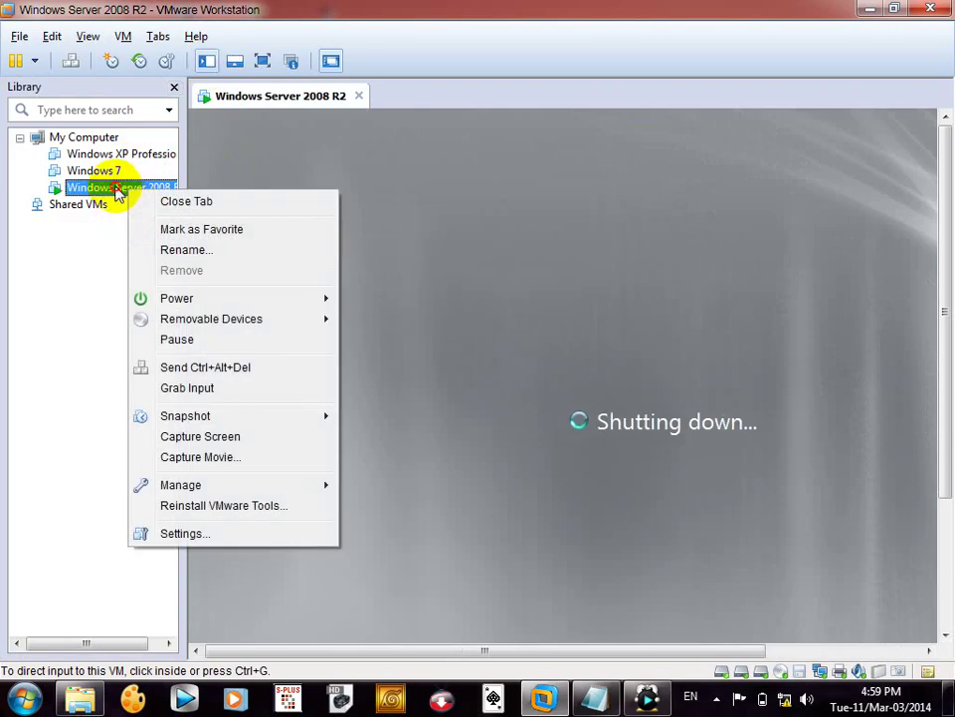
click(122, 192)
right_click(118, 192)
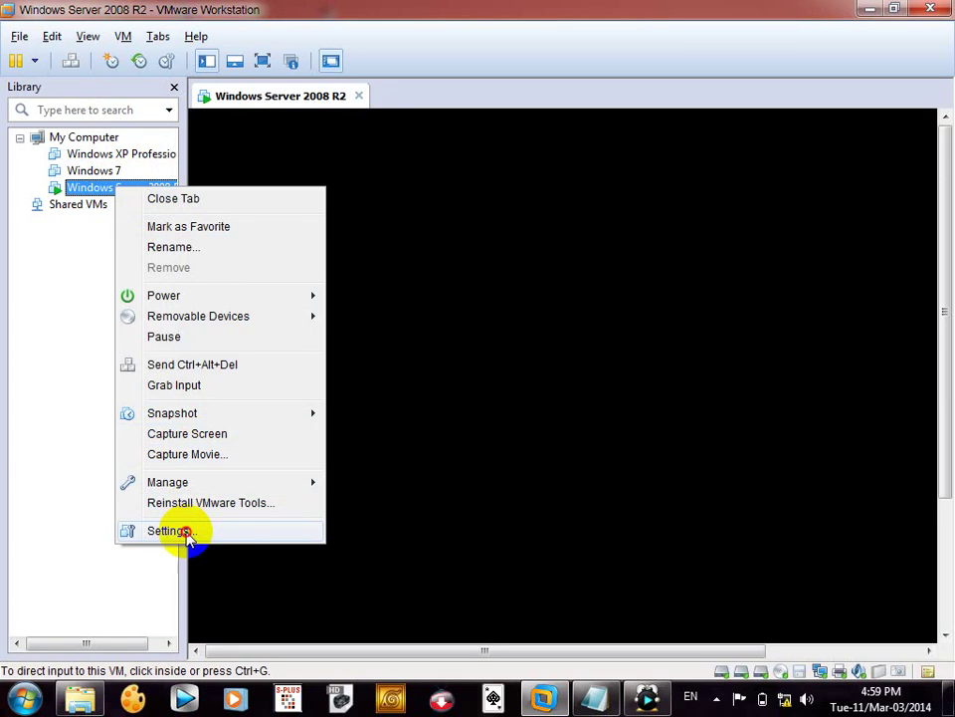
click(185, 531)
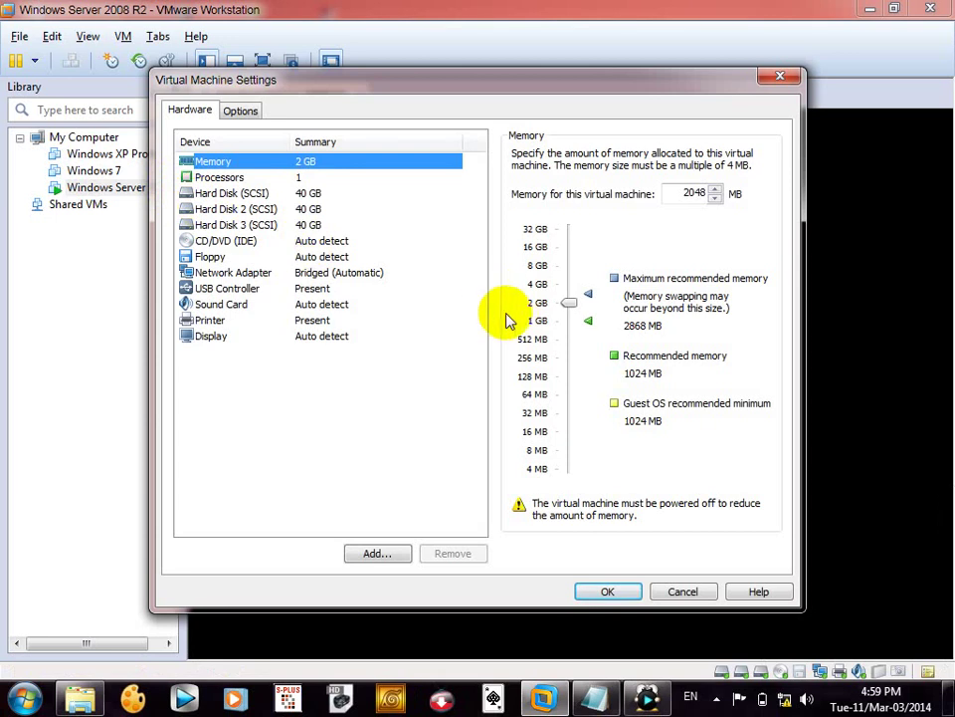
click(338, 246)
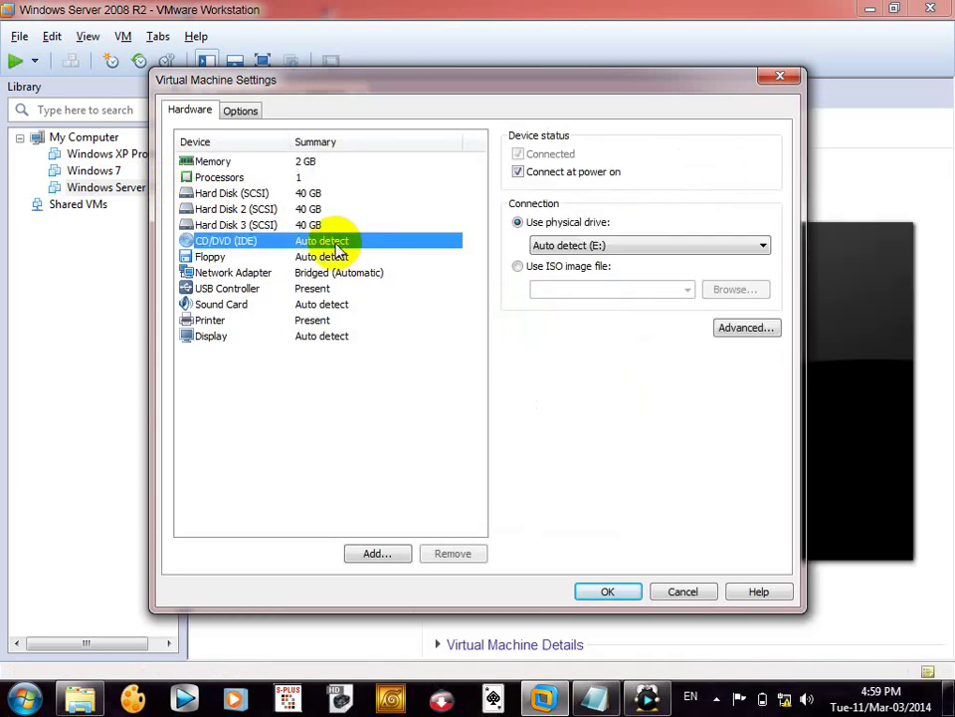
click(519, 266)
click(687, 289)
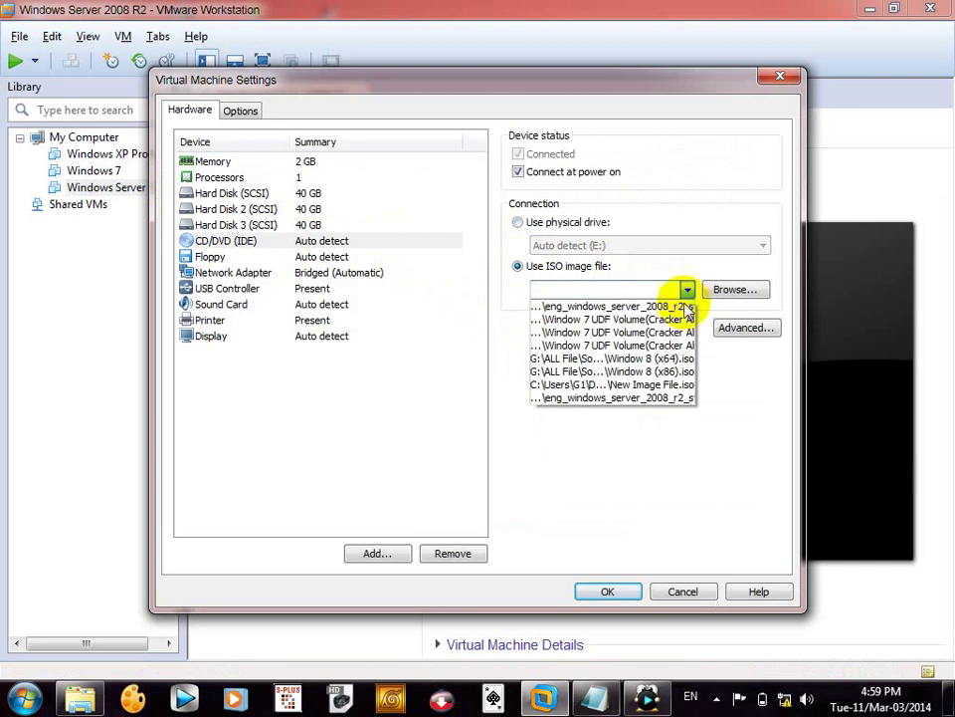
click(719, 298)
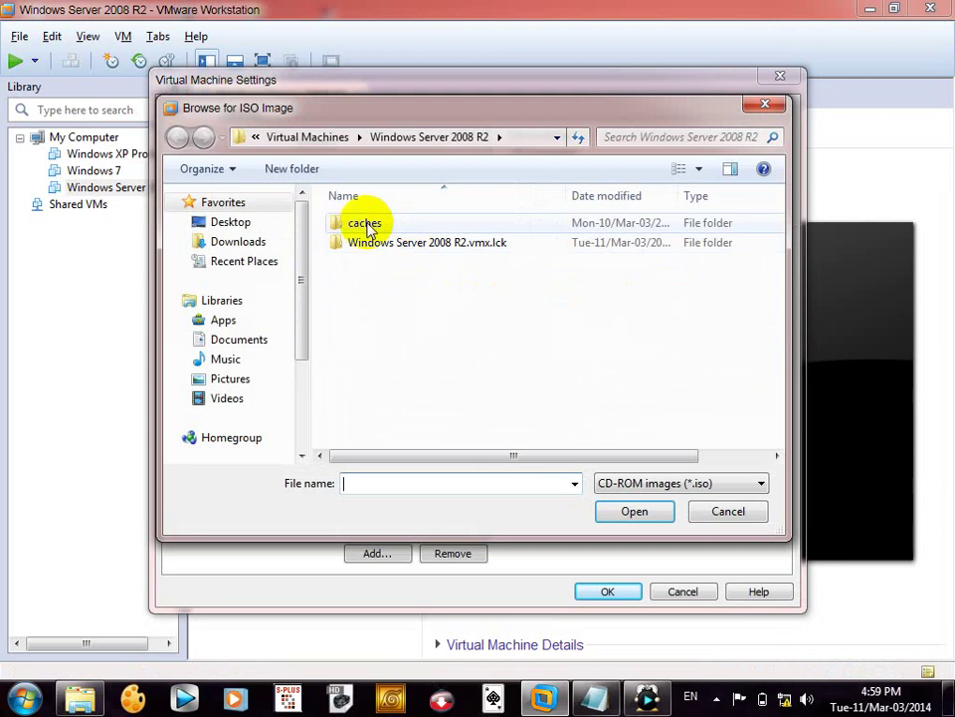
- Pick the Windows Server 2008 R2 ISO from D:\All Soft\Softwear\Windows and save the settings
drag(305, 278, 264, 390)
click(250, 372)
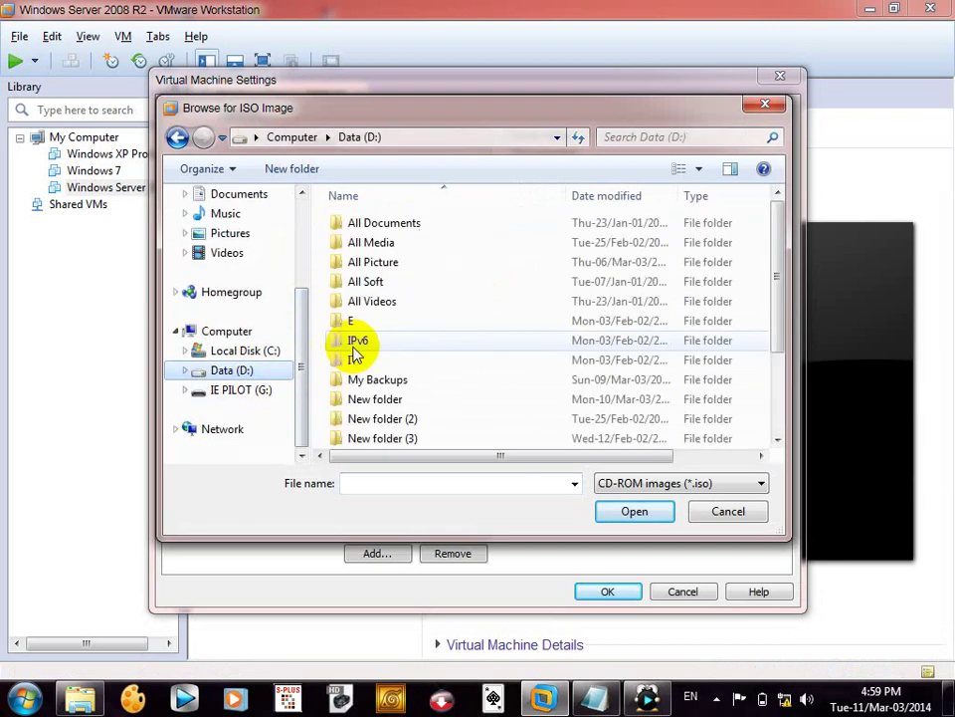
drag(781, 303, 779, 273)
double_click(505, 281)
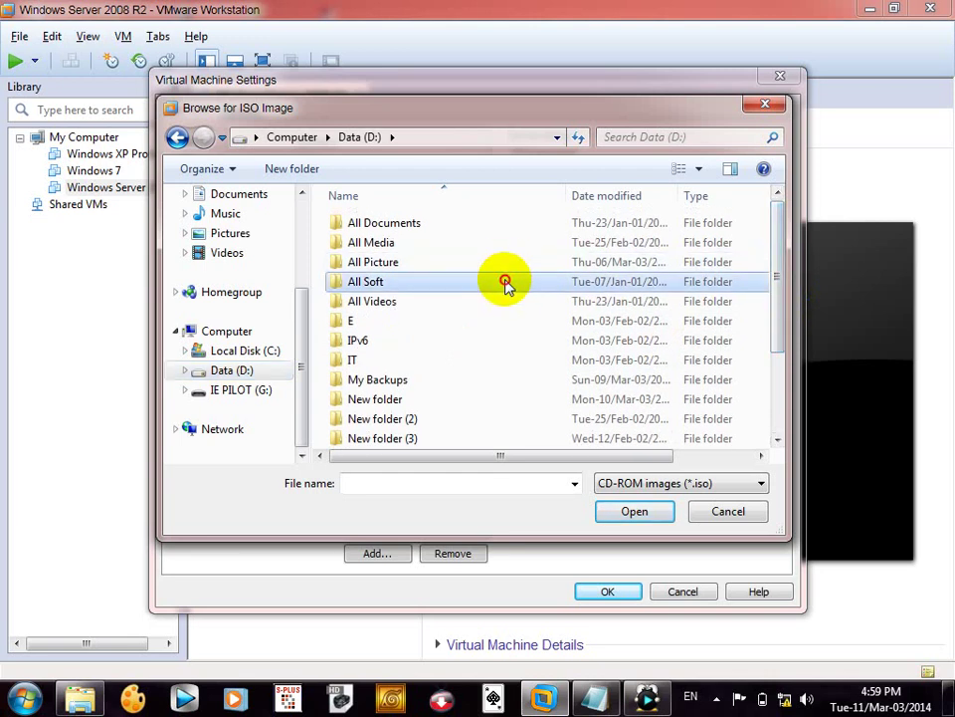
click(446, 252)
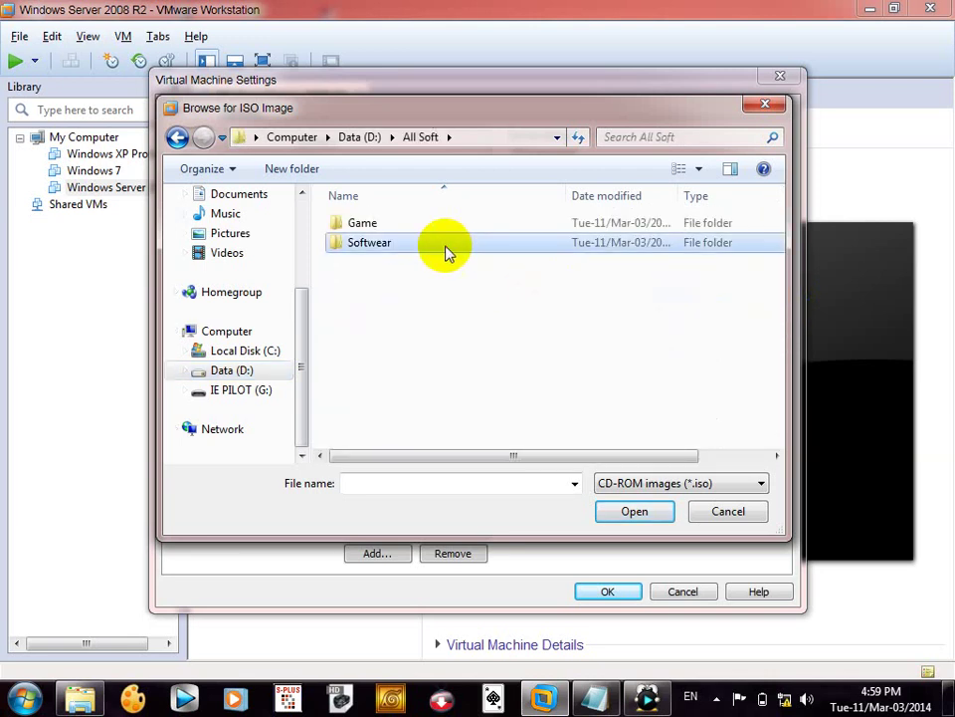
double_click(445, 252)
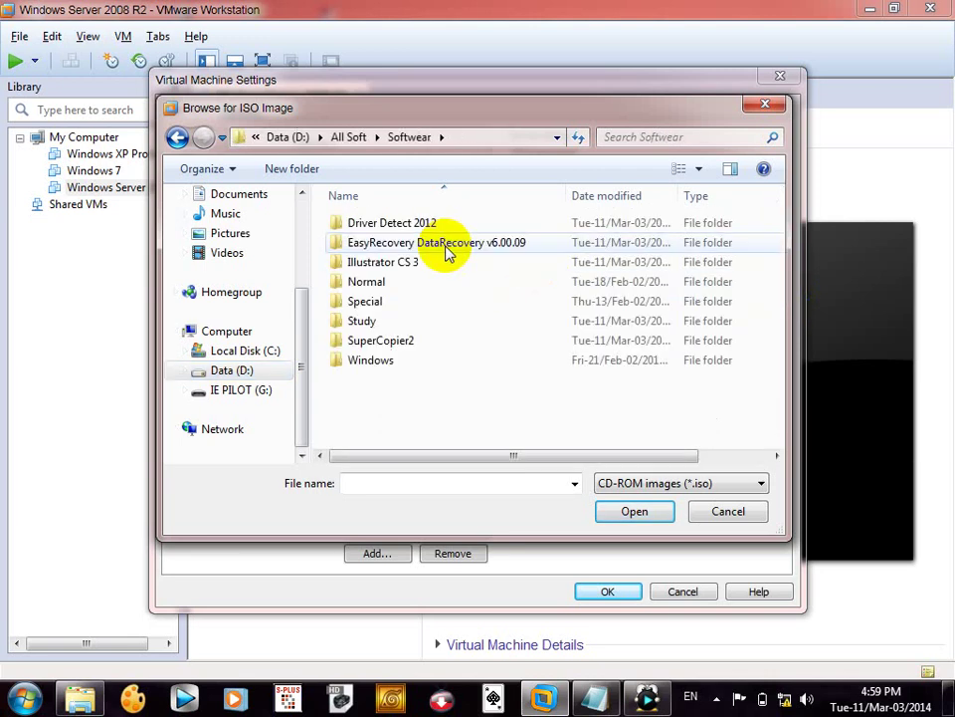
double_click(405, 362)
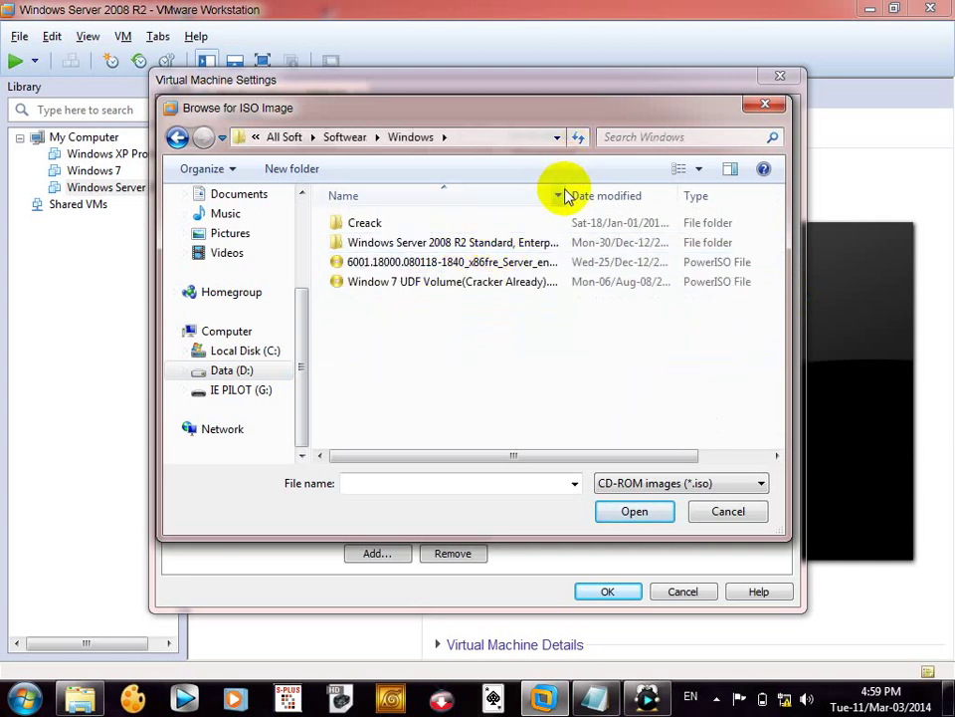
drag(569, 191, 666, 189)
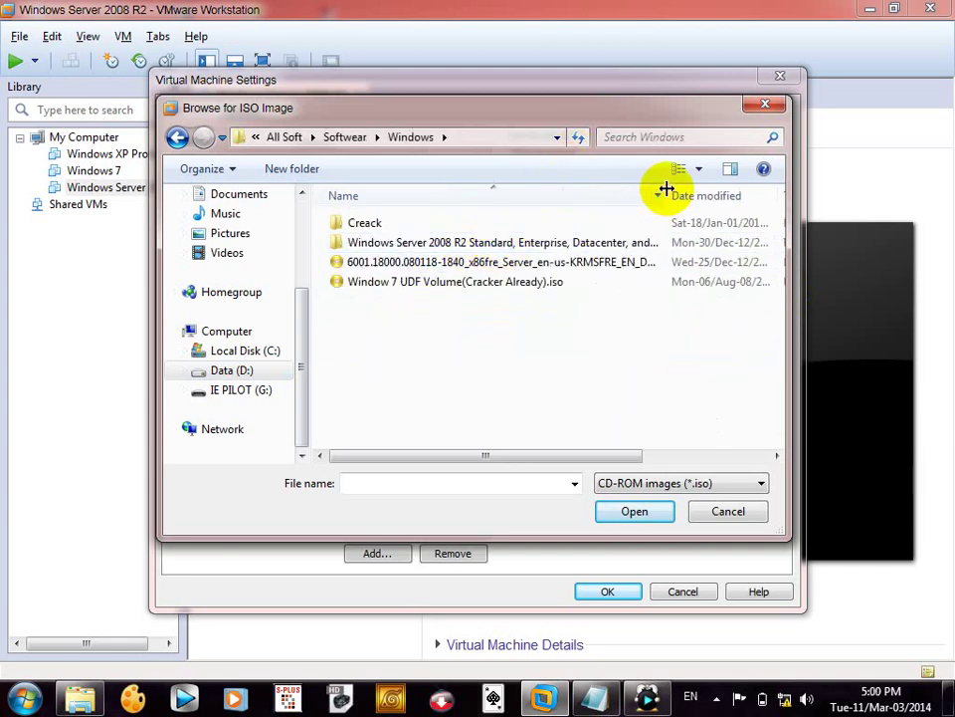
double_click(560, 242)
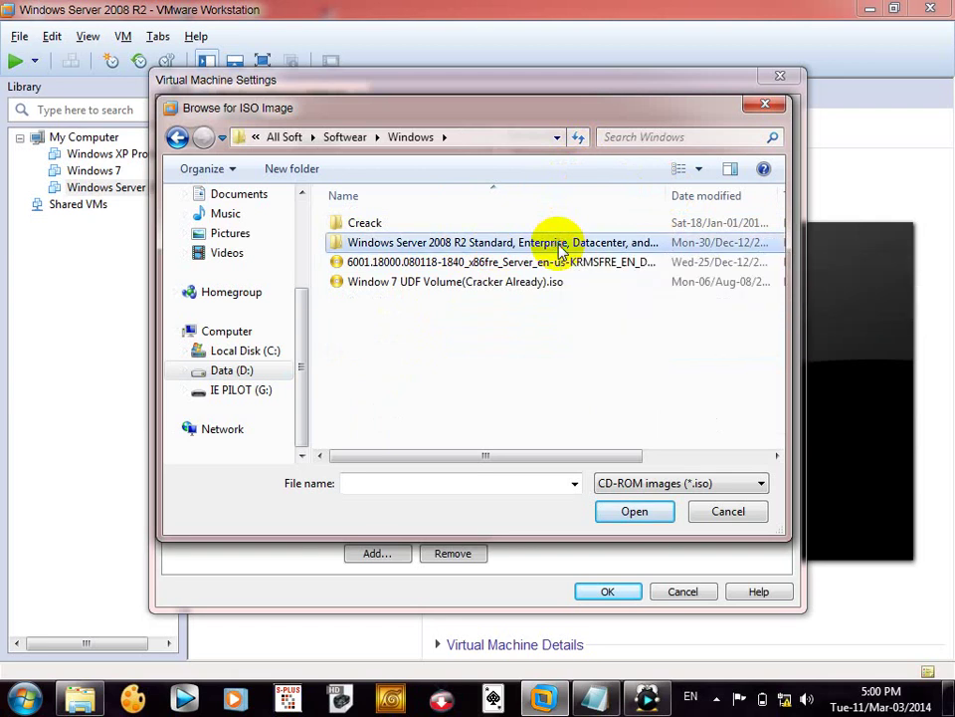
double_click(525, 234)
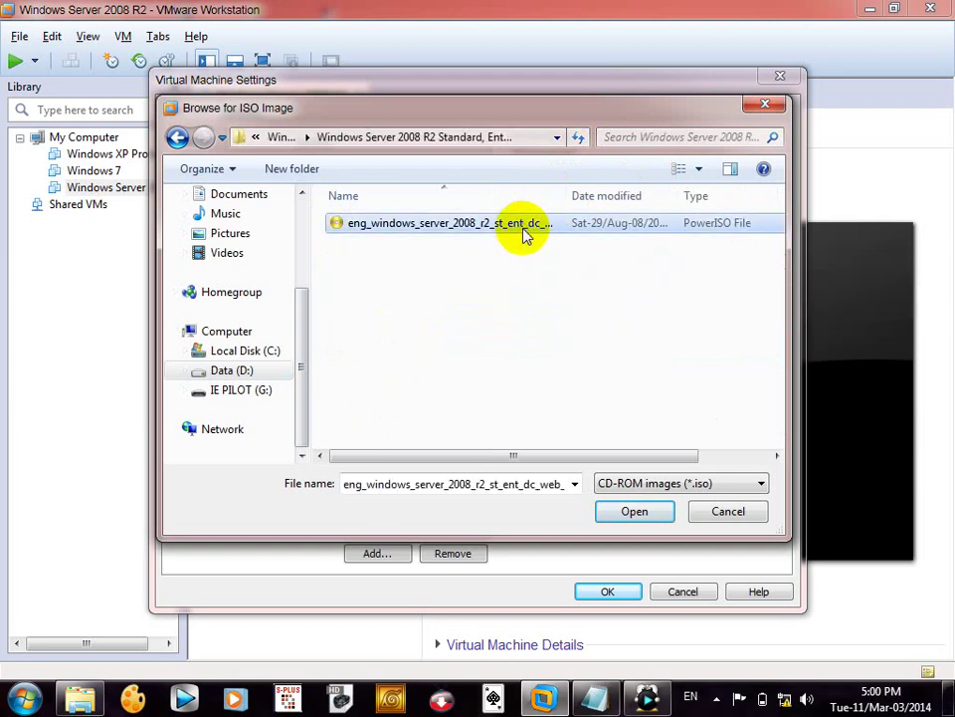
click(608, 591)
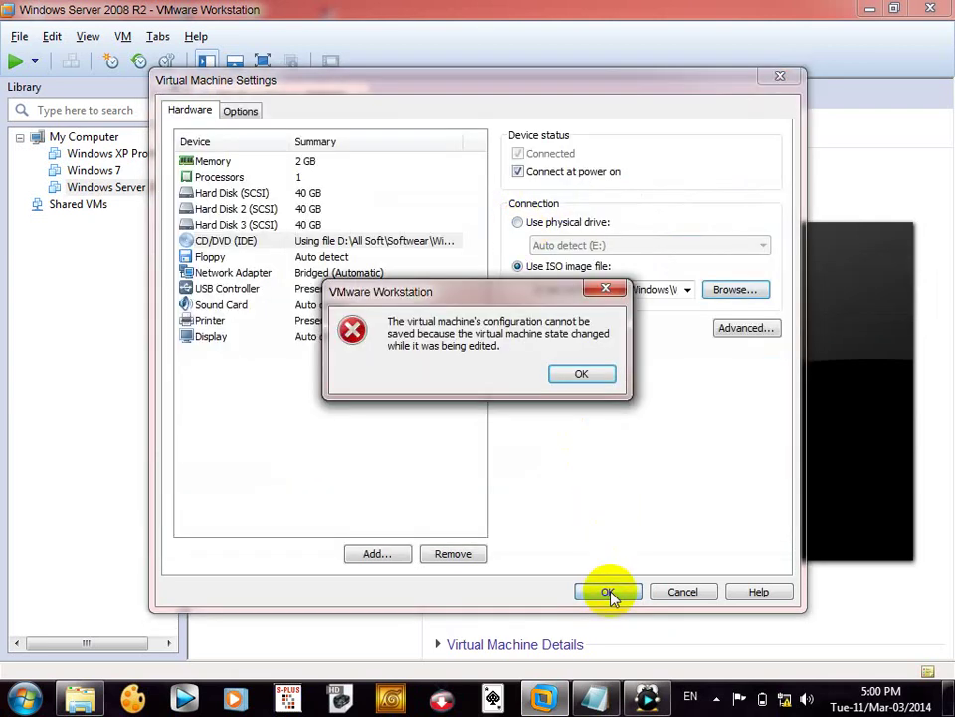
- Dismiss the state-changed error twice and cancel the unsaved VM settings
click(578, 376)
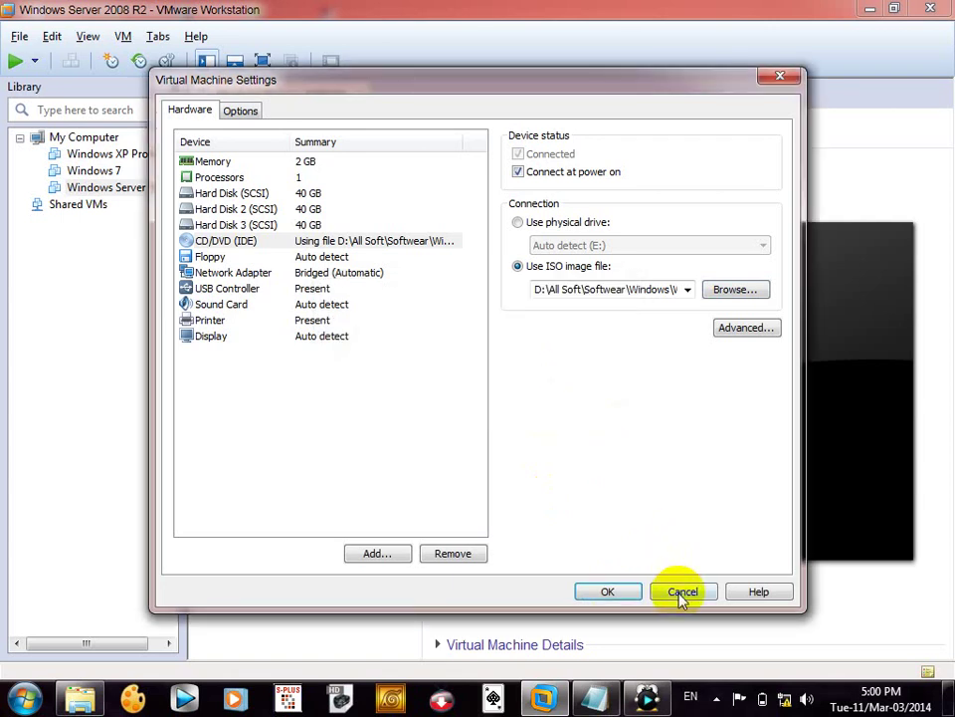
click(621, 593)
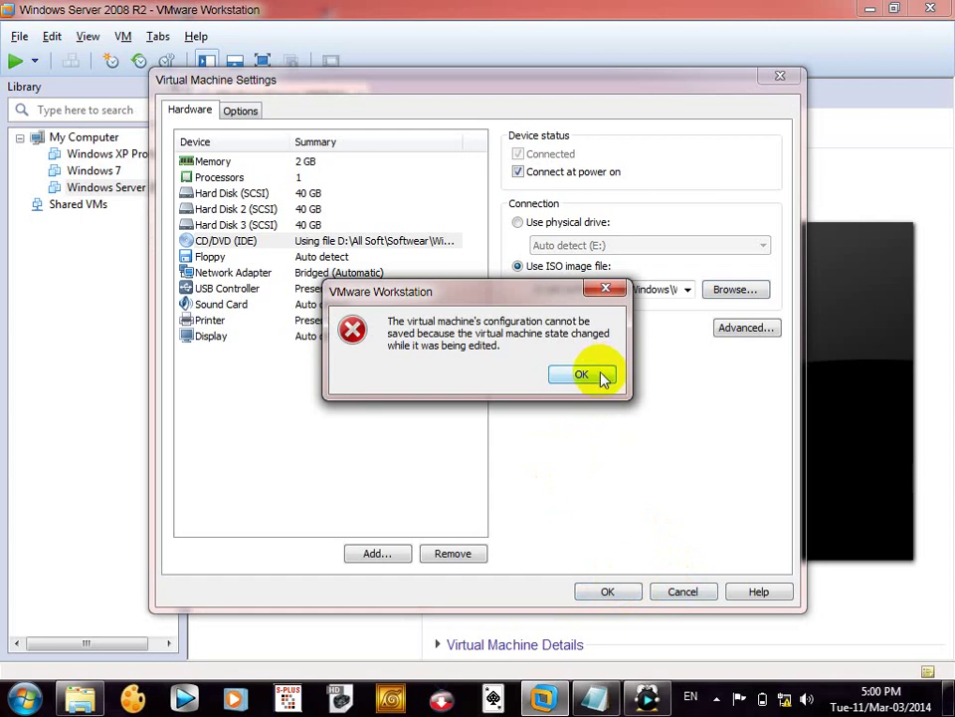
click(602, 377)
click(697, 593)
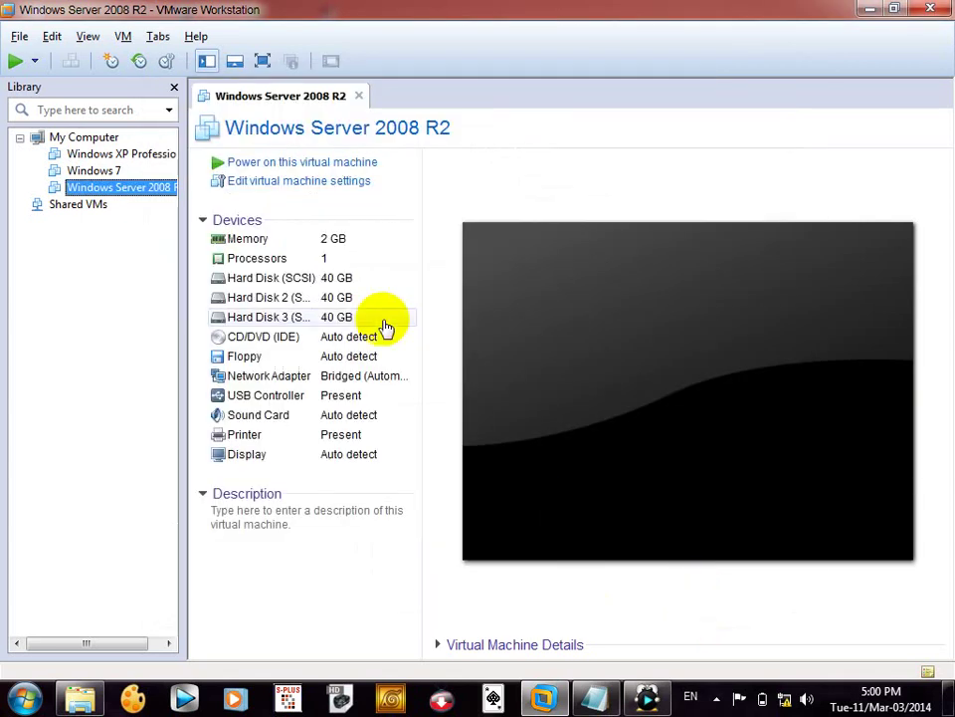
- Reopen the VM settings and switch the CD/DVD drive to an ISO image file
click(252, 182)
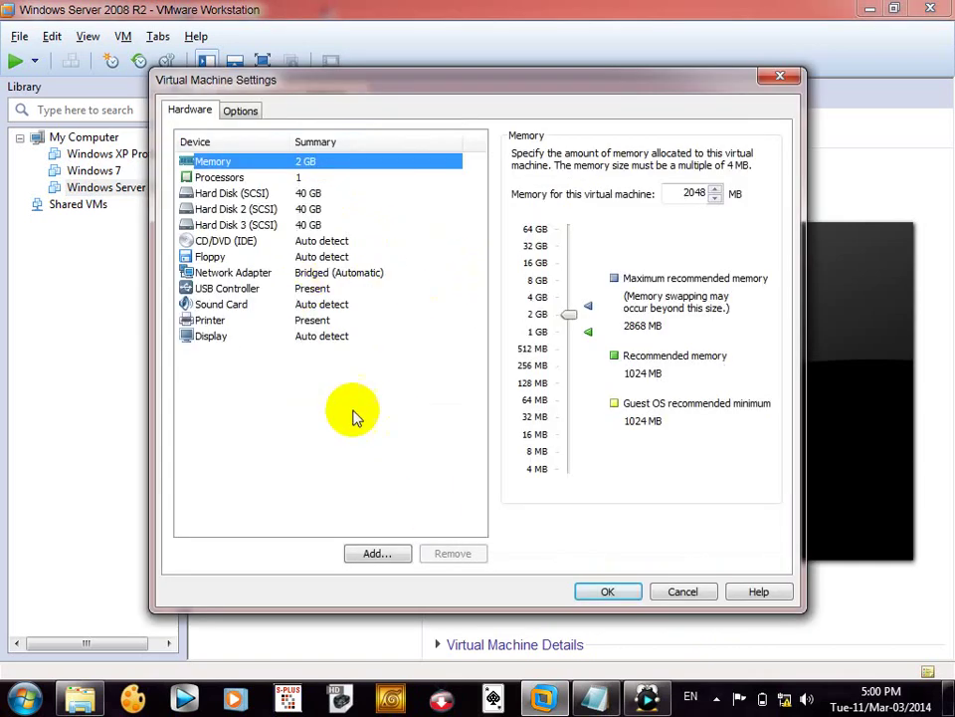
click(274, 243)
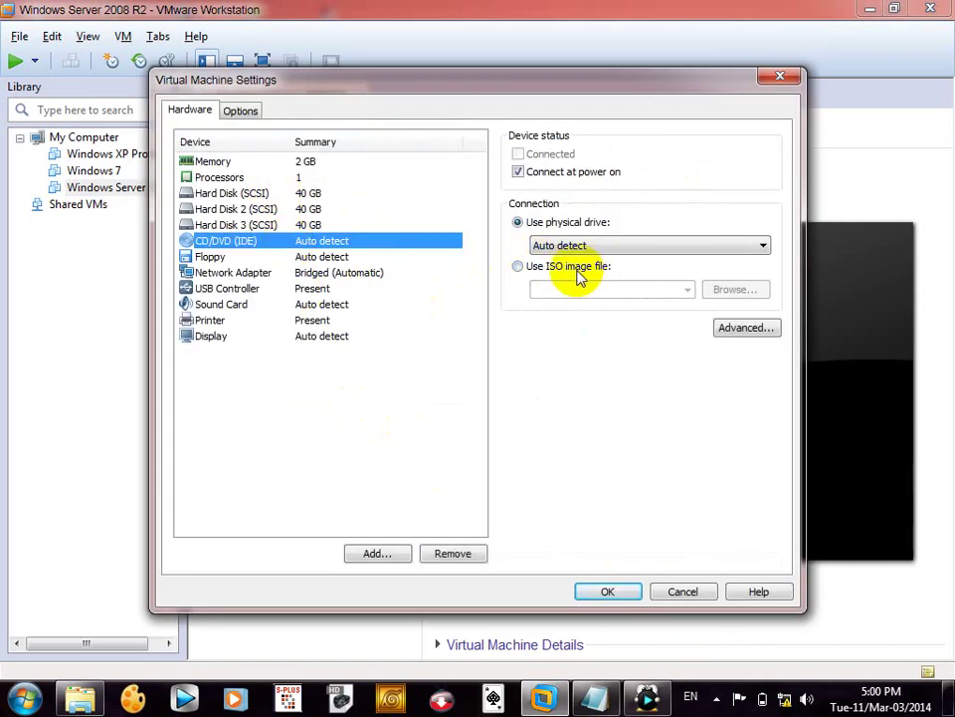
click(579, 275)
click(725, 299)
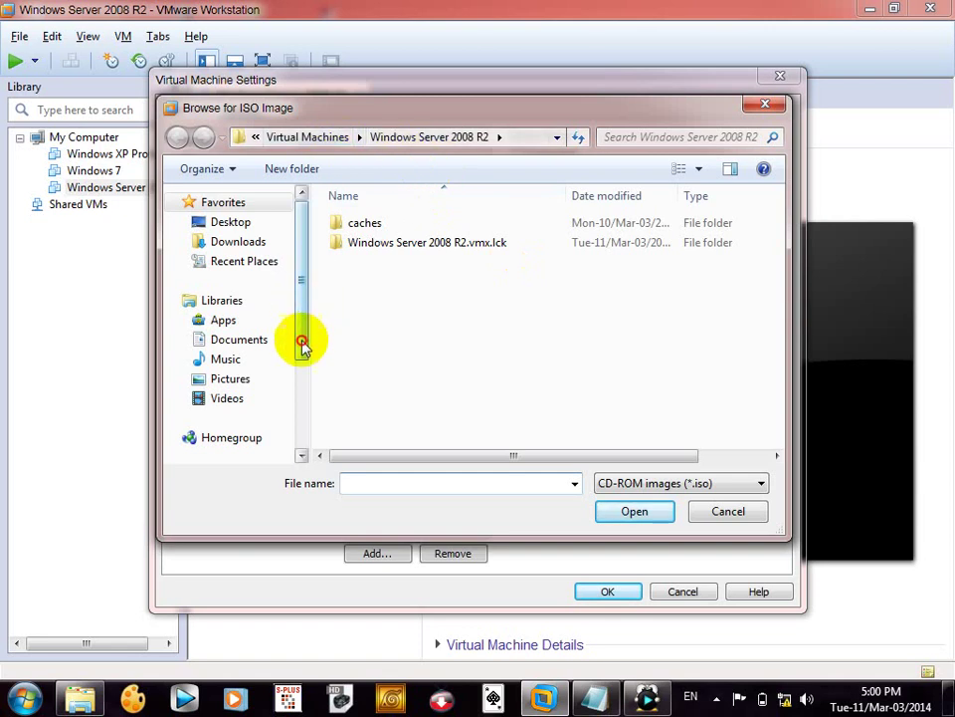
- Select the Windows Server 2008 R2 ISO under D:\All Soft\Softwear\Windows and save the settings
drag(302, 342, 300, 388)
click(249, 396)
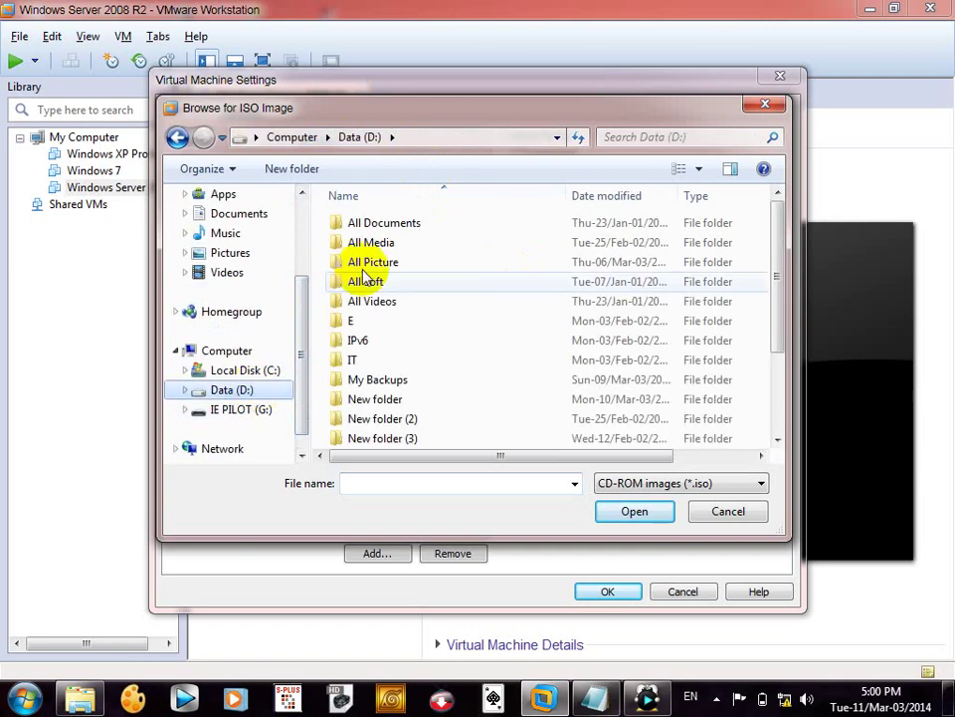
double_click(377, 263)
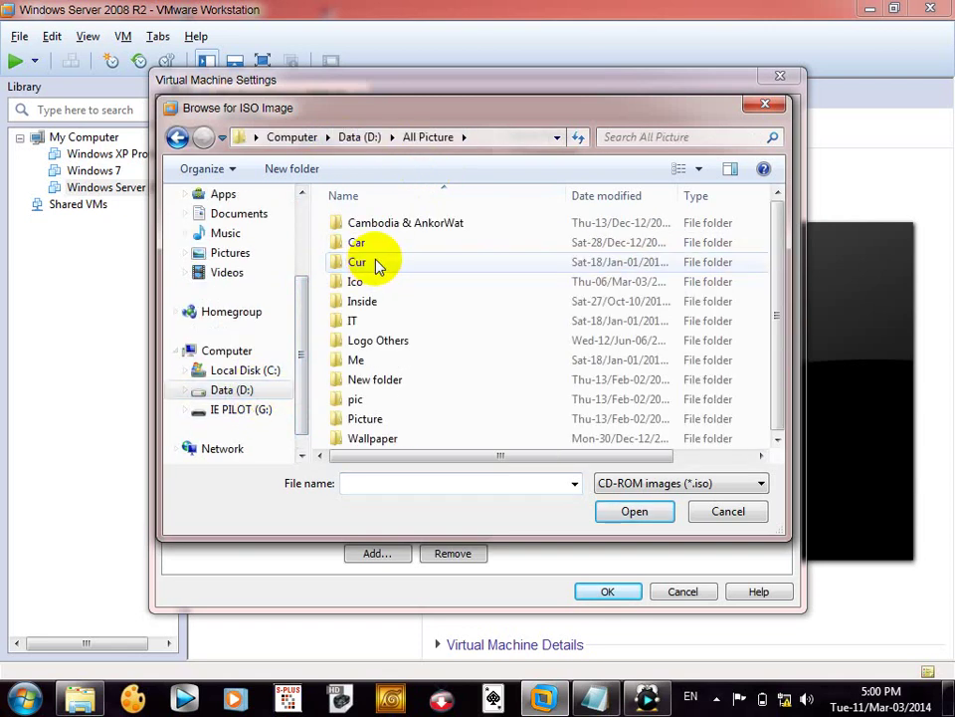
key(BackSpace)
double_click(376, 281)
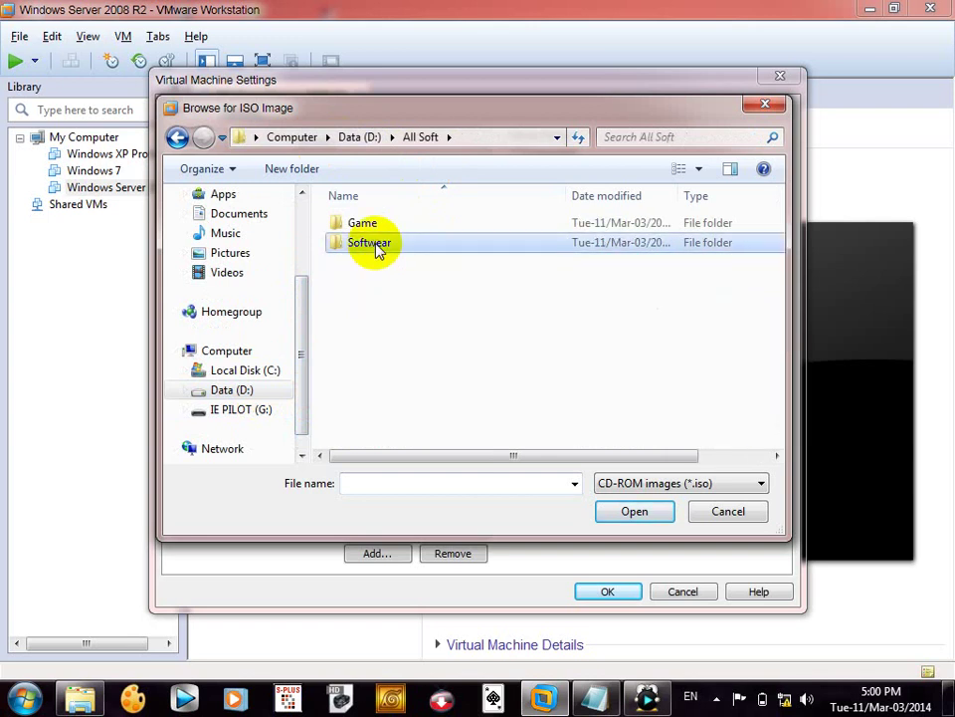
double_click(375, 249)
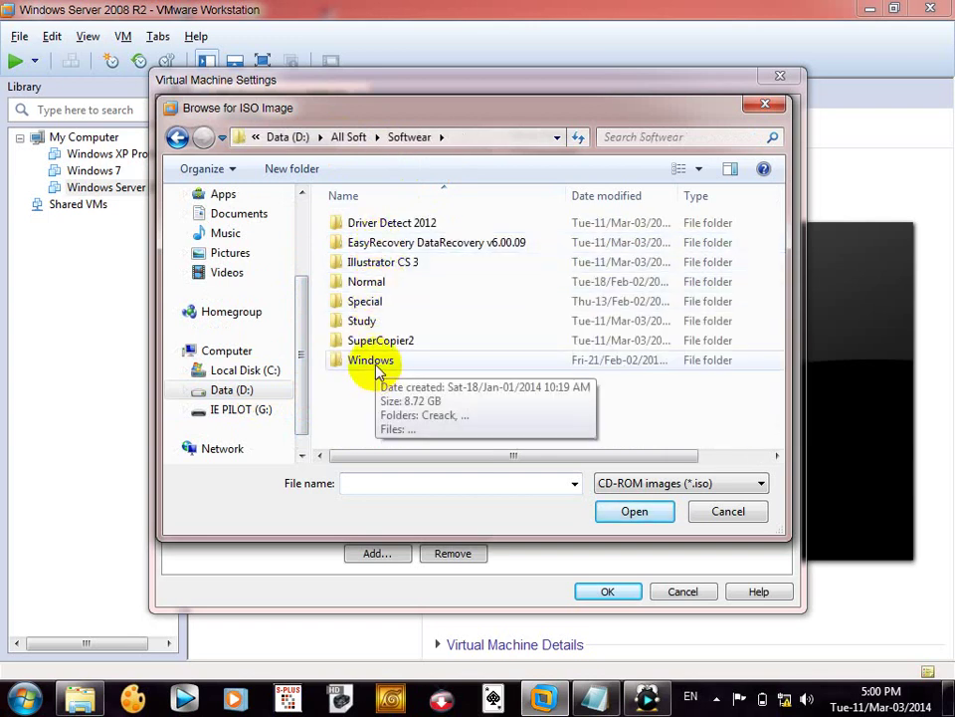
double_click(378, 363)
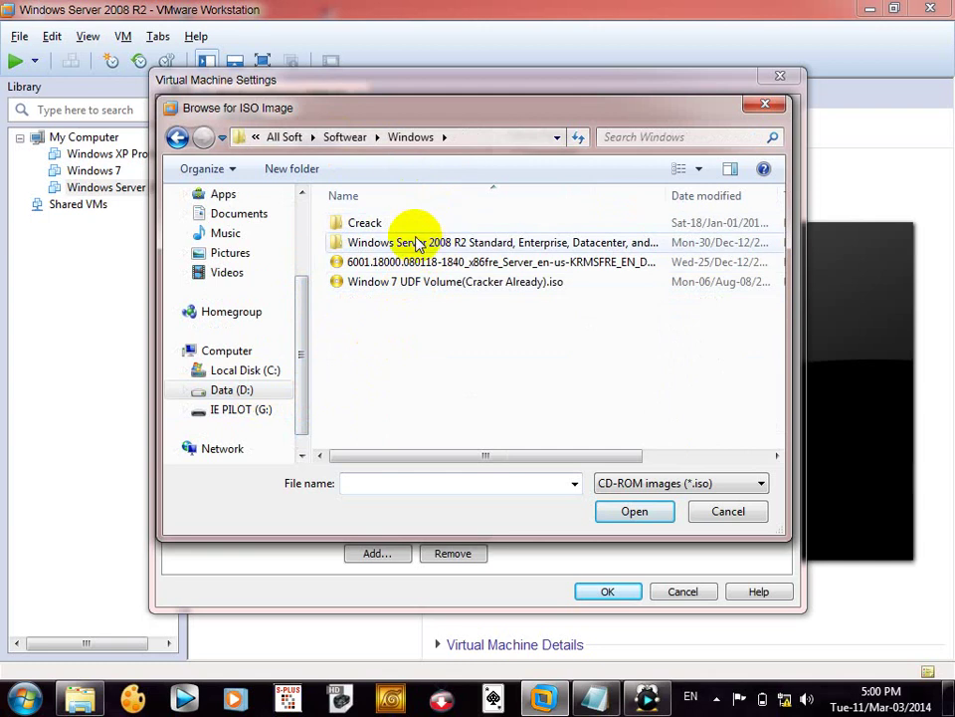
double_click(414, 242)
double_click(427, 230)
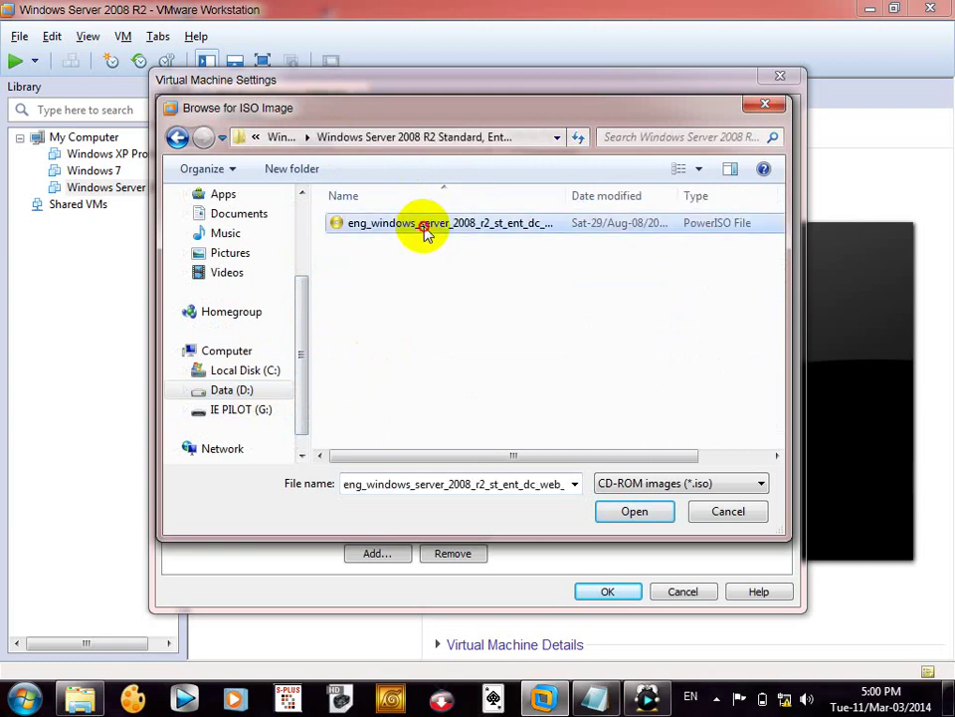
click(609, 591)
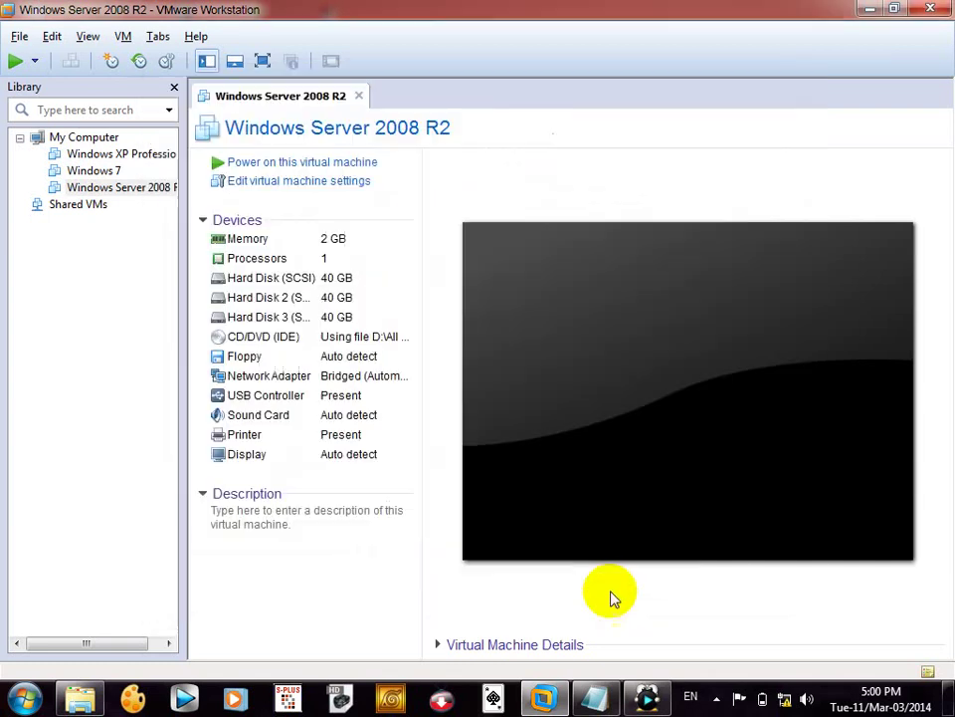
click(315, 166)
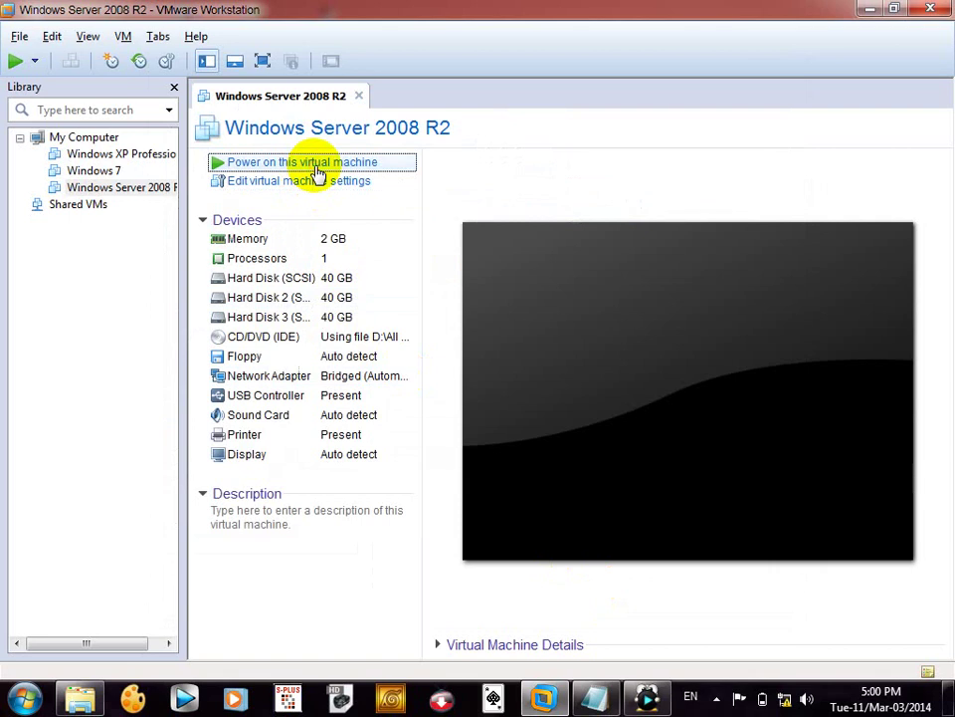
- Power on the Windows Server 2008 R2 VM, toggling the Library pane and releasing input
click(315, 171)
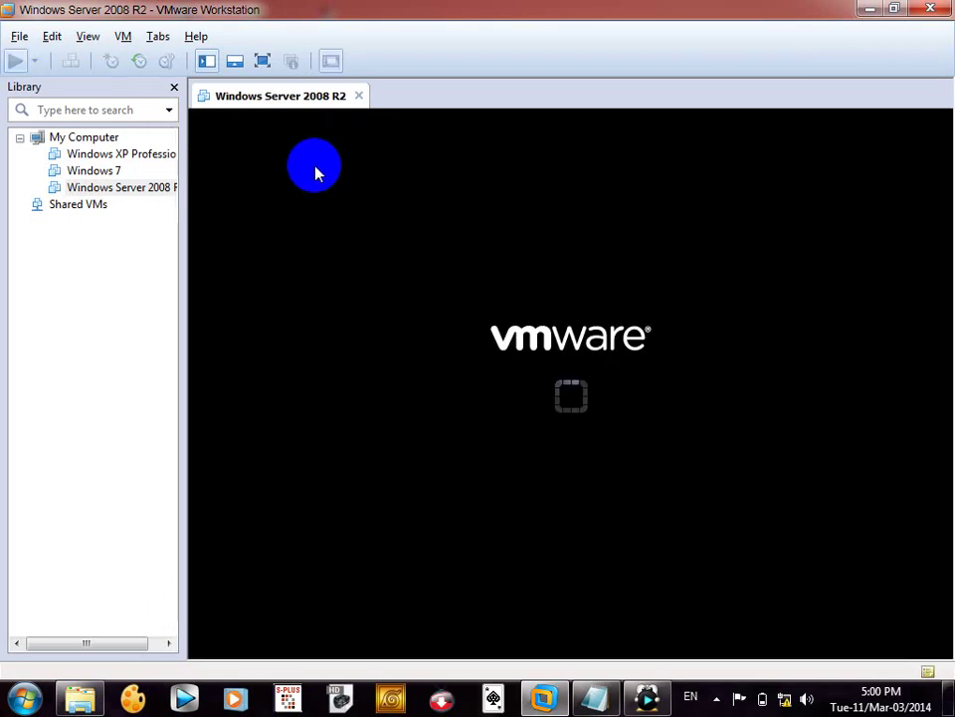
click(211, 62)
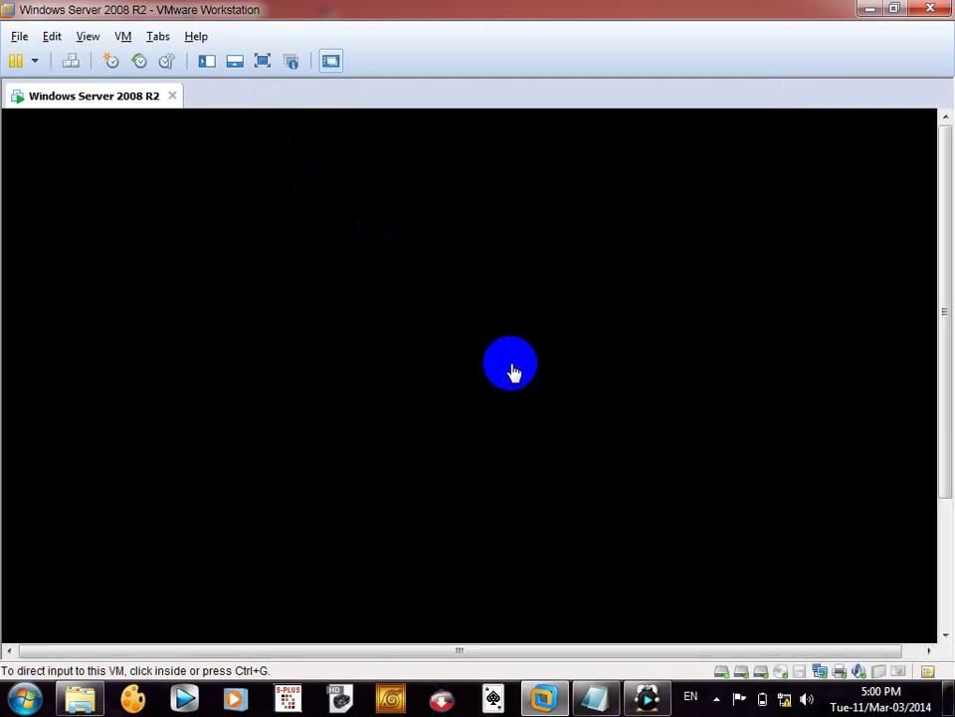
click(514, 372)
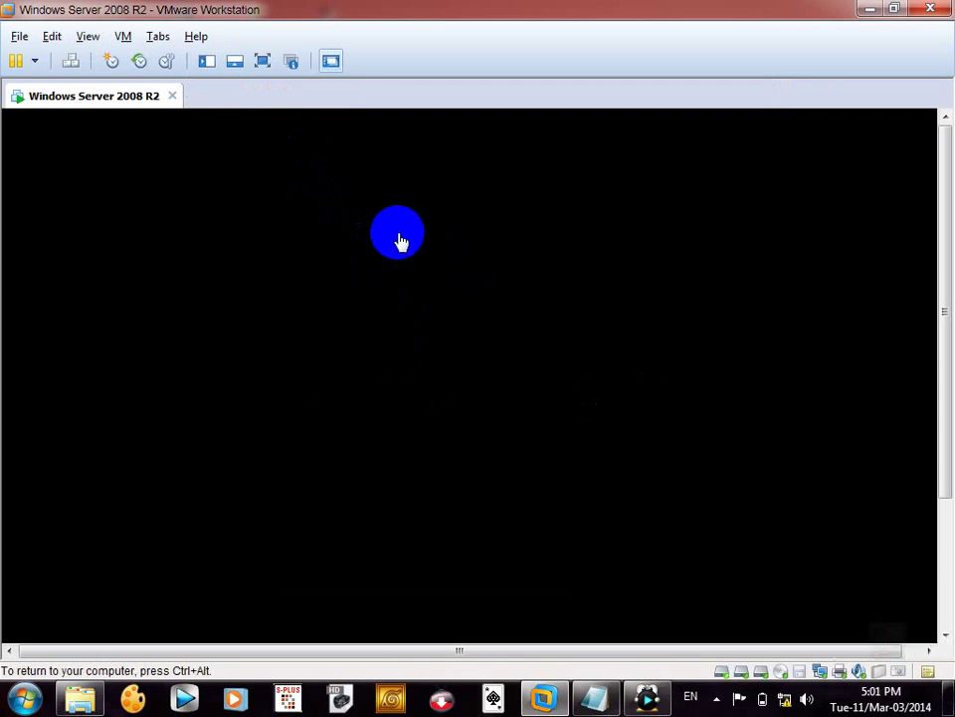
key(ctrl+alt)
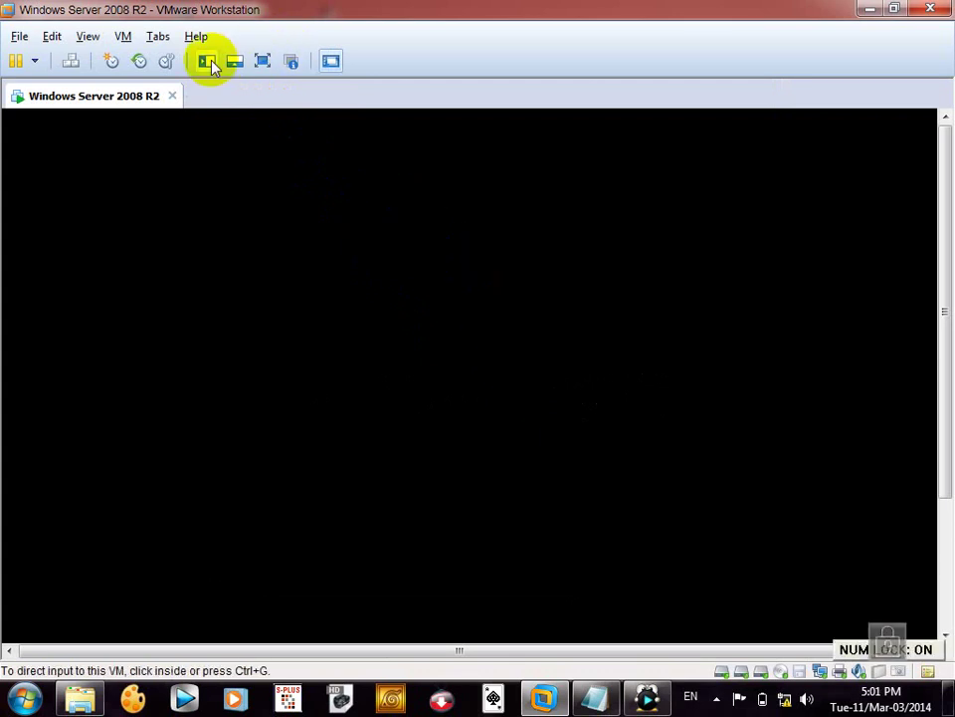
click(208, 61)
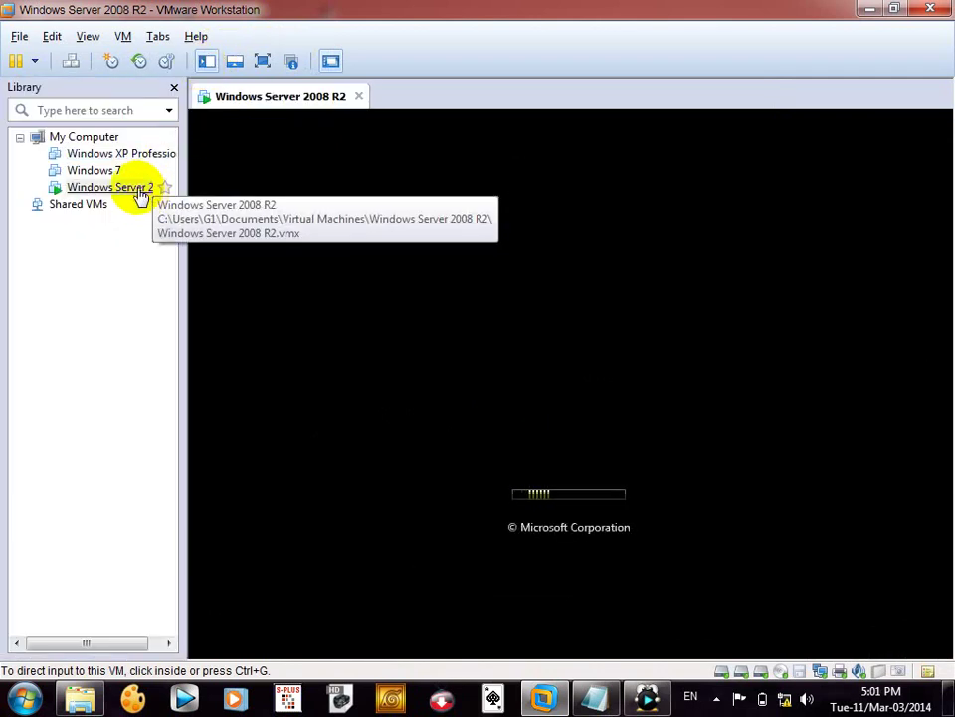
- Power the VM off and back on so it boots to Windows Error Recovery
right_click(141, 196)
mouse_move(185, 301)
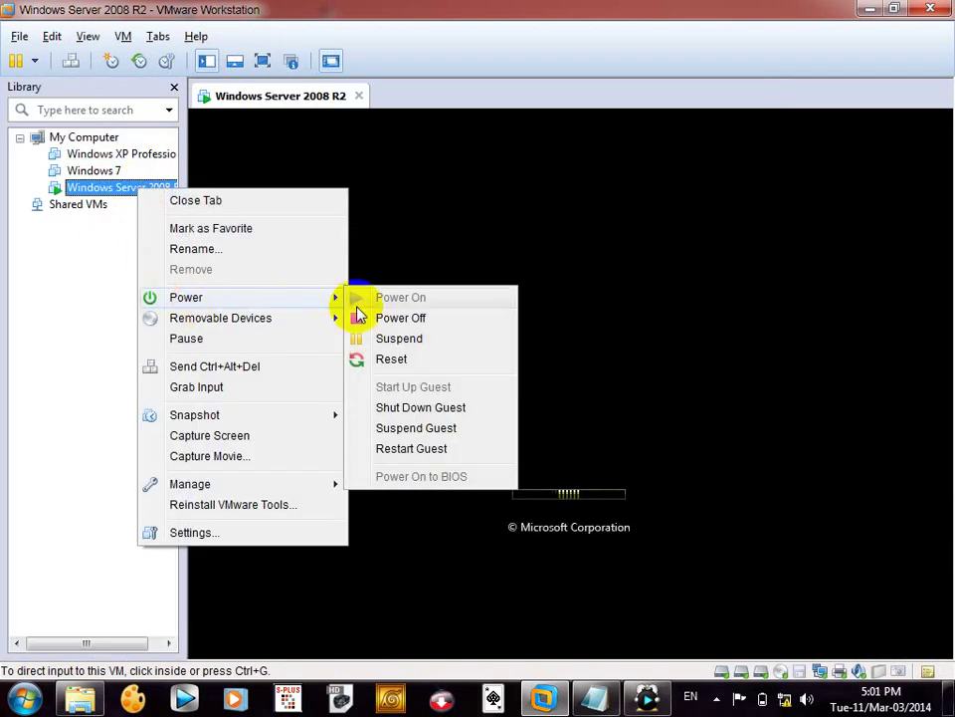
click(384, 319)
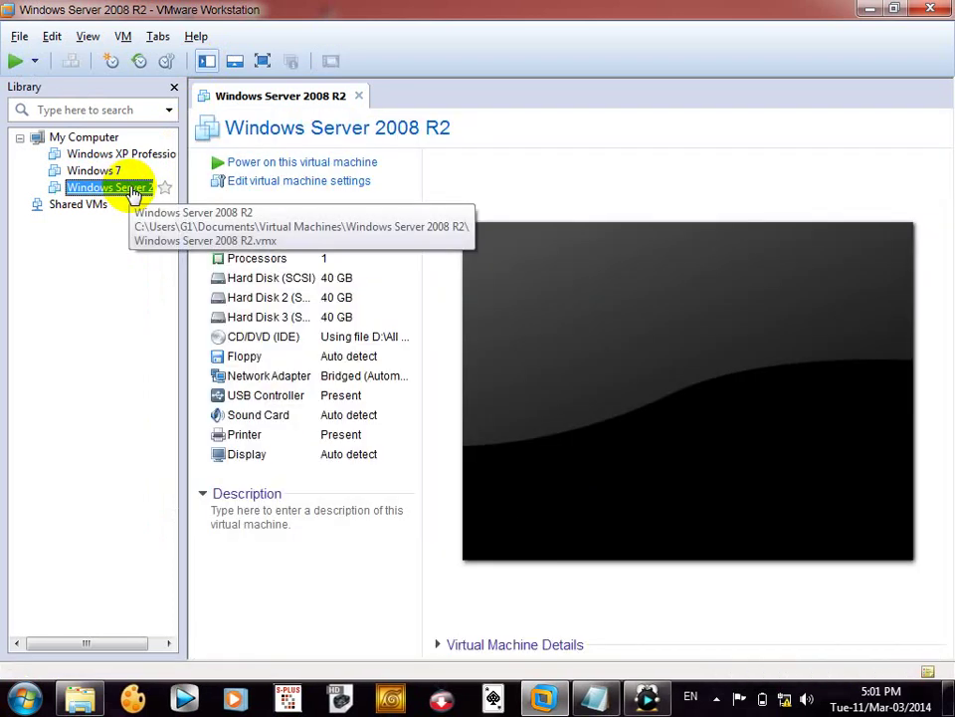
right_click(132, 194)
click(240, 165)
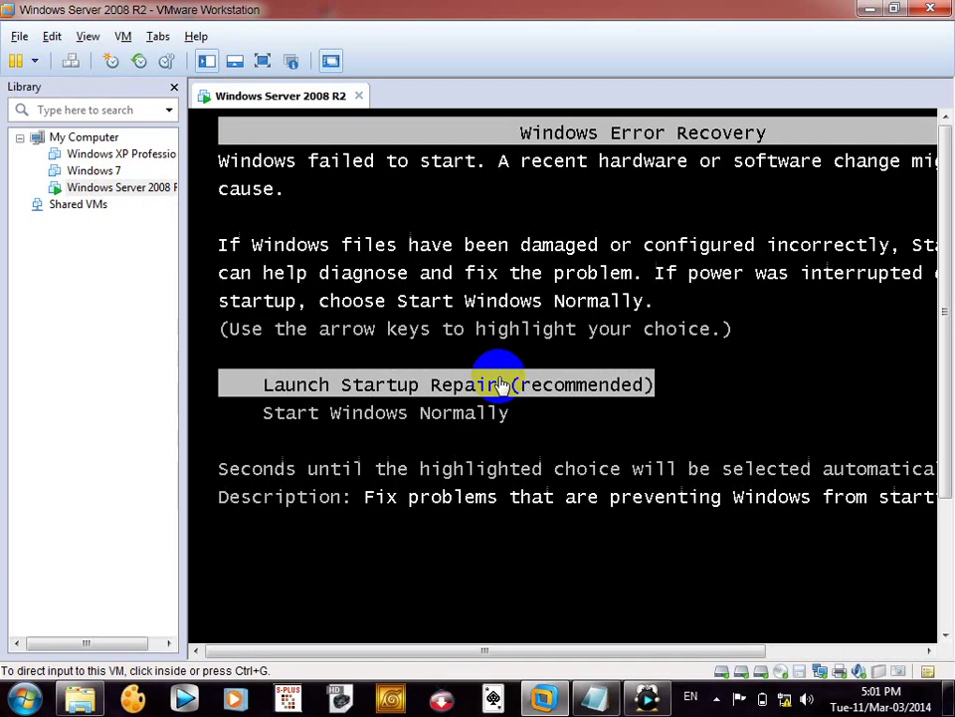
right_click(104, 191)
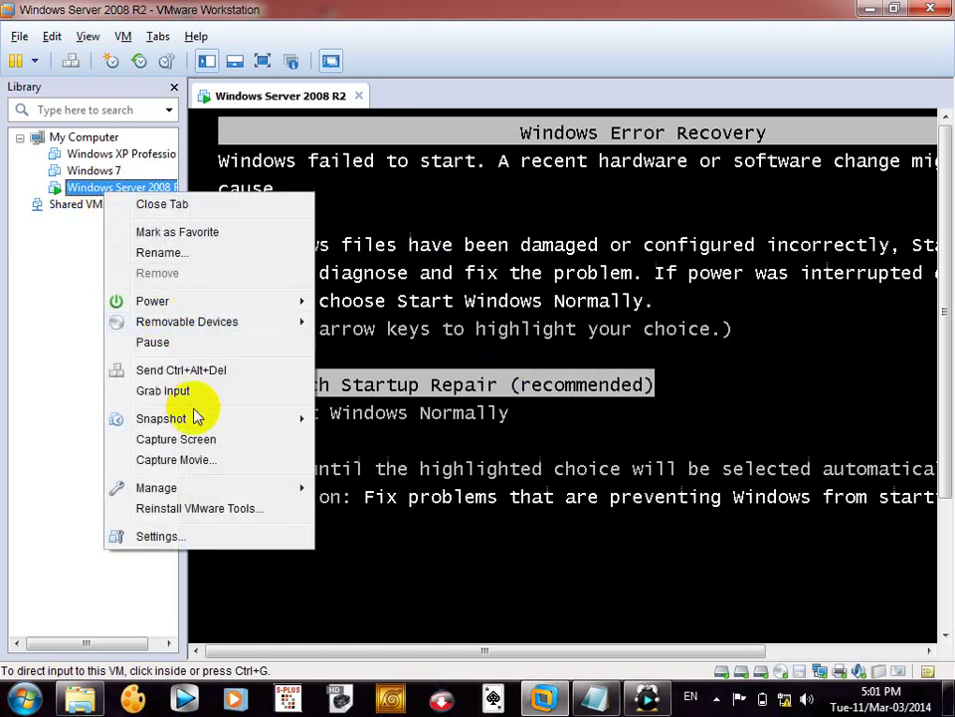
mouse_move(228, 301)
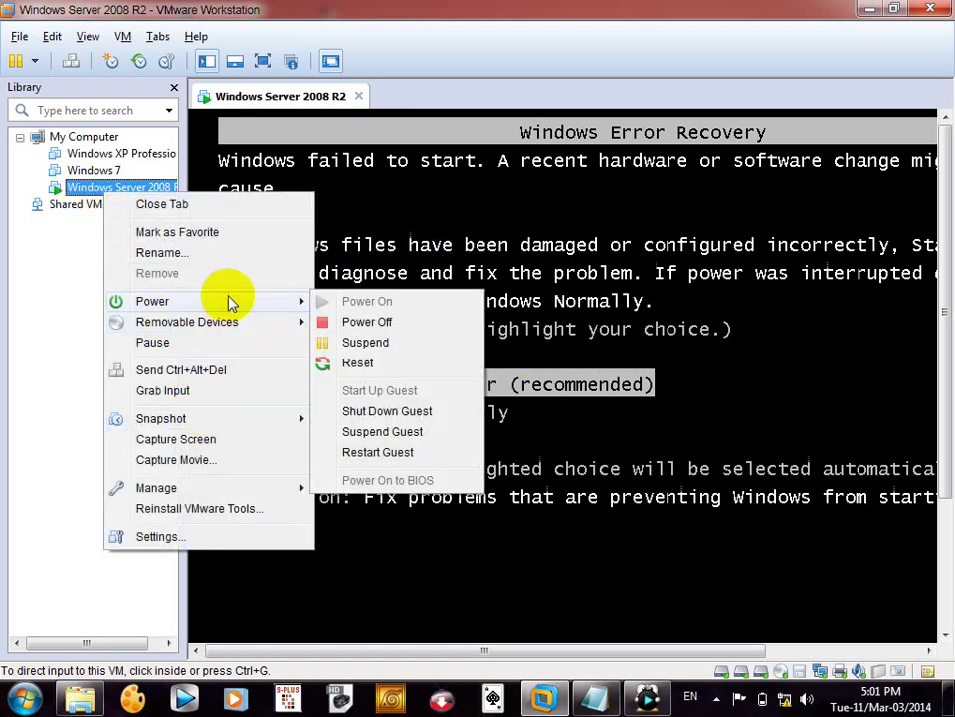
click(366, 322)
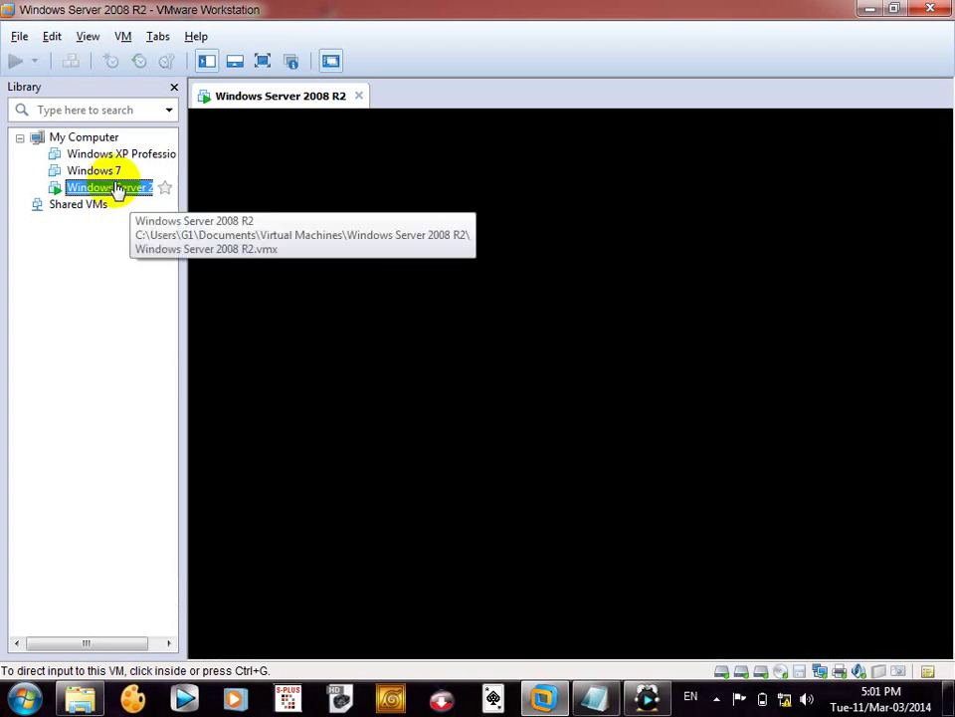
right_click(117, 192)
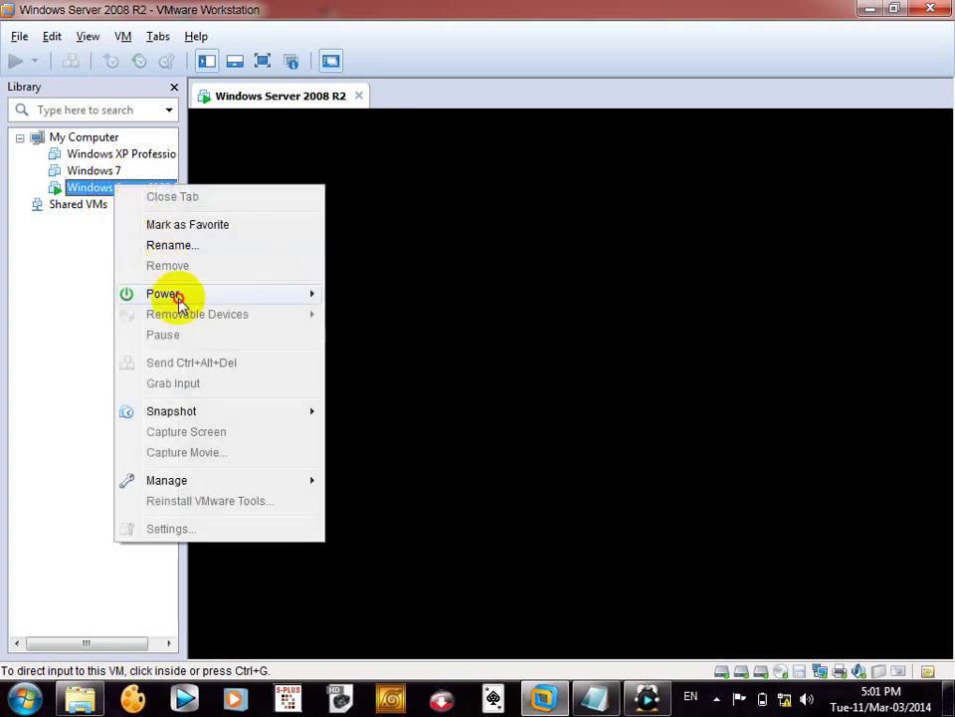
click(83, 199)
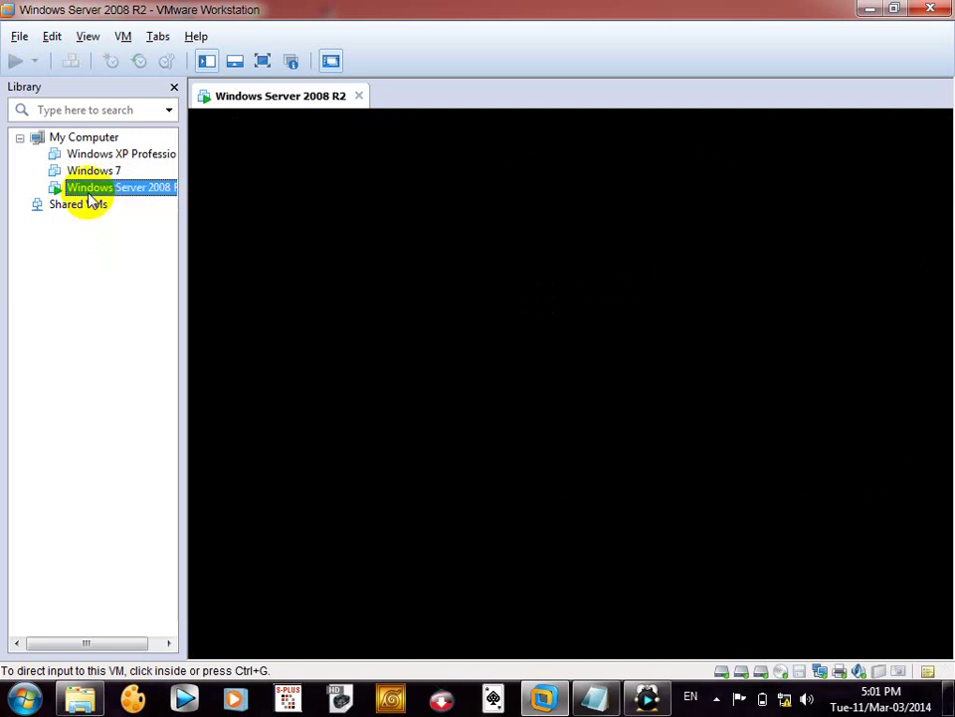
right_click(89, 195)
mouse_move(182, 306)
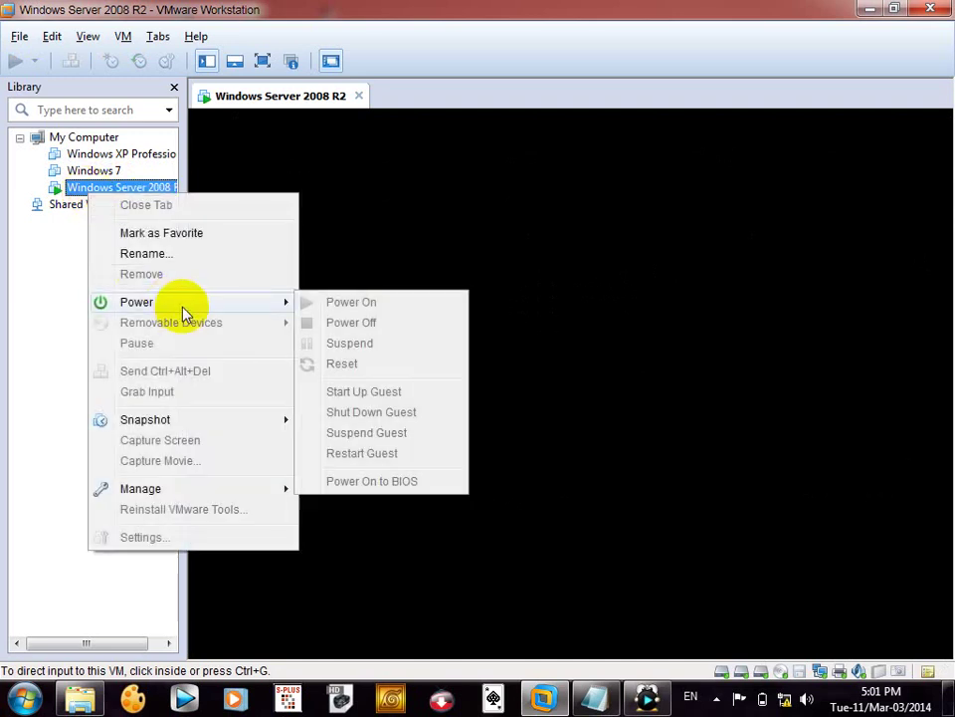
click(32, 295)
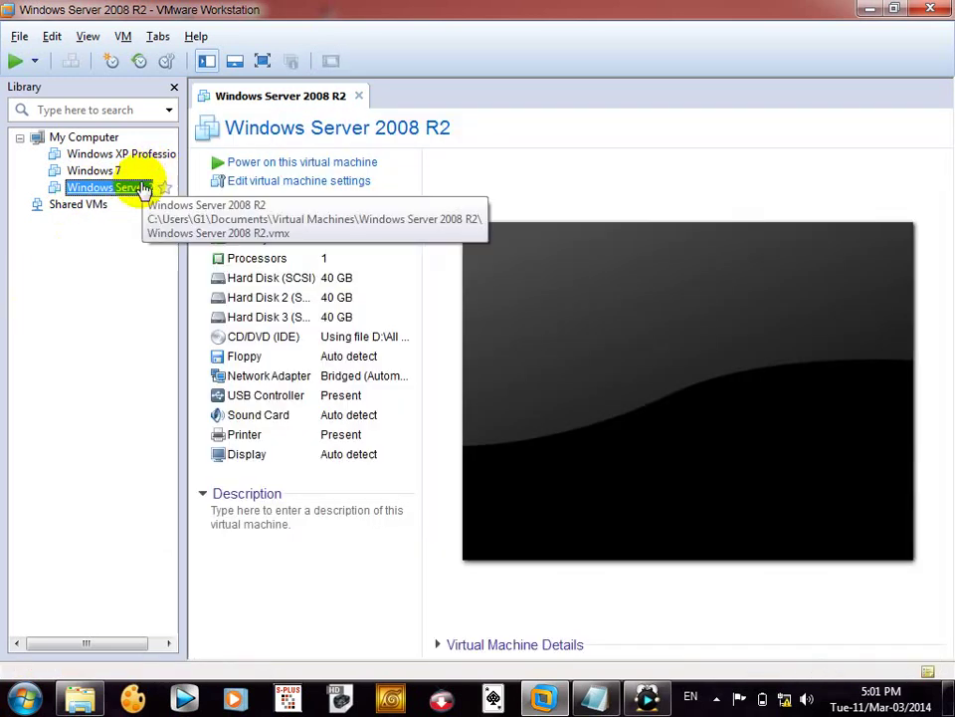
right_click(134, 188)
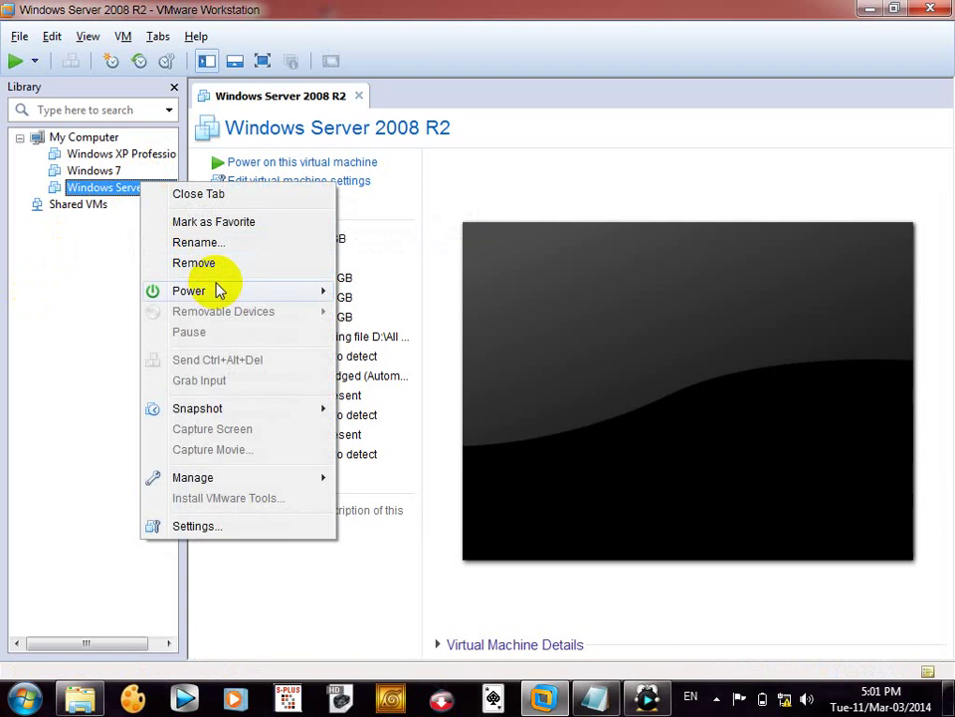
mouse_move(245, 288)
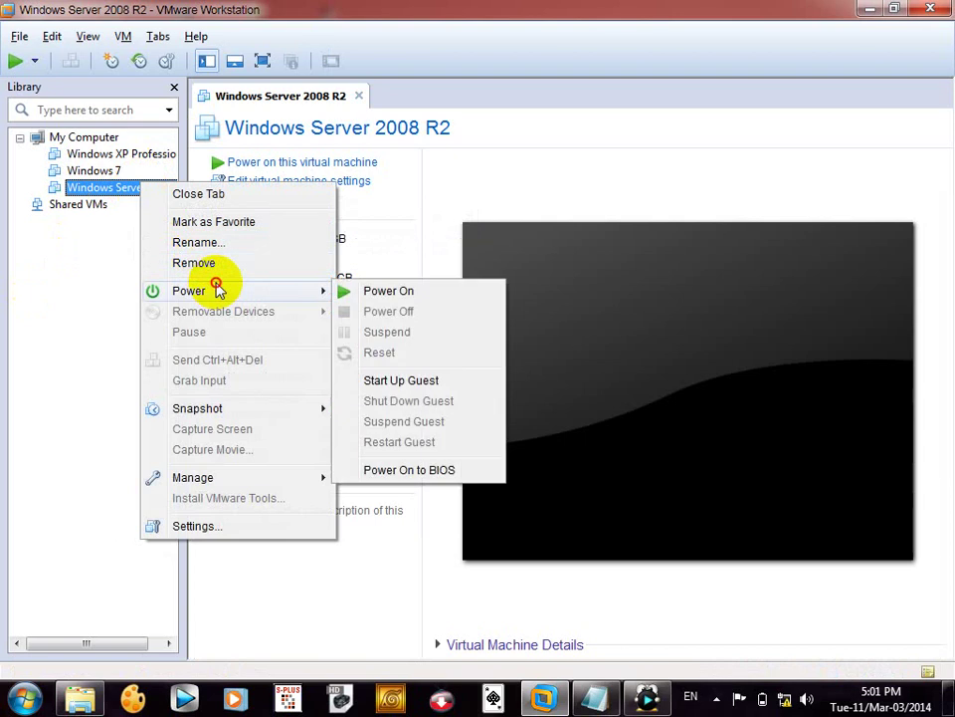
click(346, 293)
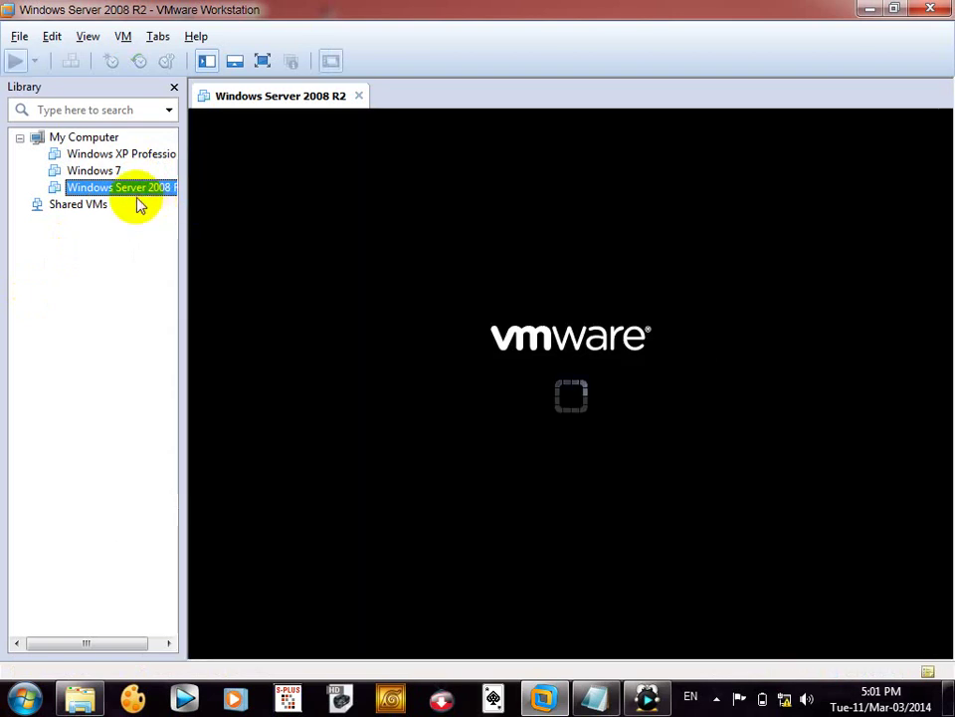
right_click(128, 188)
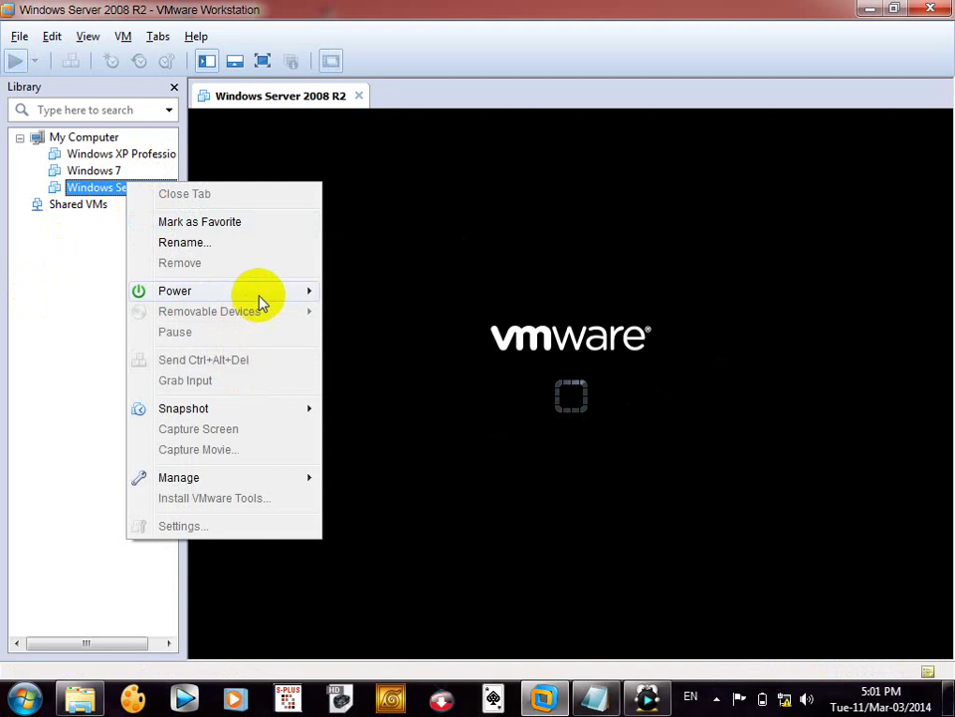
click(597, 370)
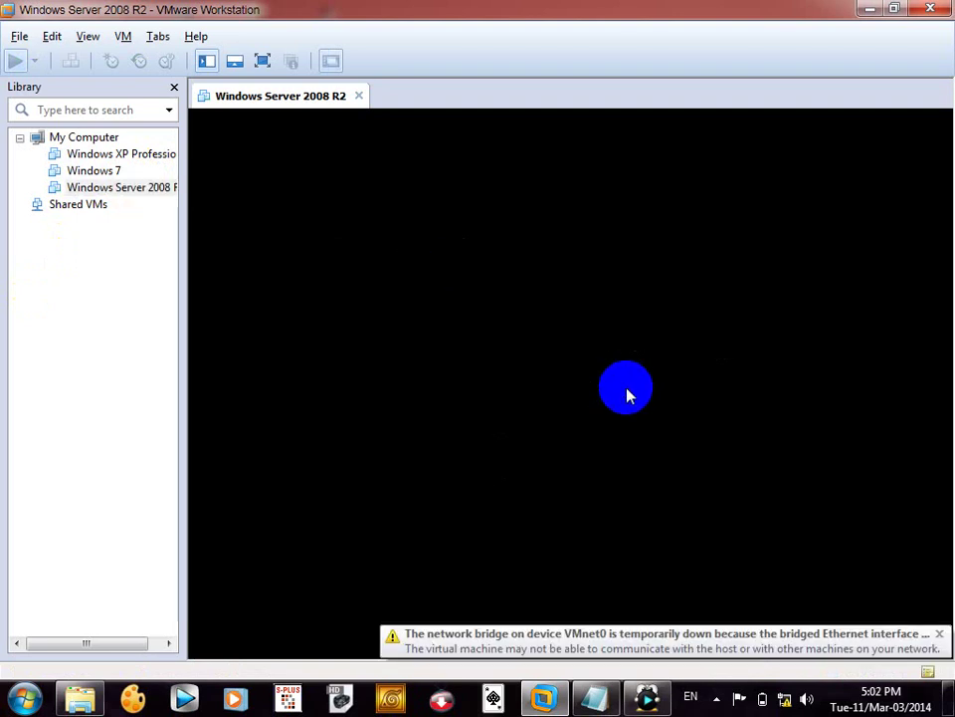
click(627, 395)
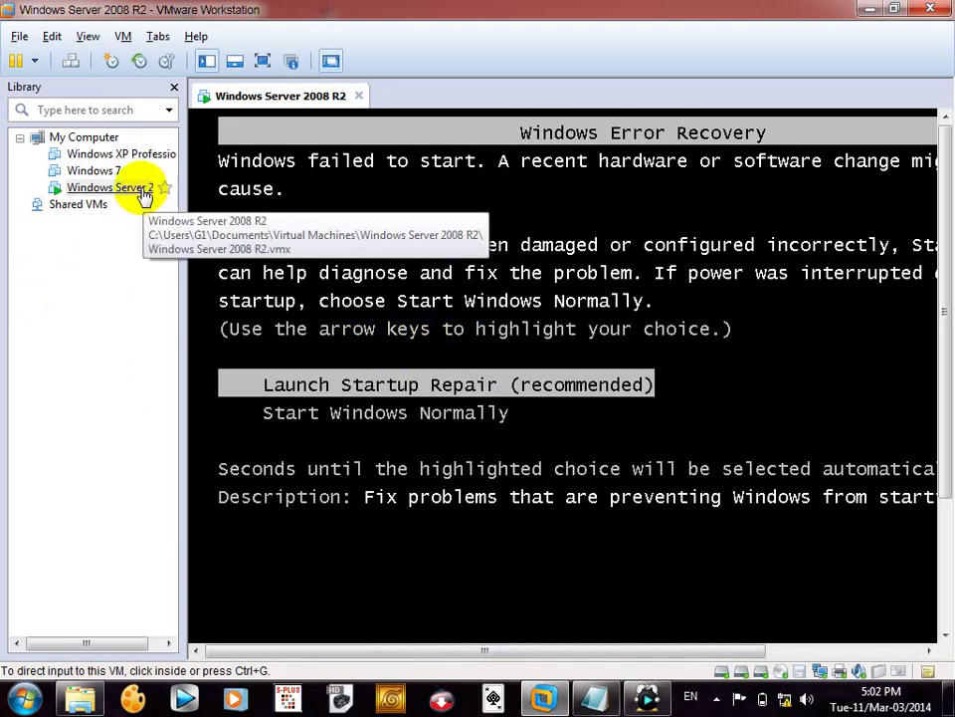
- Reset the running VM via Power > Reset, confirm, and give its screen input focus
right_click(108, 190)
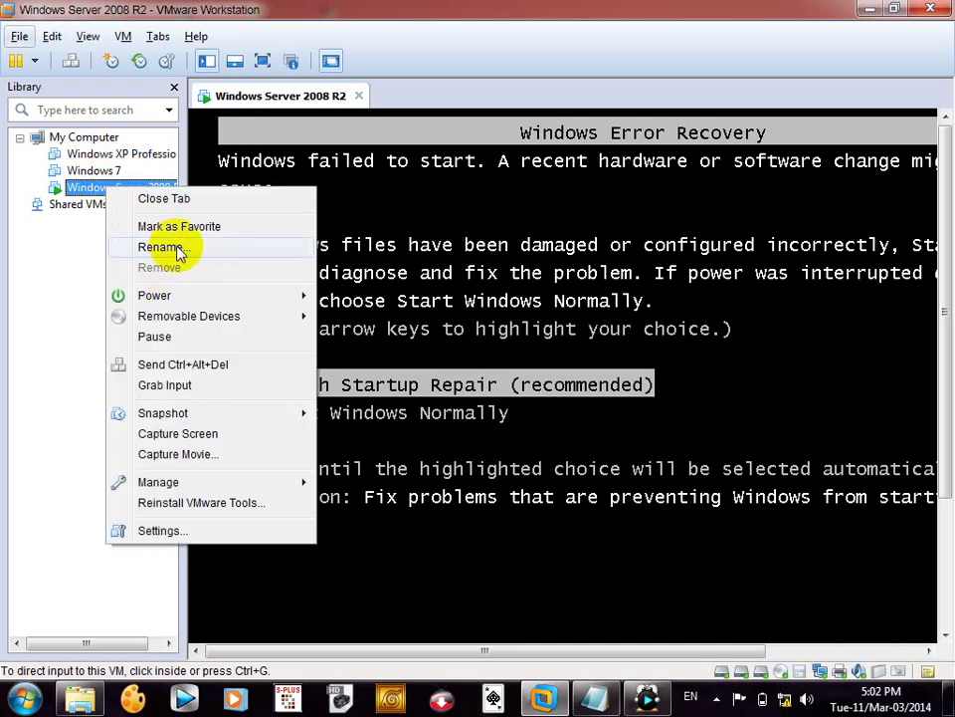
mouse_move(227, 298)
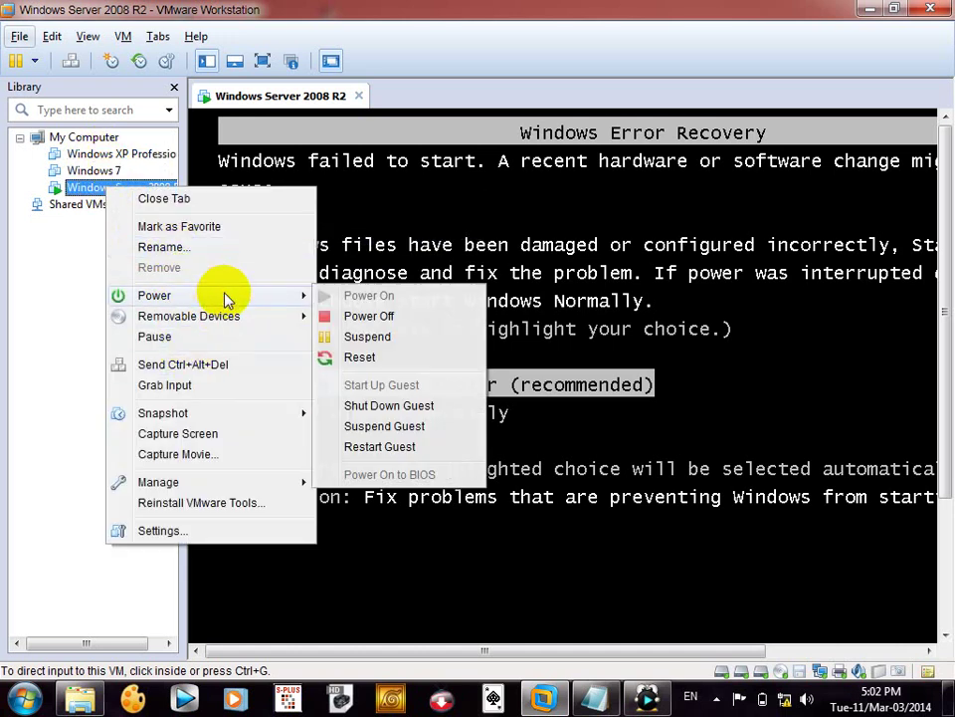
click(356, 360)
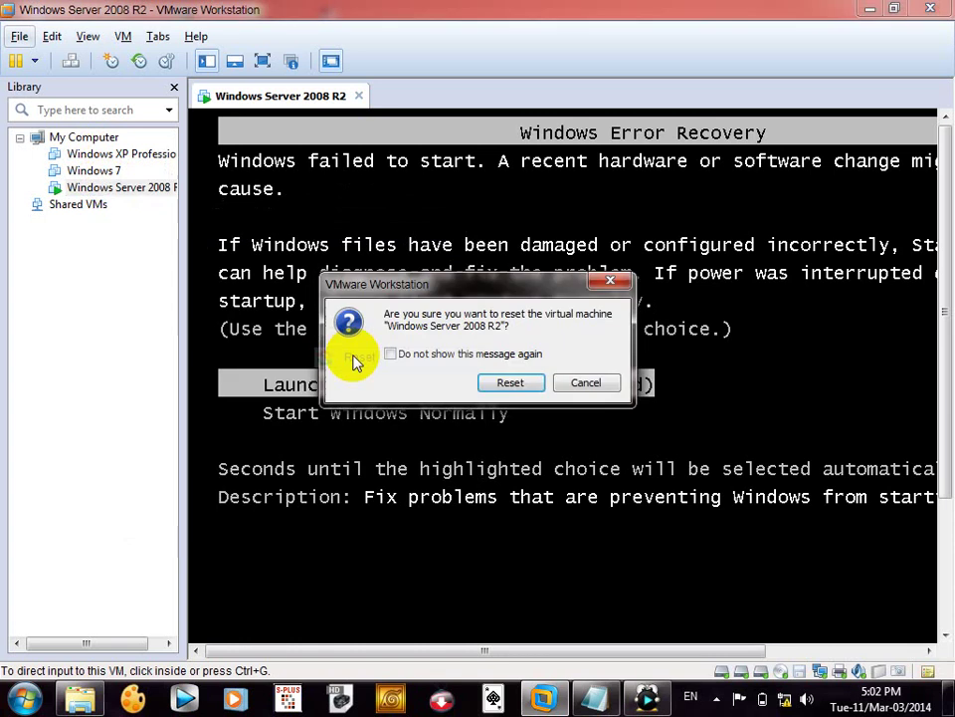
click(498, 382)
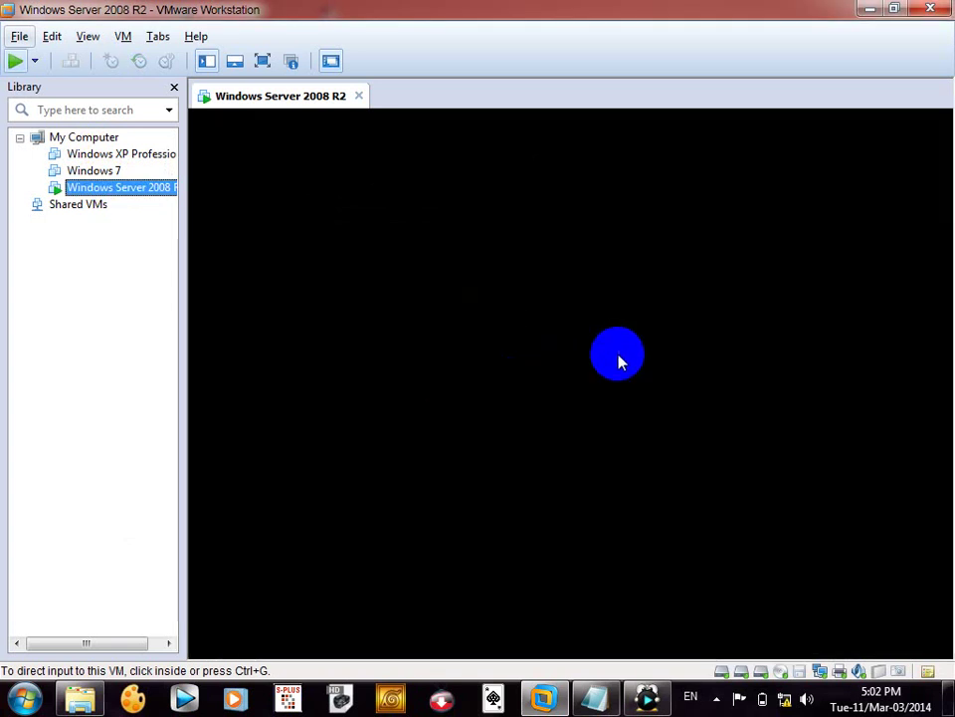
click(618, 358)
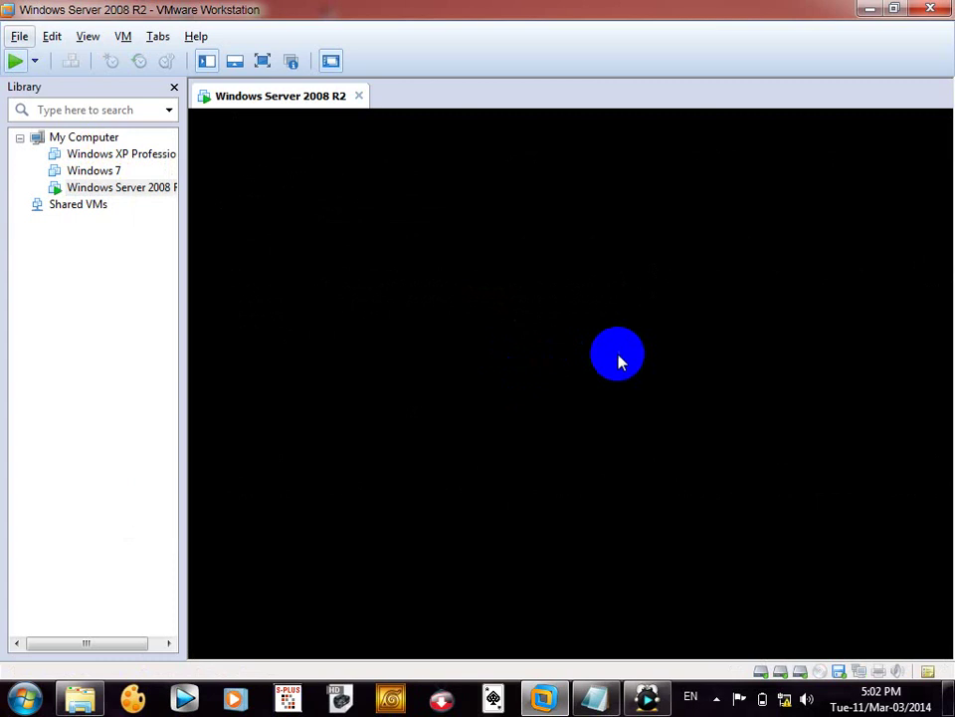
click(618, 358)
click(618, 359)
click(618, 358)
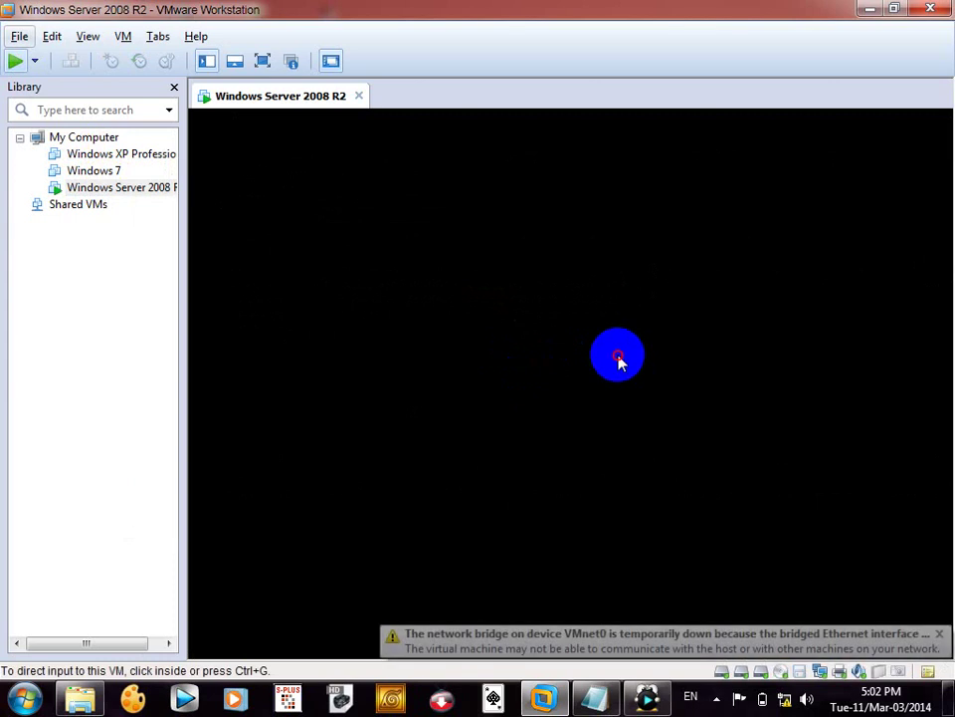
- Boot the VM from CD-ROM Drive via the Esc boot menu and start the DVD boot
click(618, 359)
key(Escape)
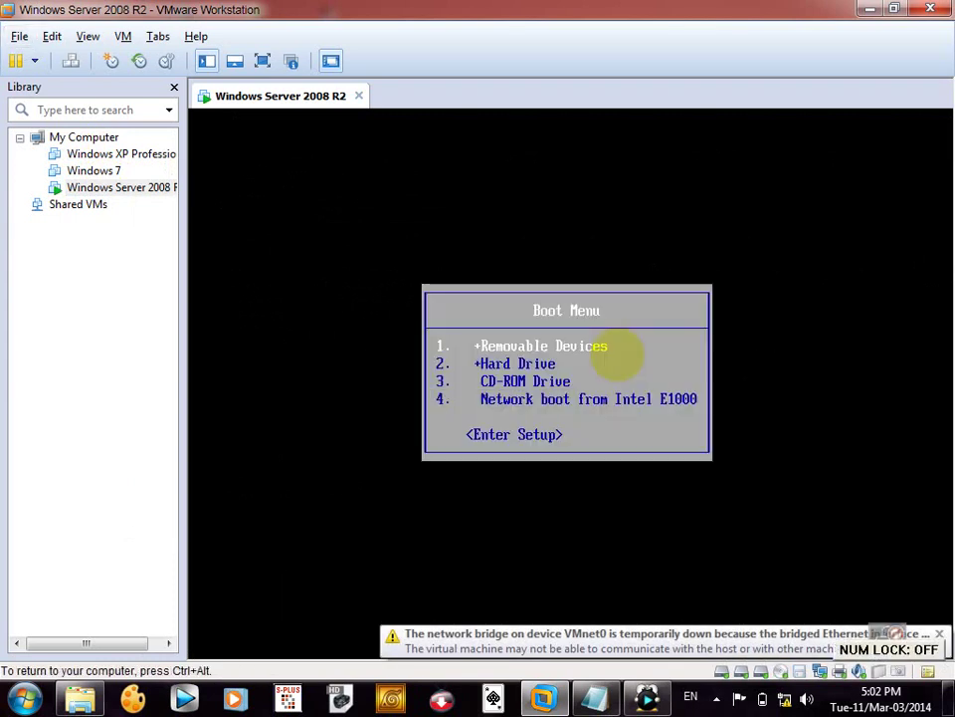
key(Down)
key(Down)
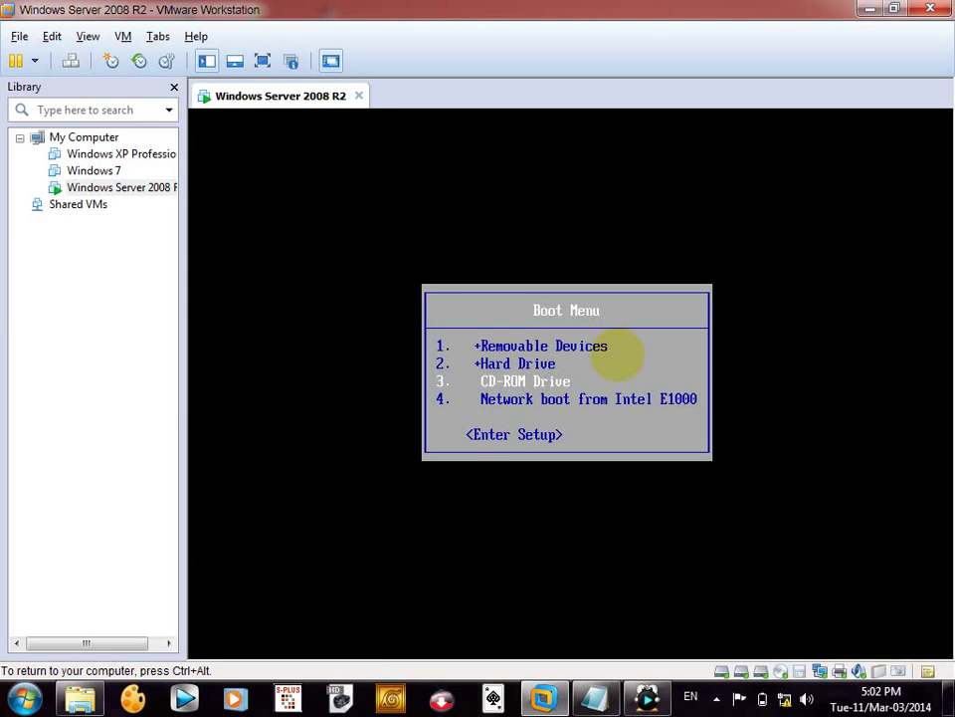
key(Return)
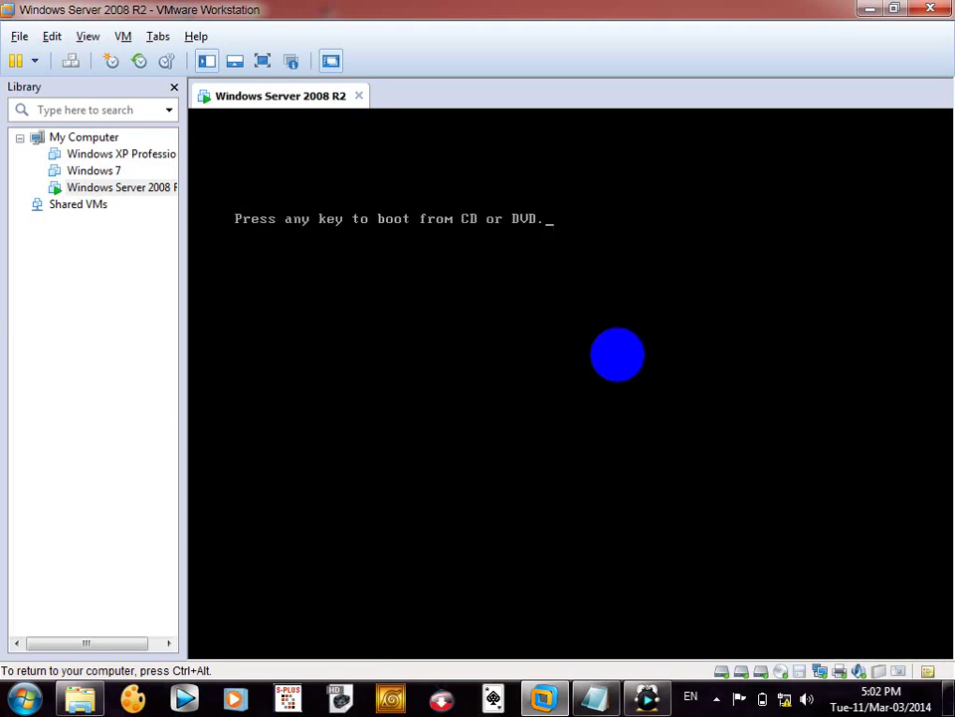
key(Return)
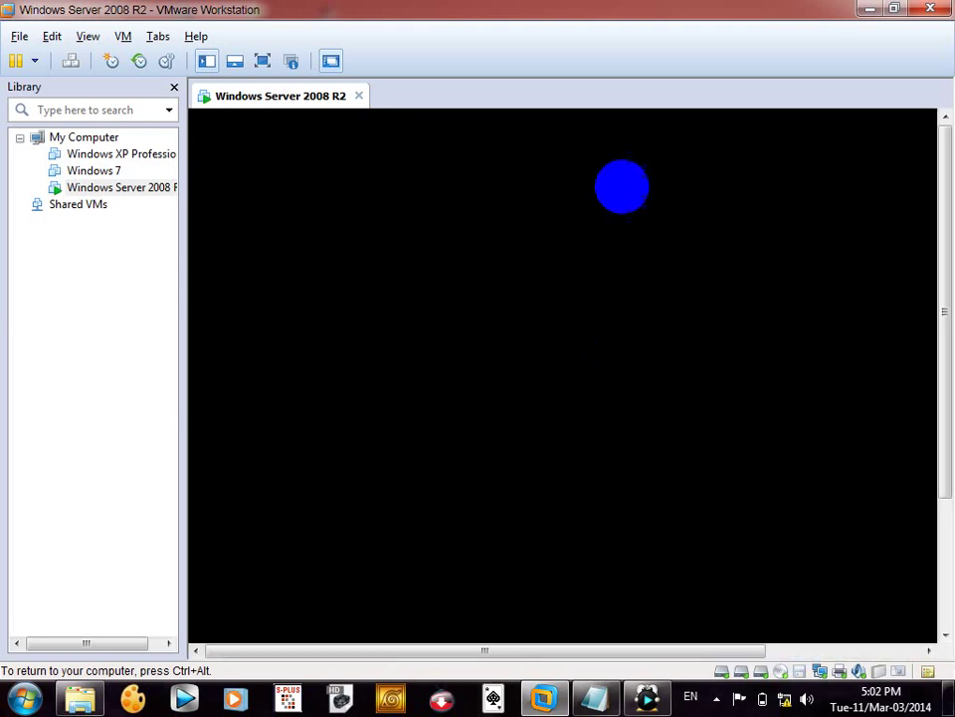
- Hide the Library pane and release input while Install Windows loads
key(ctrl+alt)
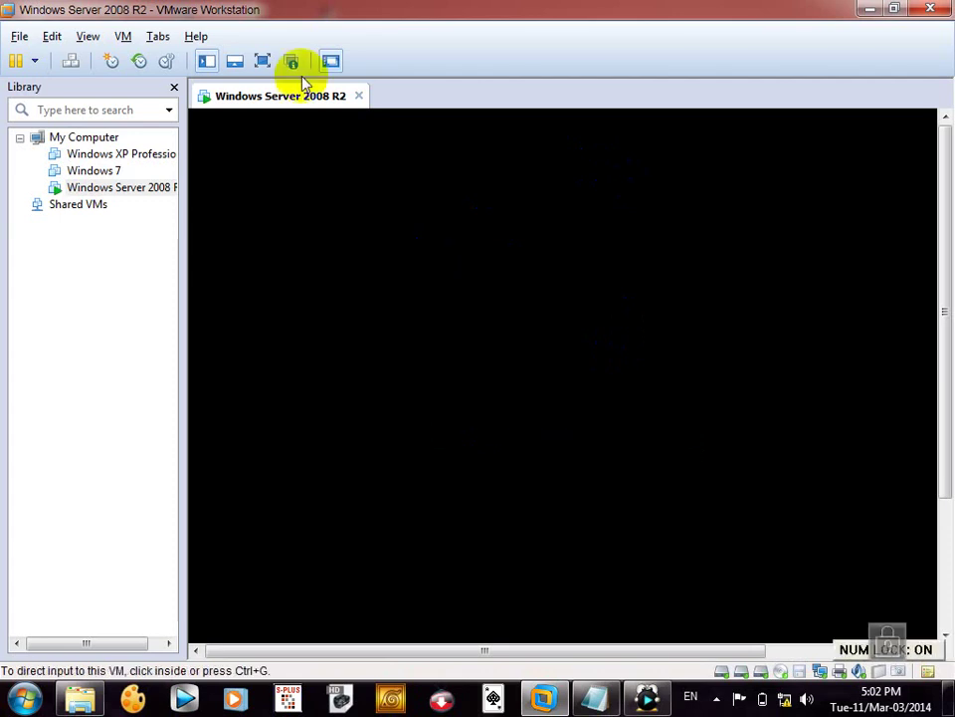
click(206, 62)
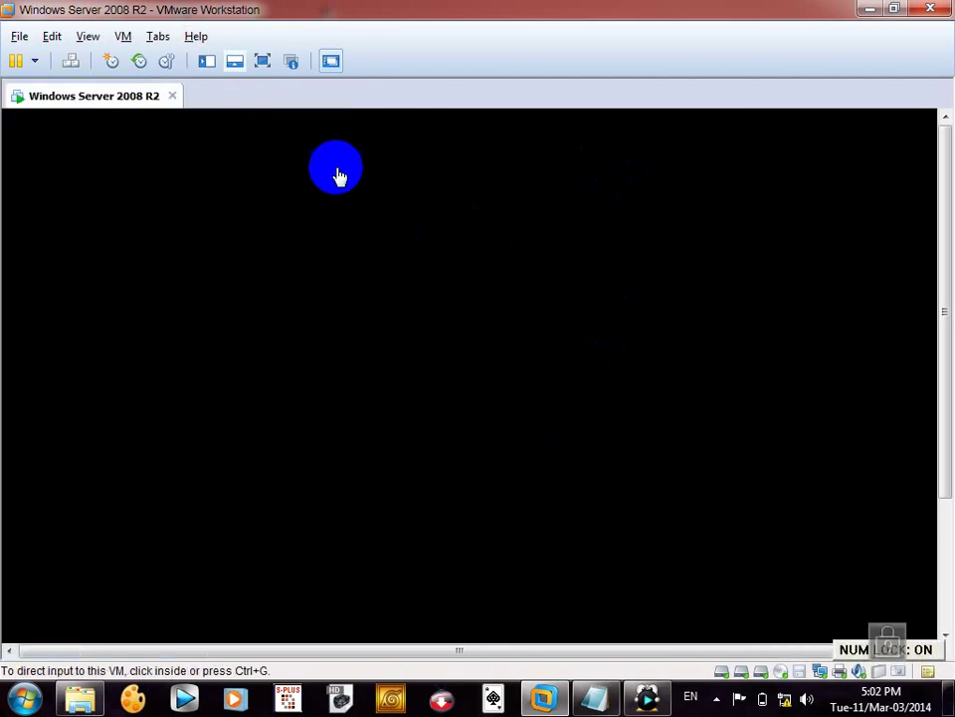
click(387, 219)
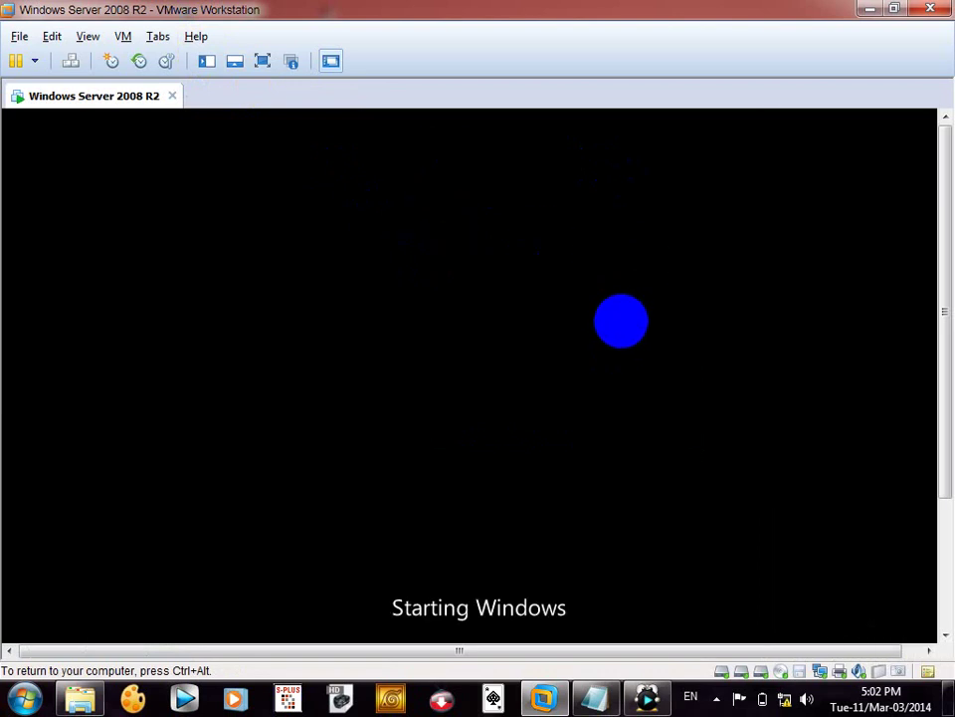
key(ctrl+alt)
drag(944, 310, 950, 382)
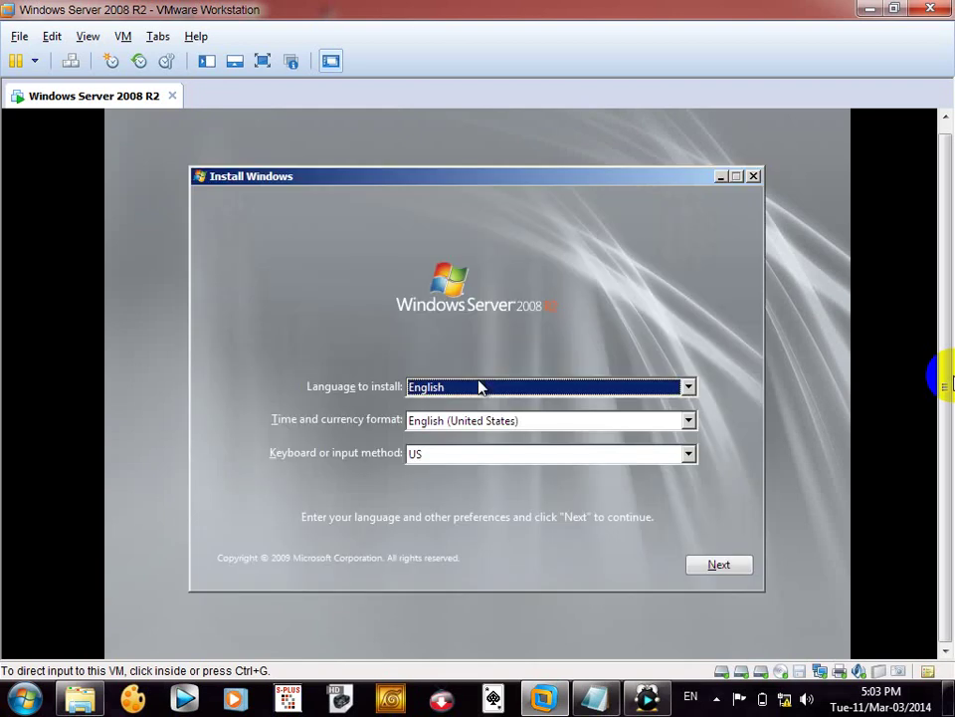
- Accept the default language and keyboard settings, then choose to repair the existing installation
click(720, 565)
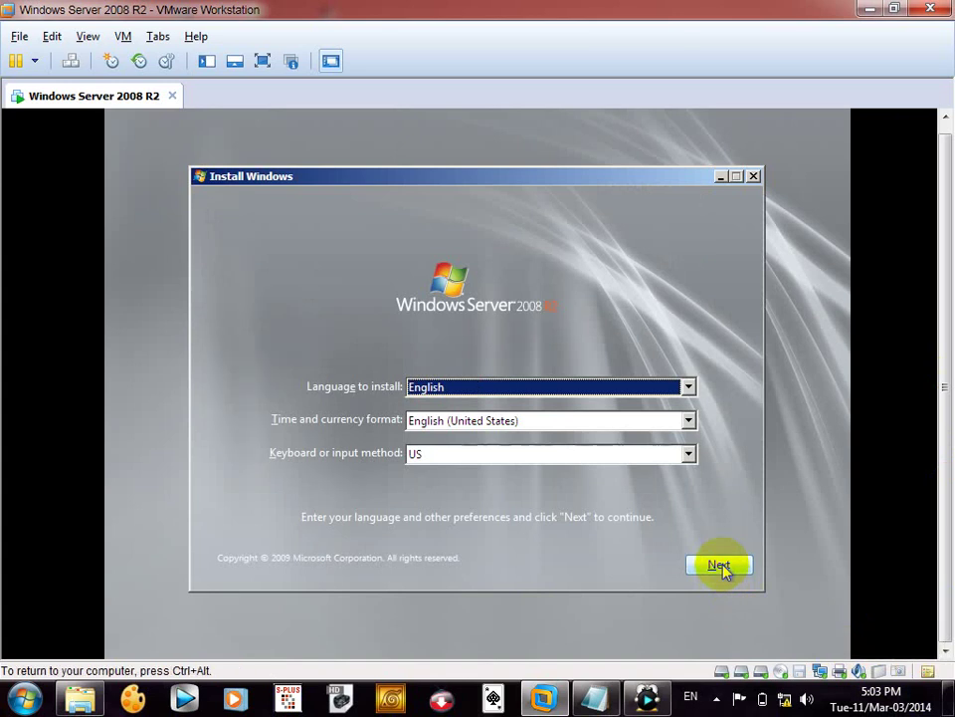
click(721, 566)
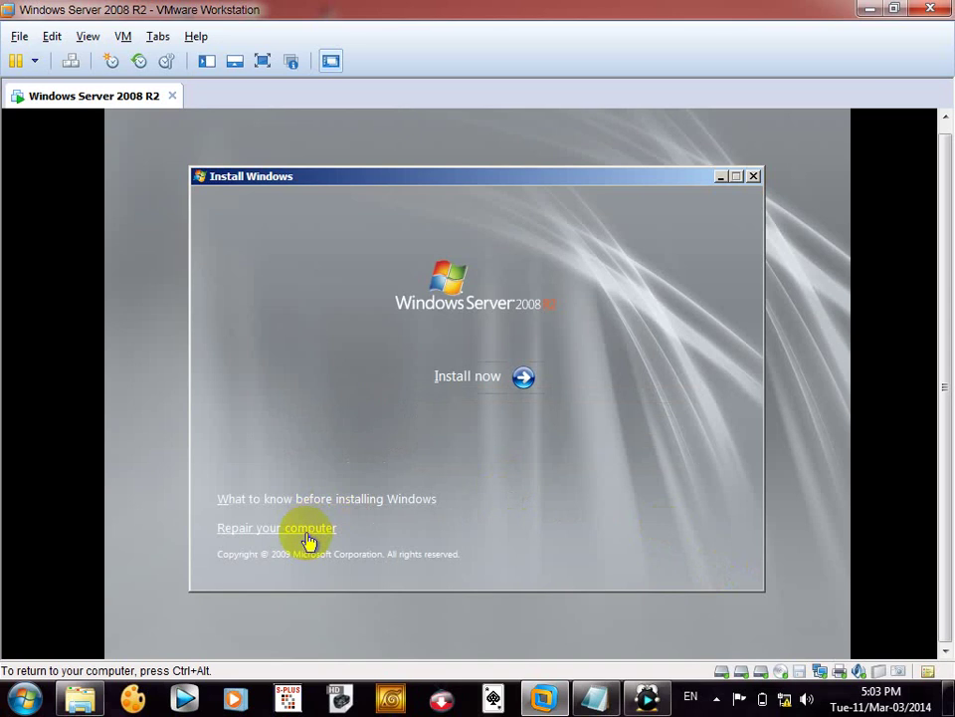
click(308, 530)
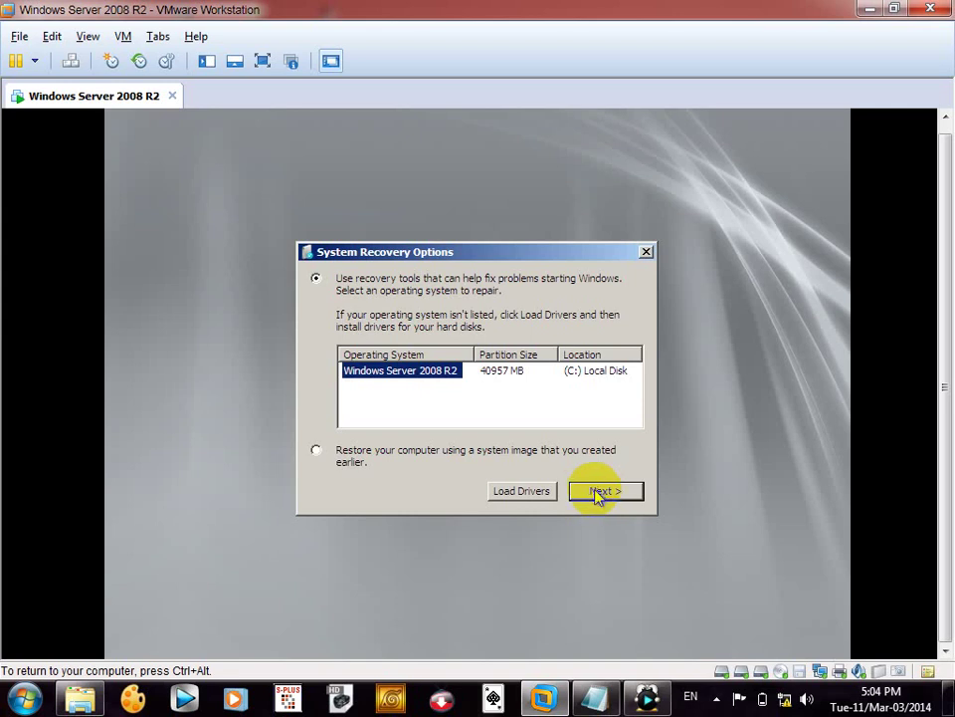
- Continue with Windows Server 2008 R2 and choose System Image Recovery as the recovery tool
click(597, 492)
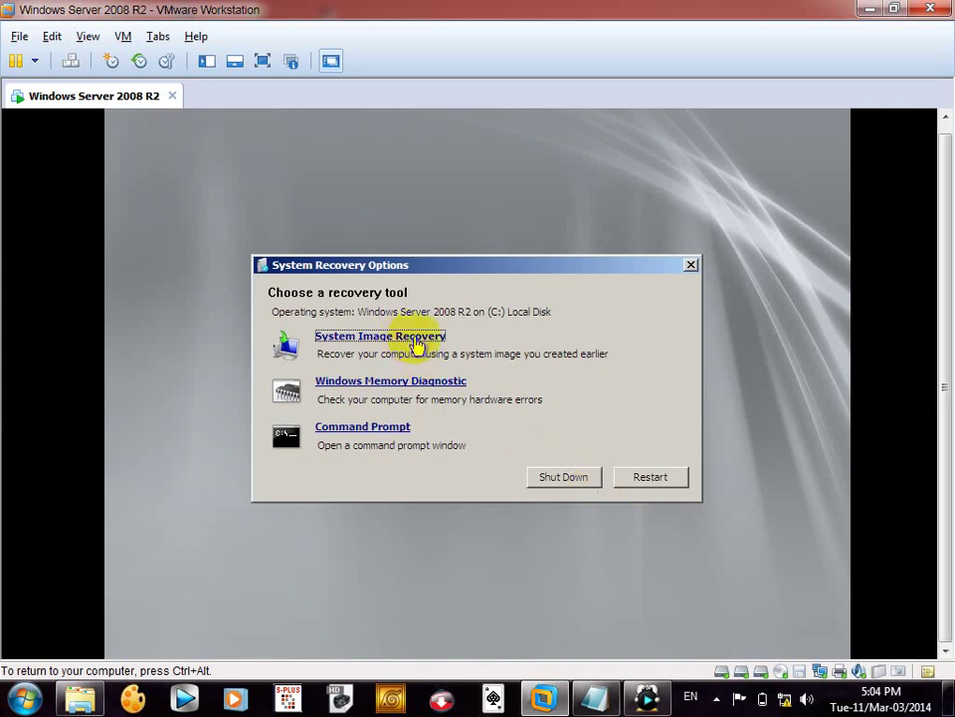
click(415, 341)
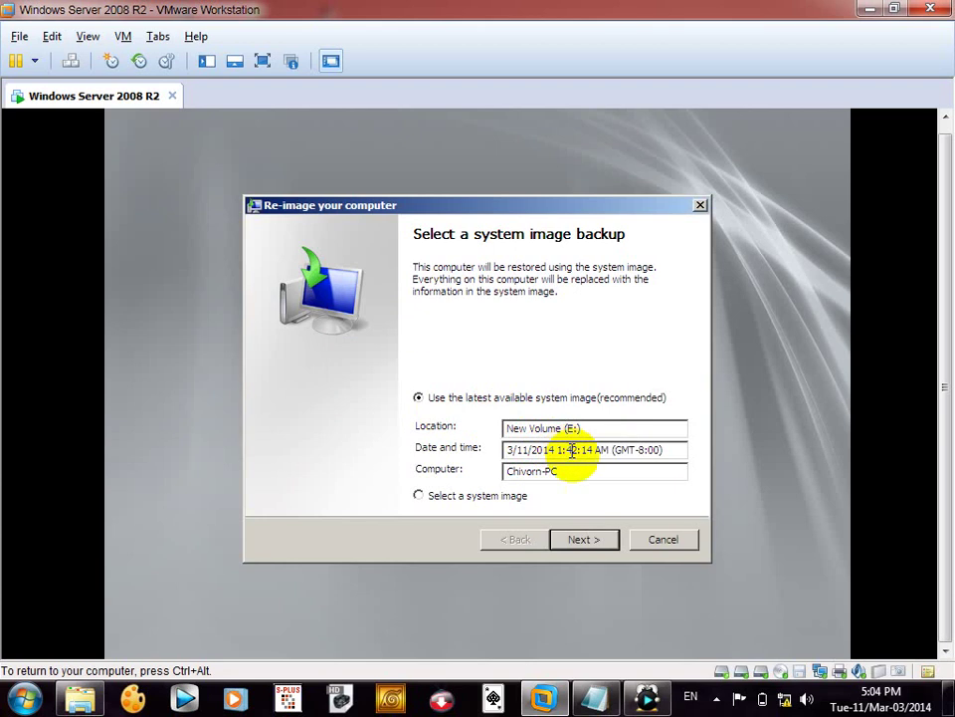
- Keep the latest system image from 3/11/2014 and the default restore options, then finish the wizard
click(595, 540)
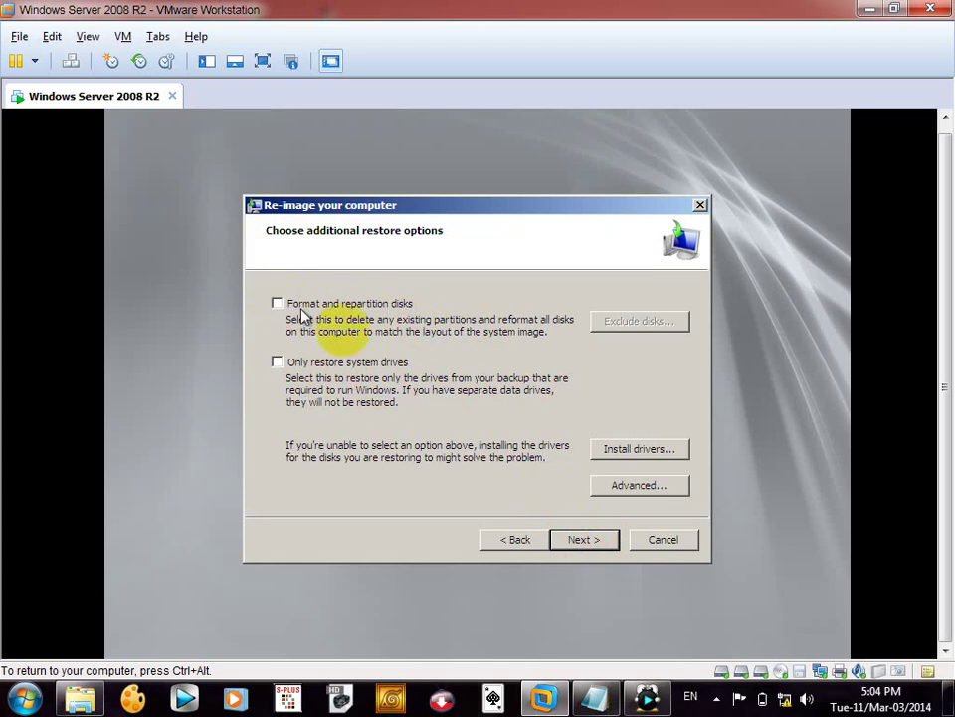
click(580, 538)
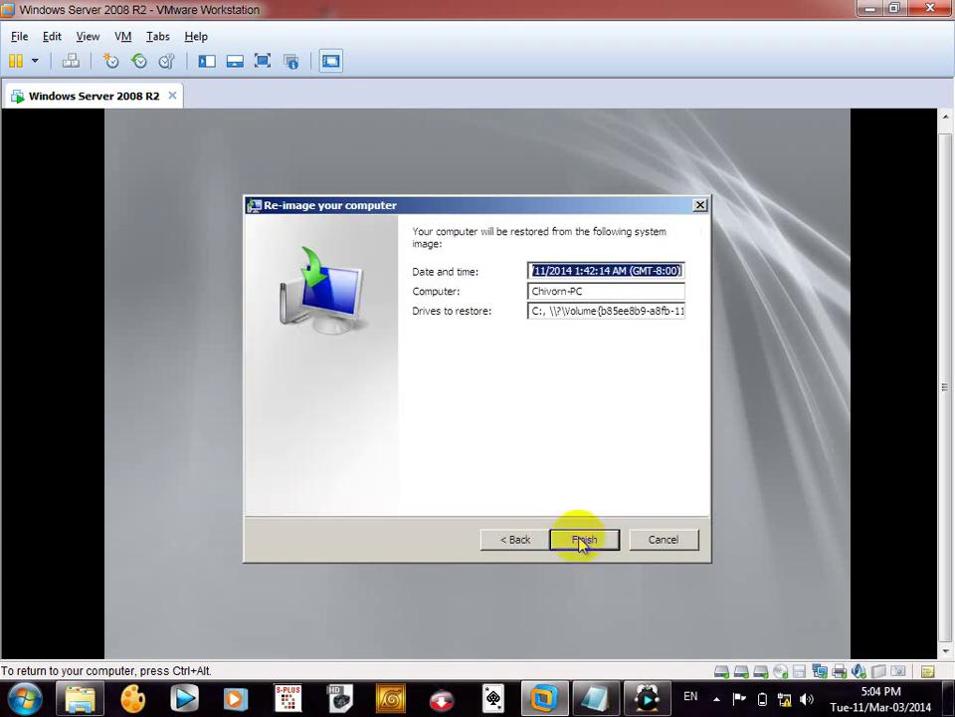
click(582, 541)
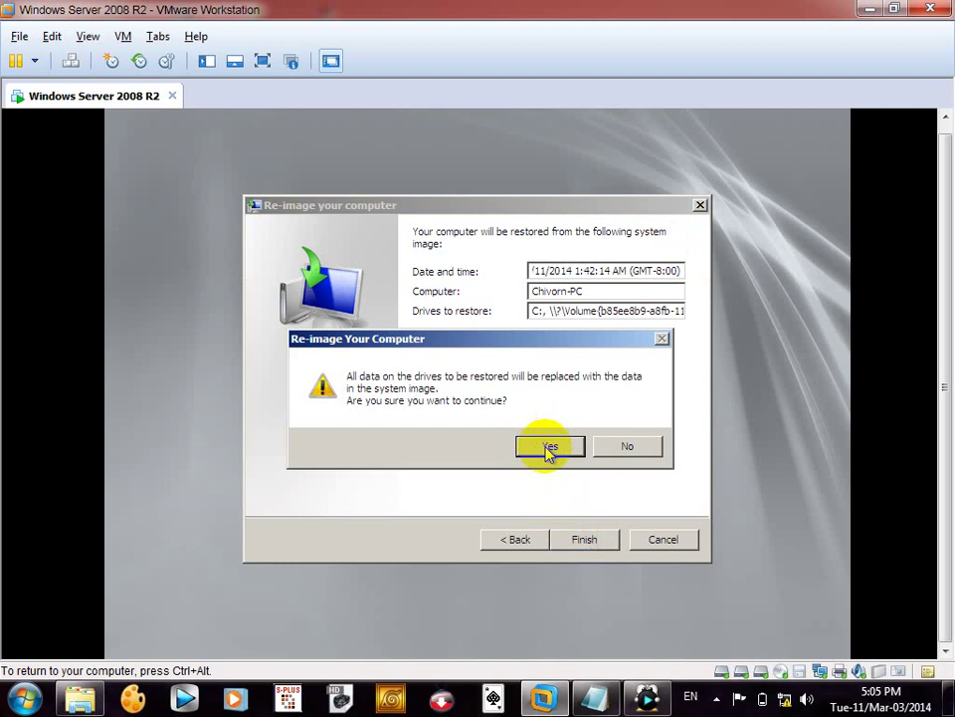
- Confirm replacing the drives' data so restoring disk C: from the image begins
click(548, 448)
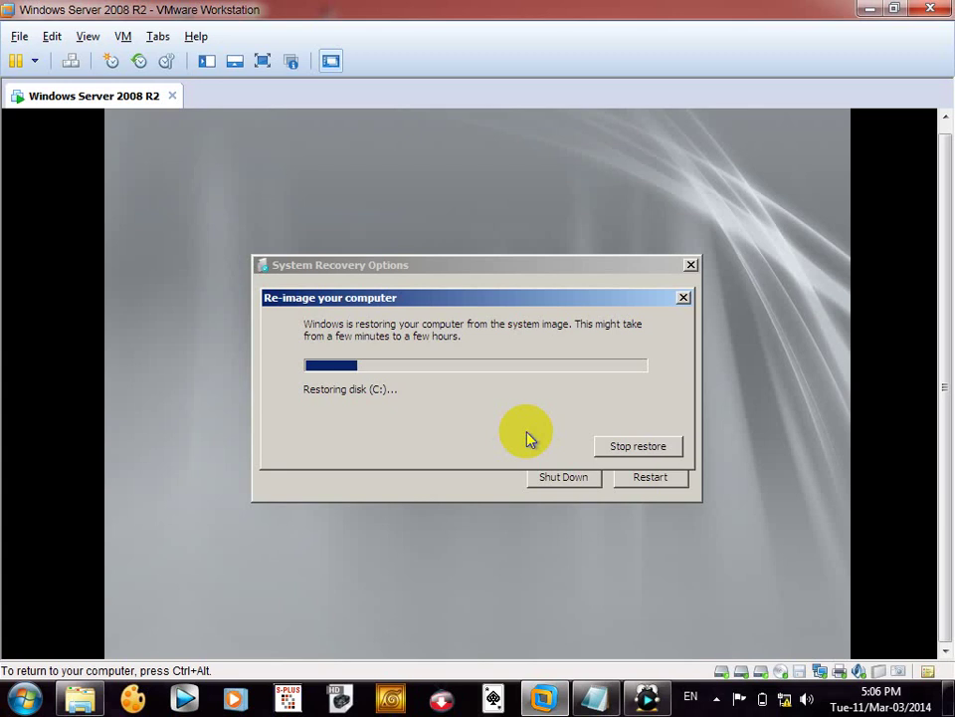
- Bring Notepad to the front and delete all the old scenario notes
mouse_move(598, 706)
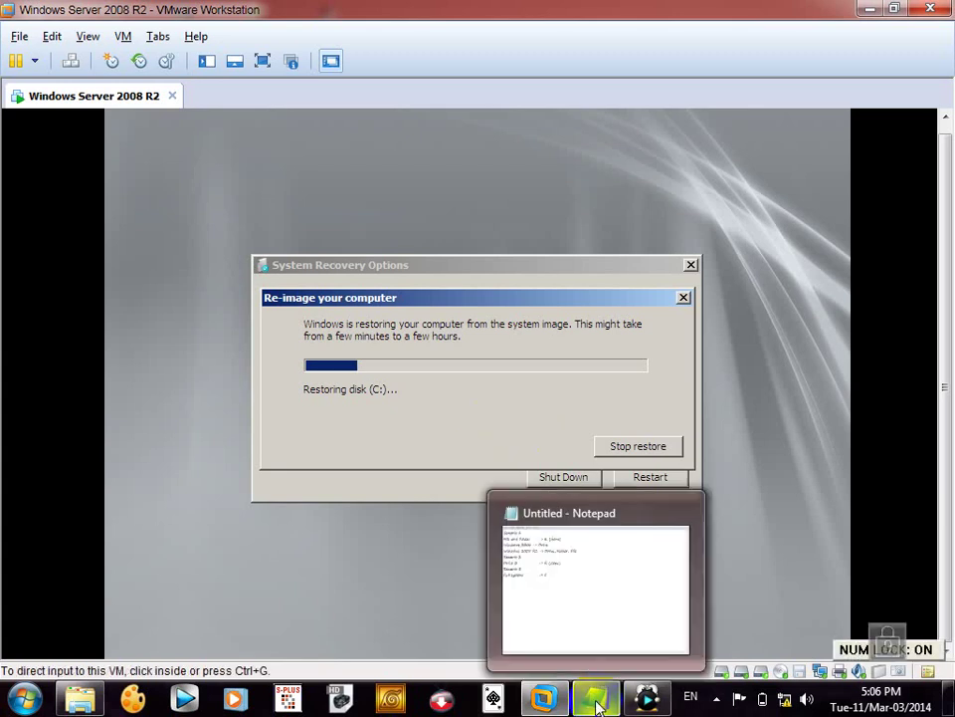
click(596, 647)
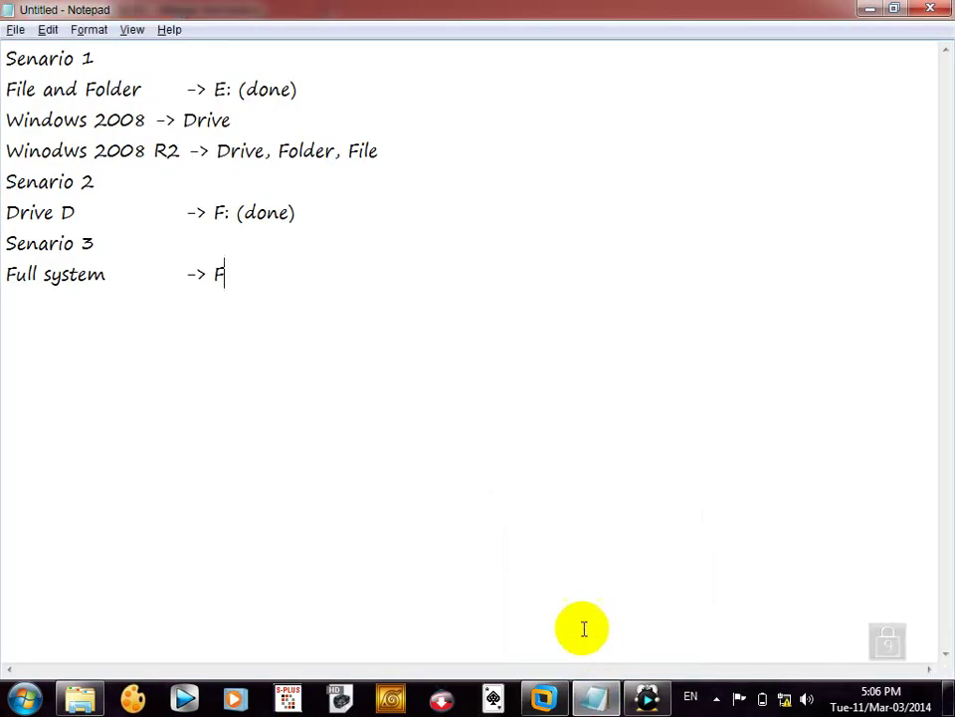
key(ctrl+a)
key(BackSpace)
- Type the 'Homework' heading with items '1- Group Policy Object' and '2- Backup and Recovery'
text(Ho)
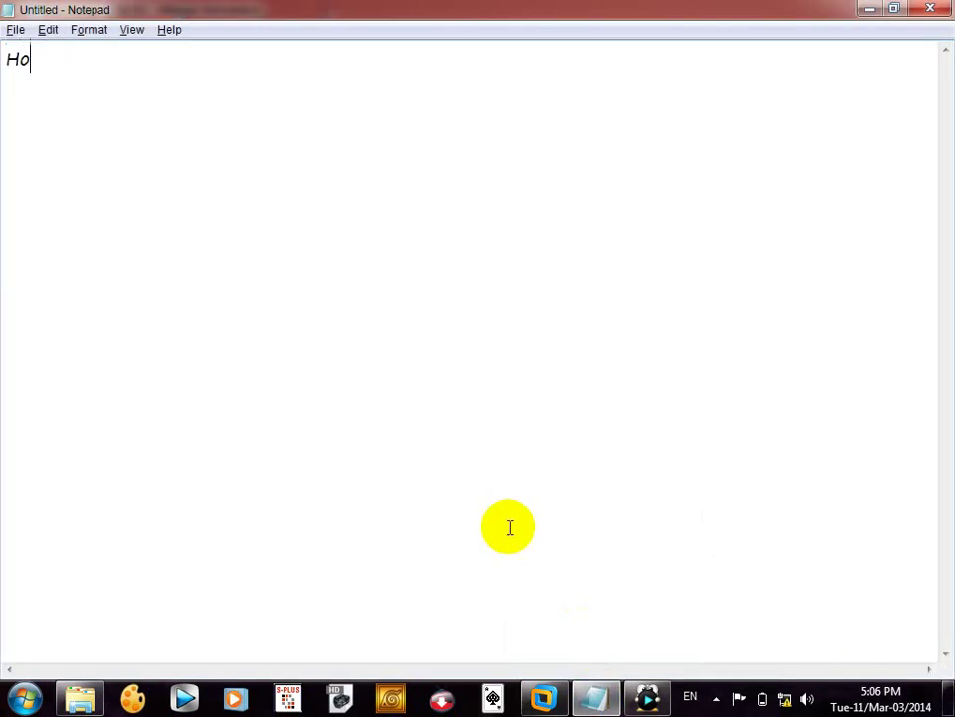
text(mewor)
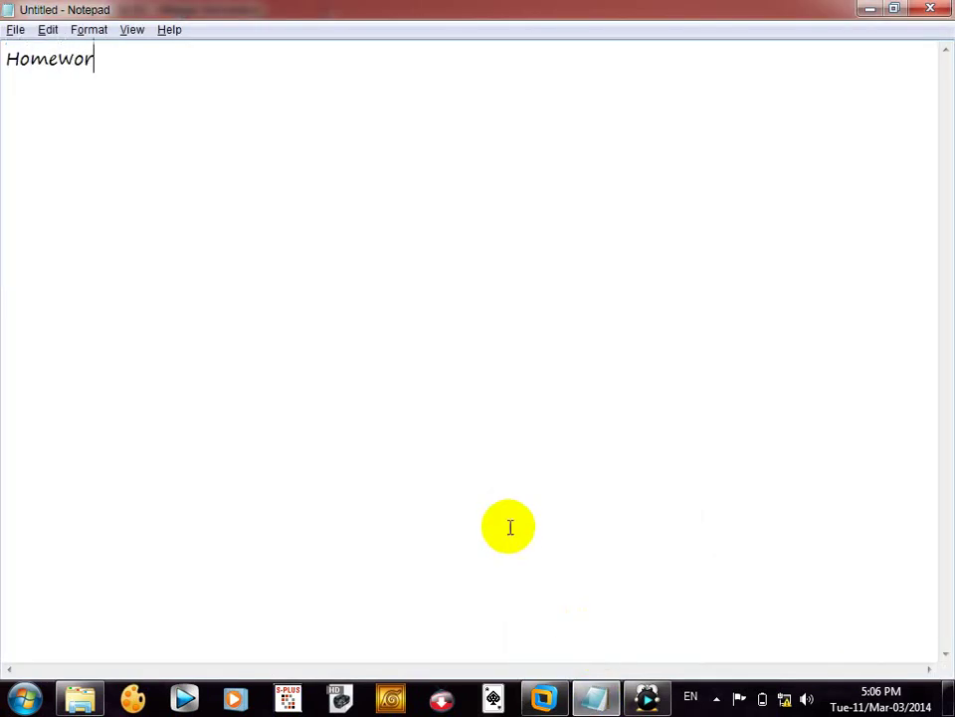
text(k)
key(Return)
text(1- Gro)
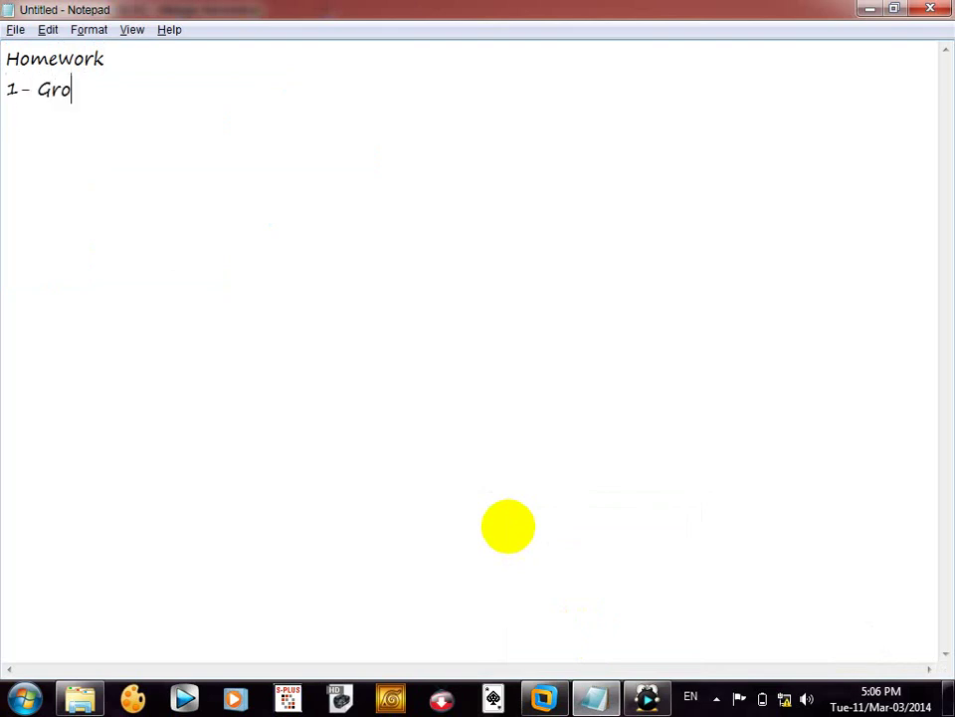
text(up Policy Ob)
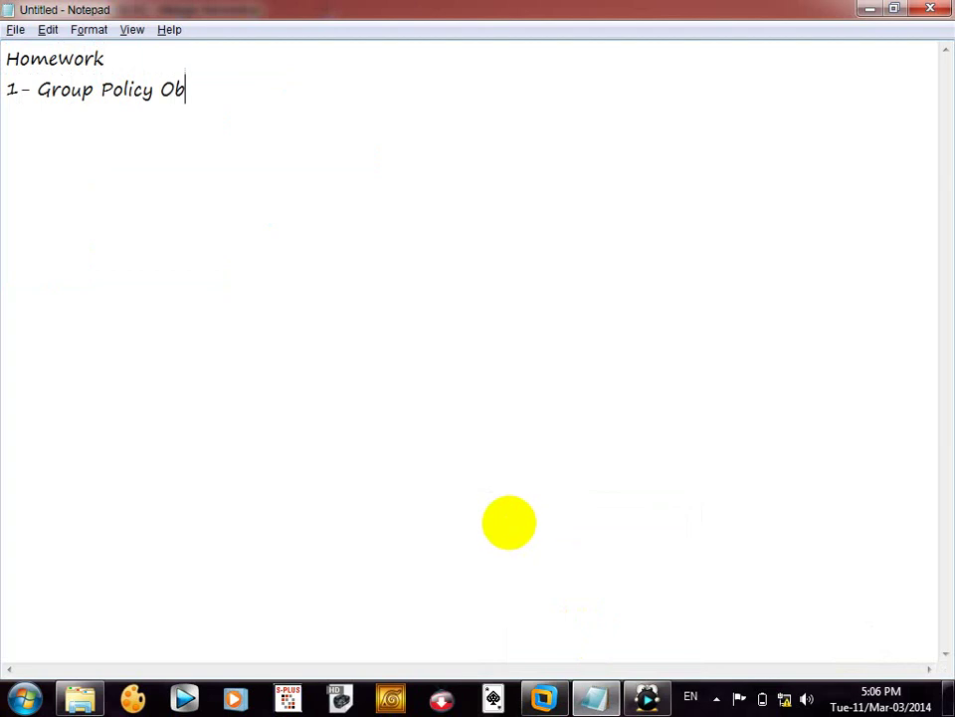
text(ject)
key(Return)
text(2- Backg)
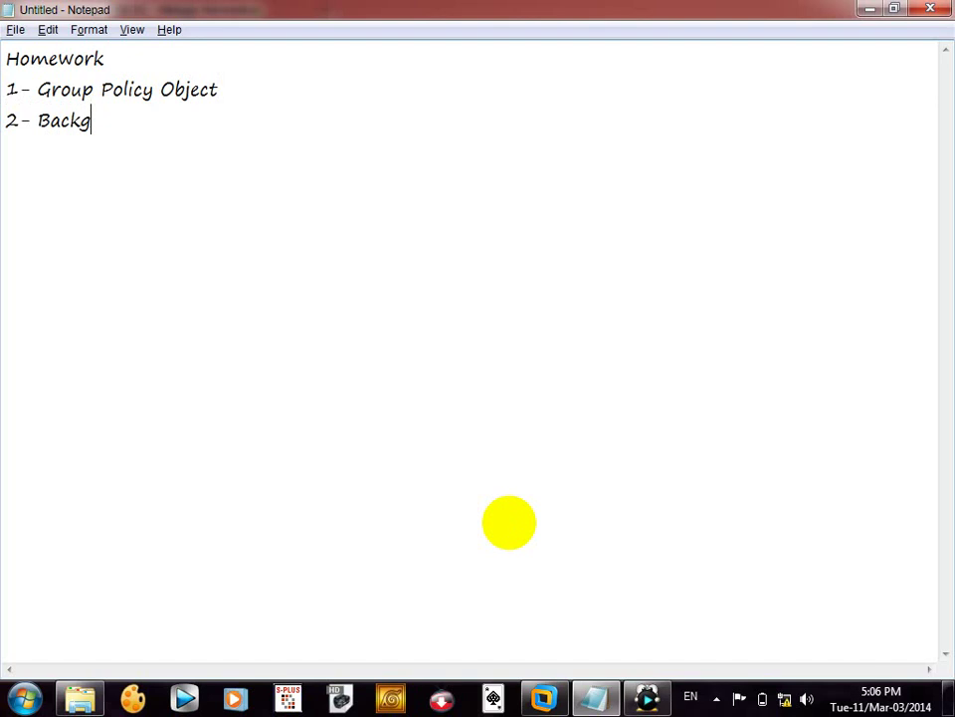
key(BackSpace)
text(up and)
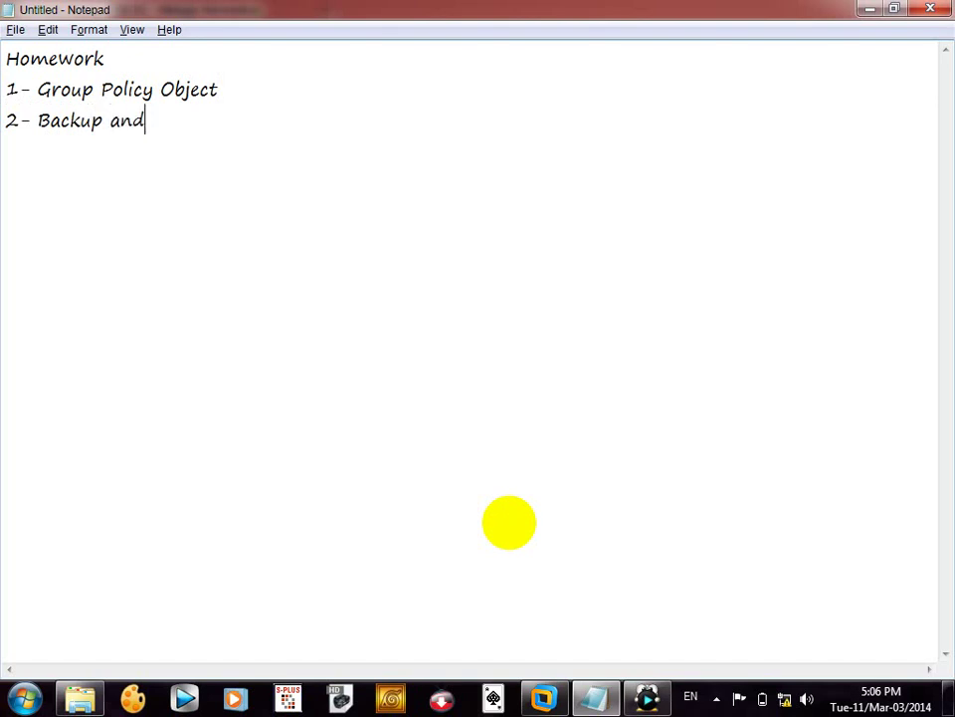
text( Recovery)
- Add an indented '3 Senario' line below the second item
key(Return)
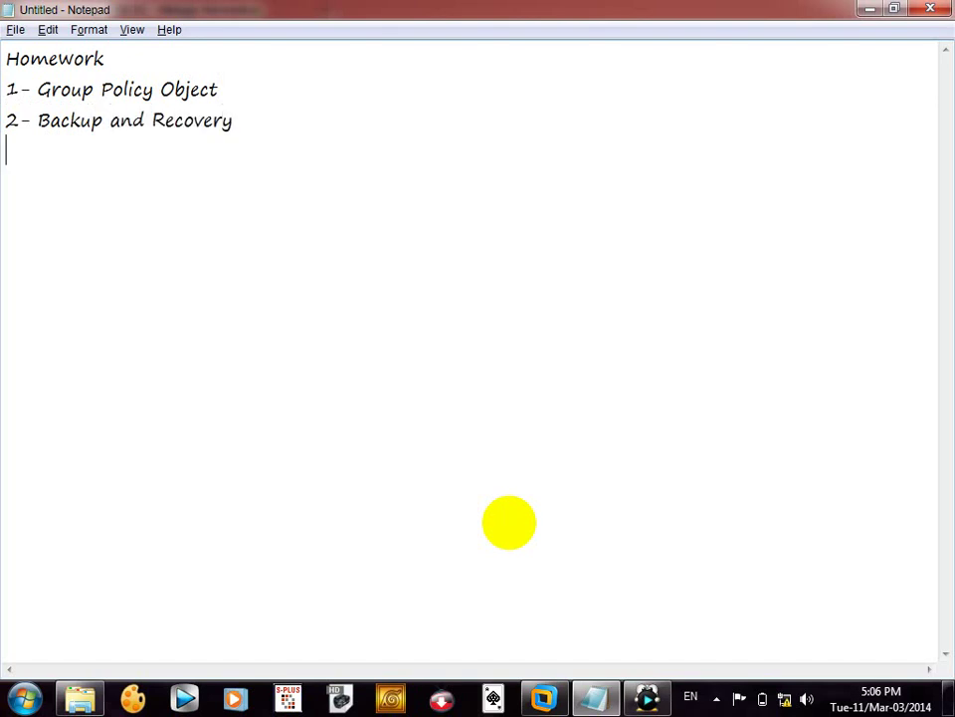
key(Tab)
text(3 Semar)
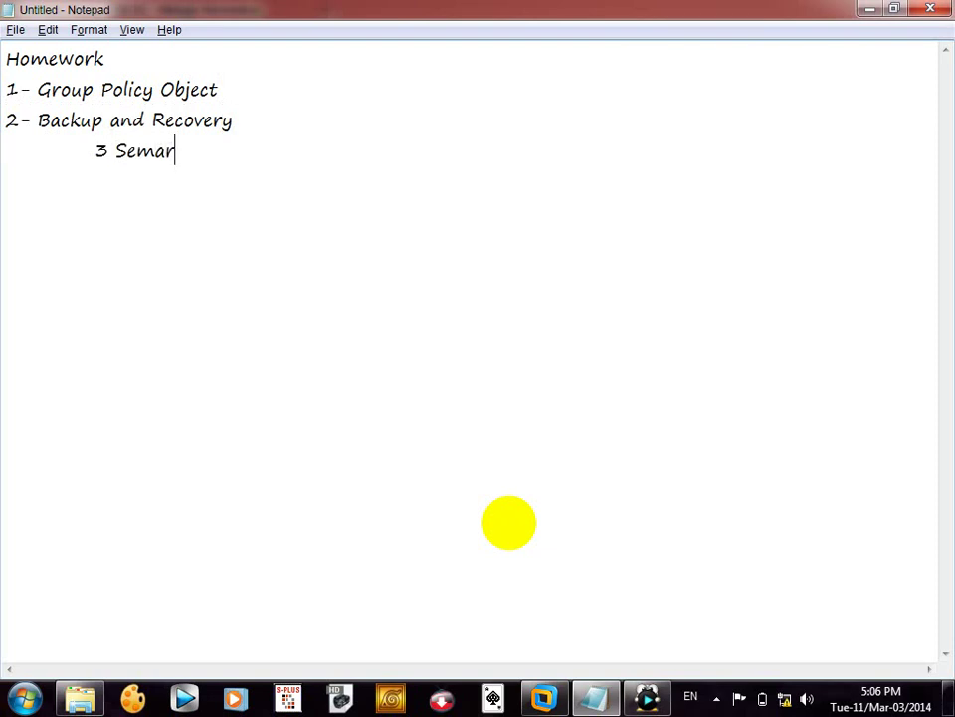
key(BackSpace)
key(BackSpace)
key(BackSpace)
text(nario)
key(BackSpace)
text(o)
key(Return)
- Check the calendar, then add lines 'On Monday next', 'DHCP (Server)' and 'on Tuesday (DHCP)'
click(876, 690)
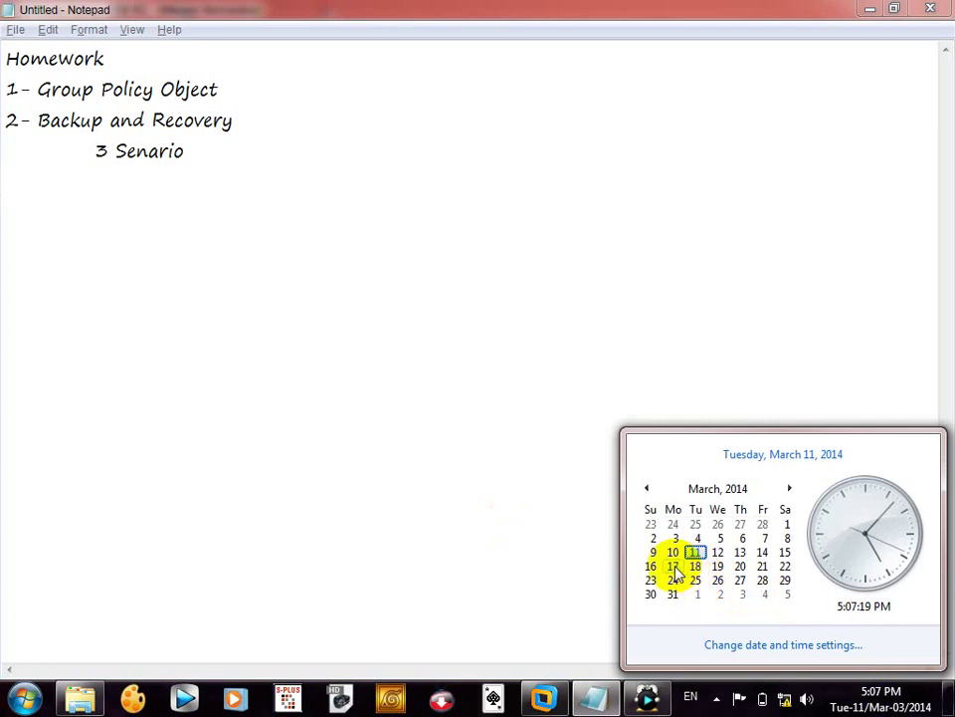
click(529, 403)
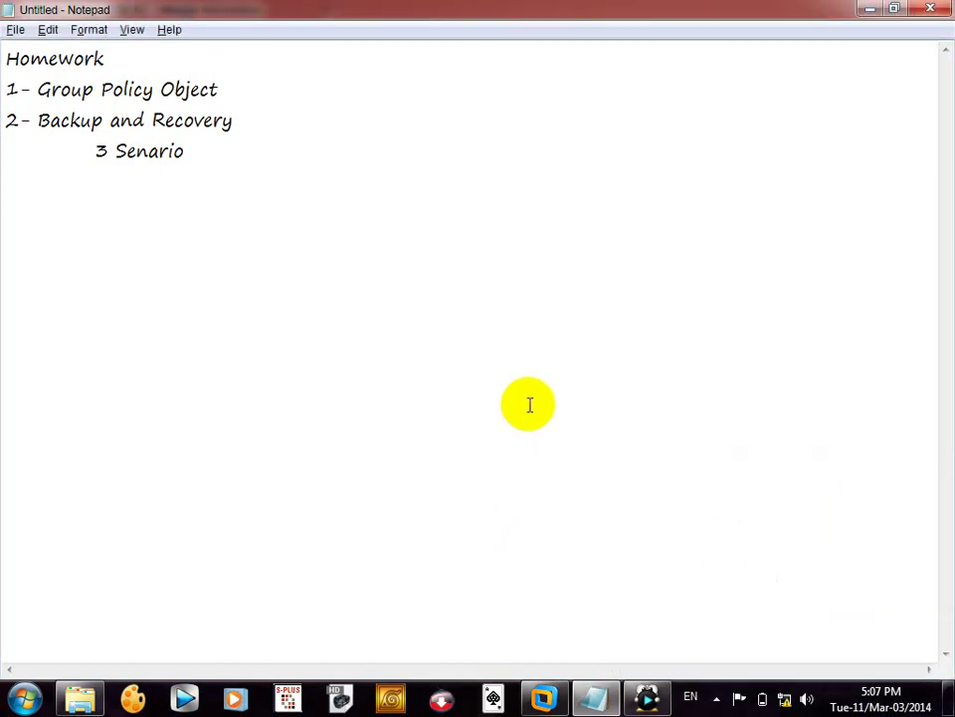
text(On Monday next)
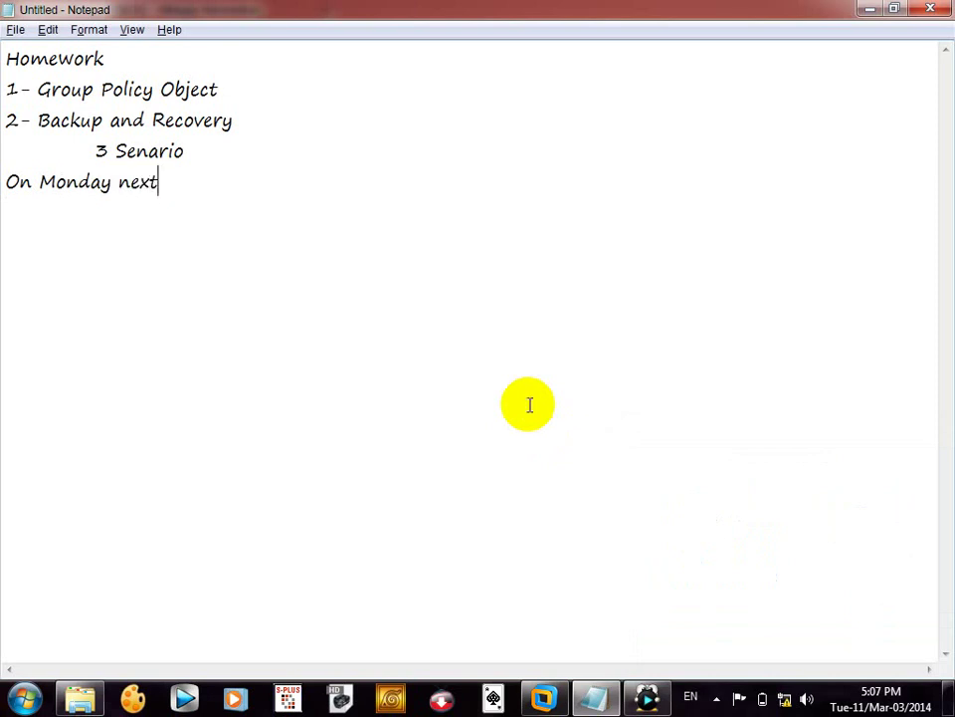
key(Return)
text(DHCP )
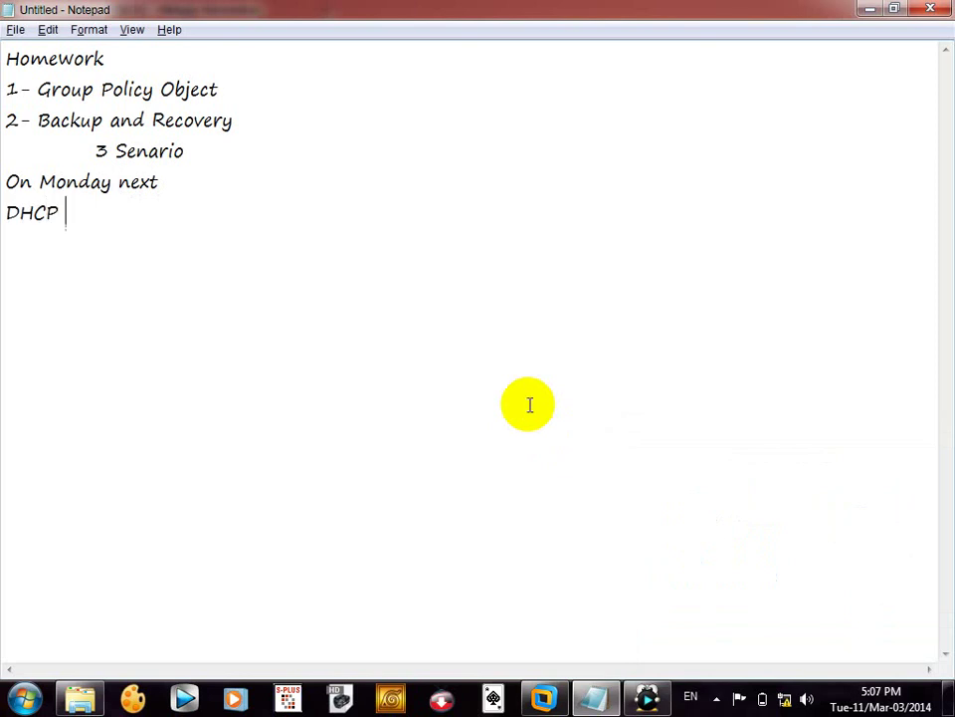
text((Server))
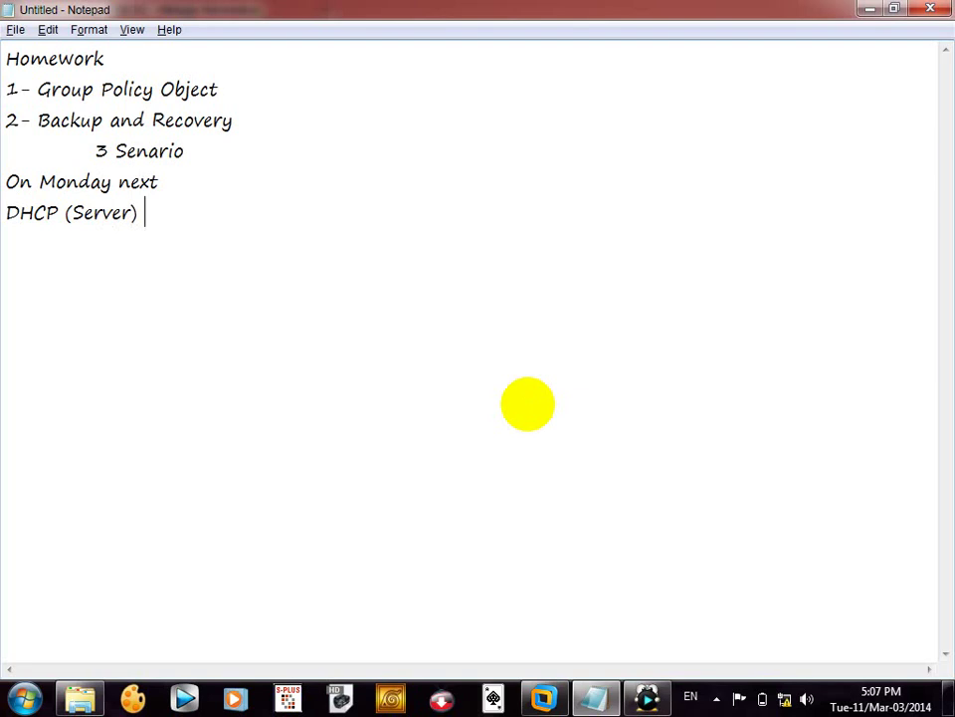
key(Return)
text(on Tuesday)
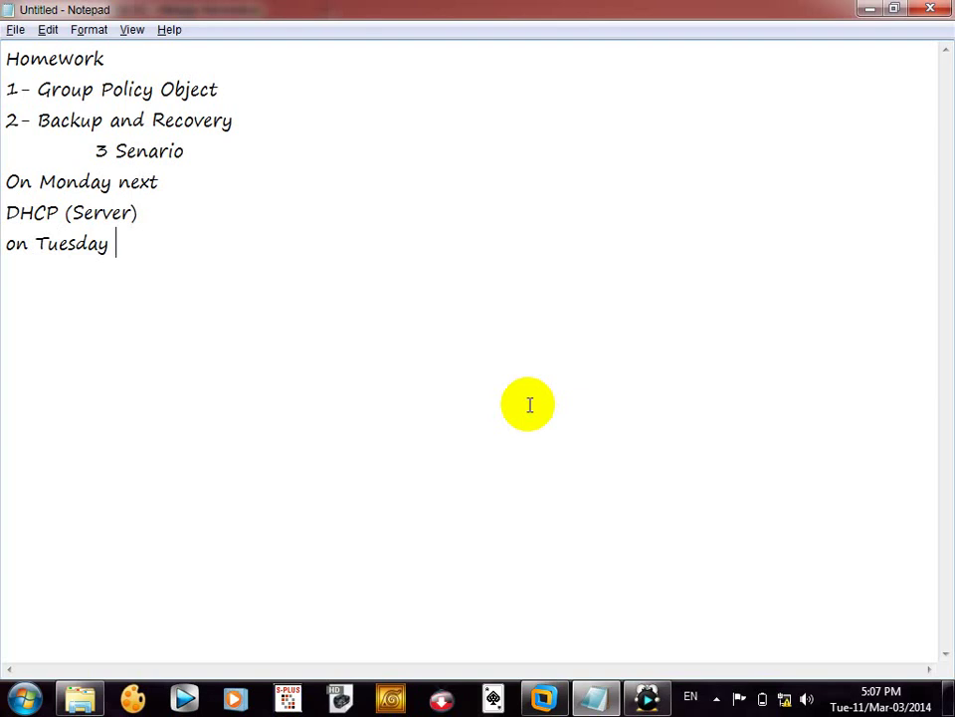
text( (DH)
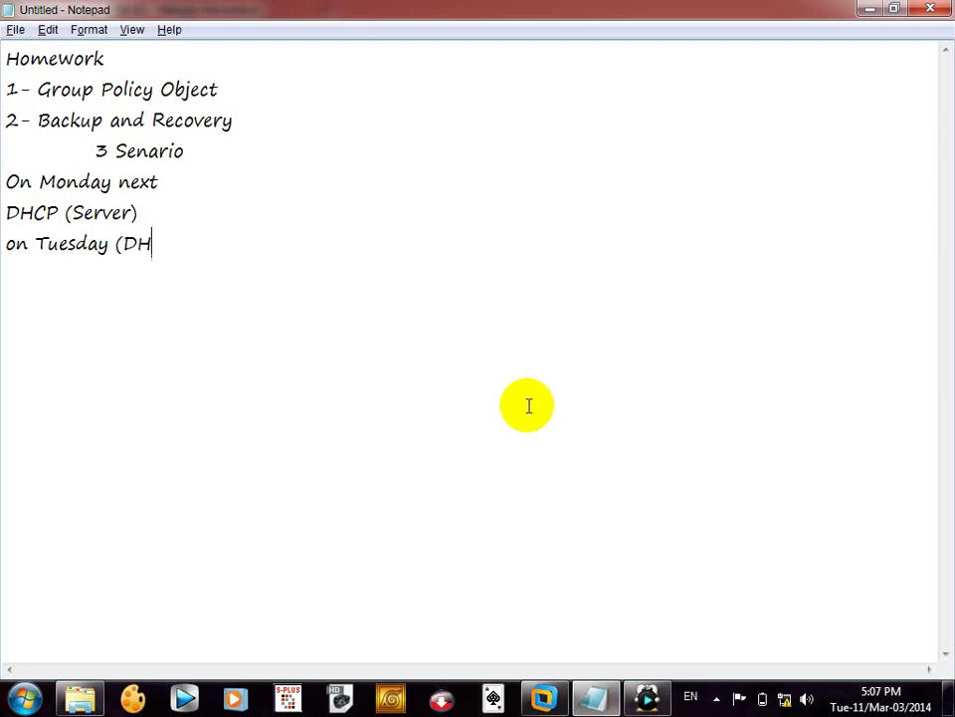
text(CP))
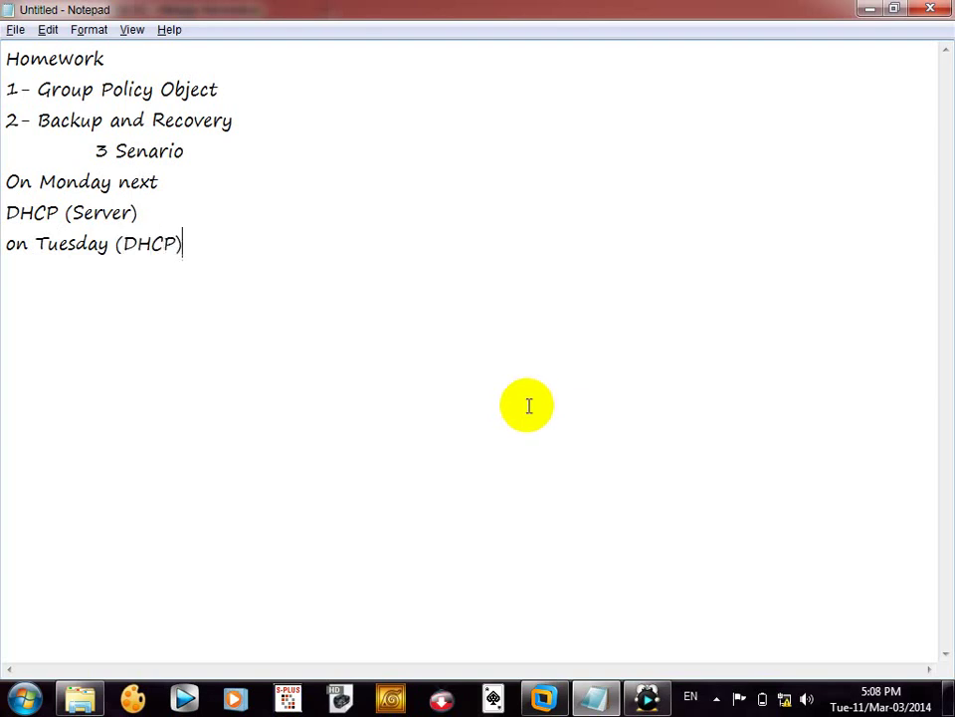